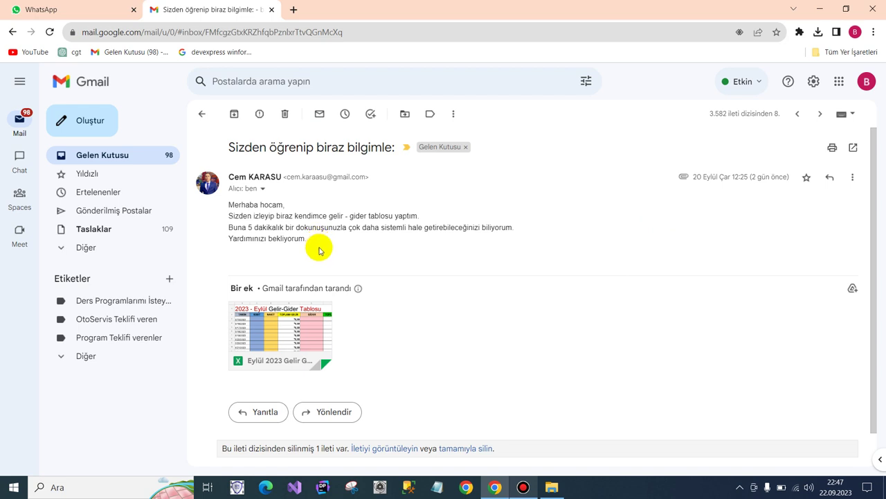
# Download the 'Eylül 2023 Gelir Gider Tablosu.xlsx' Gmail attachment and open it in Excel.
pyautogui.moveTo(278, 317)
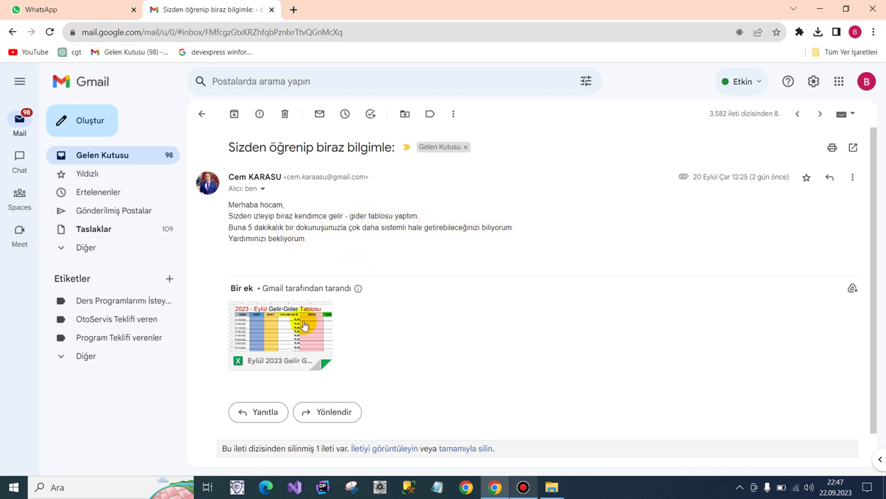
pyautogui.moveTo(273, 361)
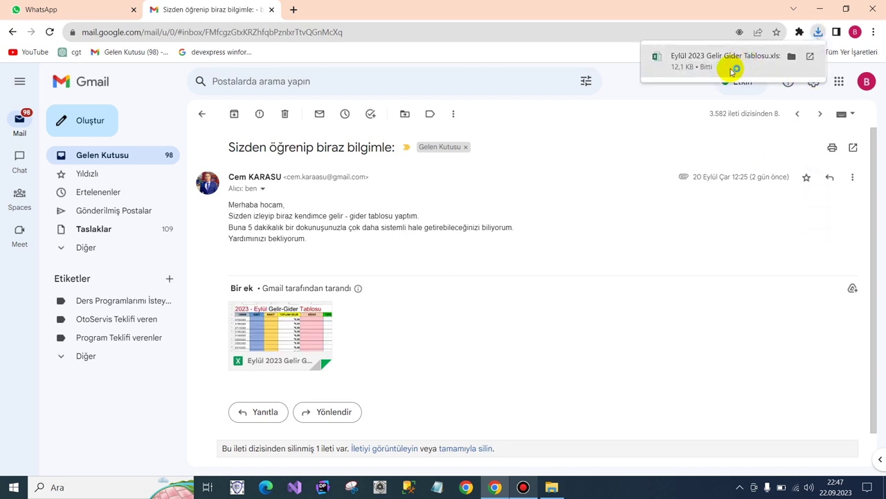
pyautogui.click(732, 71)
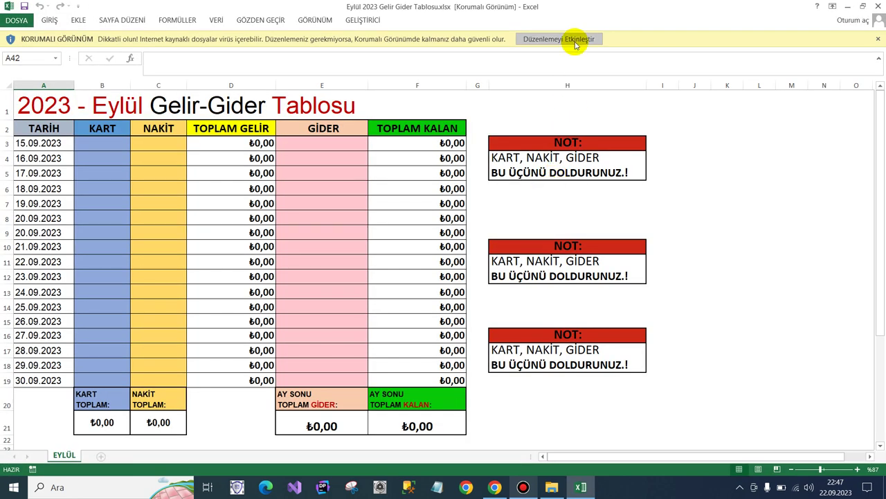
# Enable editing and delete the extra note rows below the table.
pyautogui.click(574, 40)
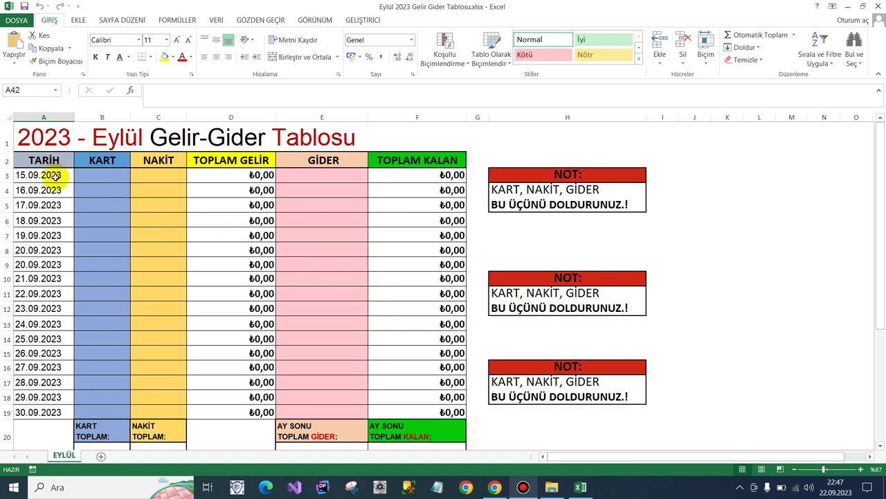
pyautogui.scroll(-2, 54, 175)
pyautogui.moveTo(3, 323)
pyautogui.mouseDown()
pyautogui.moveTo(2, 452)
pyautogui.moveTo(2, 428)
pyautogui.mouseUp()
pyautogui.rightClick(4, 420)
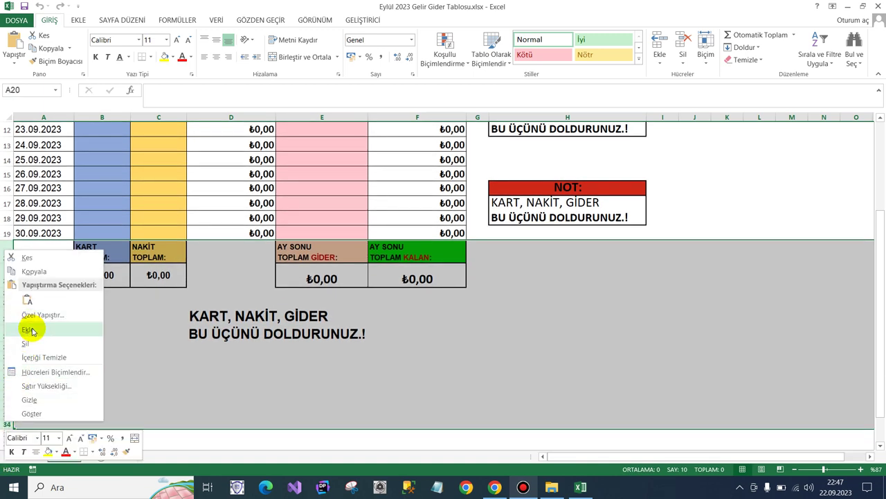
pyautogui.click(31, 330)
pyautogui.scroll(4, 51, 251)
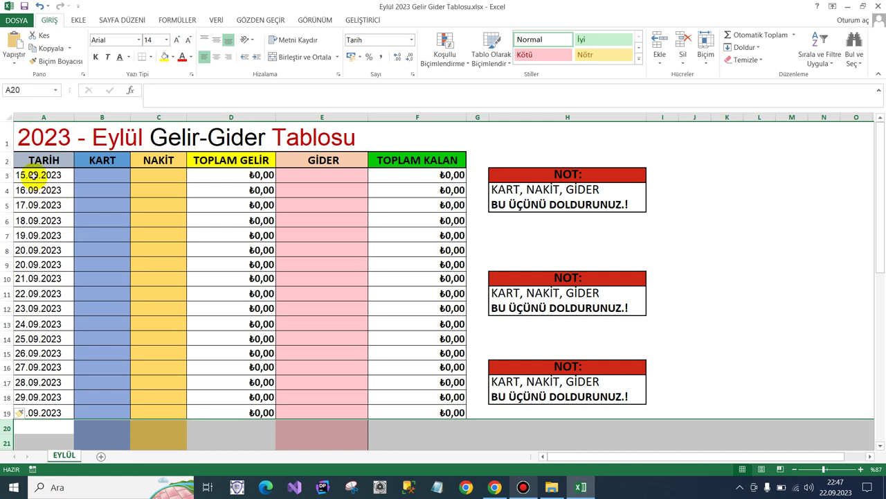
# Fill the TARİH column with daily dates 1.09.2023 to 30.09.2023 down to row 32.
pyautogui.doubleClick(21, 175)
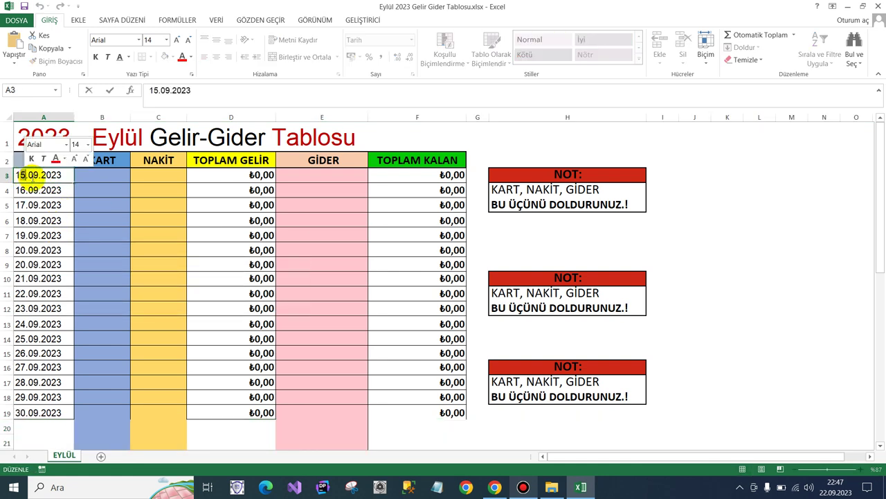
pyautogui.press('BackSpace')
pyautogui.doubleClick(21, 191)
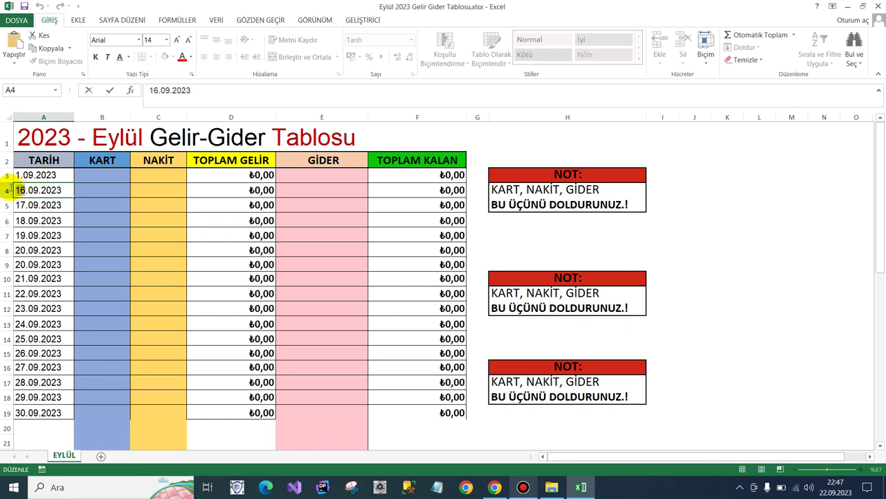
pyautogui.press('BackSpace')
pyautogui.press('BackSpace')
pyautogui.write('2')
pyautogui.press('Return')
pyautogui.moveTo(28, 174)
pyautogui.mouseDown()
pyautogui.moveTo(65, 193)
pyautogui.moveTo(61, 412)
pyautogui.moveTo(61, 381)
pyautogui.mouseUp()
pyautogui.moveTo(8, 396); pyautogui.dragTo(12, 408)
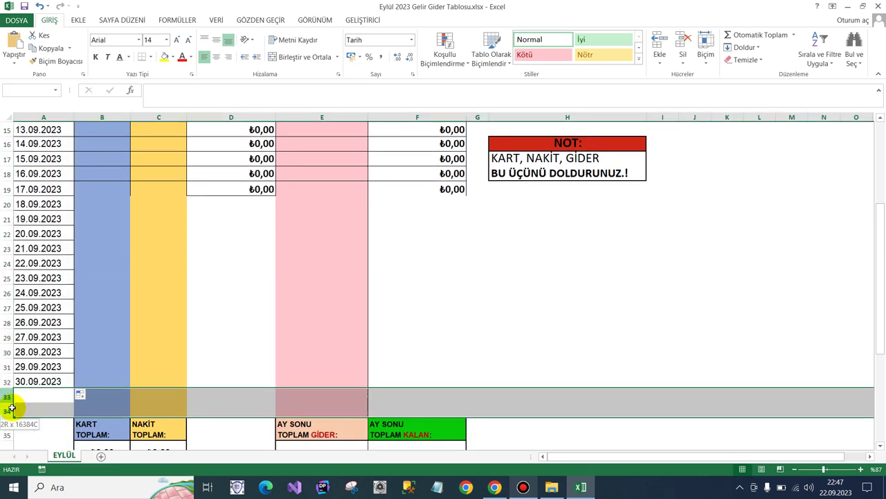
# Delete empty rows 33–34 and extend row 18's borders and formulas down to row 32.
pyautogui.rightClick(11, 409)
pyautogui.click(42, 340)
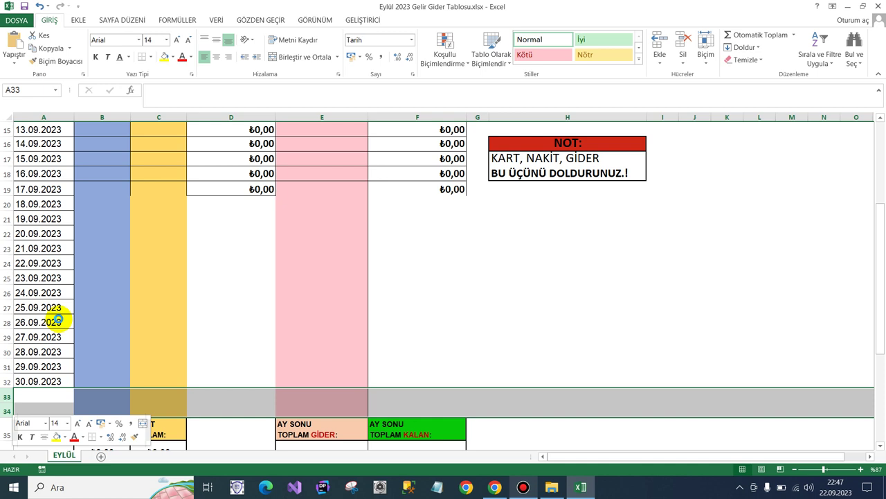
pyautogui.click(222, 219)
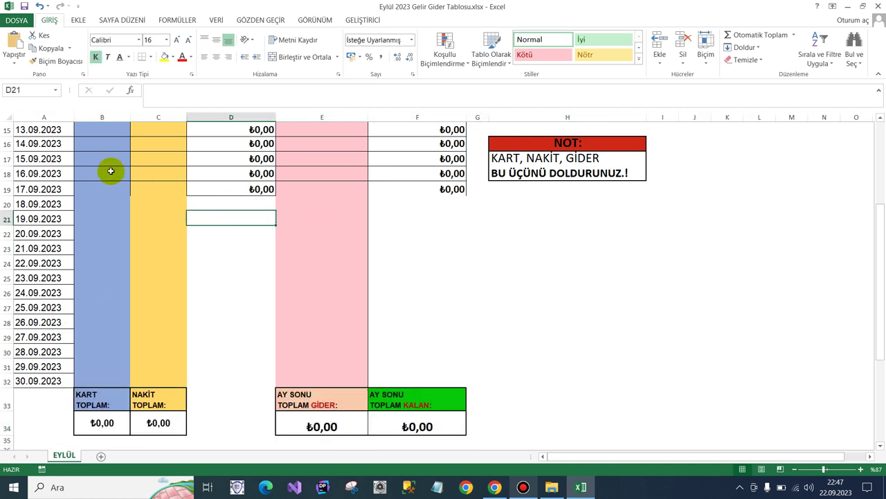
pyautogui.moveTo(111, 171); pyautogui.dragTo(469, 180)
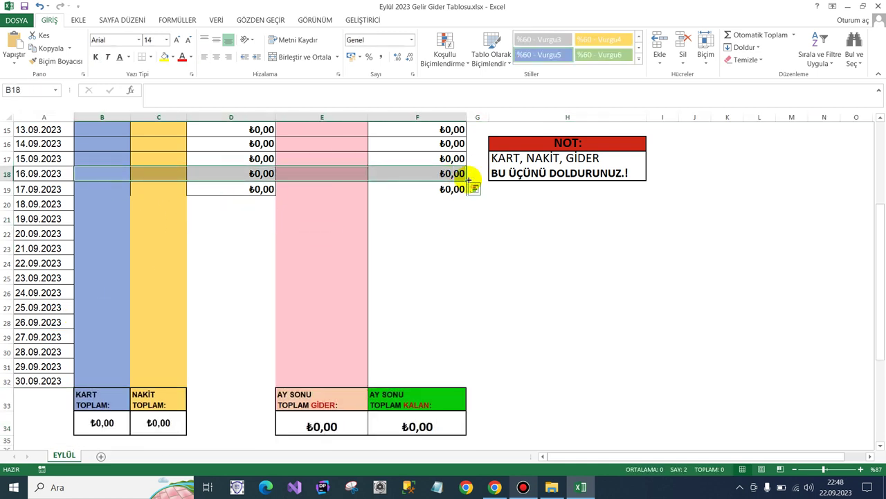
pyautogui.moveTo(469, 180); pyautogui.dragTo(457, 381)
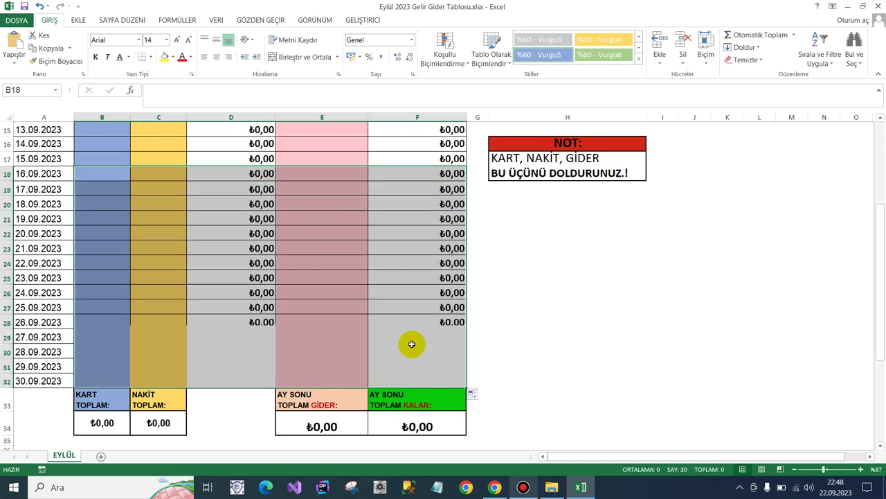
# Clear the old NAKİT, GİDER and TOPLAM KALAN total formulas in row 34.
pyautogui.click(165, 422)
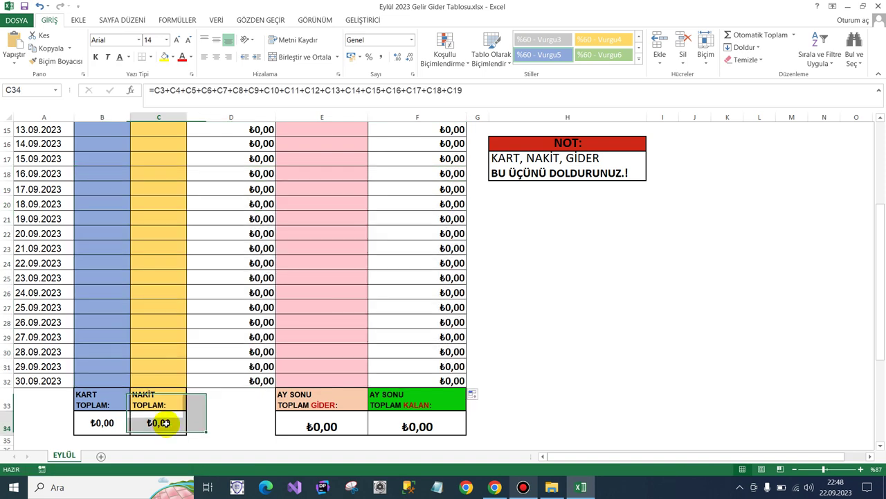
pyautogui.doubleClick(95, 425)
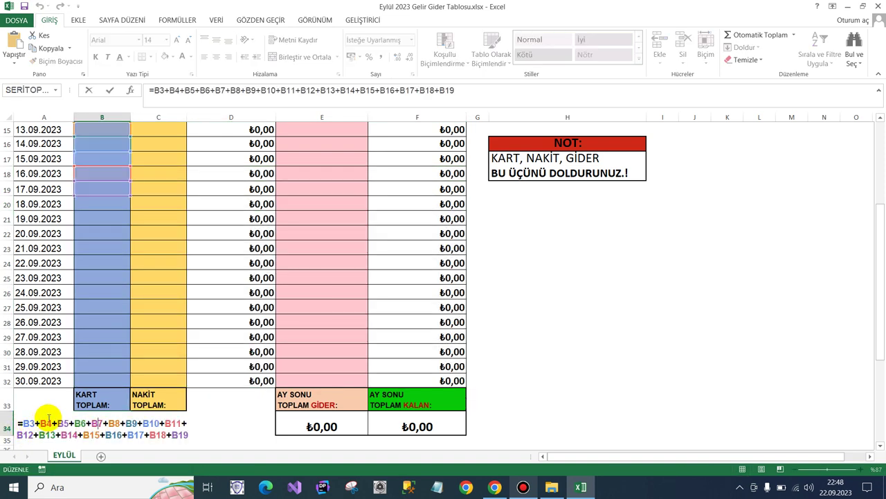
pyautogui.press('Escape')
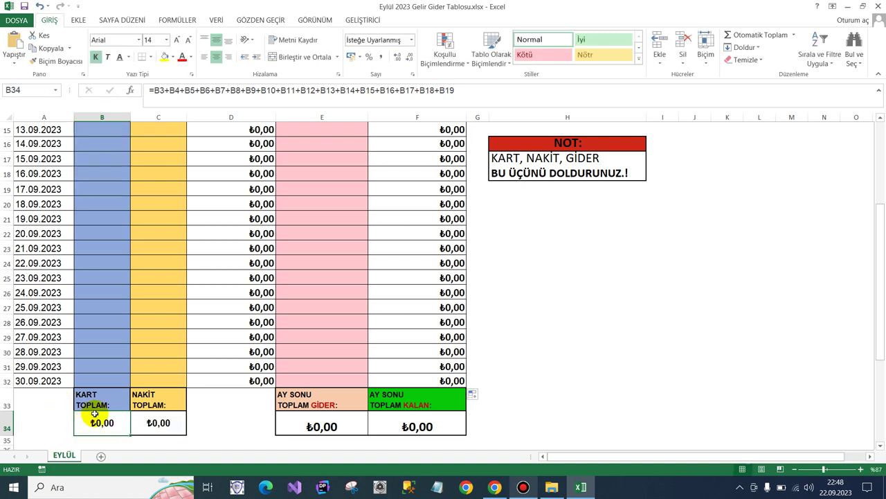
pyautogui.click(162, 417)
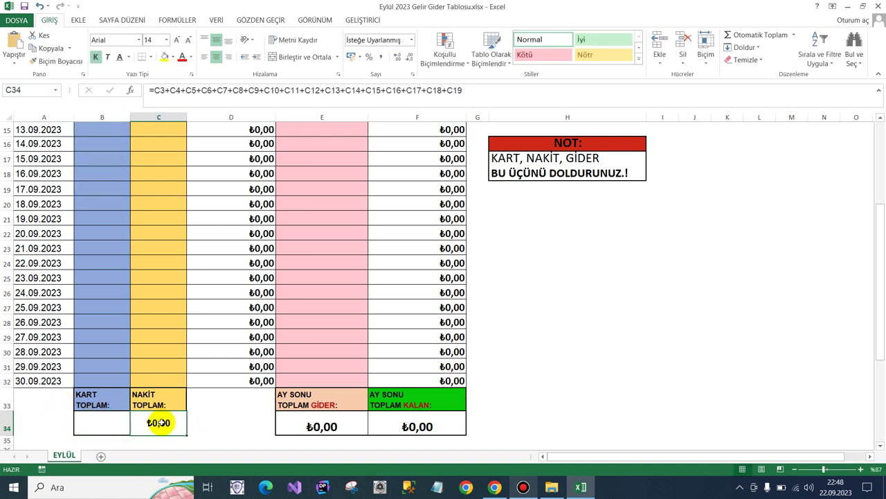
pyautogui.doubleClick(159, 423)
pyautogui.press('Escape')
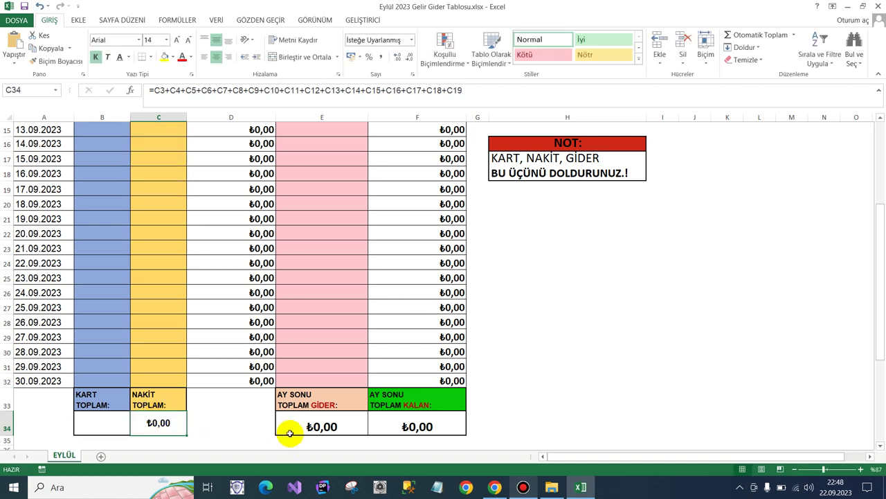
pyautogui.press('Delete')
pyautogui.click(332, 428)
pyautogui.press('Delete')
pyautogui.click(388, 424)
pyautogui.press('Delete')
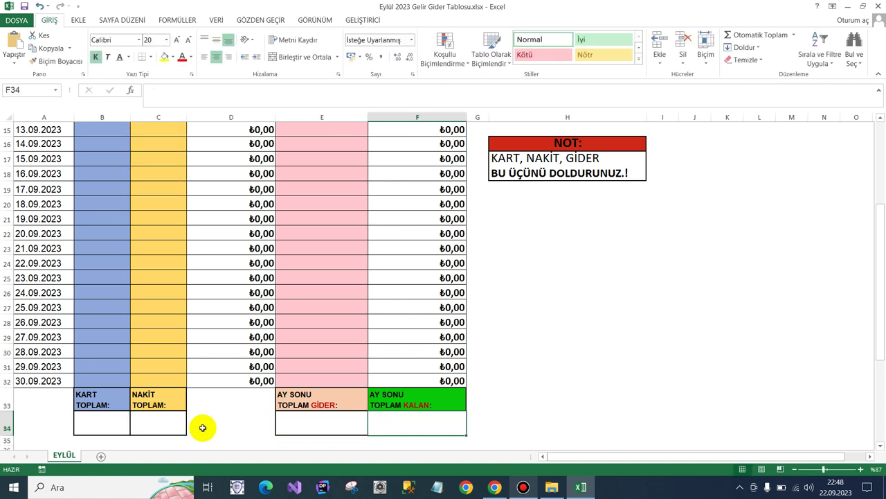
pyautogui.click(119, 423)
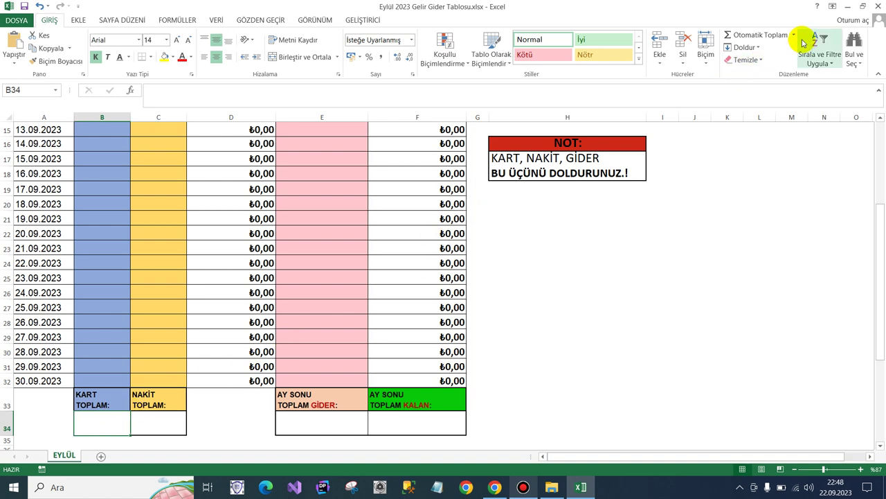
# Set B34 to =TOPLA(B3:B32) and copy it into C34 for the NAKİT total.
pyautogui.click(761, 34)
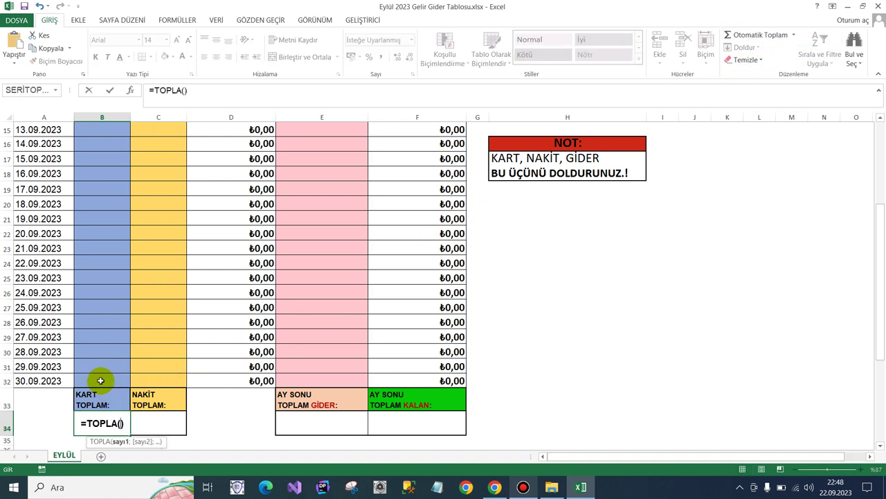
pyautogui.moveTo(100, 380); pyautogui.dragTo(102, 173)
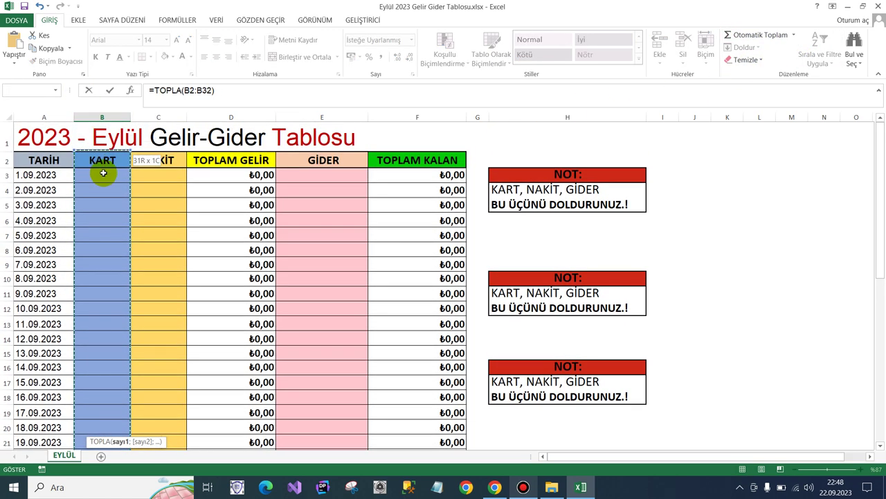
pyautogui.press('Return')
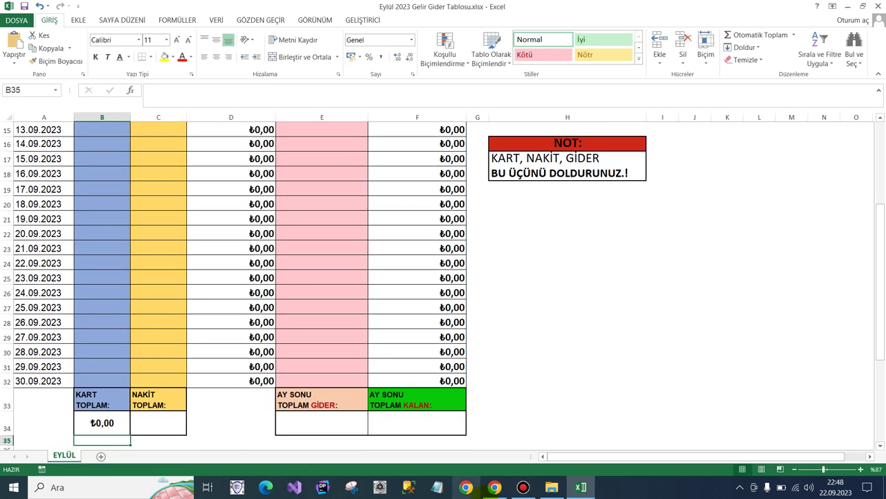
pyautogui.click(521, 490)
pyautogui.click(522, 490)
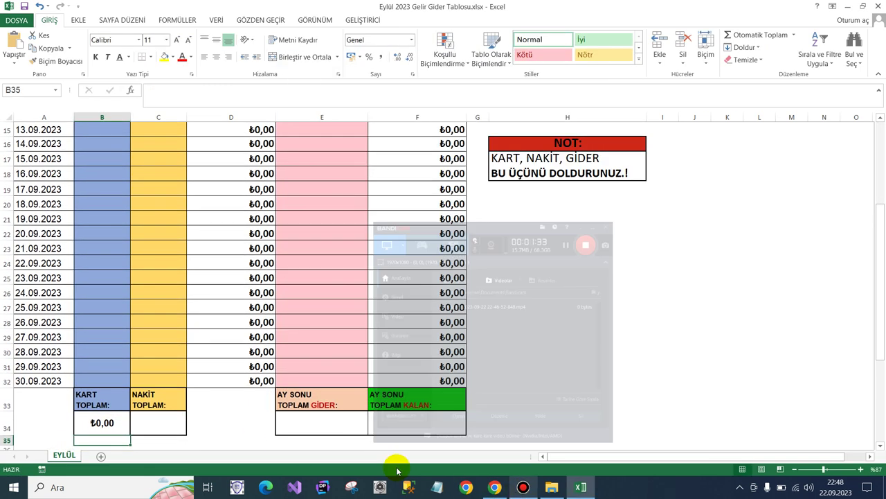
pyautogui.click(162, 419)
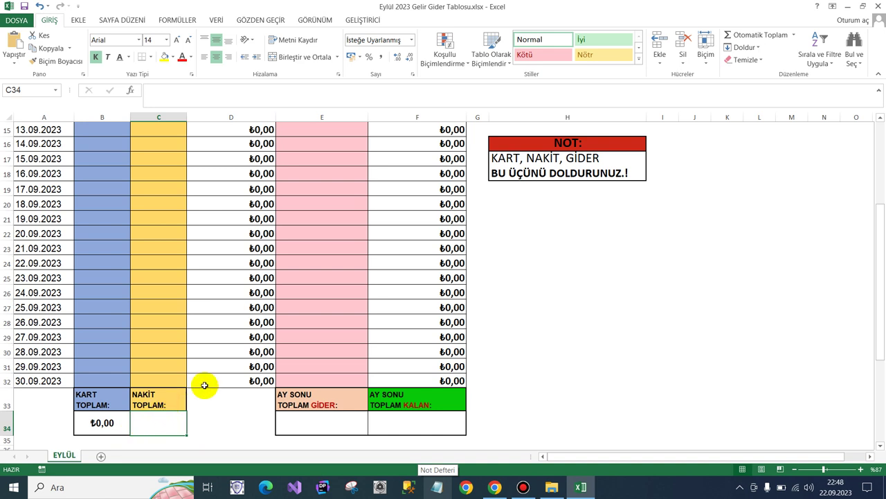
pyautogui.click(110, 428)
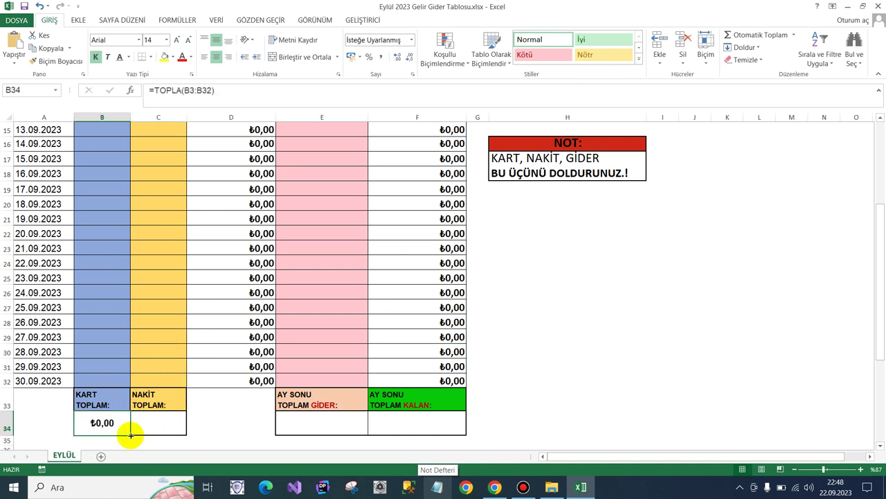
pyautogui.moveTo(129, 434); pyautogui.dragTo(159, 423)
pyautogui.doubleClick(158, 422)
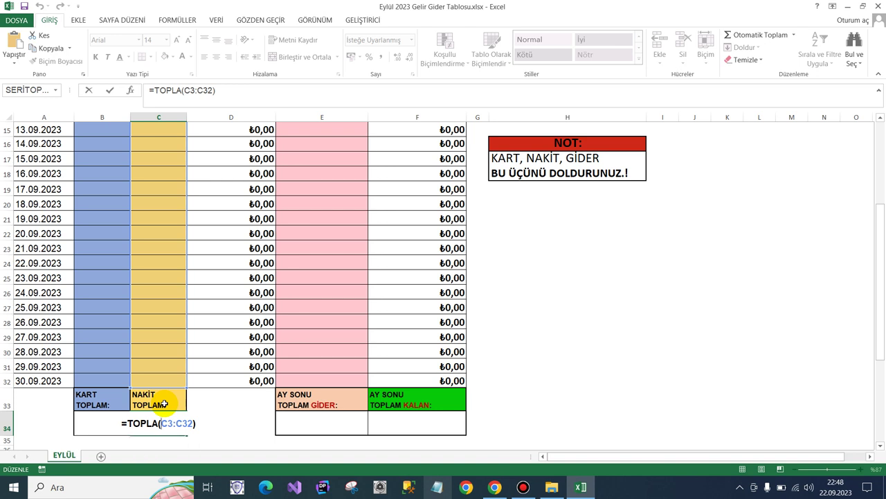
pyautogui.press('Return')
# Sum E3:E32 in E34 and fill it right so F34 becomes =TOPLA(F3:F32).
pyautogui.click(335, 424)
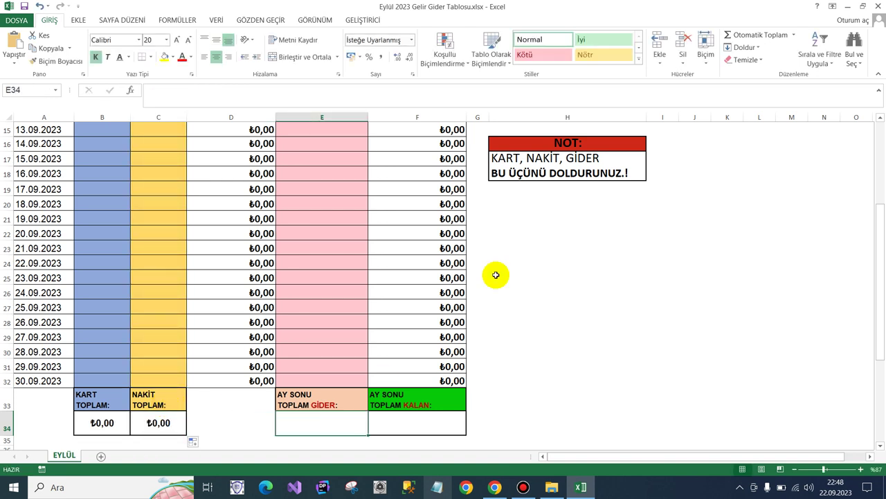
pyautogui.click(734, 34)
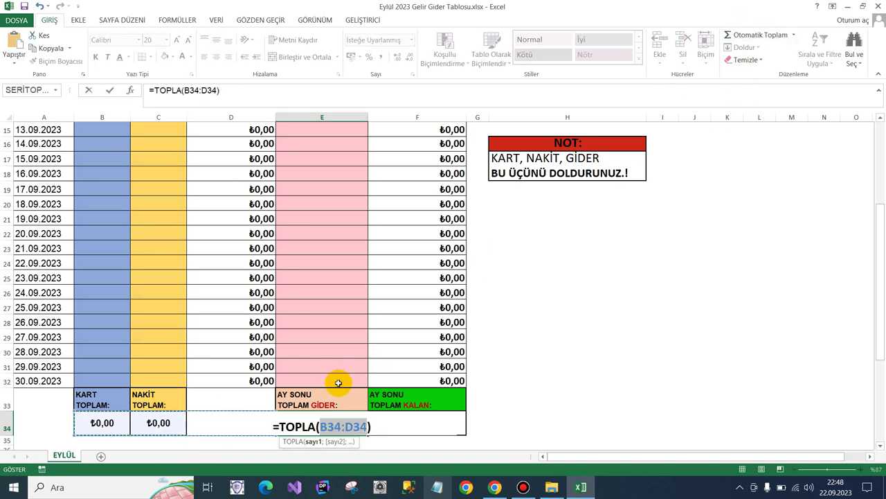
pyautogui.moveTo(337, 381); pyautogui.dragTo(313, 173)
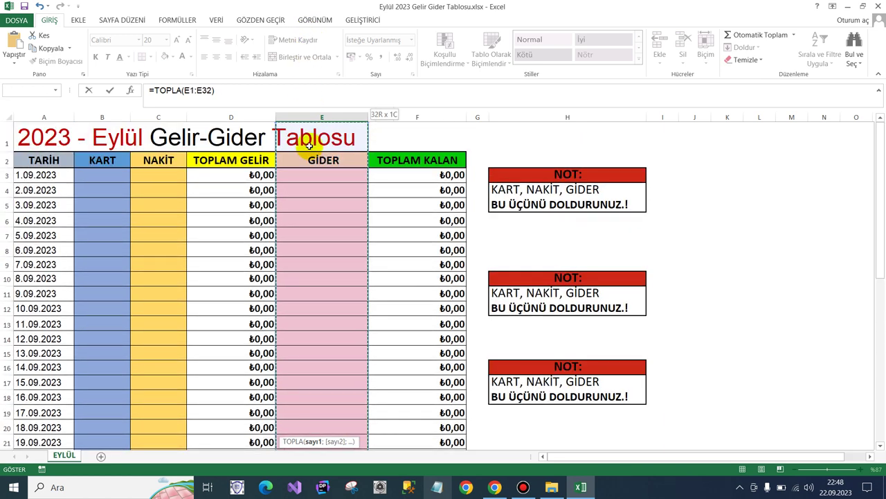
pyautogui.press('Return')
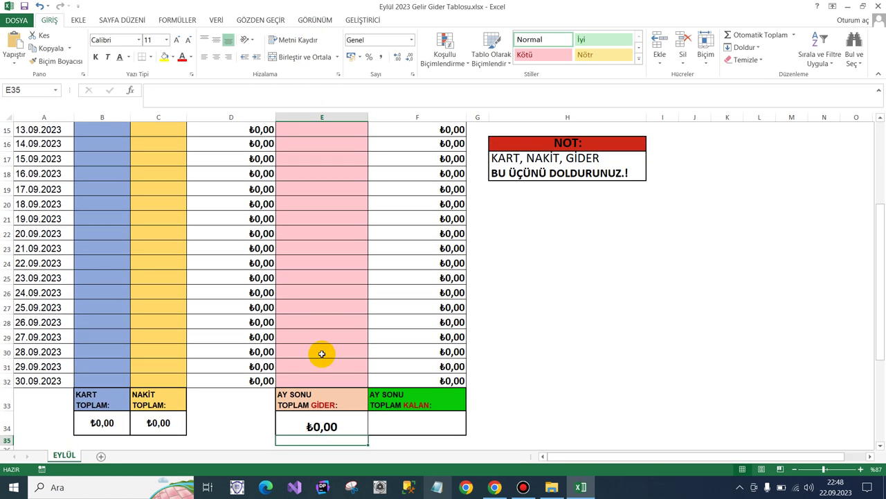
pyautogui.click(333, 416)
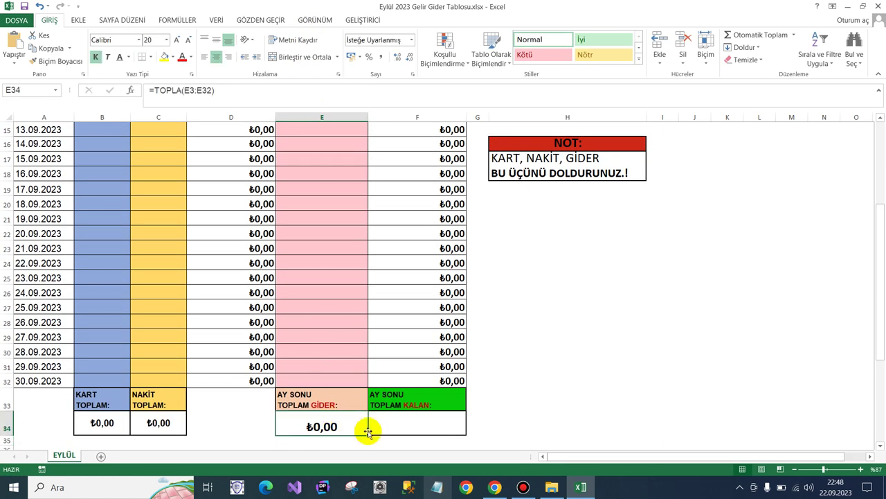
pyautogui.moveTo(368, 435); pyautogui.dragTo(421, 430)
pyautogui.doubleClick(413, 424)
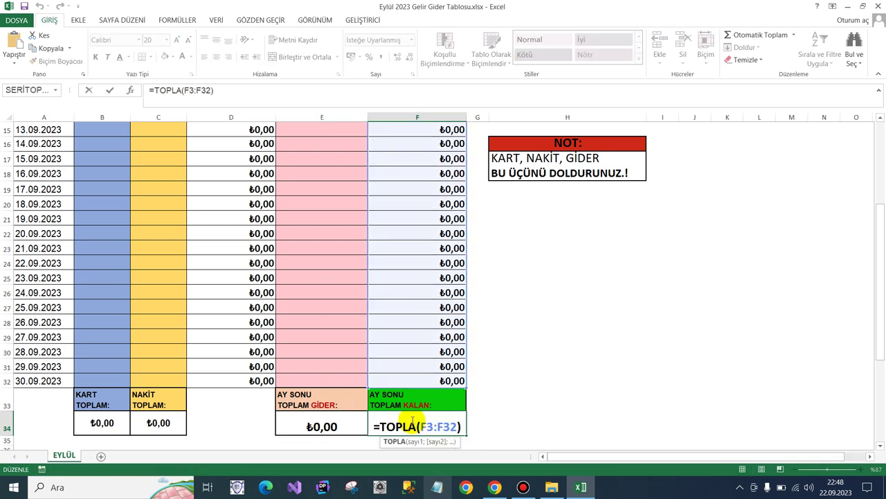
pyautogui.press('Escape')
pyautogui.scroll(5, 498, 257)
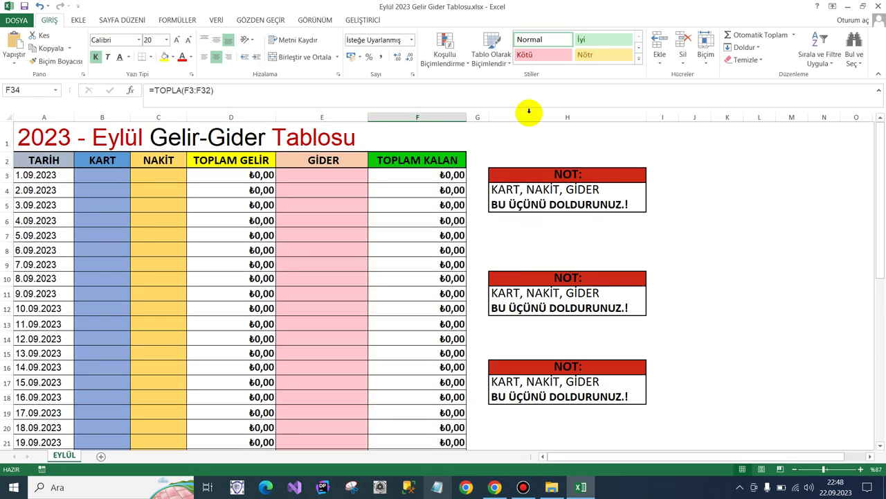
# Delete column H containing the red NOT reminder boxes.
pyautogui.click(540, 113)
pyautogui.rightClick(543, 116)
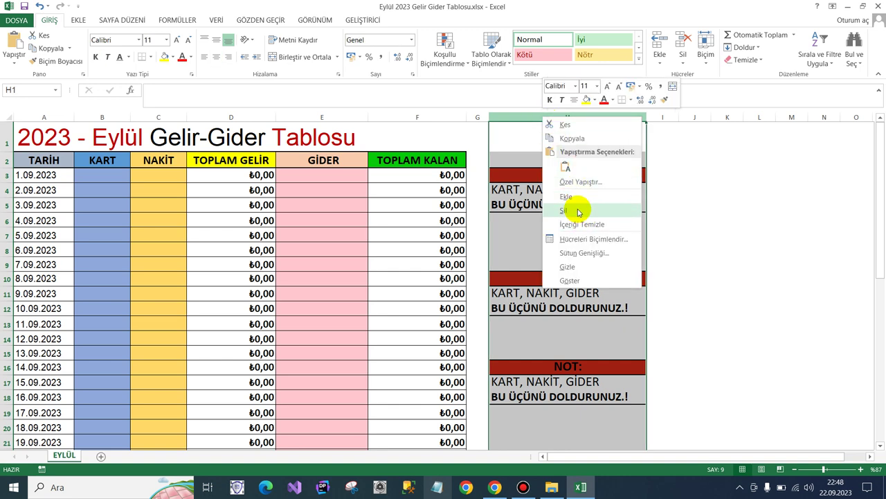
pyautogui.click(585, 211)
# Delete rows 36–38 holding the reminder text below the totals.
pyautogui.scroll(-5, 522, 229)
pyautogui.scroll(-1, 519, 226)
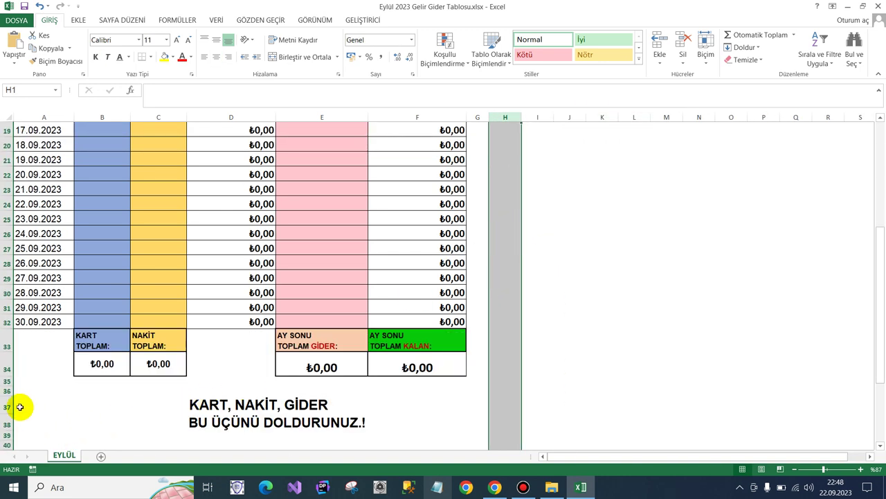
pyautogui.moveTo(7, 392); pyautogui.dragTo(13, 424)
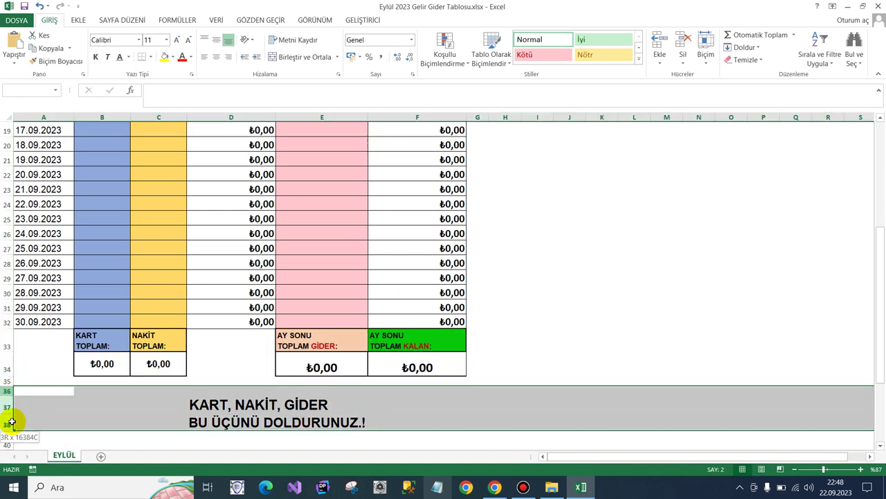
pyautogui.rightClick(14, 424)
pyautogui.click(34, 342)
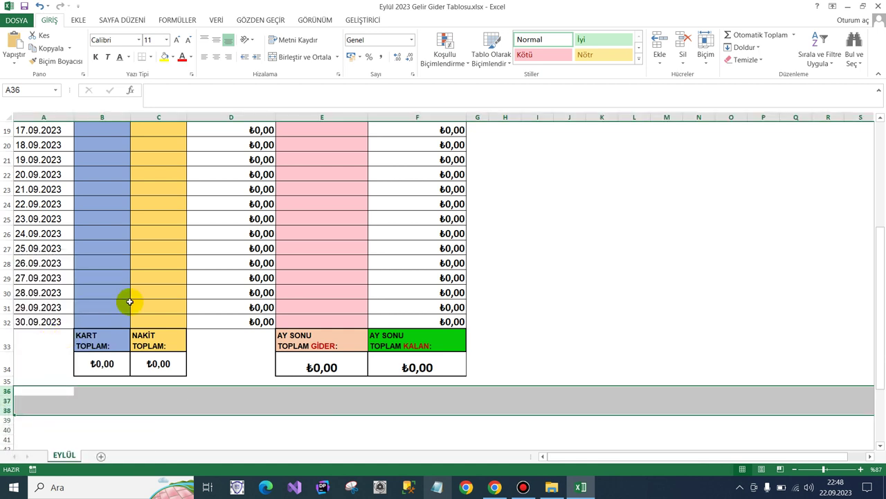
pyautogui.click(151, 259)
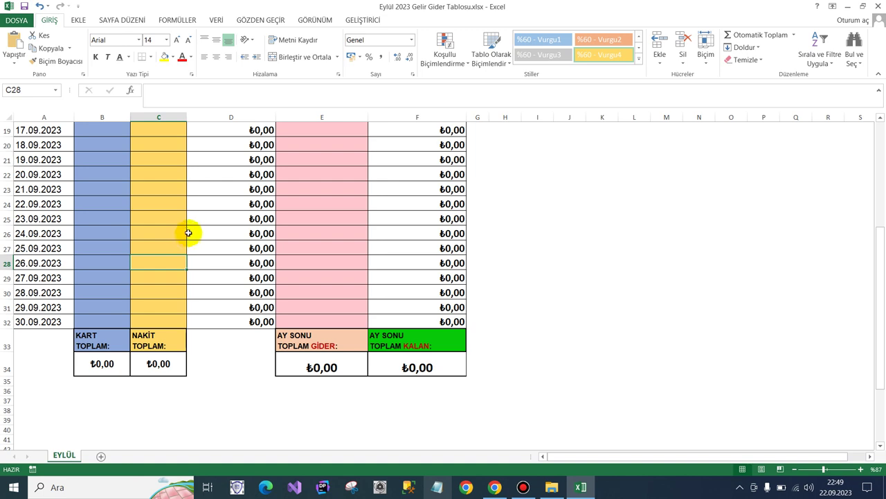
pyautogui.scroll(3, 184, 223)
pyautogui.scroll(1, 174, 217)
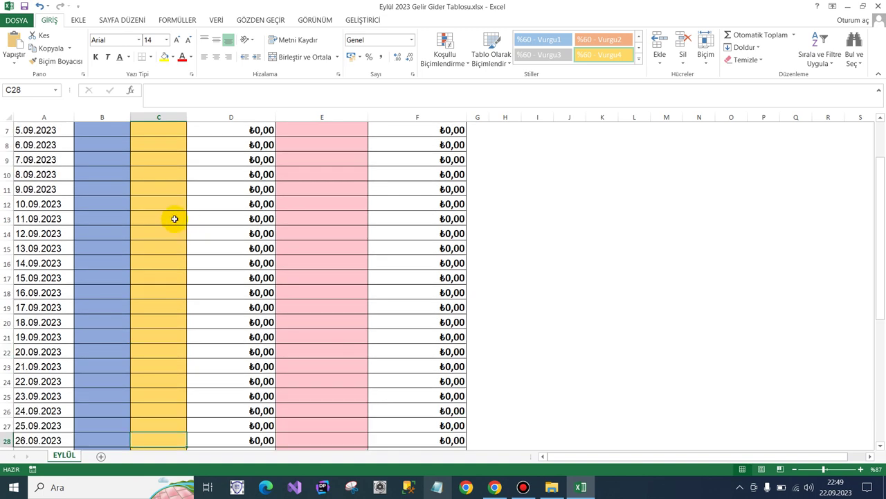
pyautogui.scroll(2, 168, 212)
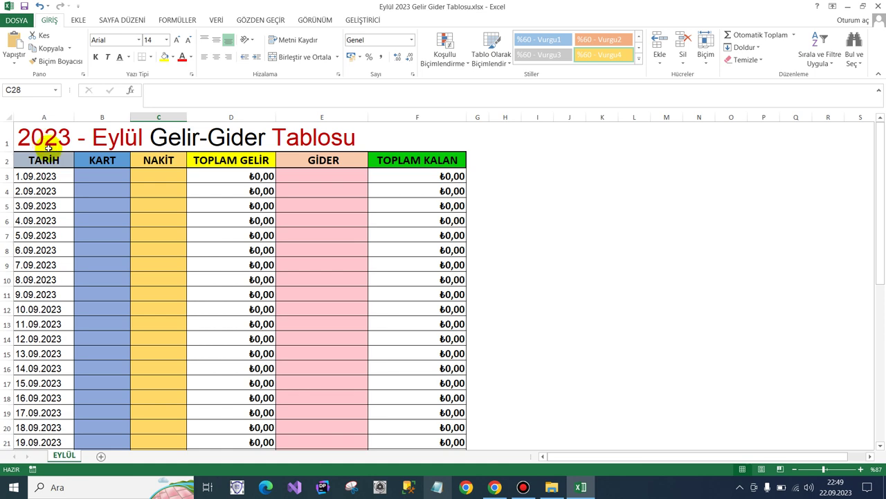
# Turn off Kilitli for the KART and NAKİT entry cells B3:C32.
pyautogui.moveTo(94, 174); pyautogui.dragTo(171, 449)
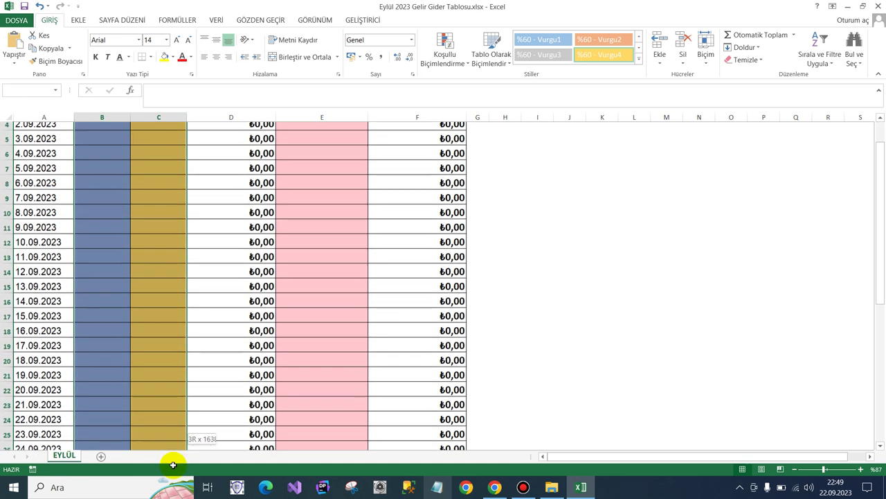
pyautogui.moveTo(171, 449); pyautogui.dragTo(171, 380)
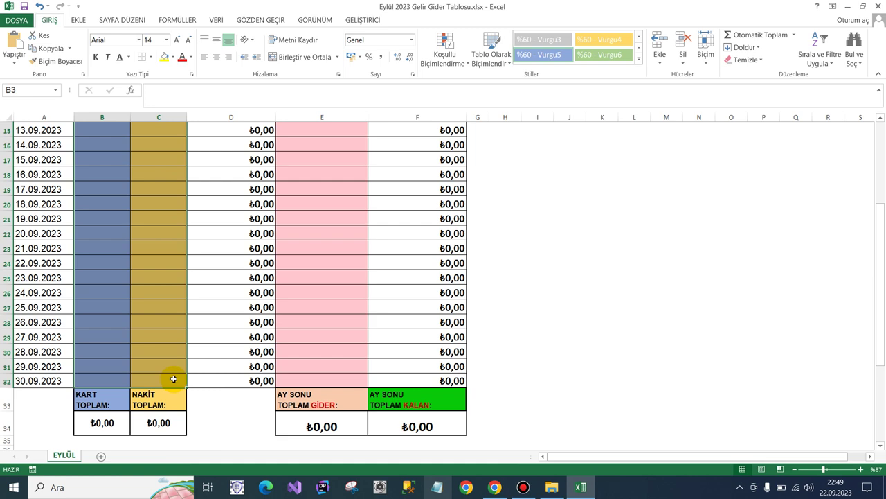
pyautogui.scroll(3, 174, 379)
pyautogui.scroll(2, 174, 379)
pyautogui.hotkey('ctrl', '1')
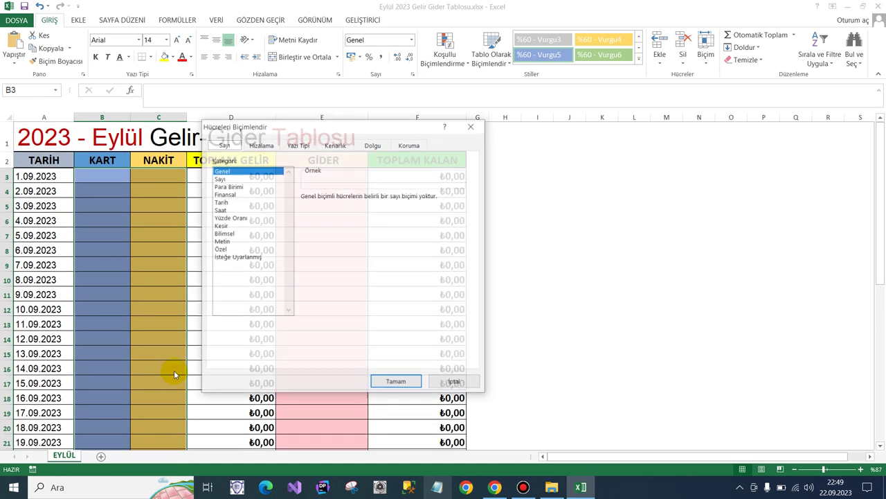
pyautogui.press('Escape')
pyautogui.rightClick(133, 229)
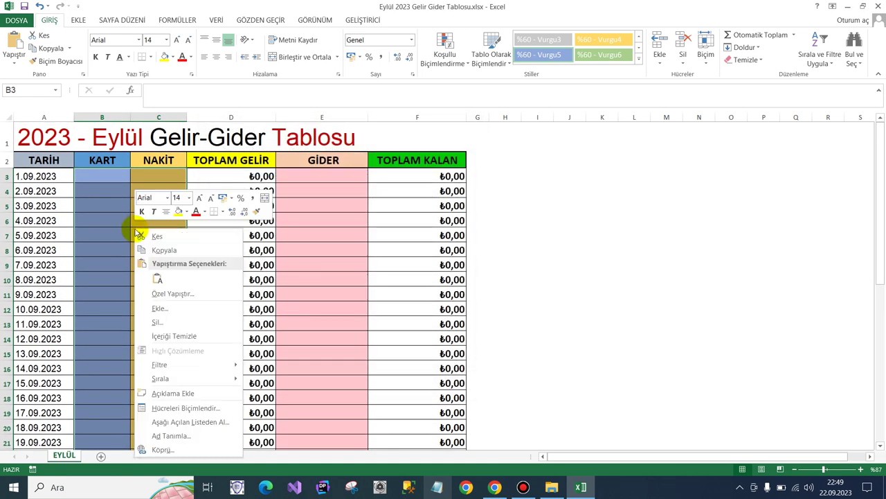
pyautogui.click(183, 408)
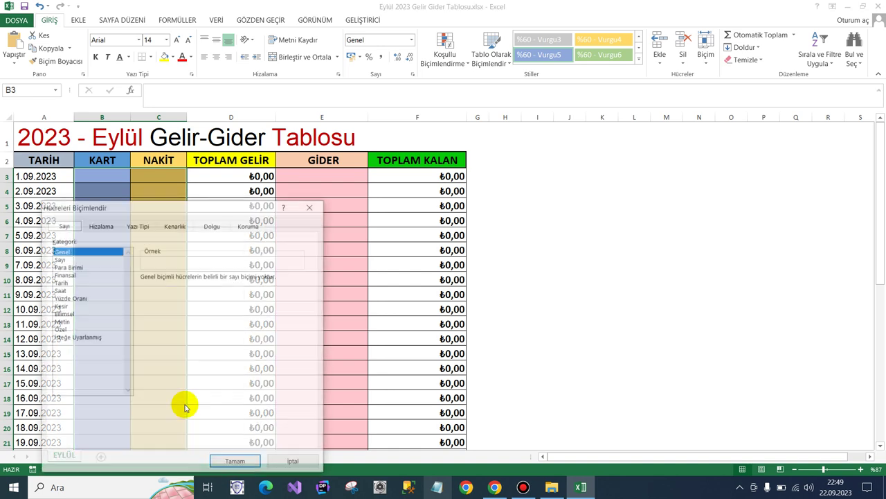
pyautogui.click(250, 225)
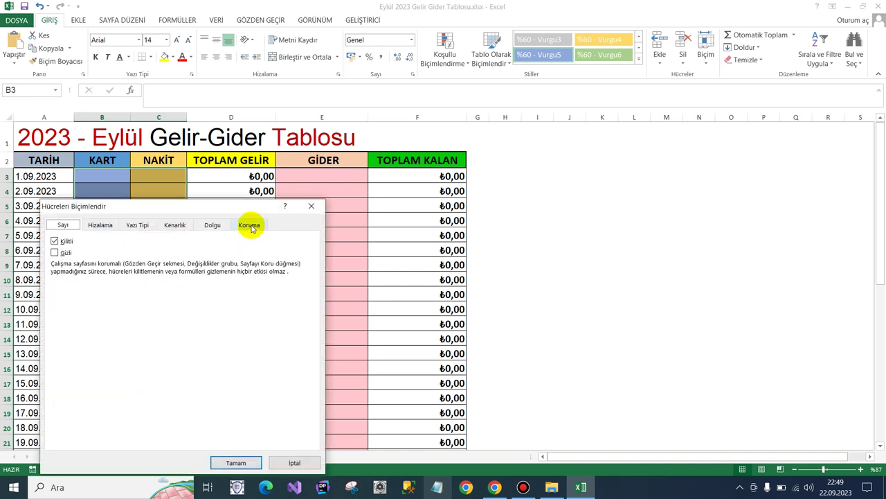
pyautogui.click(56, 242)
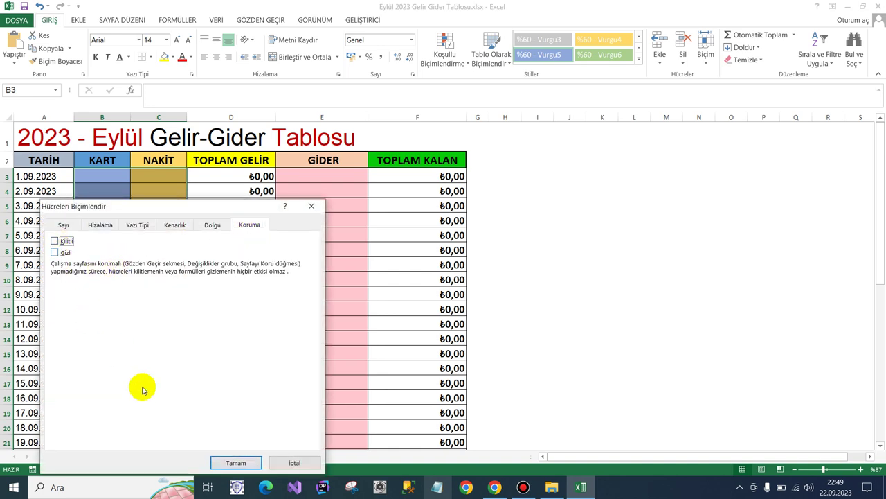
pyautogui.click(227, 463)
# Turn off Kilitli for the GİDER entry cells E3:E32.
pyautogui.moveTo(317, 178)
pyautogui.mouseDown()
pyautogui.moveTo(343, 441)
pyautogui.moveTo(344, 378)
pyautogui.mouseUp()
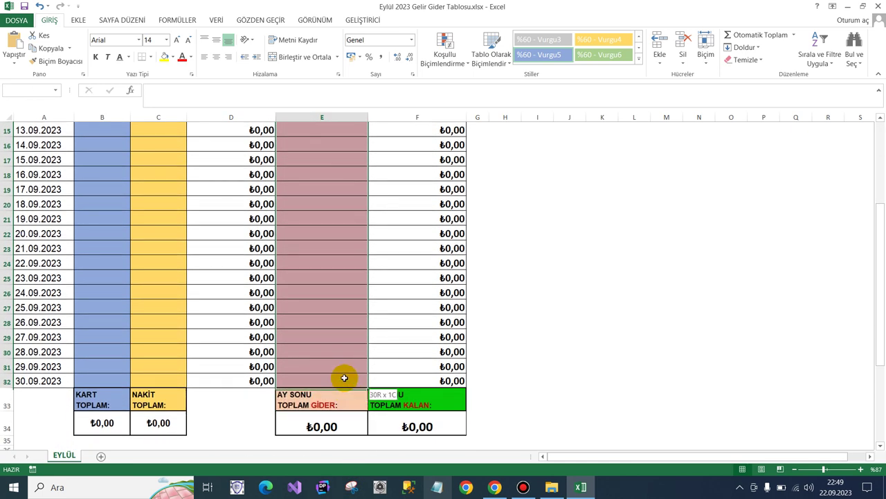
pyautogui.scroll(5, 347, 374)
pyautogui.hotkey('ctrl', '1')
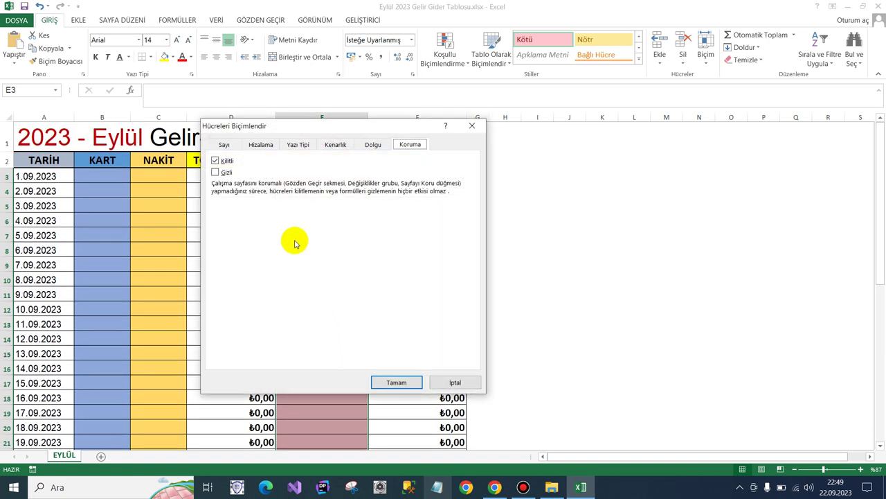
pyautogui.click(216, 161)
pyautogui.click(398, 382)
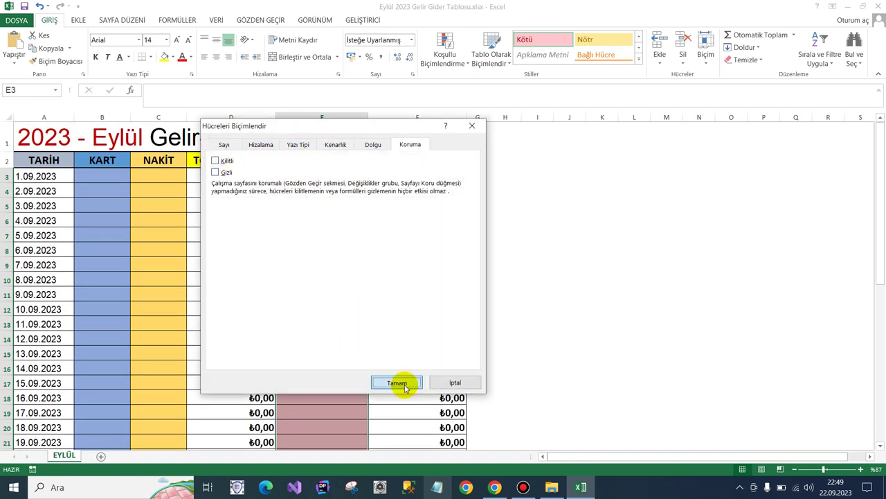
pyautogui.click(83, 174)
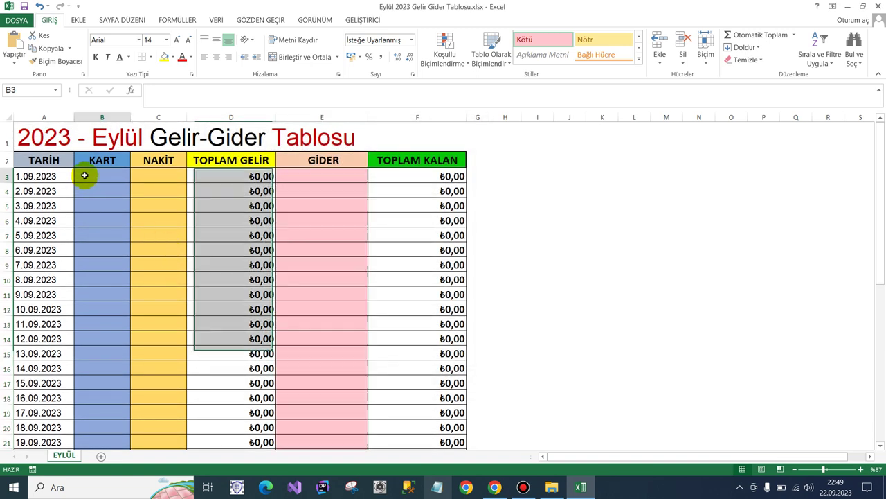
# Protect the EYLÜL sheet with a password via Sayfayı Koru, then test it on cell D4.
pyautogui.click(262, 19)
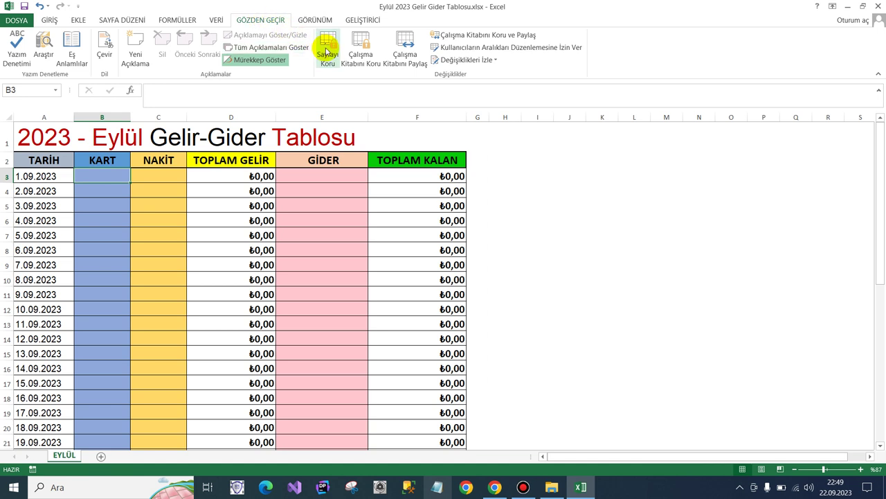
pyautogui.click(327, 52)
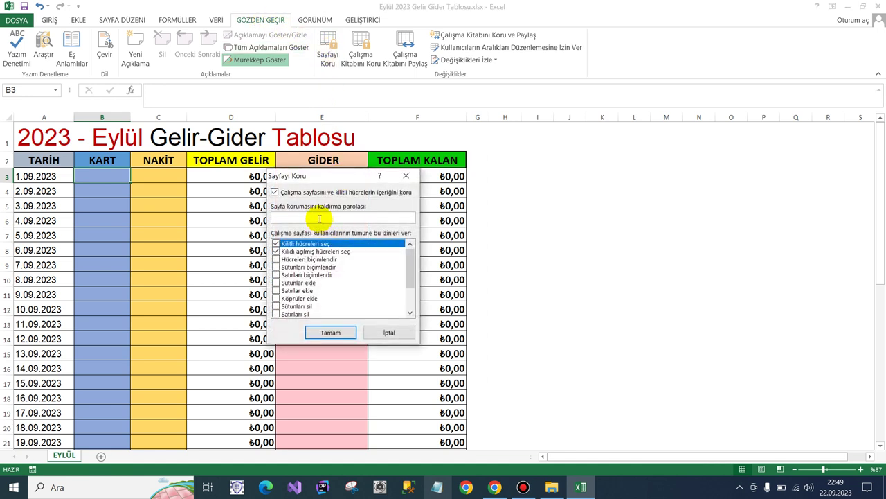
pyautogui.write('3')
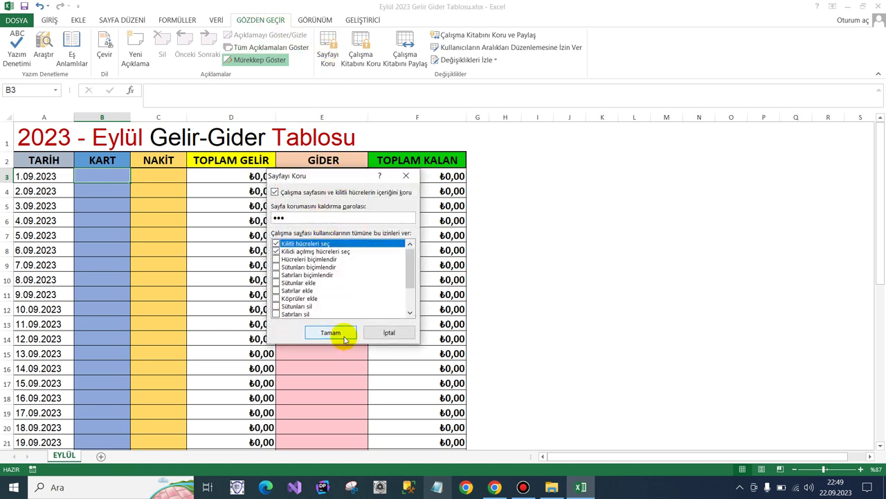
pyautogui.click(342, 334)
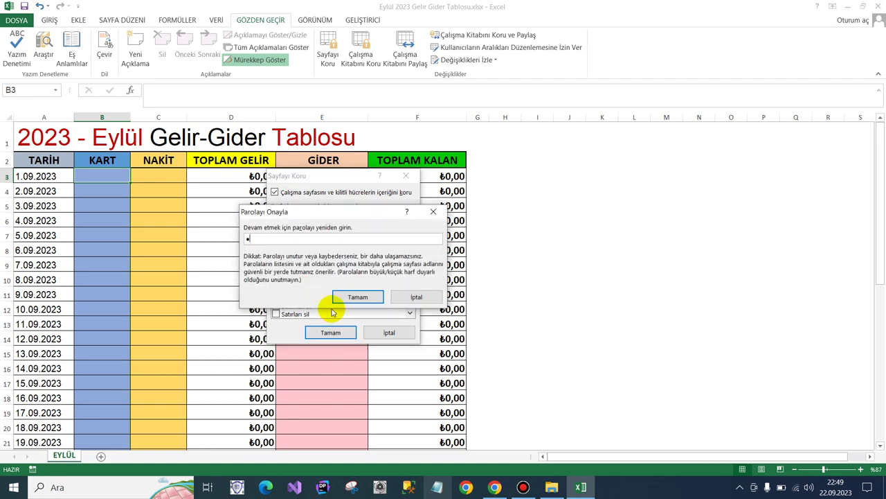
pyautogui.click(350, 300)
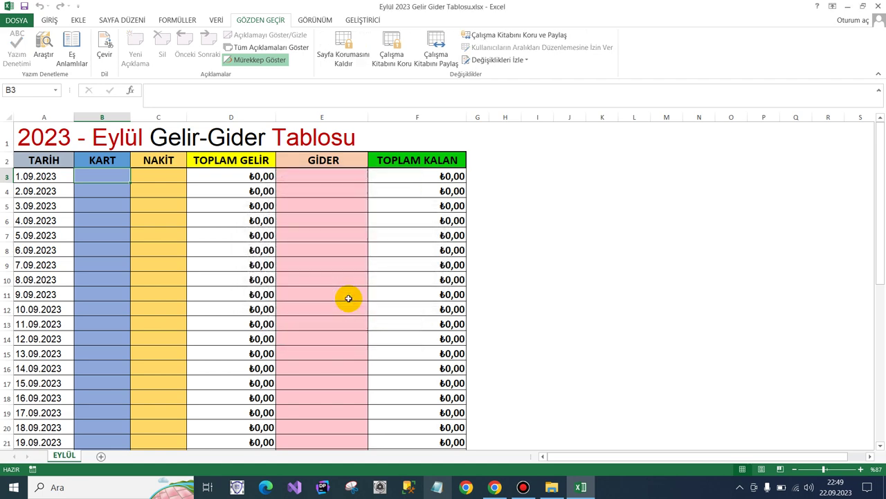
pyautogui.click(219, 192)
pyautogui.doubleClick(219, 196)
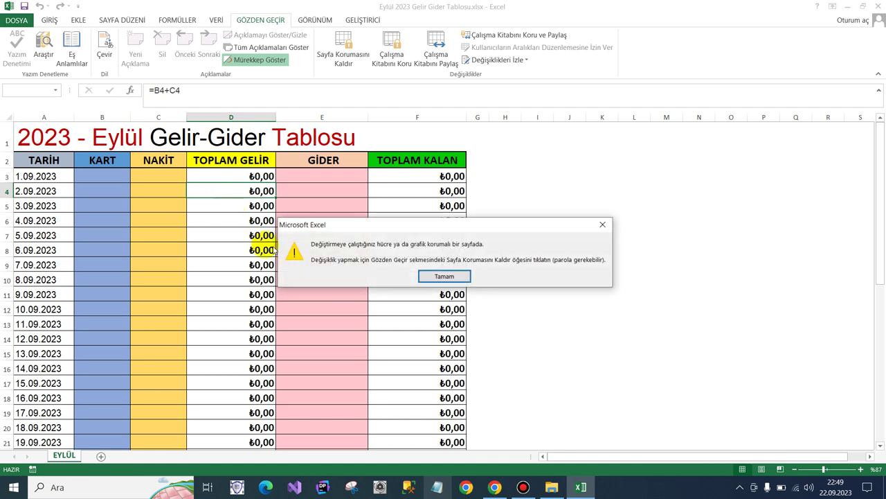
pyautogui.click(443, 275)
pyautogui.click(40, 226)
pyautogui.doubleClick(40, 225)
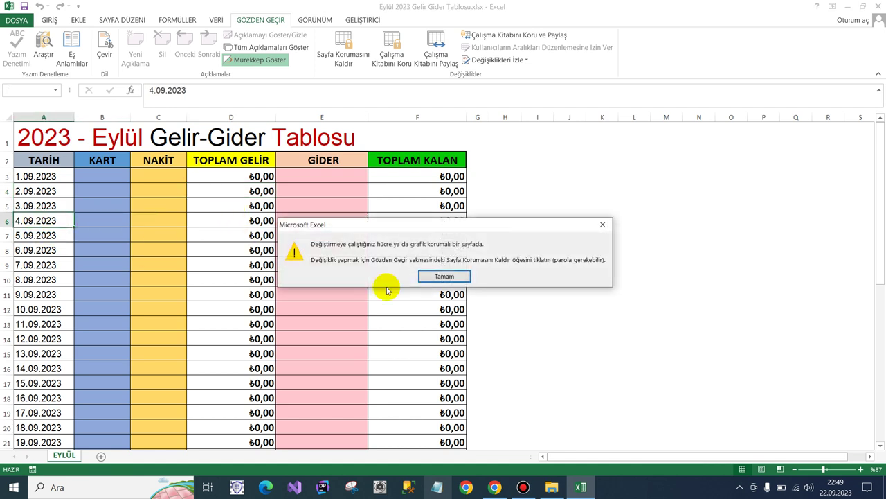
pyautogui.click(446, 276)
pyautogui.click(123, 196)
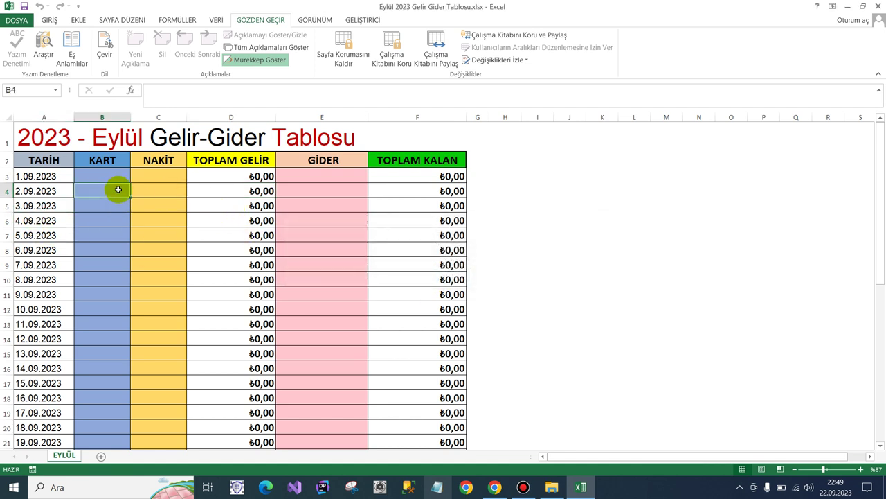
pyautogui.click(156, 193)
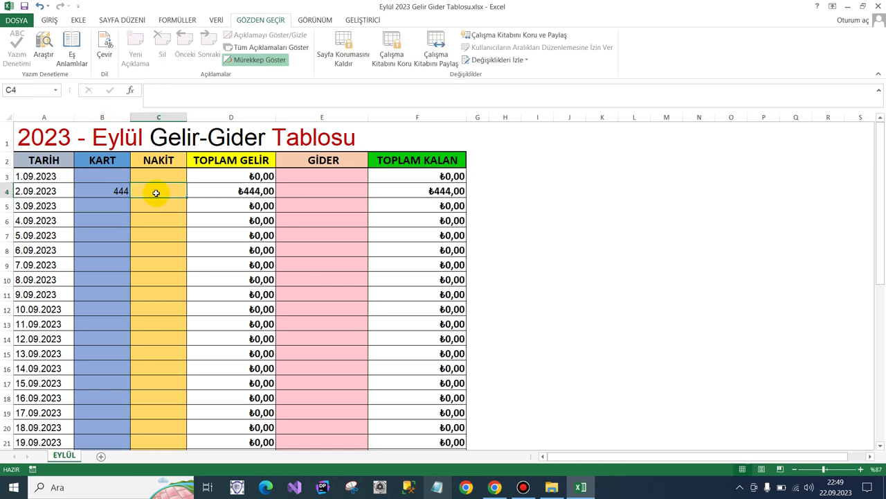
pyautogui.write('44')
pyautogui.press('Return')
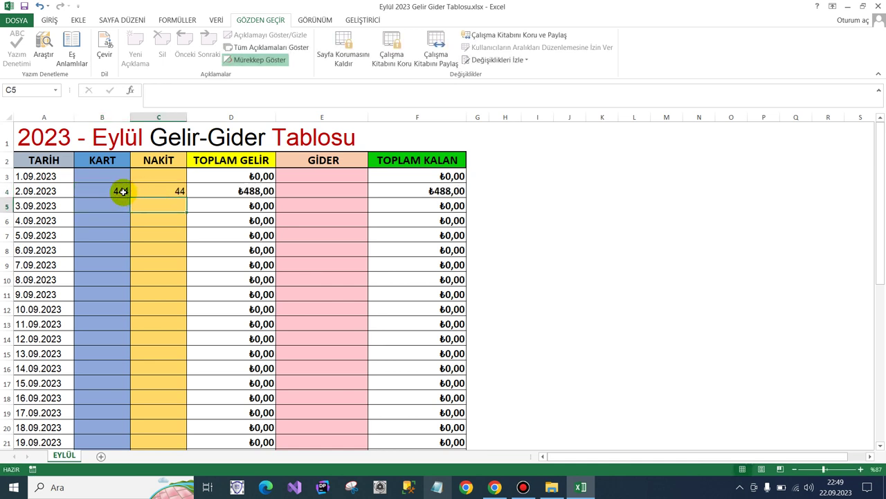
pyautogui.moveTo(122, 192); pyautogui.dragTo(147, 190)
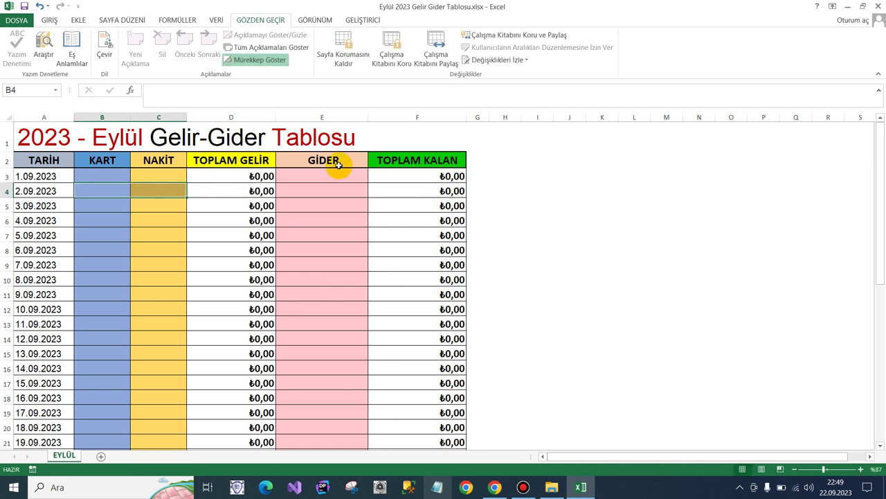
pyautogui.click(504, 147)
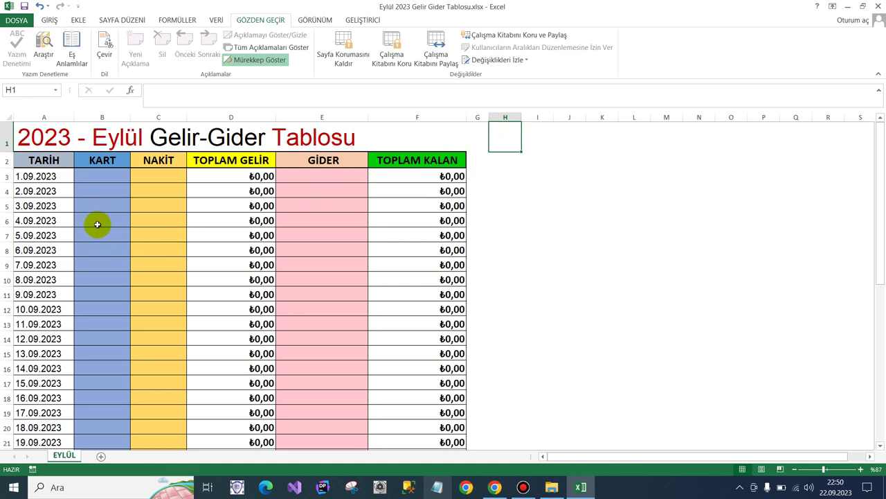
pyautogui.click(104, 250)
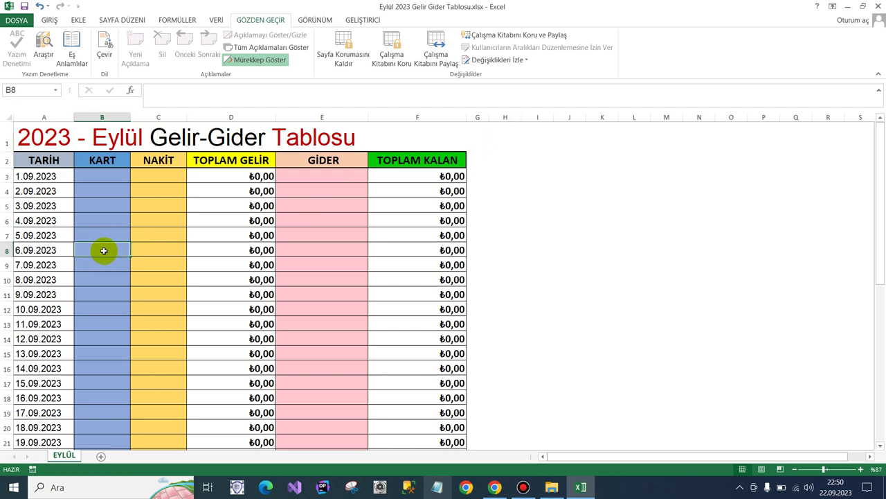
pyautogui.write('500')
pyautogui.press('Tab')
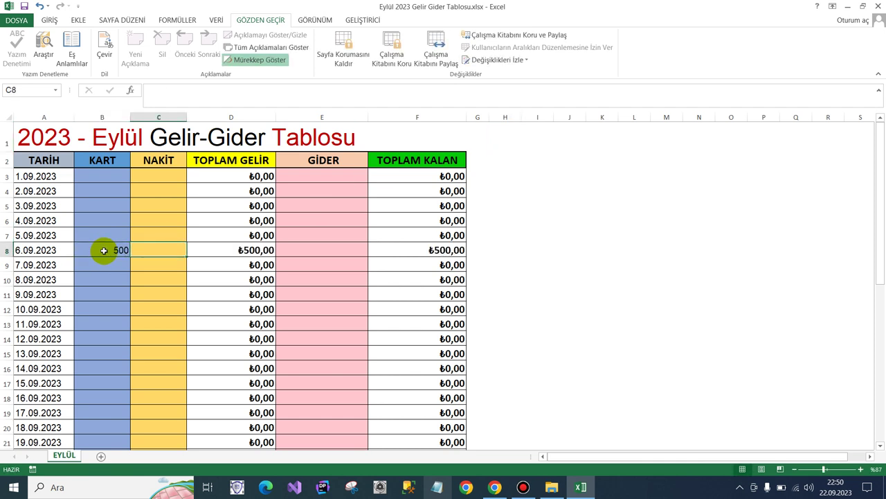
pyautogui.write('200')
pyautogui.press('Return')
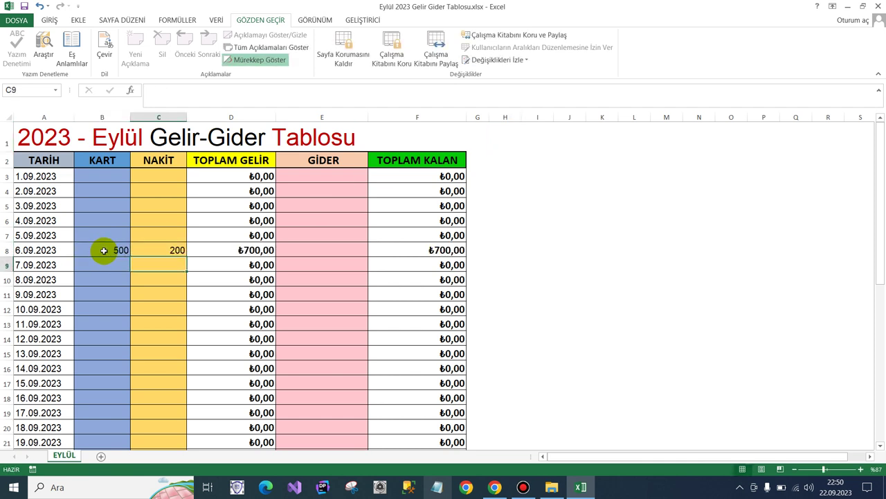
pyautogui.click(114, 251)
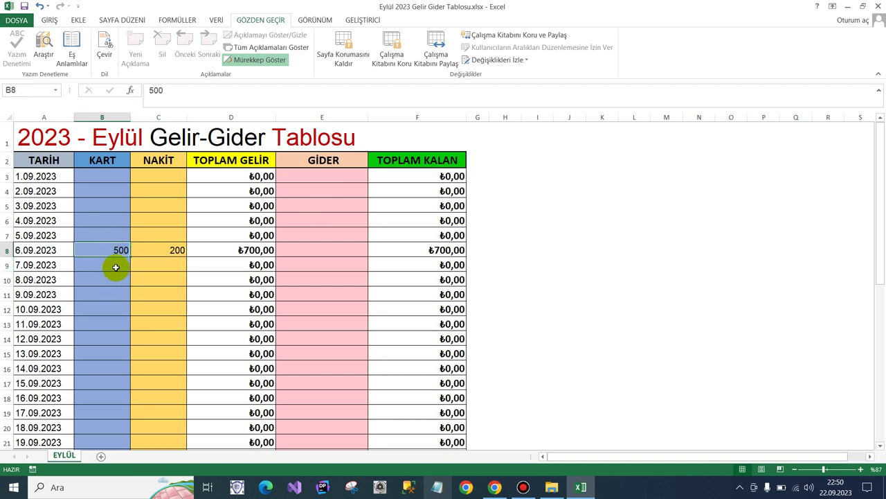
pyautogui.write('12')
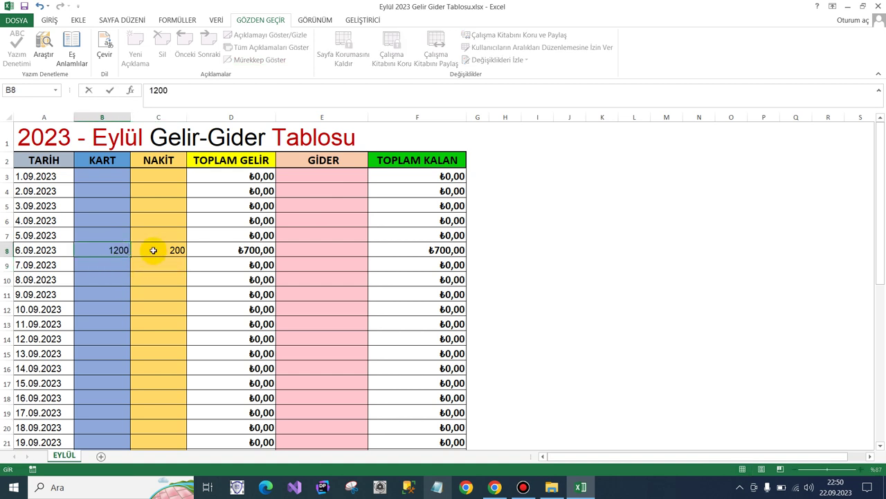
pyautogui.click(153, 250)
pyautogui.write('500')
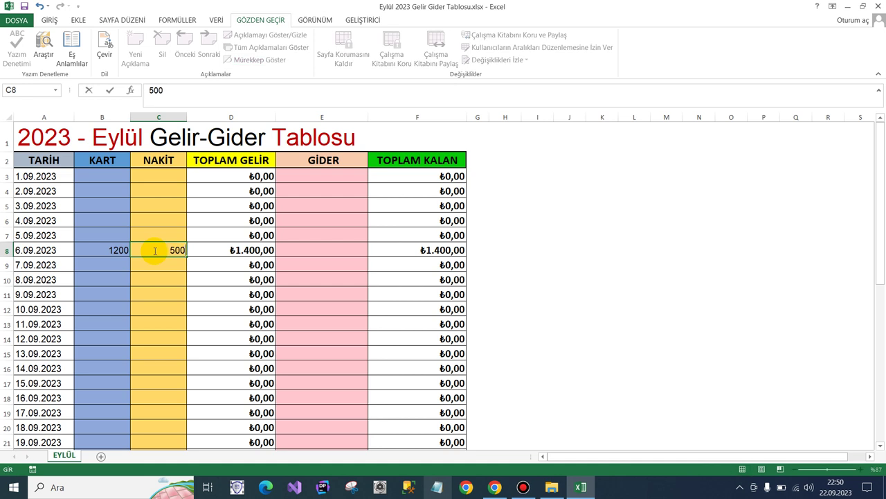
pyautogui.press('Return')
pyautogui.click(115, 249)
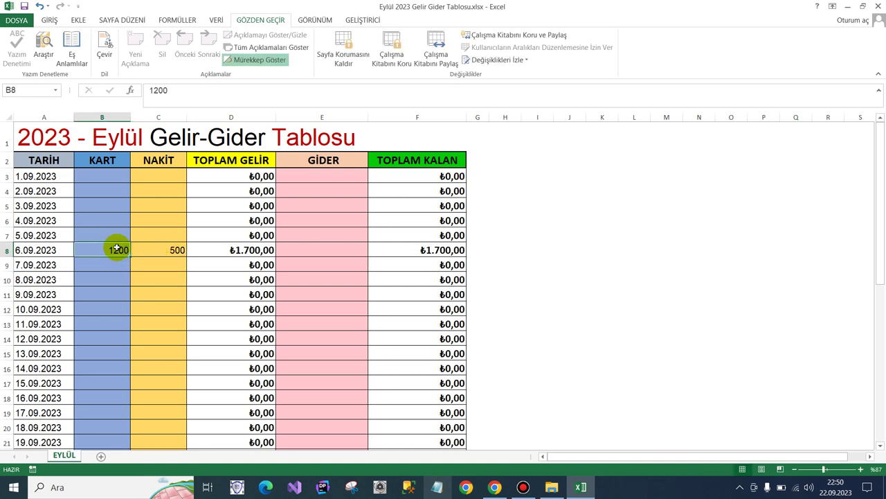
pyautogui.moveTo(120, 250); pyautogui.dragTo(150, 252)
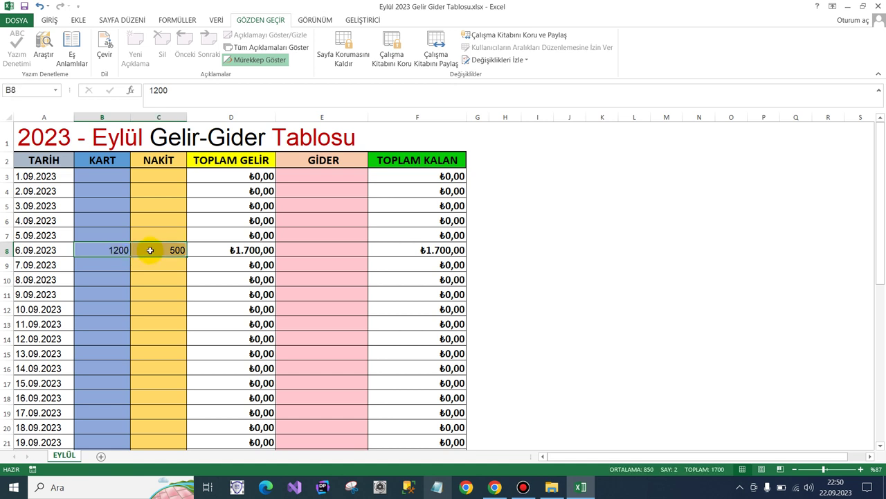
pyautogui.press('Delete')
# Unprotect the EYLÜL sheet by entering its password in Sayfa Korumasını Kaldır.
pyautogui.click(533, 145)
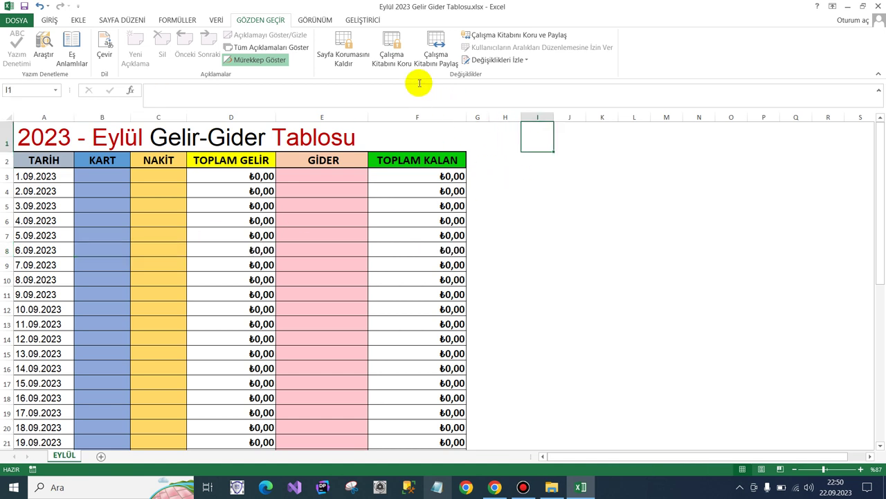
pyautogui.click(353, 19)
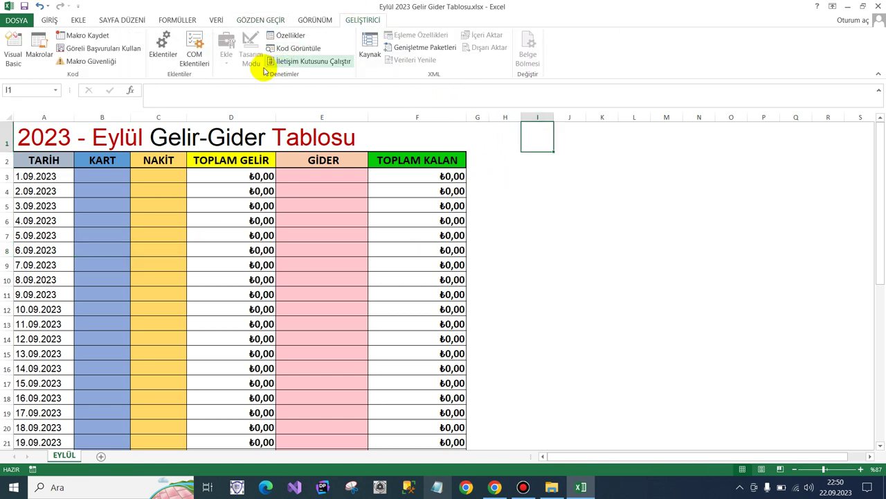
pyautogui.click(532, 161)
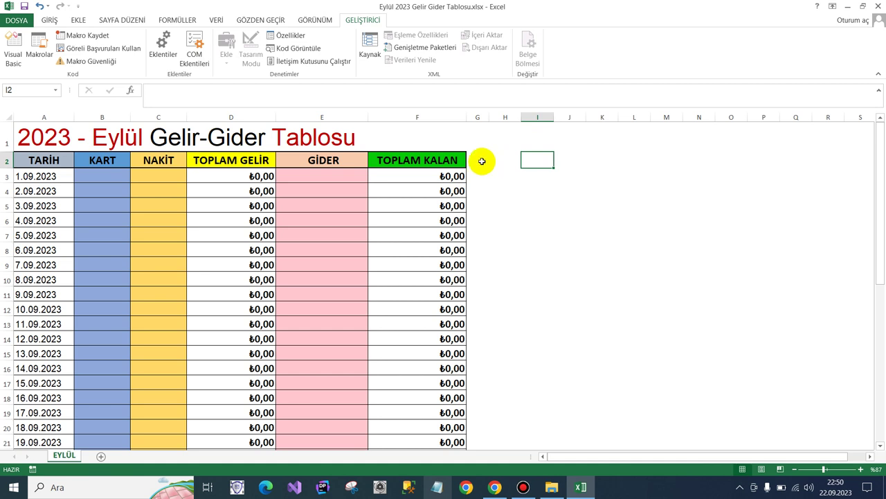
pyautogui.click(248, 20)
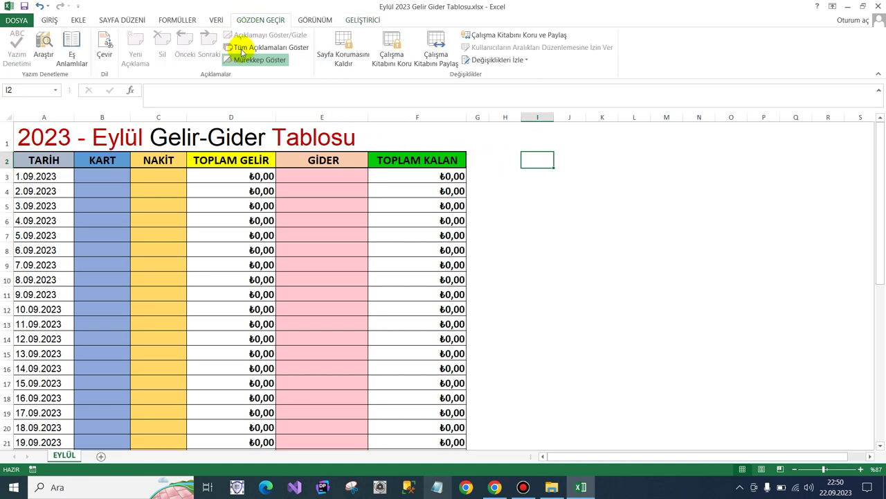
pyautogui.click(342, 47)
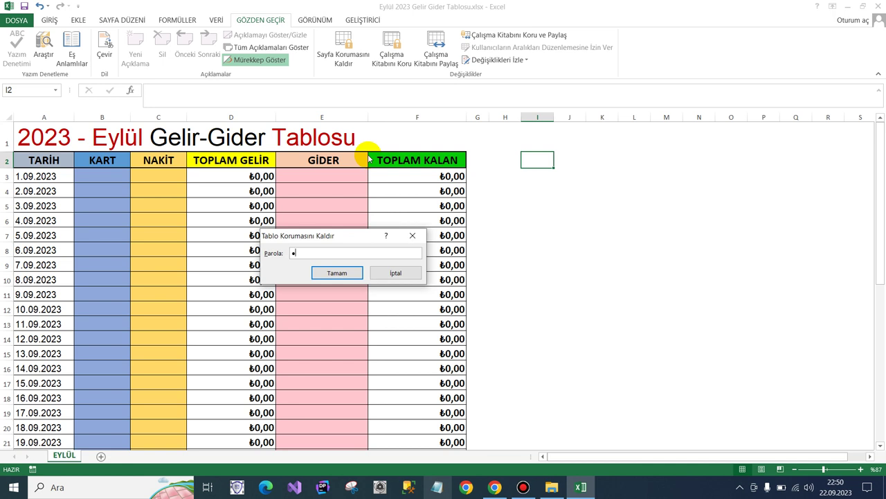
pyautogui.click(345, 272)
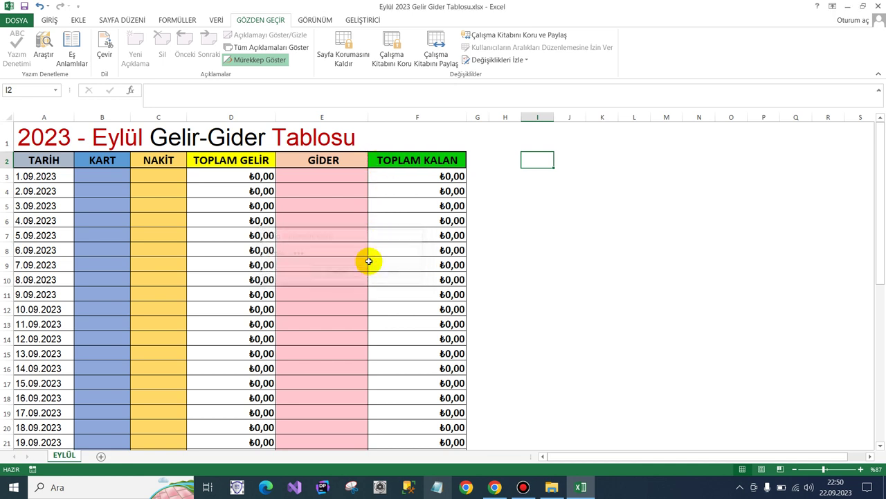
pyautogui.click(515, 142)
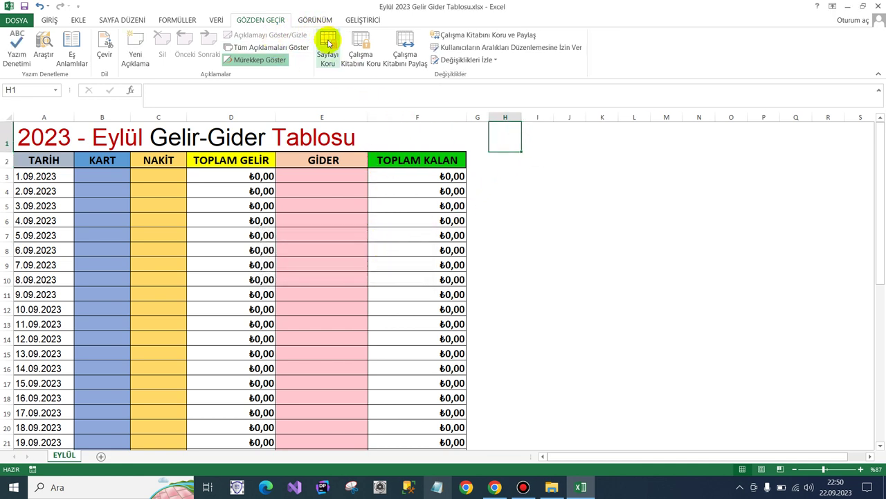
# Draw an ActiveX command button over H2:J2 and turn off design mode.
pyautogui.click(357, 20)
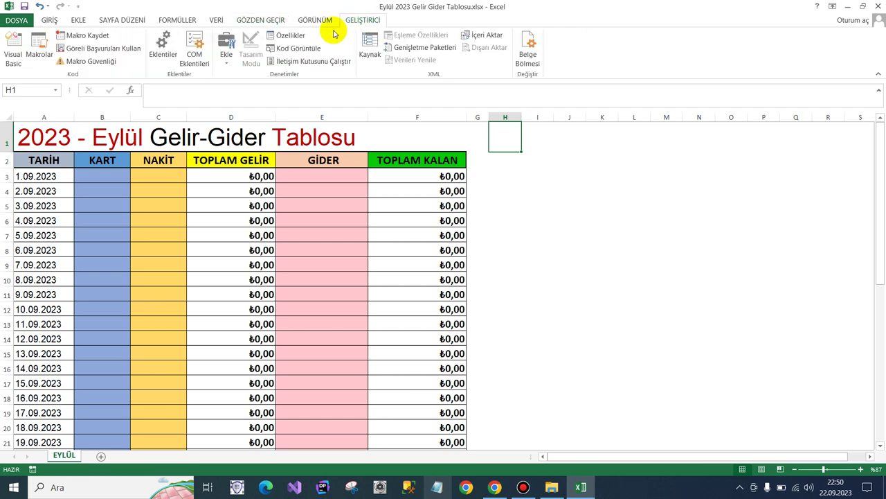
pyautogui.click(225, 60)
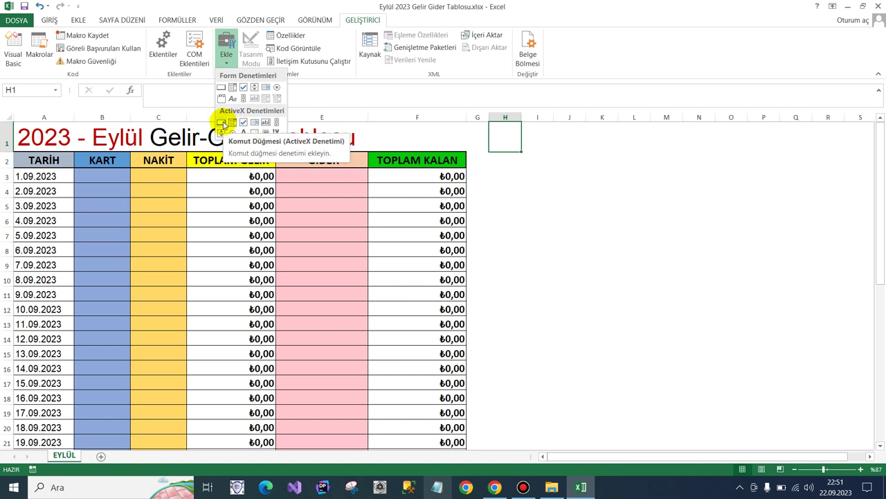
pyautogui.click(223, 124)
pyautogui.moveTo(497, 155); pyautogui.dragTo(590, 181)
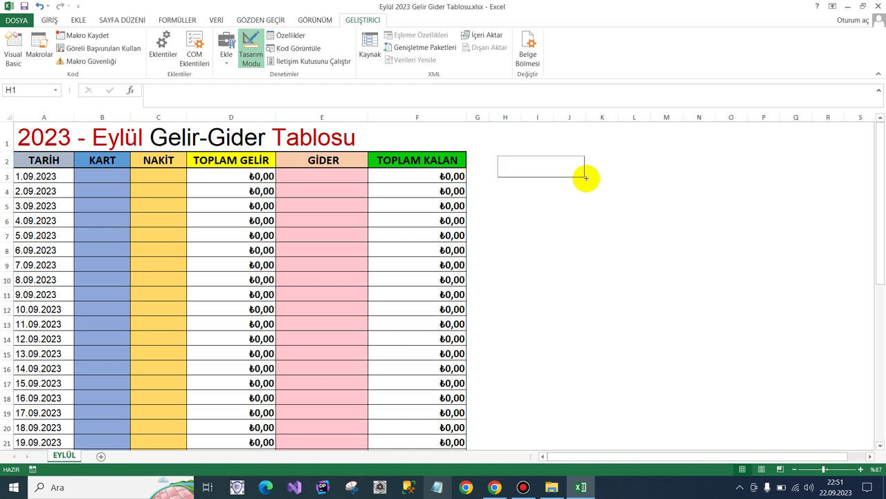
pyautogui.click(524, 195)
pyautogui.click(251, 54)
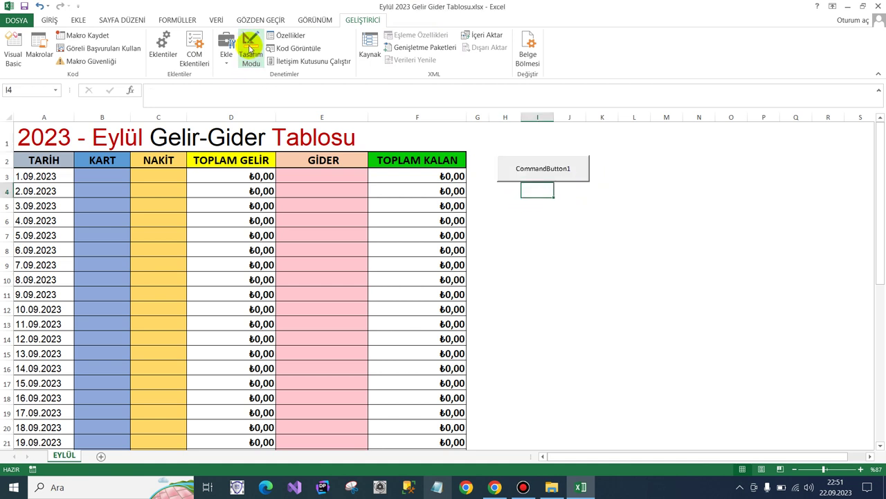
pyautogui.click(262, 22)
# Protect the sheet with its password and confirm that editing F4 is blocked.
pyautogui.click(327, 54)
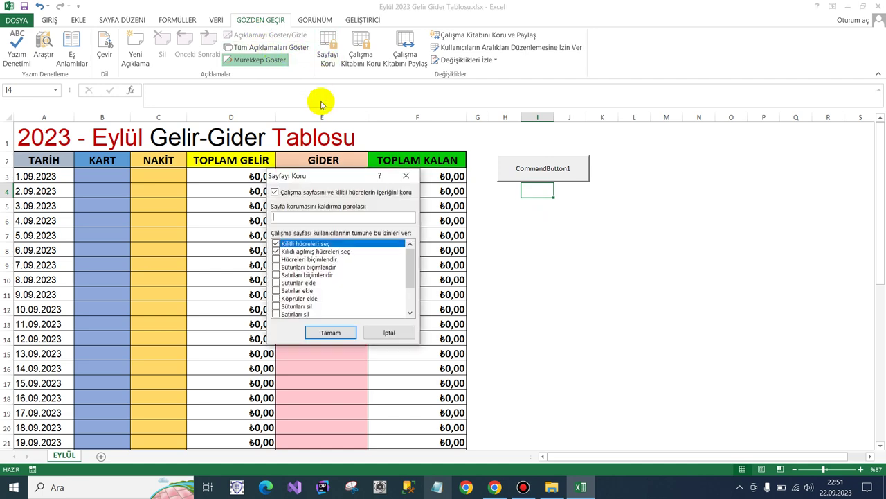
pyautogui.click(333, 332)
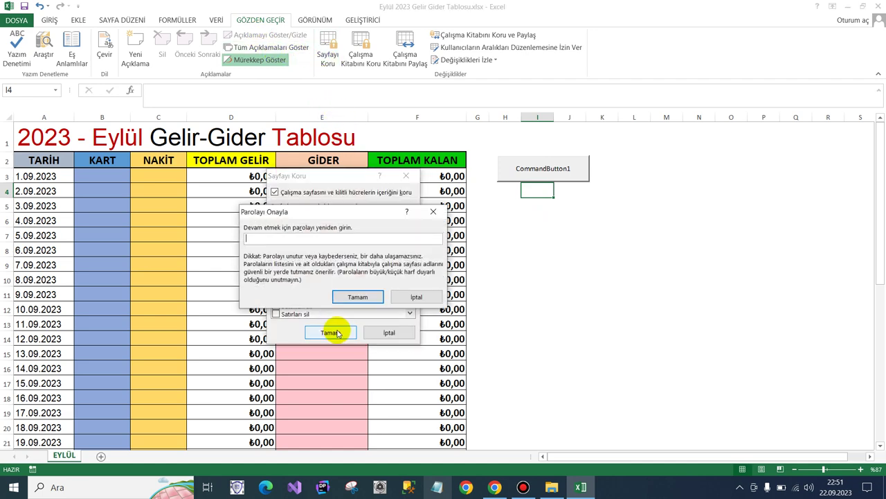
pyautogui.click(355, 298)
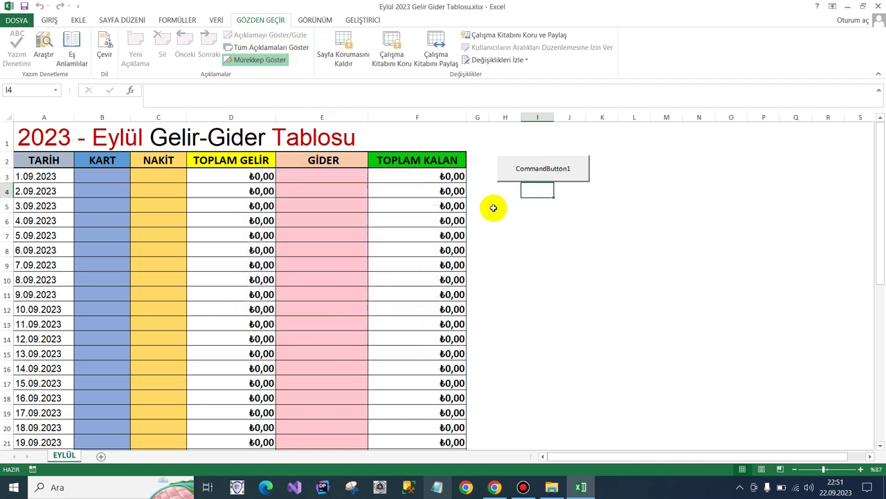
pyautogui.click(419, 194)
pyautogui.doubleClick(419, 196)
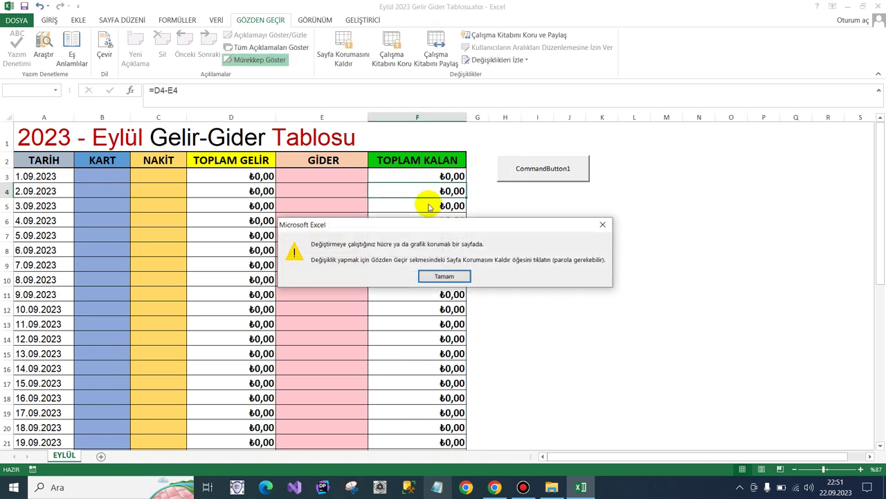
pyautogui.click(452, 276)
# Unprotect the sheet with its password and switch Tasarım Modu back on.
pyautogui.click(344, 49)
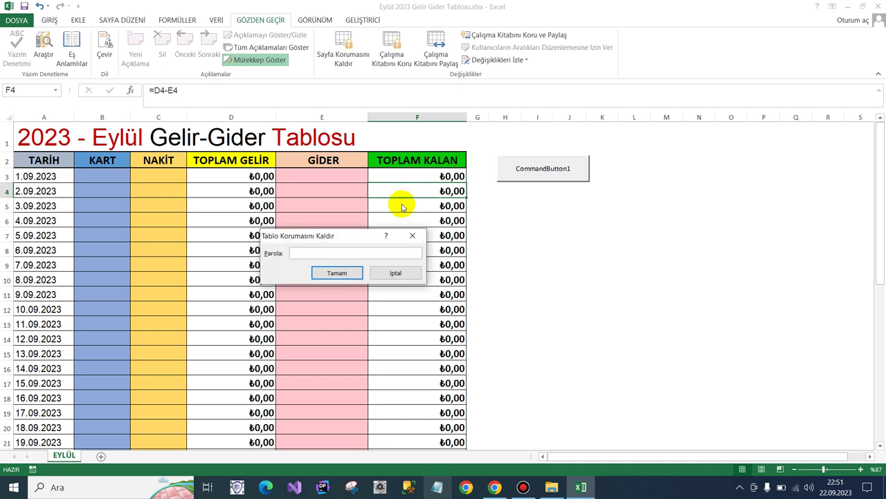
pyautogui.click(340, 272)
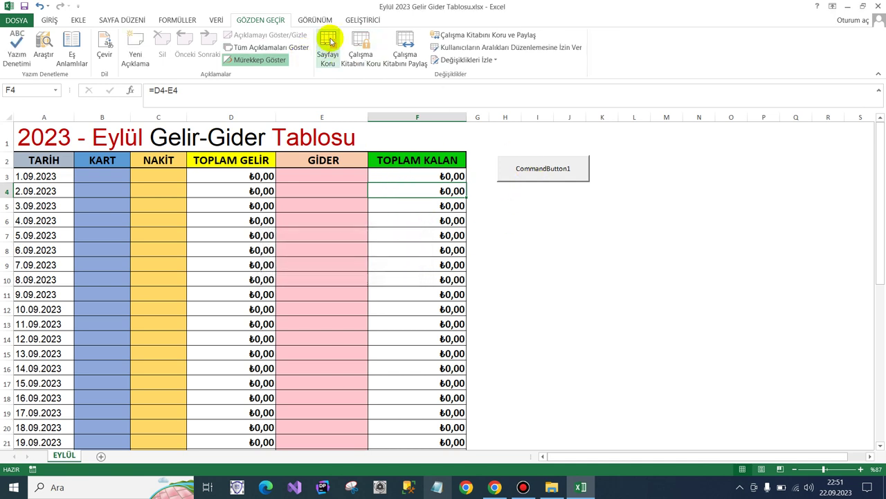
pyautogui.click(363, 20)
pyautogui.click(251, 59)
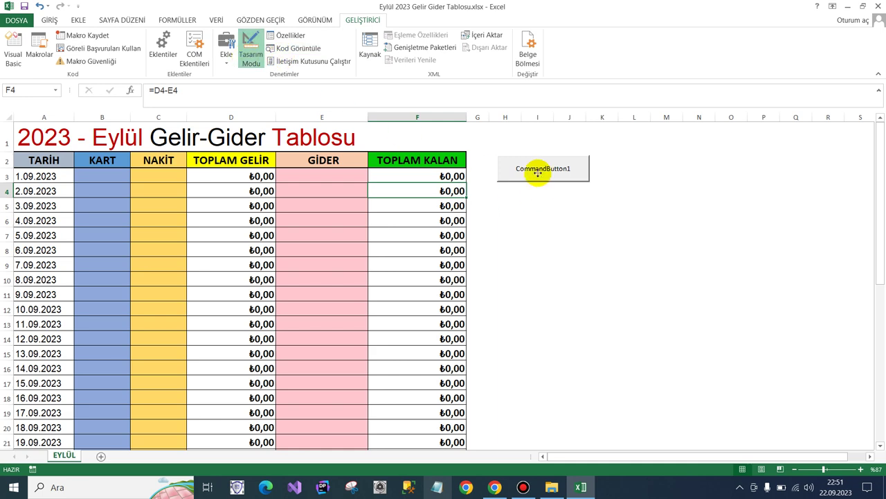
# Move CommandButton1 up beside the title and give it a bold Calibri 14-point font.
pyautogui.moveTo(537, 172); pyautogui.dragTo(534, 148)
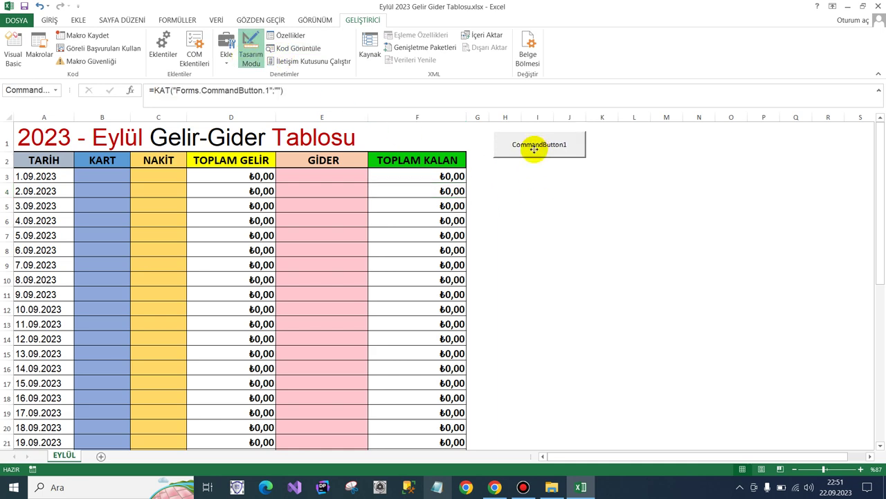
pyautogui.click(288, 34)
pyautogui.click(115, 217)
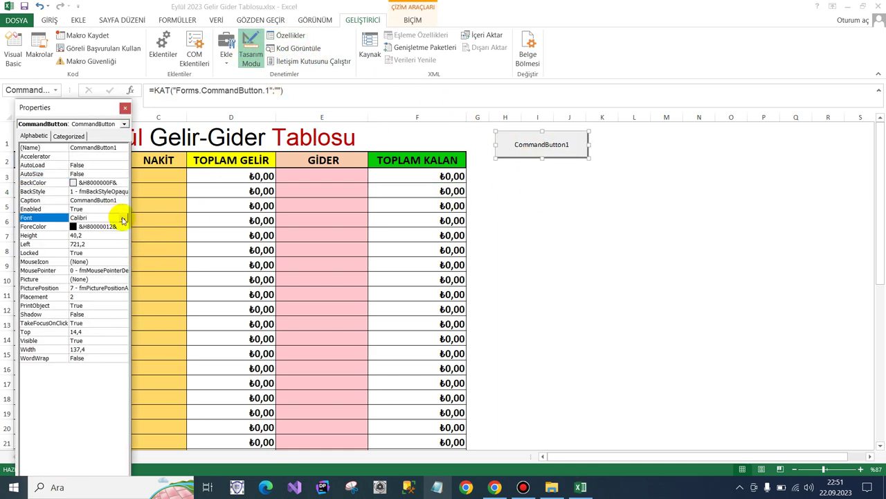
pyautogui.click(124, 218)
pyautogui.write('ca')
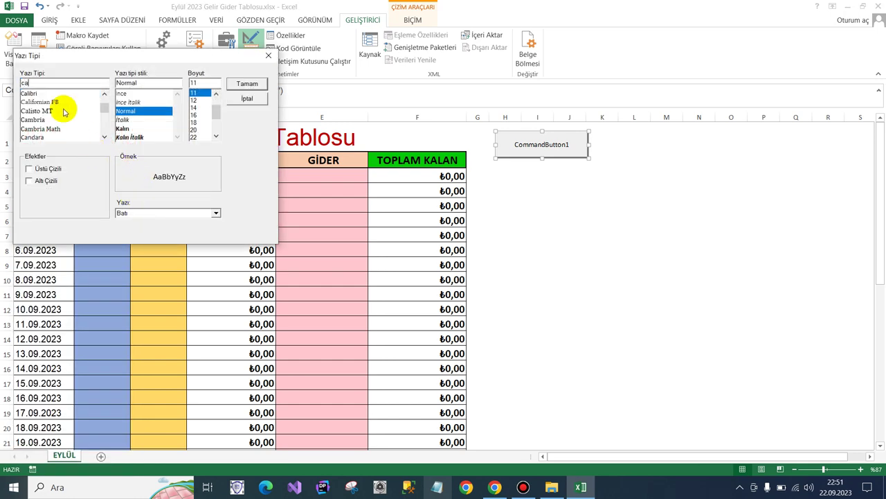
pyautogui.click(59, 101)
pyautogui.click(59, 94)
pyautogui.click(139, 128)
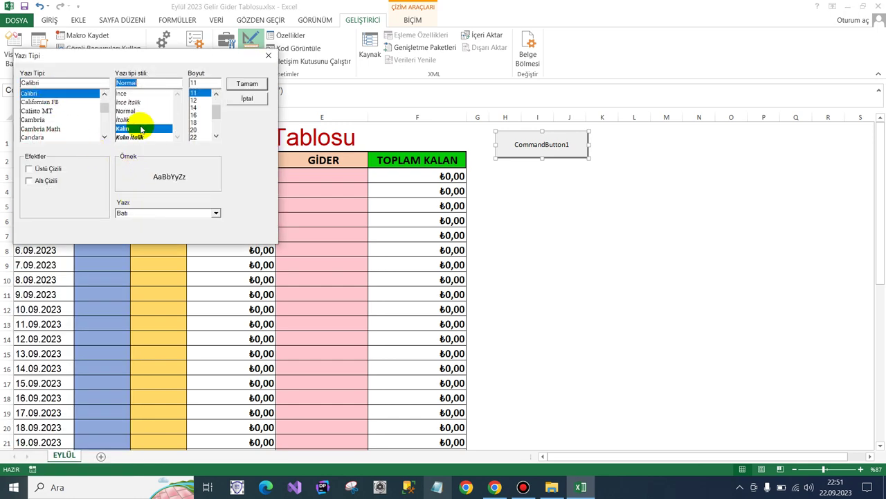
pyautogui.click(195, 107)
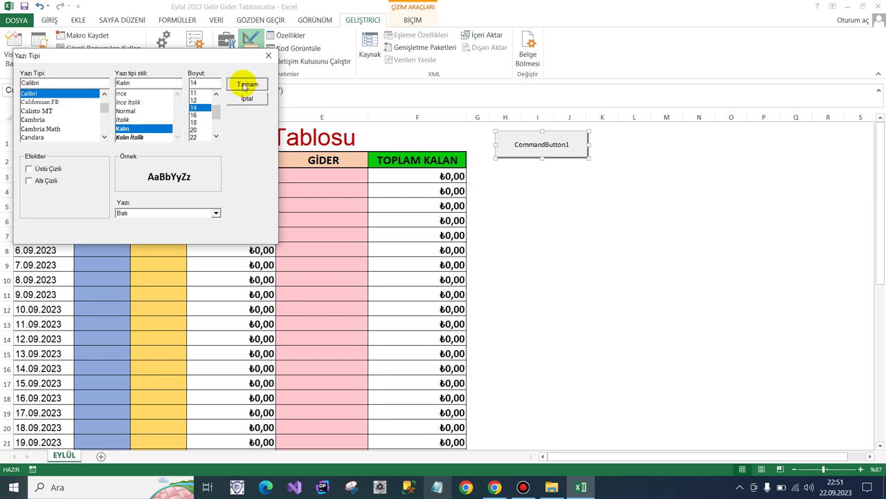
pyautogui.click(247, 84)
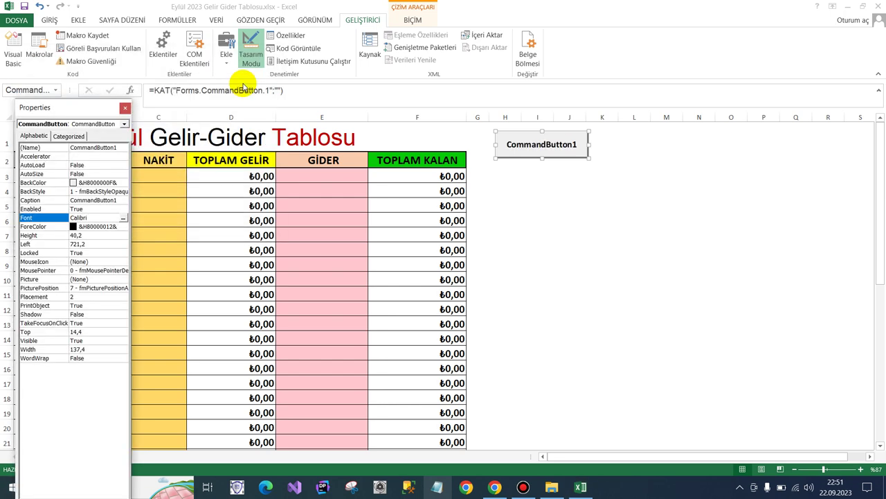
# Set the button's background colour to green and its text colour to white.
pyautogui.click(108, 184)
pyautogui.click(123, 182)
pyautogui.click(62, 194)
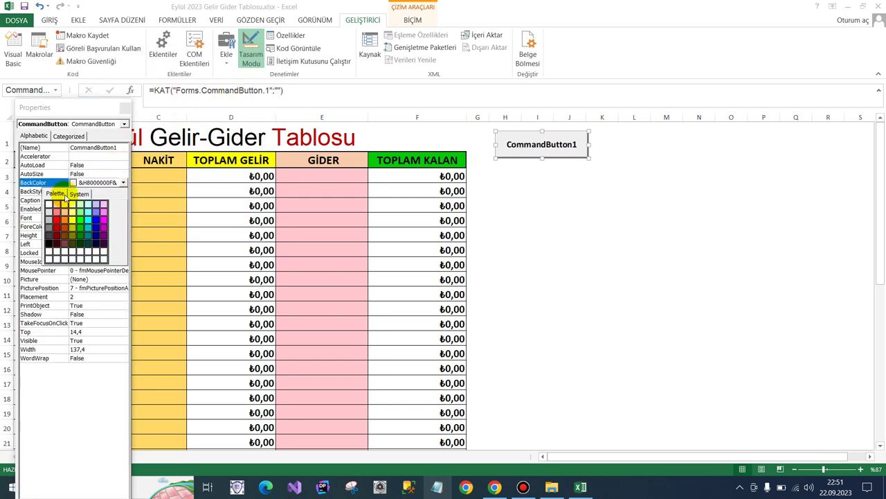
pyautogui.click(82, 239)
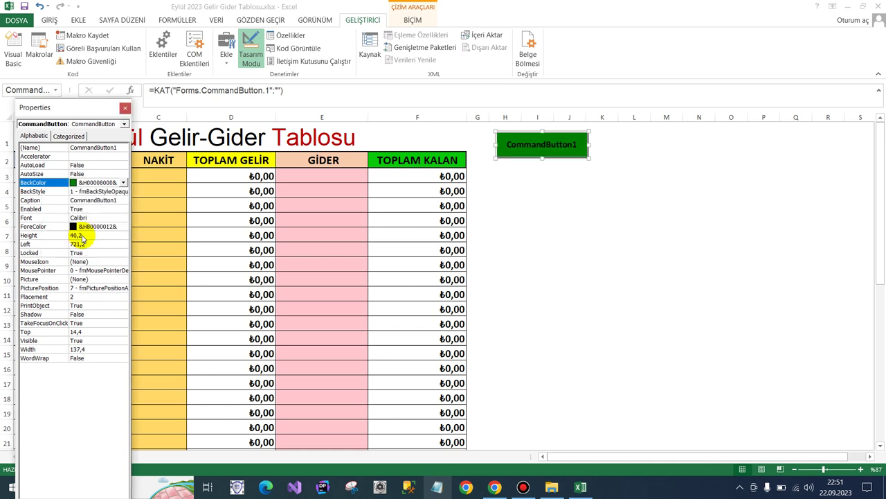
pyautogui.click(116, 227)
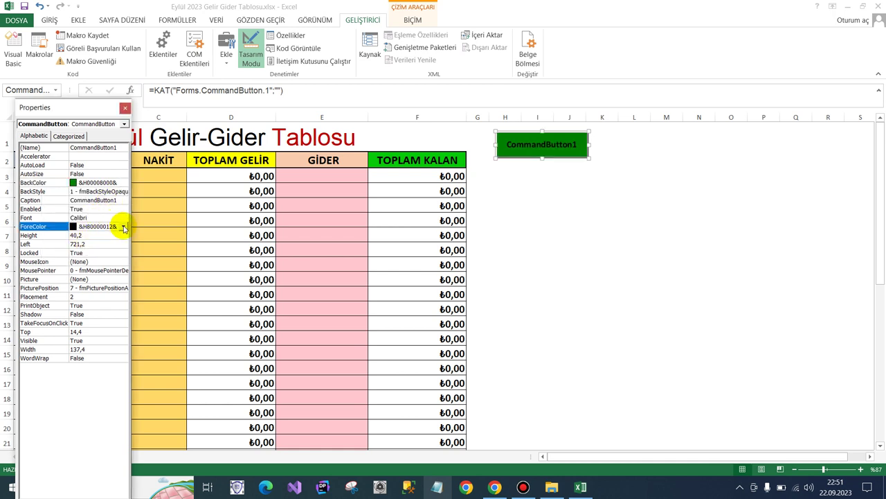
pyautogui.click(124, 227)
pyautogui.click(55, 238)
pyautogui.click(48, 249)
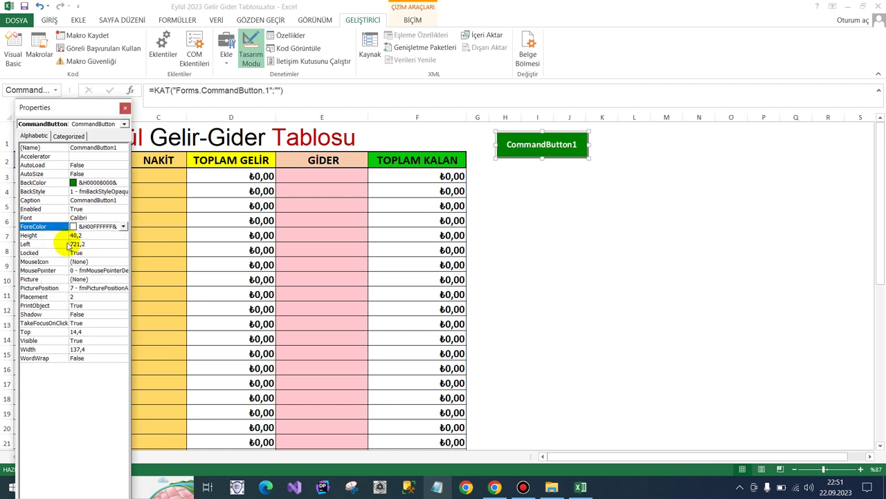
# Change the button caption to 'Gelir Kayit'.
pyautogui.click(61, 201)
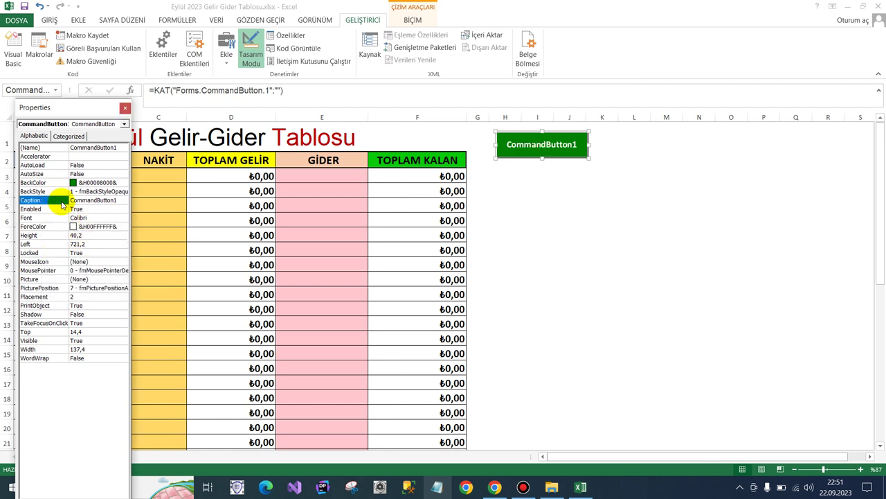
pyautogui.write('Gelir Kayit')
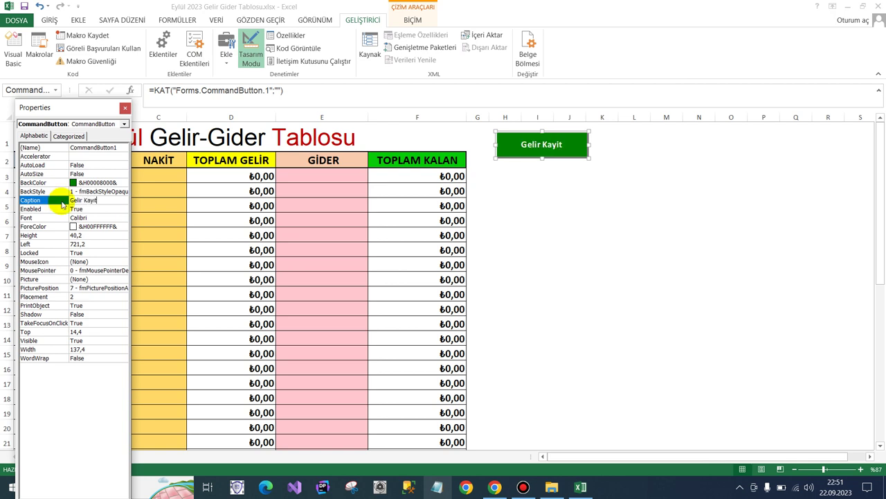
pyautogui.click(512, 157)
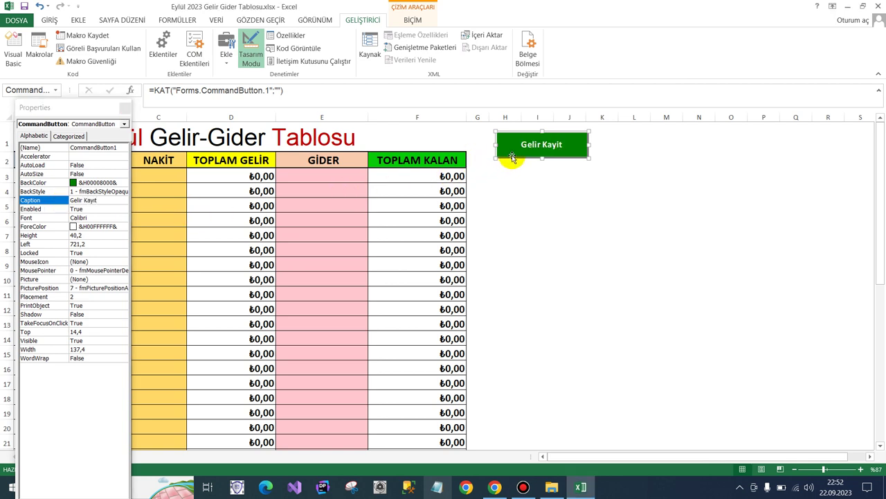
# Paste a copy of the button, make it dark red and caption it 'Gider Kayit'.
pyautogui.click(495, 166)
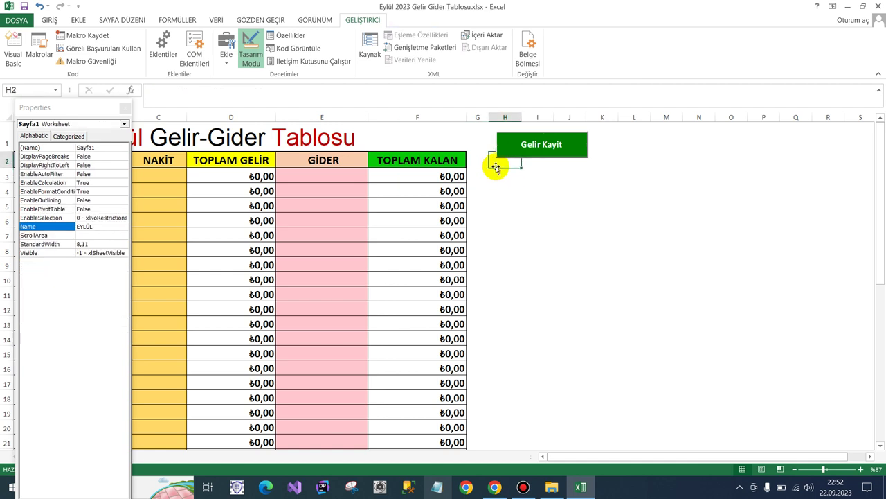
pyautogui.hotkey('ctrl', 'v')
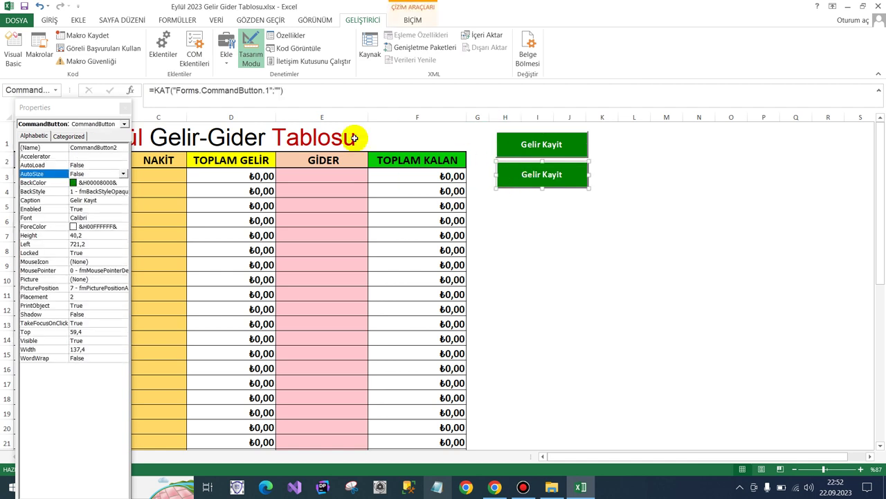
pyautogui.click(125, 183)
pyautogui.click(124, 182)
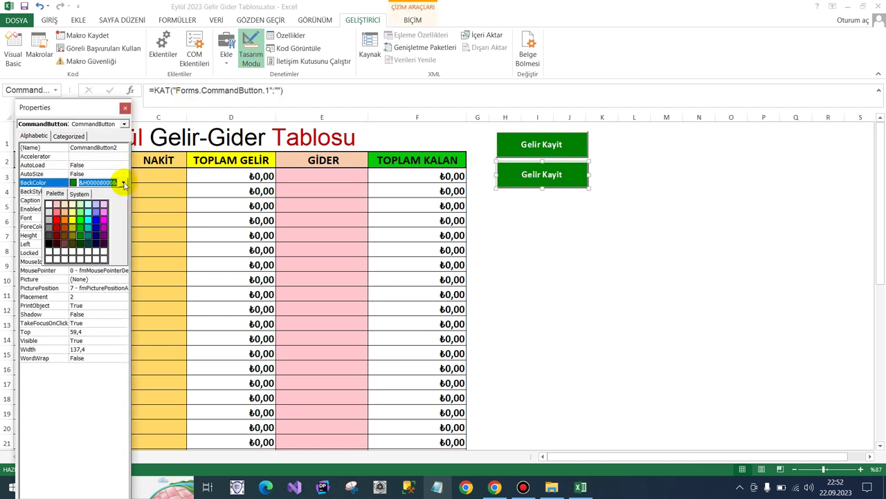
pyautogui.click(58, 239)
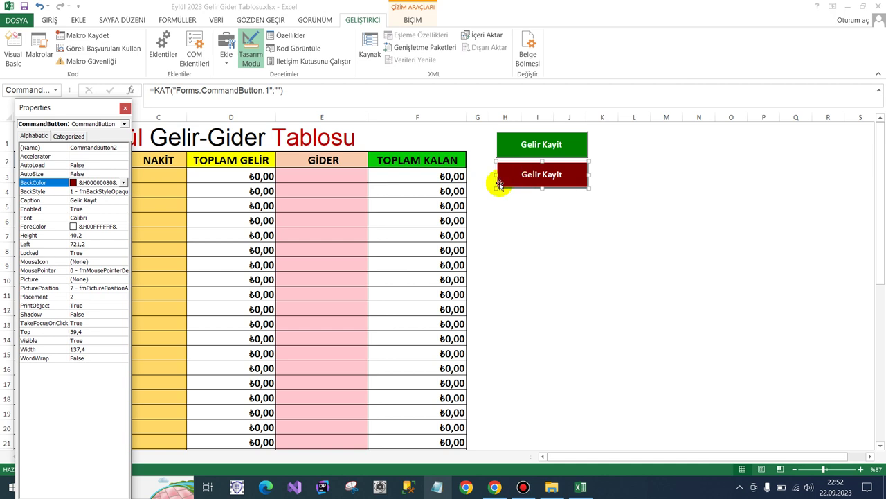
pyautogui.click(82, 201)
pyautogui.moveTo(83, 199); pyautogui.dragTo(60, 192)
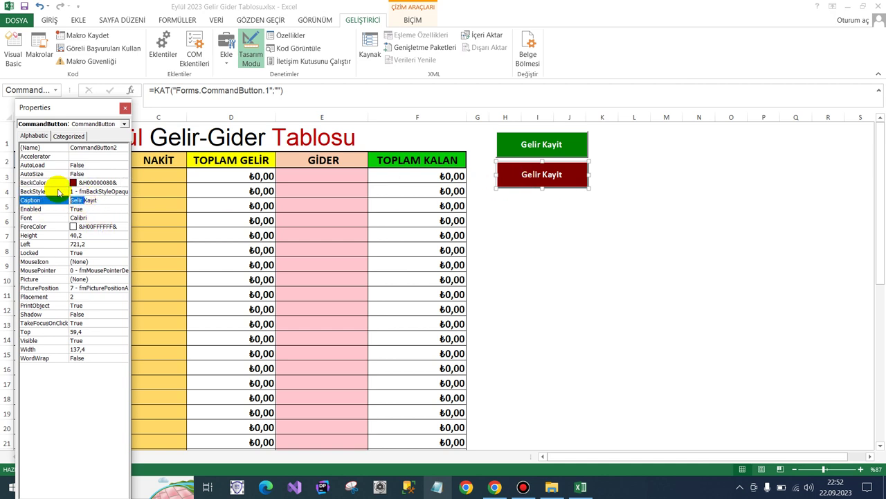
pyautogui.write('G')
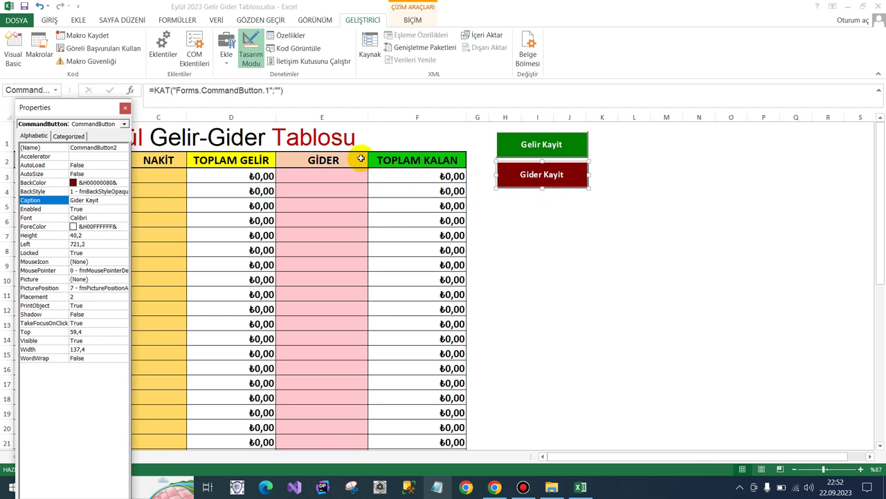
pyautogui.click(516, 185)
# Paste a third button below, make it navy blue, caption it 'Yazdir', and close Properties.
pyautogui.click(502, 201)
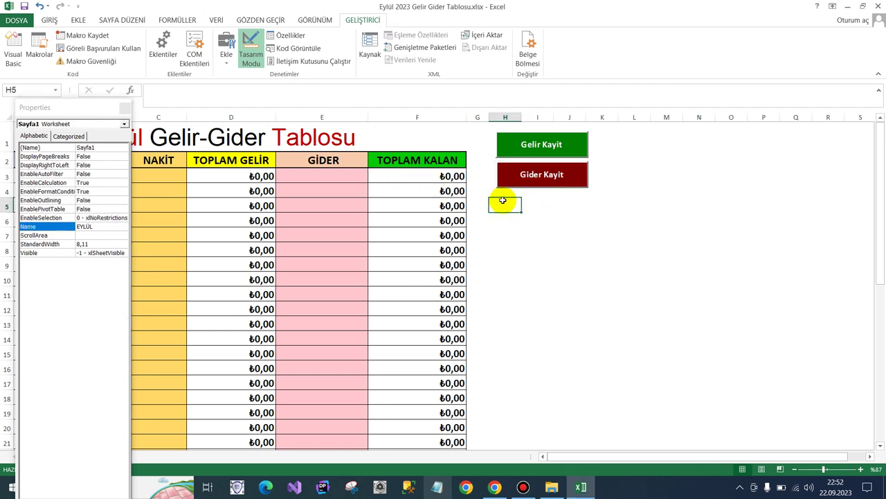
pyautogui.hotkey('ctrl', 'v')
pyautogui.moveTo(530, 205); pyautogui.dragTo(530, 201)
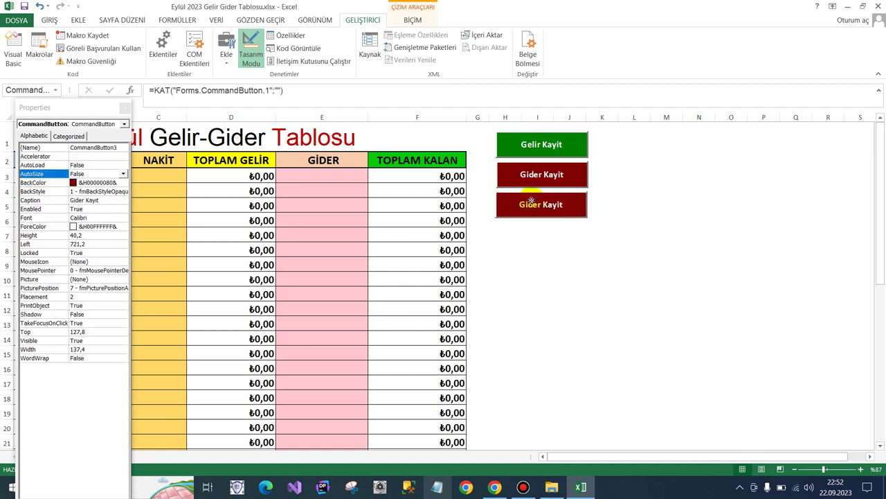
pyautogui.doubleClick(123, 183)
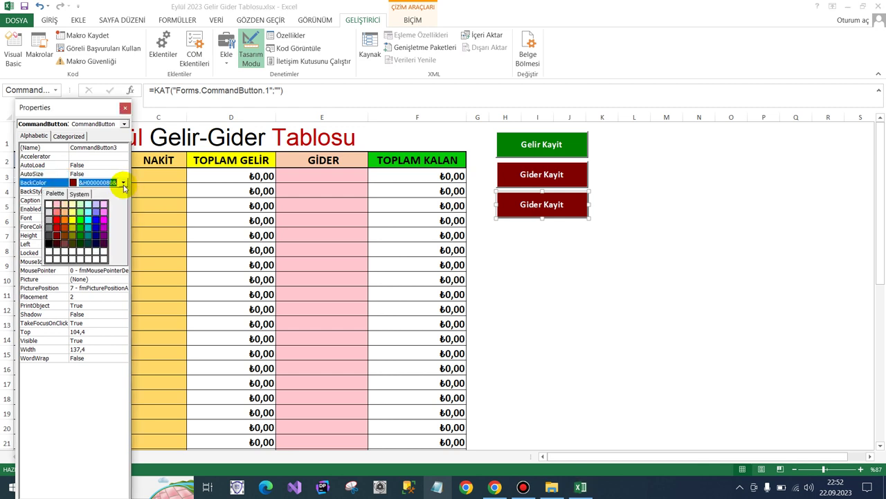
pyautogui.click(96, 237)
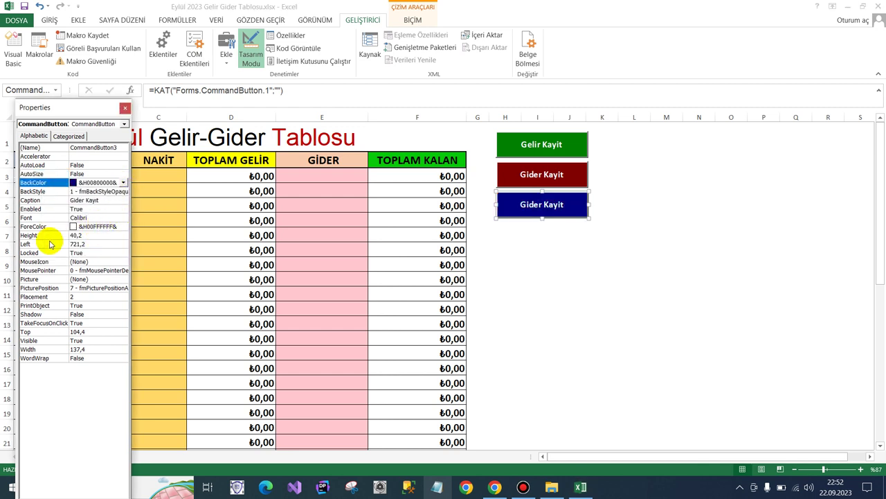
pyautogui.click(53, 200)
pyautogui.write('Yazdır')
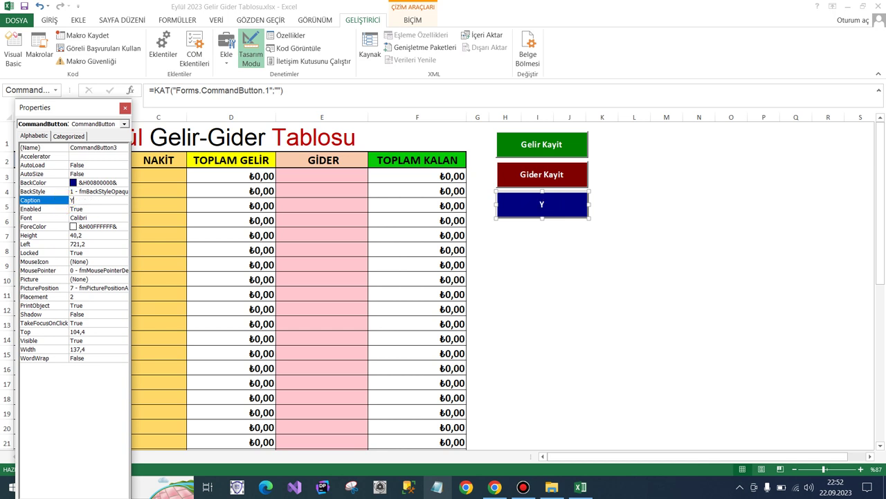
pyautogui.click(485, 267)
pyautogui.click(125, 109)
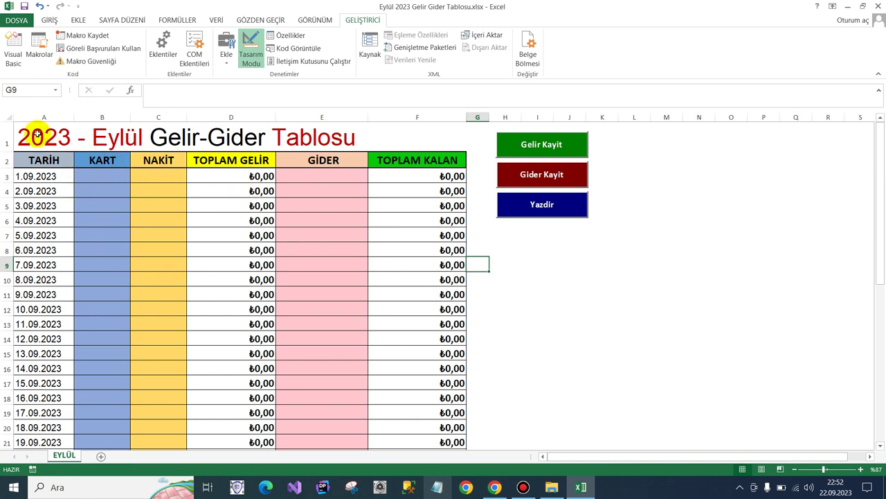
# Set the table starting at cell A1 as the print area.
pyautogui.moveTo(39, 135)
pyautogui.mouseDown()
pyautogui.moveTo(414, 440)
pyautogui.moveTo(412, 471)
pyautogui.moveTo(416, 416)
pyautogui.mouseUp()
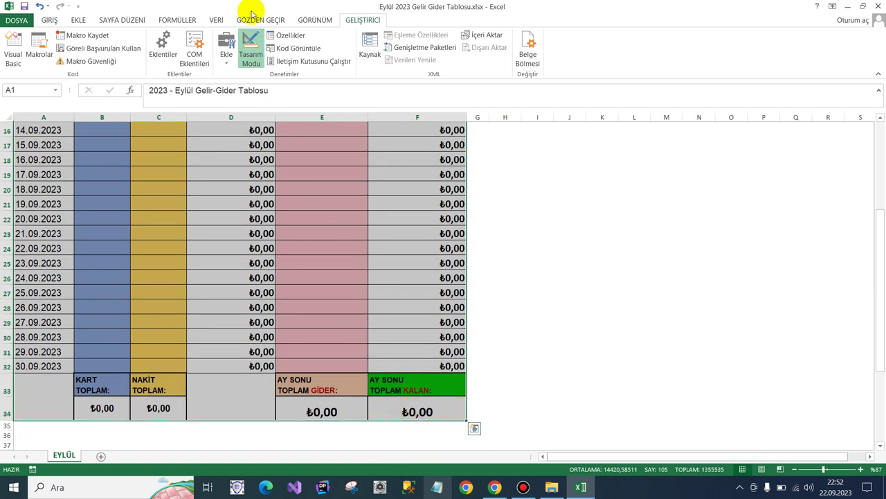
pyautogui.click(124, 19)
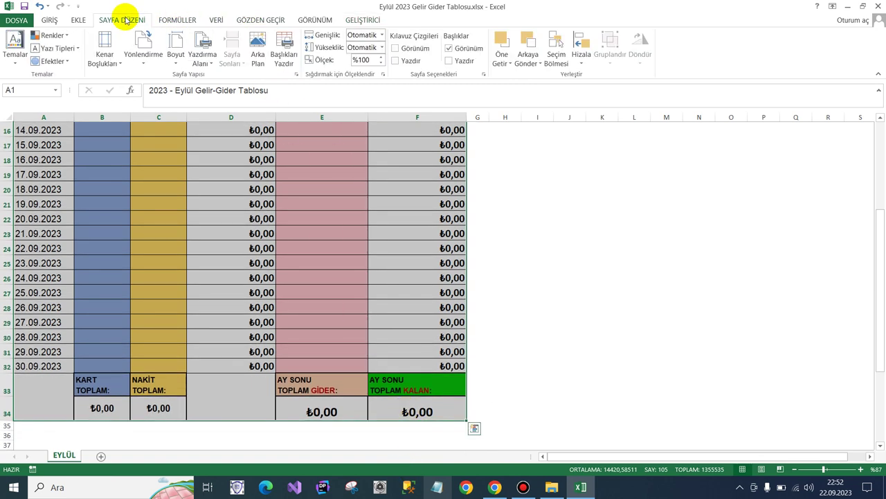
pyautogui.click(206, 63)
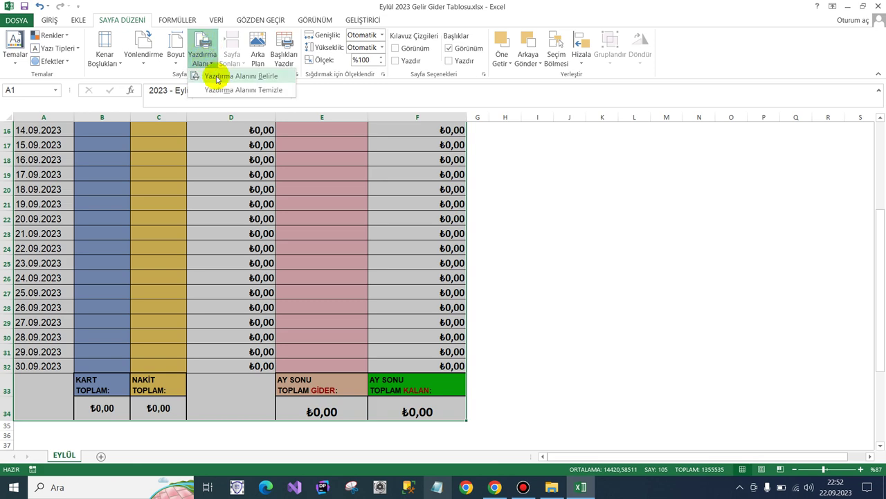
pyautogui.click(219, 76)
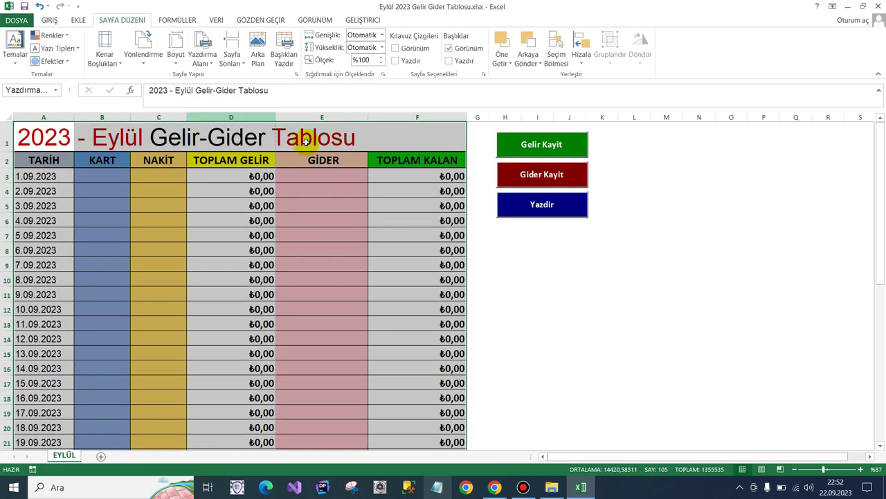
pyautogui.click(481, 246)
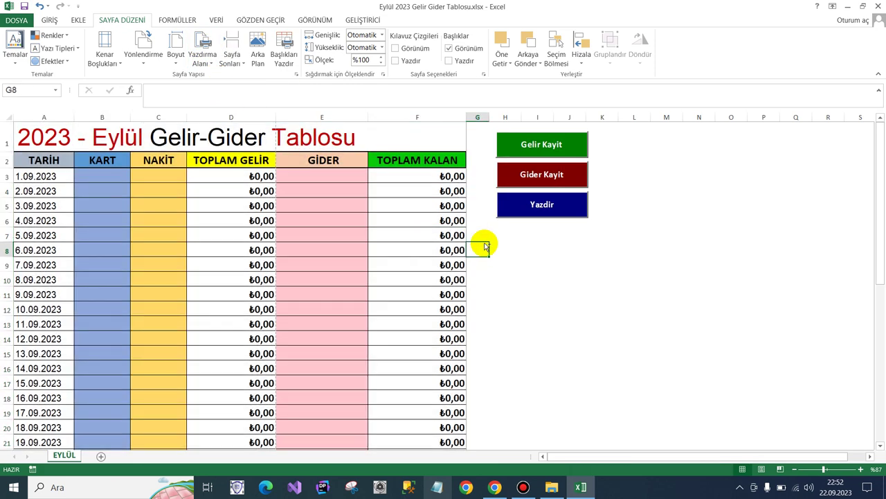
# Check the printout in print preview and Page Break Preview, then return to Normal view.
pyautogui.hotkey('ctrl', 'p')
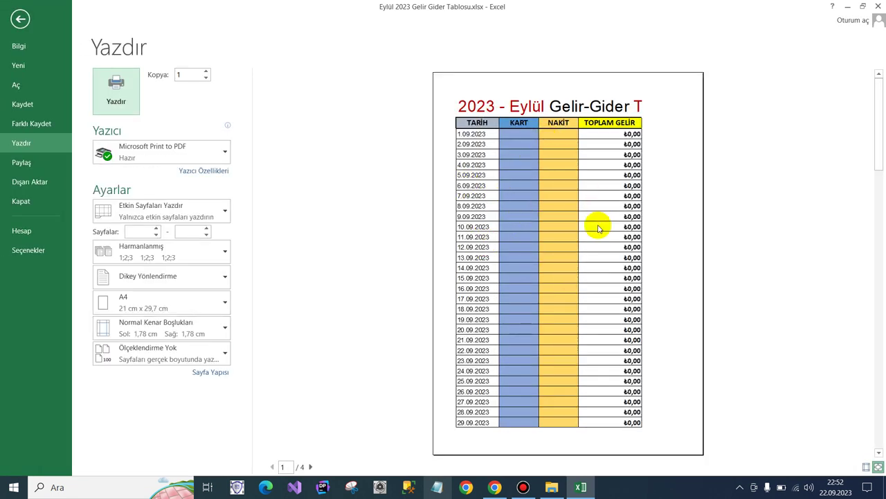
pyautogui.click(135, 102)
pyautogui.click(314, 19)
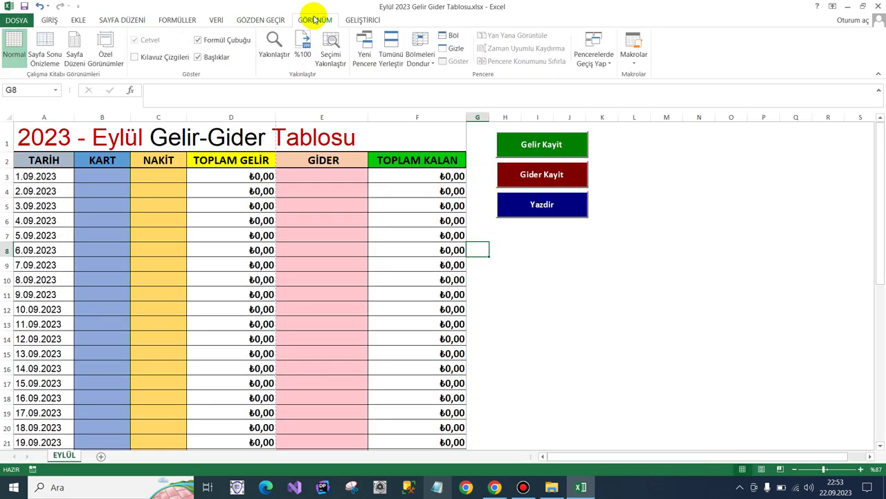
pyautogui.click(47, 50)
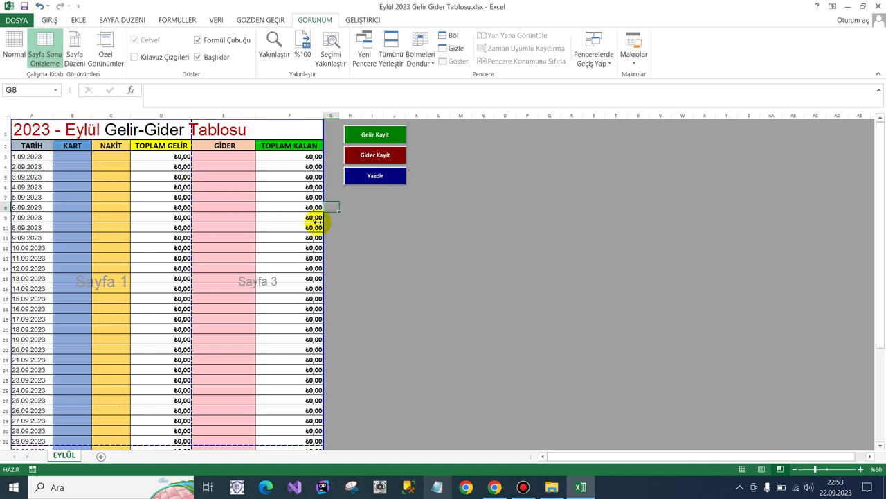
pyautogui.scroll(-6, 239, 231)
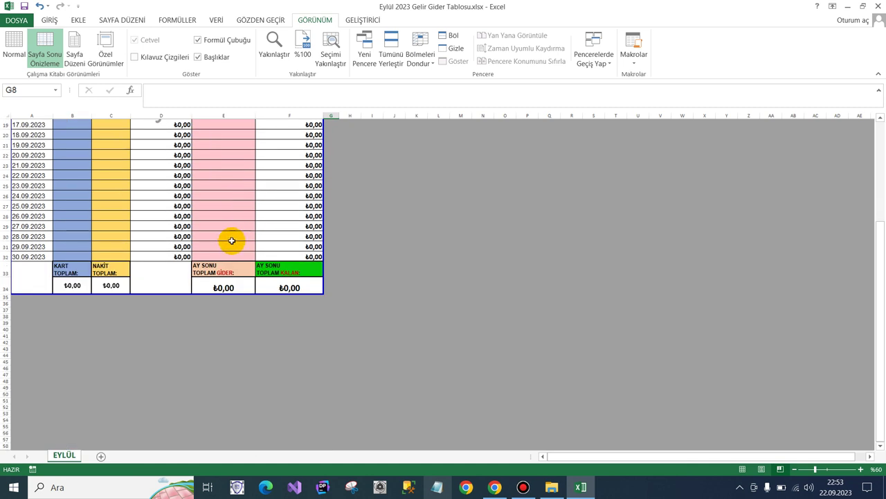
pyautogui.scroll(5, 198, 210)
pyautogui.scroll(1, 198, 210)
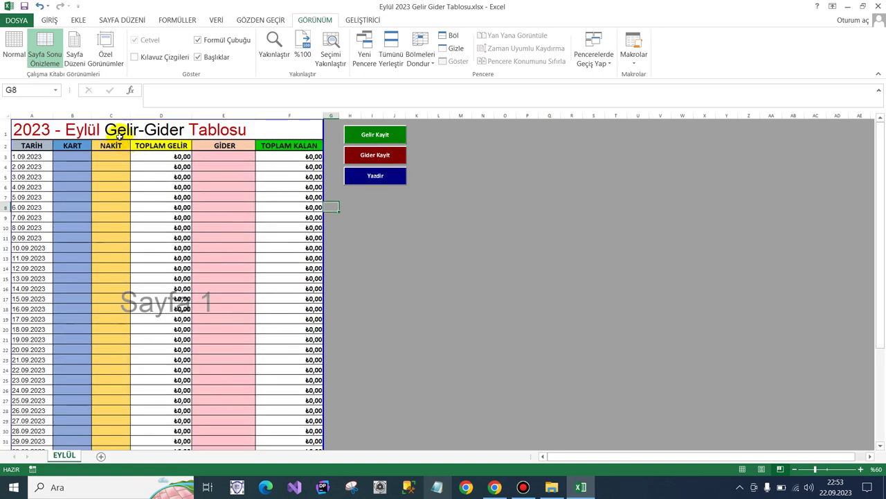
pyautogui.click(14, 43)
# Preview the single-page printout again and try the Yazdir button.
pyautogui.click(338, 216)
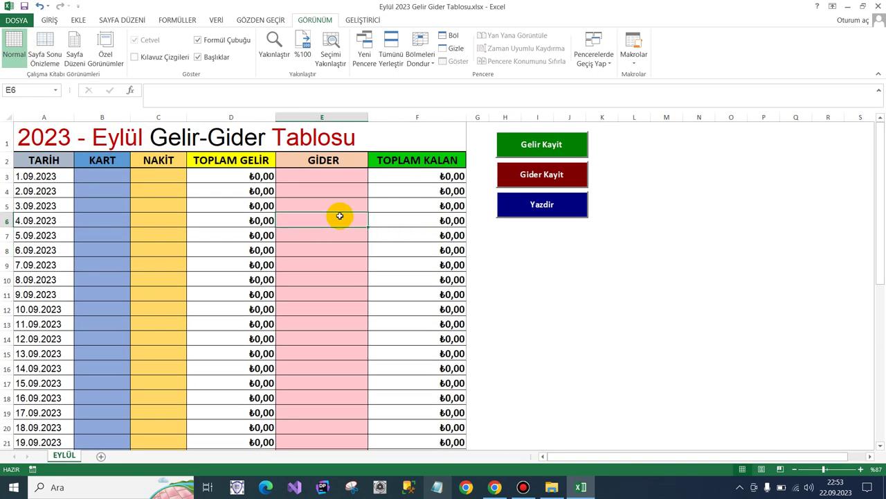
pyautogui.hotkey('ctrl', 'p')
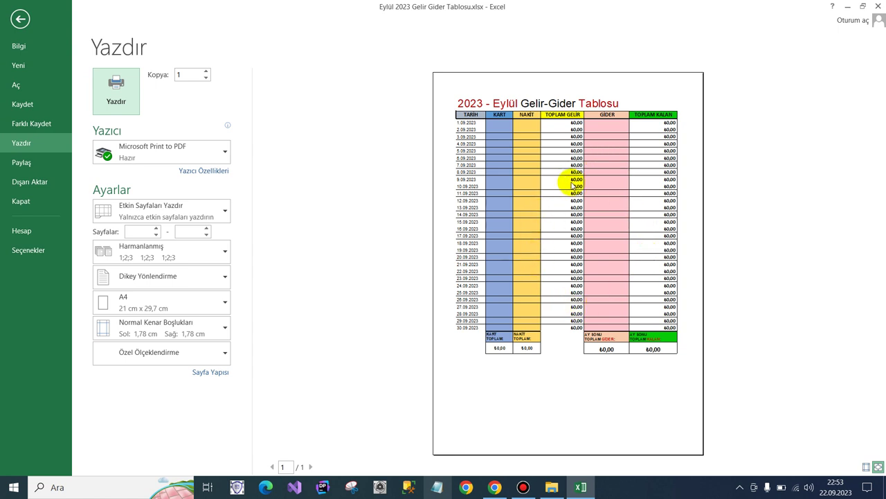
pyautogui.press('Escape')
pyautogui.click(519, 204)
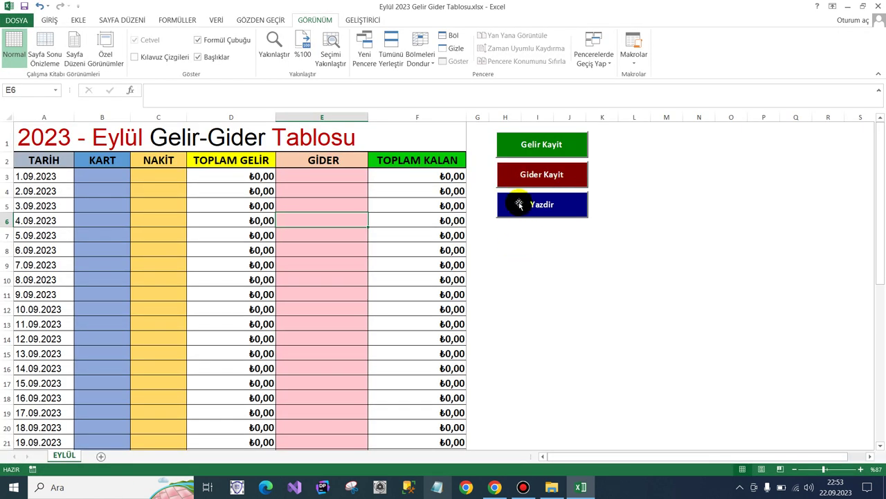
# Open the Gelir Kayit button's code and add a new, enlarged UserForm1.
pyautogui.doubleClick(542, 146)
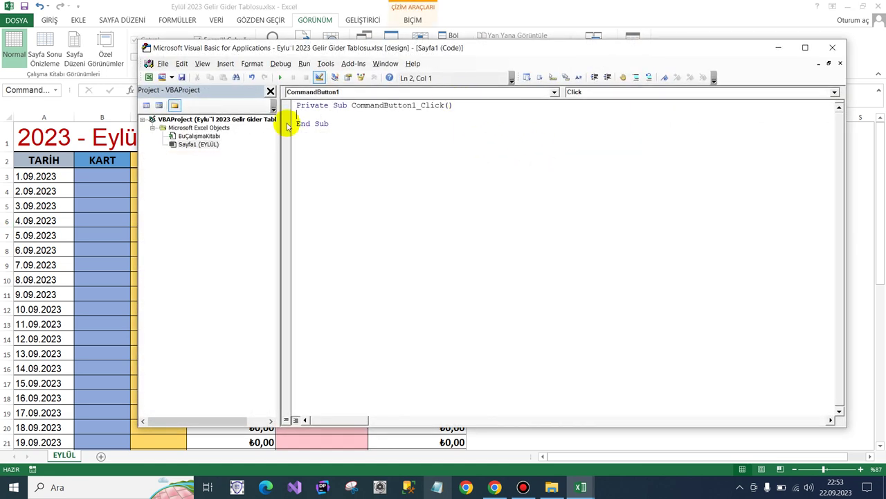
pyautogui.click(163, 79)
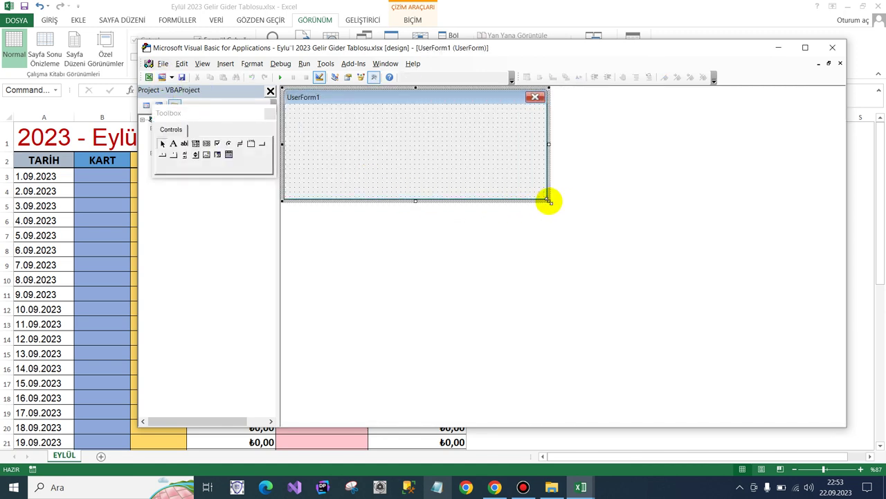
pyautogui.moveTo(433, 201); pyautogui.dragTo(551, 214)
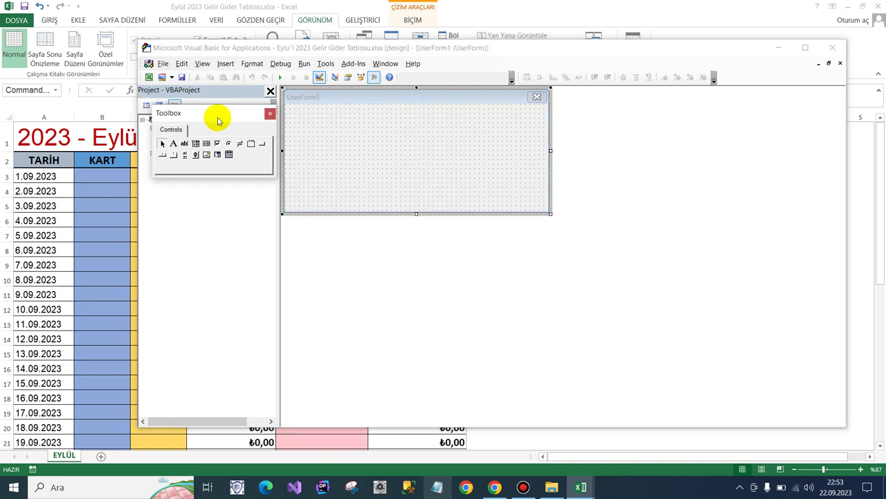
pyautogui.moveTo(218, 118); pyautogui.dragTo(396, 272)
# Add a label captioned 'KART:' near the form's top-left corner.
pyautogui.click(353, 296)
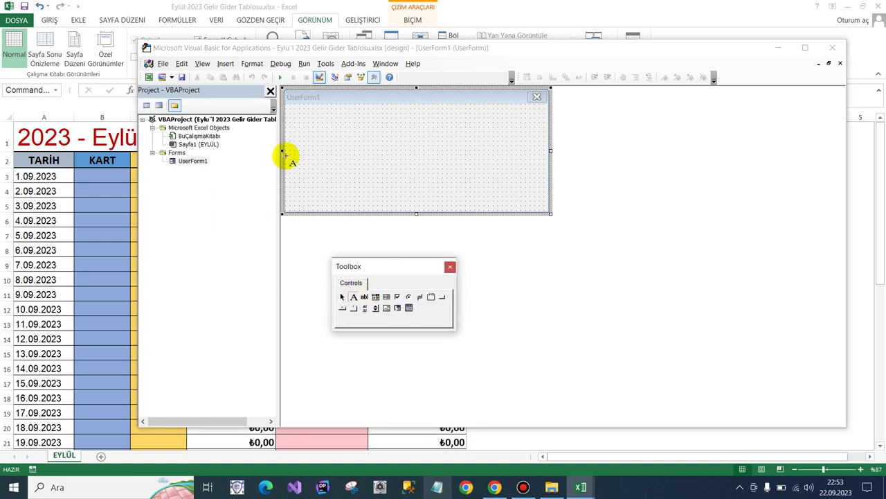
pyautogui.click(293, 119)
pyautogui.click(329, 123)
pyautogui.moveTo(330, 124); pyautogui.dragTo(277, 125)
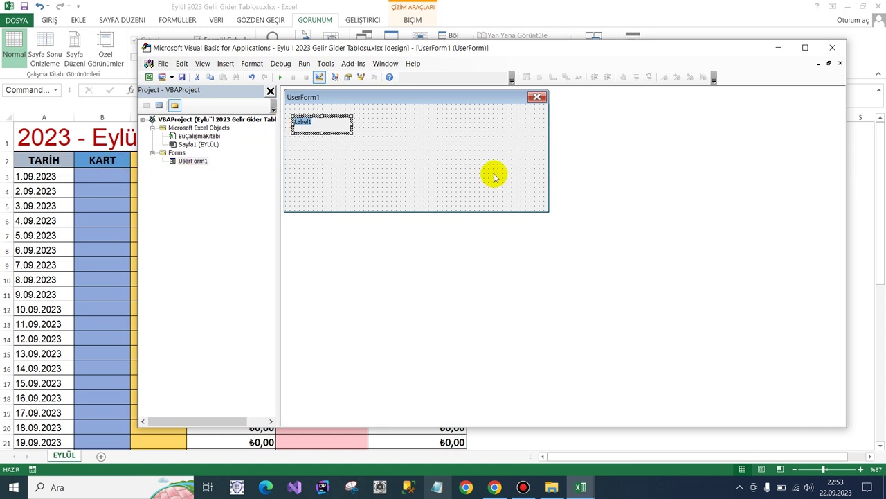
pyautogui.press('BackSpace')
pyautogui.write('KART:')
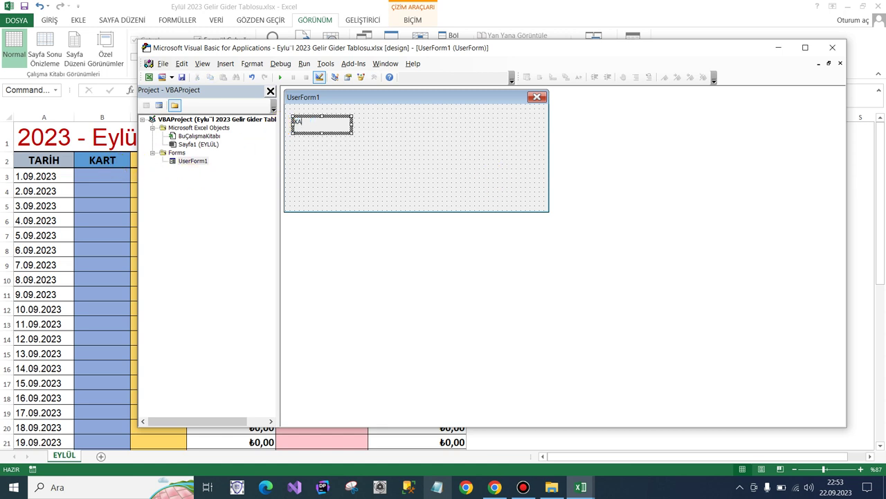
pyautogui.click(401, 166)
# Draw a text box to the right of the KART: label.
pyautogui.click(366, 298)
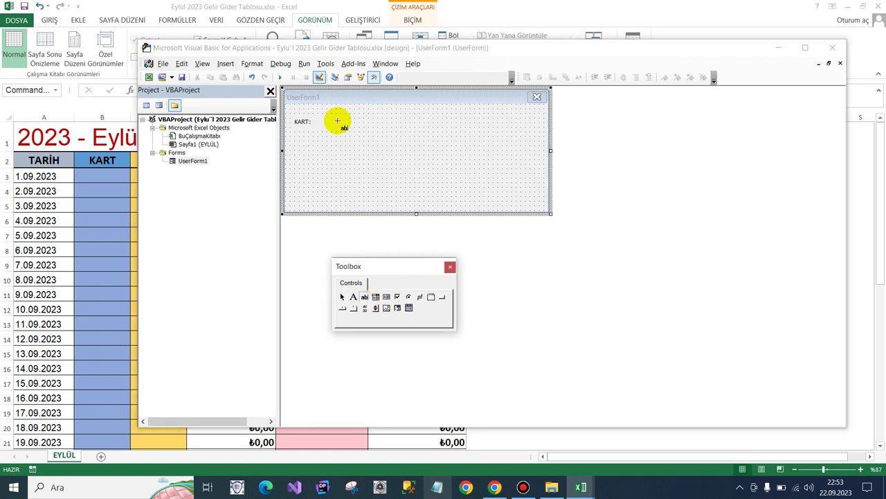
pyautogui.moveTo(333, 118); pyautogui.dragTo(471, 138)
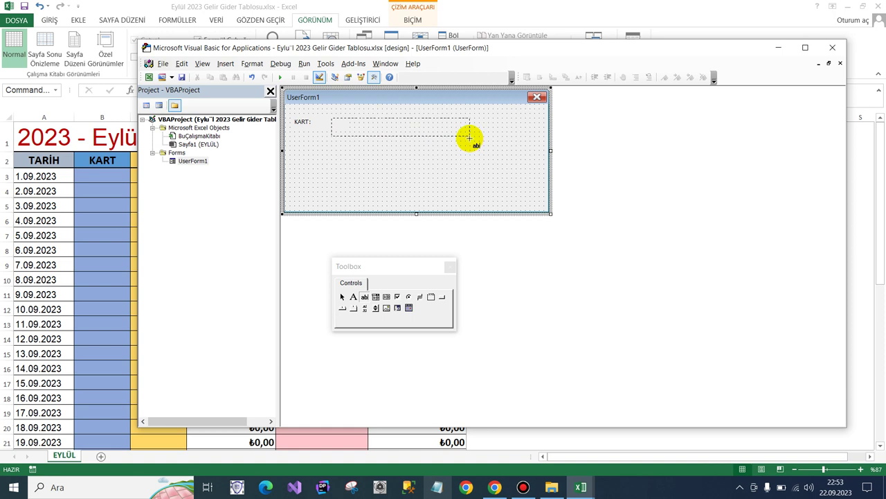
pyautogui.moveTo(466, 139); pyautogui.dragTo(466, 140)
pyautogui.click(306, 125)
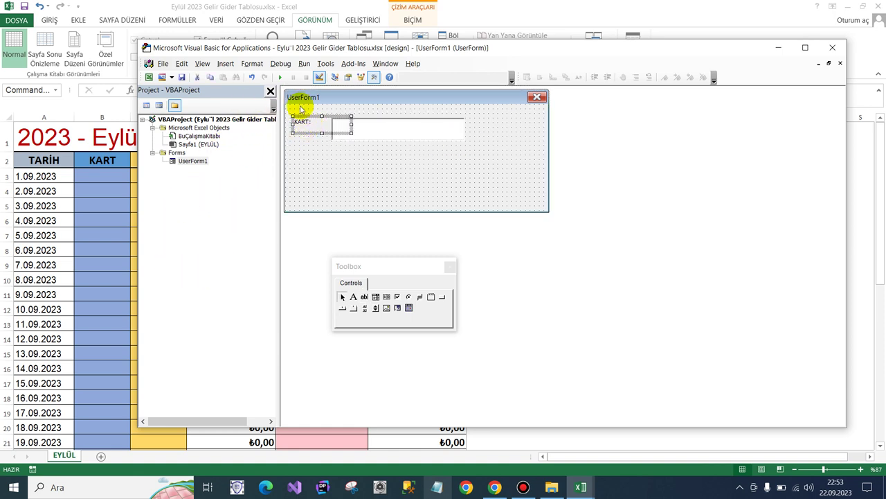
# Give the KART: label a bold Calibri 16-point font and adjust its size.
pyautogui.click(348, 78)
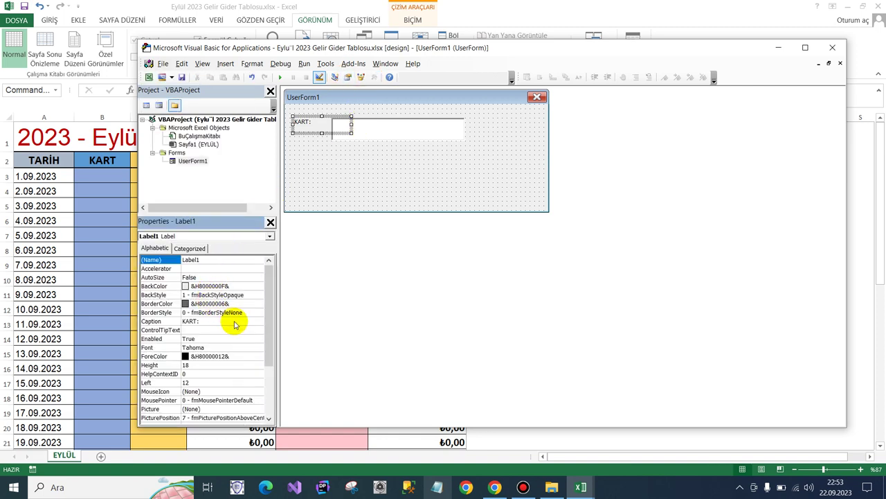
pyautogui.click(234, 348)
pyautogui.click(259, 348)
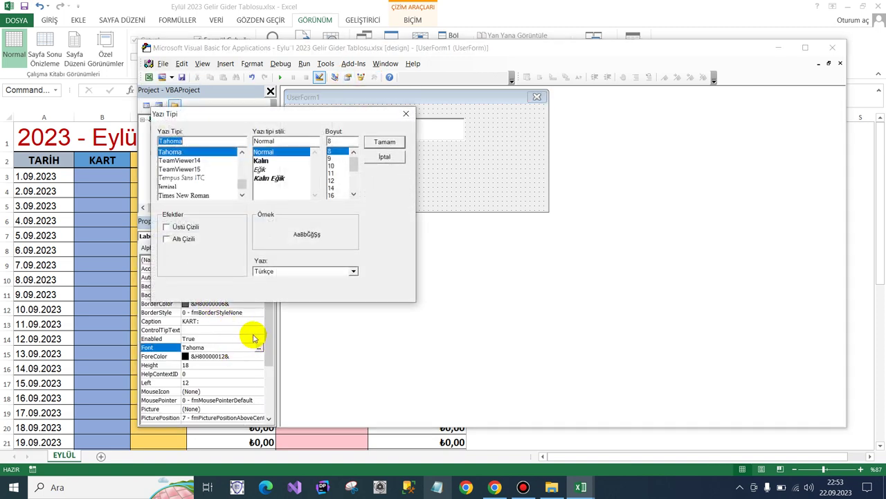
pyautogui.write('CA')
pyautogui.click(178, 153)
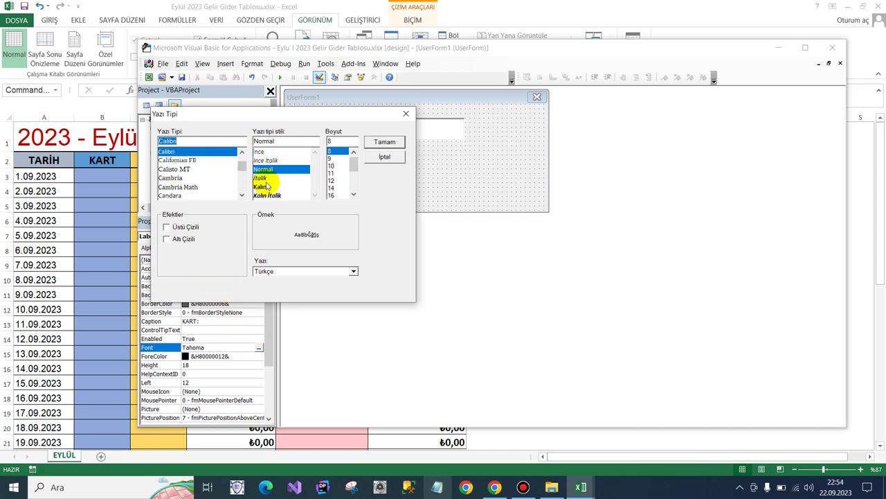
pyautogui.click(270, 186)
pyautogui.click(333, 187)
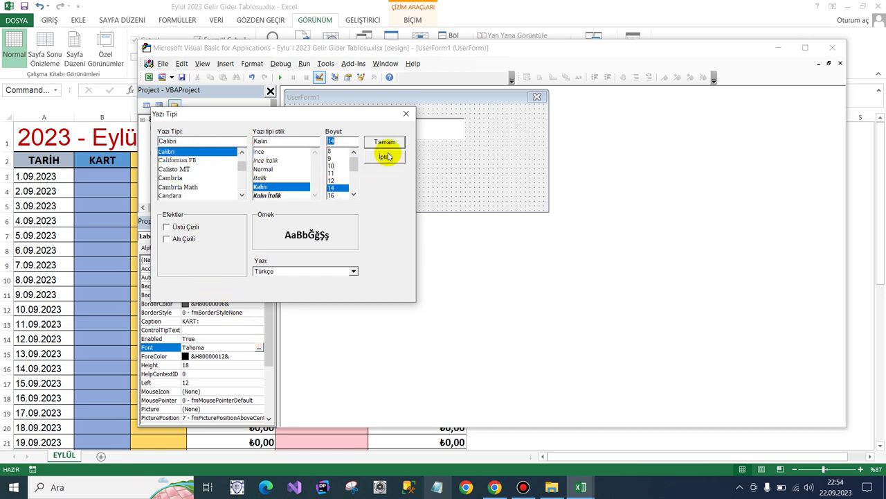
pyautogui.click(385, 142)
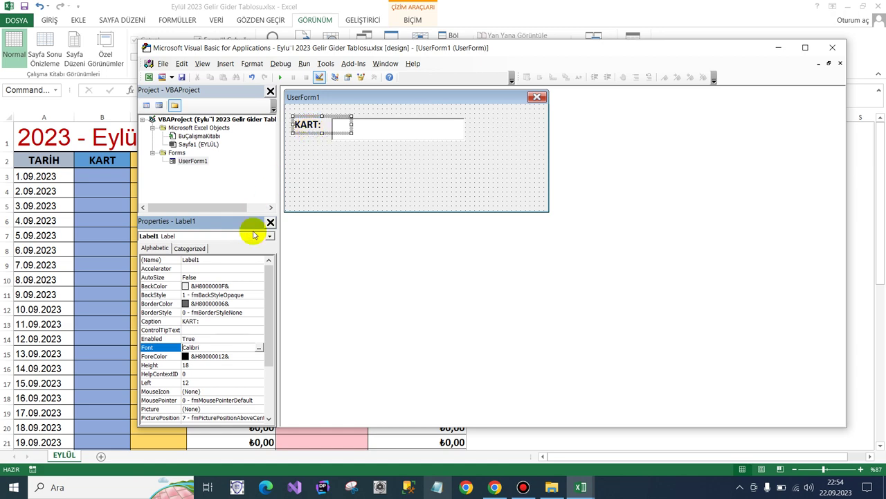
pyautogui.click(259, 348)
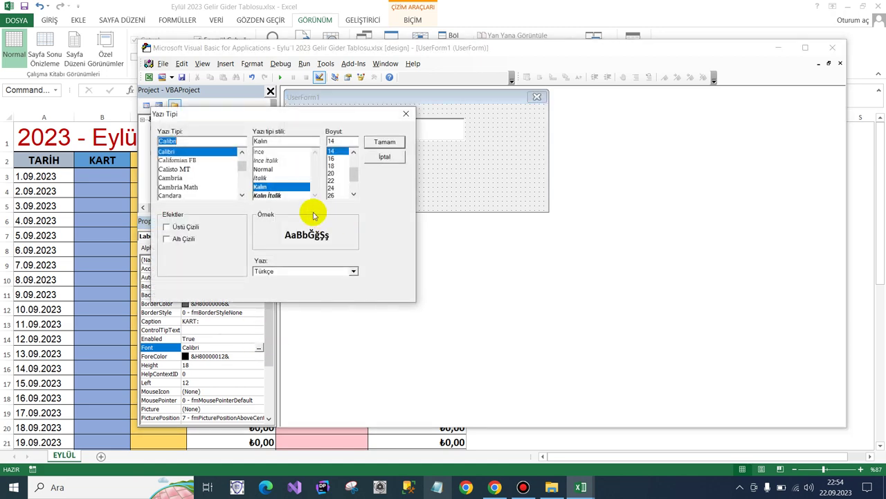
pyautogui.click(331, 159)
pyautogui.click(377, 143)
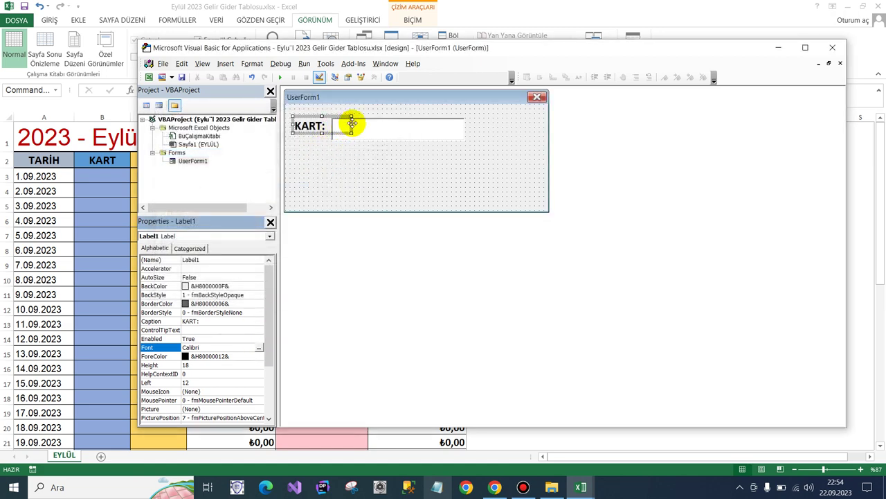
pyautogui.moveTo(352, 124); pyautogui.dragTo(316, 132)
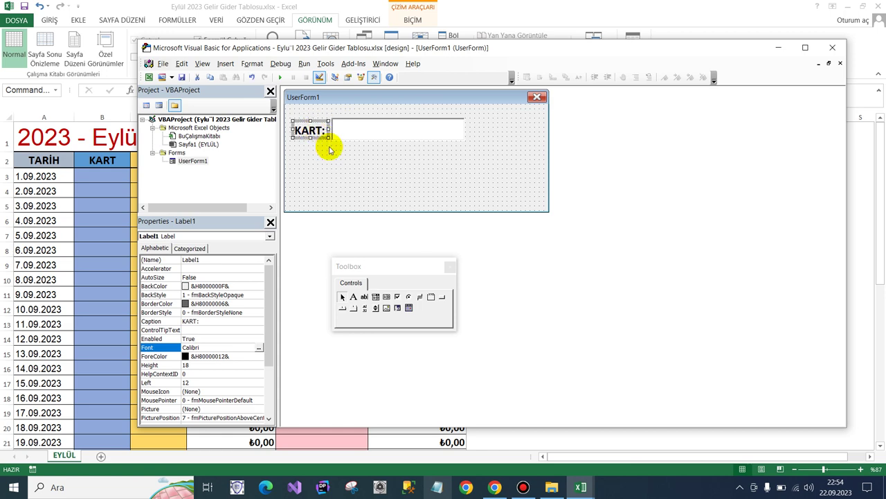
pyautogui.click(316, 144)
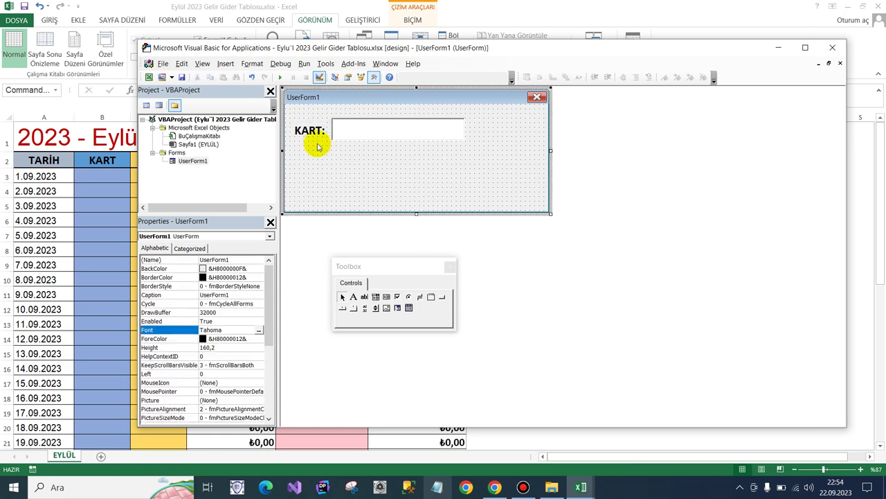
# Narrow the text box beside KART: to better match the label.
pyautogui.click(365, 134)
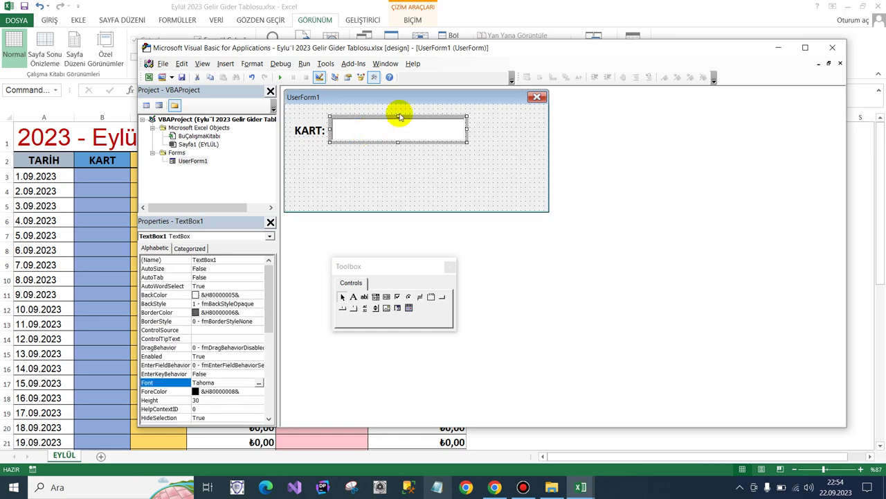
pyautogui.click(398, 116)
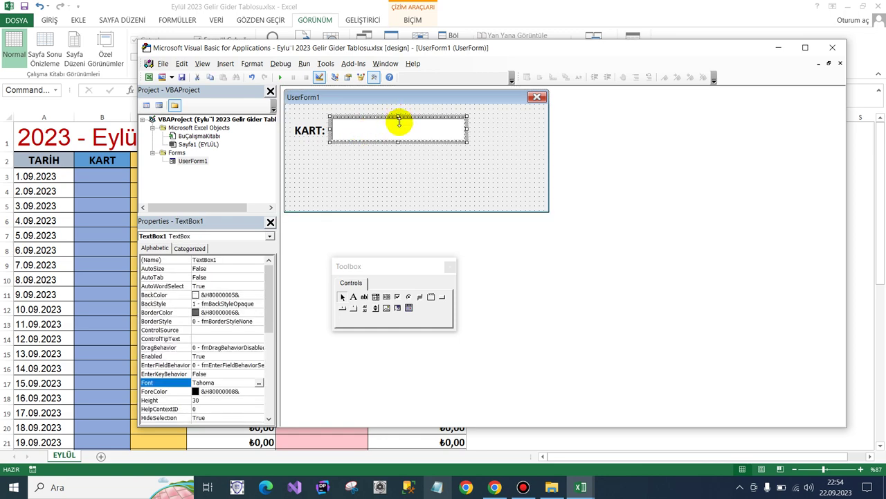
pyautogui.moveTo(399, 122); pyautogui.dragTo(398, 122)
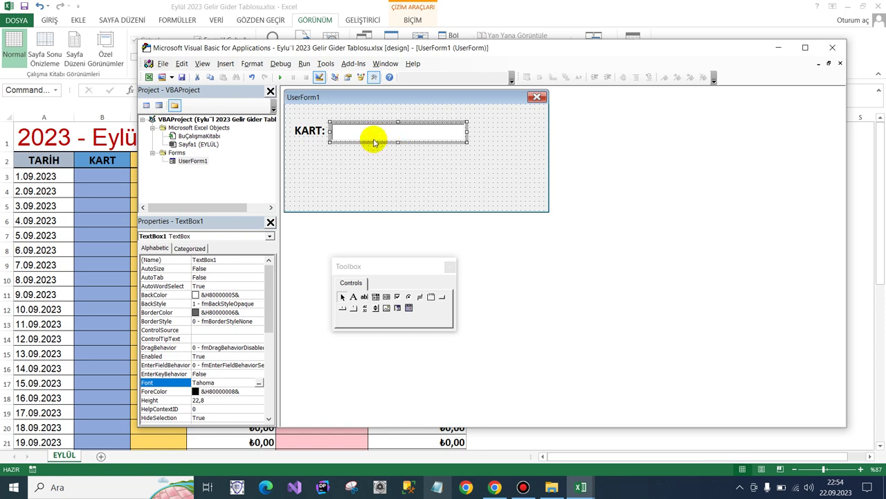
pyautogui.click(372, 139)
pyautogui.click(369, 143)
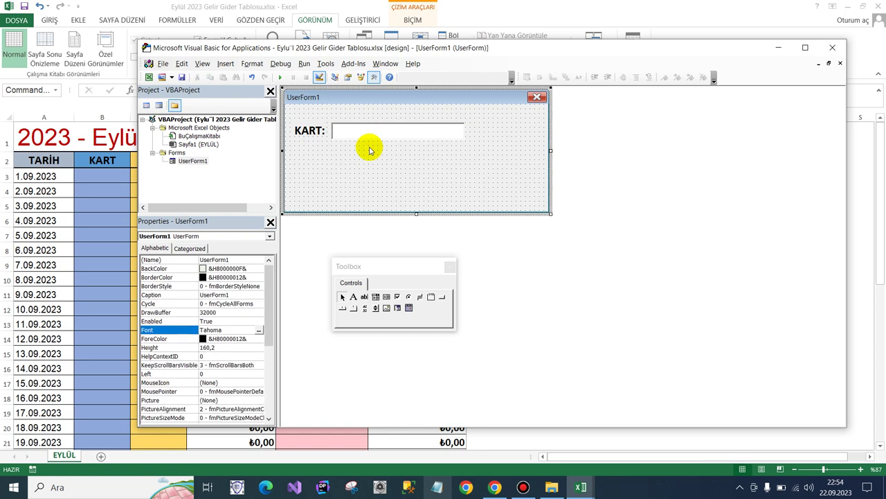
pyautogui.click(460, 138)
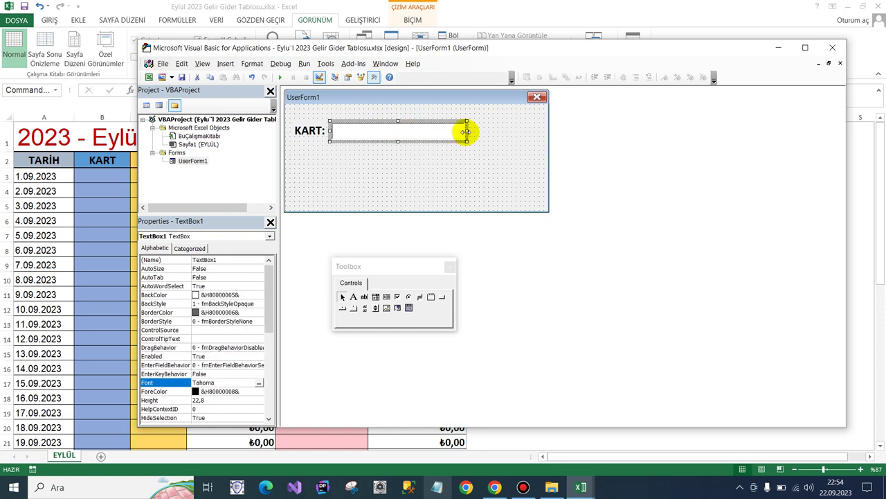
pyautogui.moveTo(465, 131); pyautogui.dragTo(449, 132)
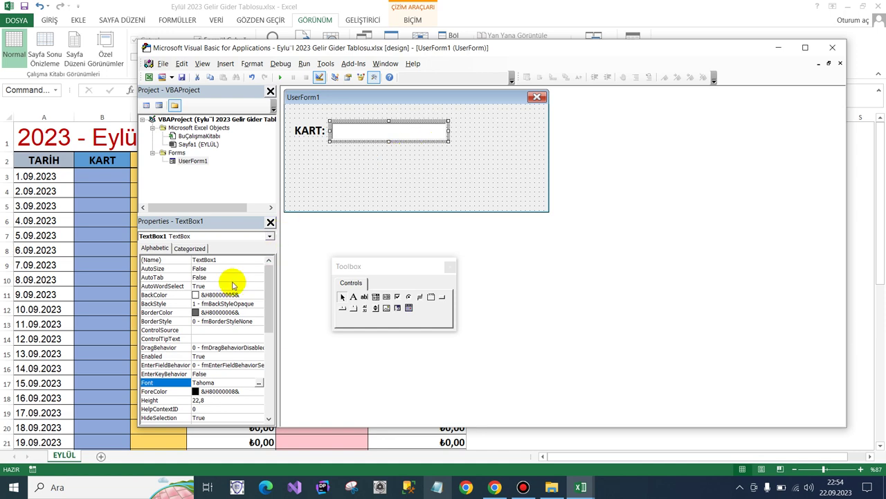
# Set the text box font to bold Calibri 14.
pyautogui.click(259, 383)
pyautogui.write('CA')
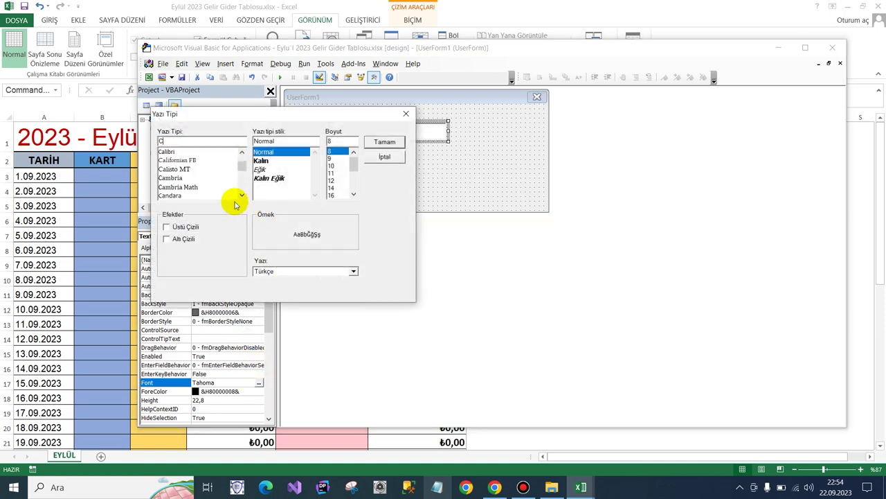
pyautogui.click(174, 152)
pyautogui.click(274, 186)
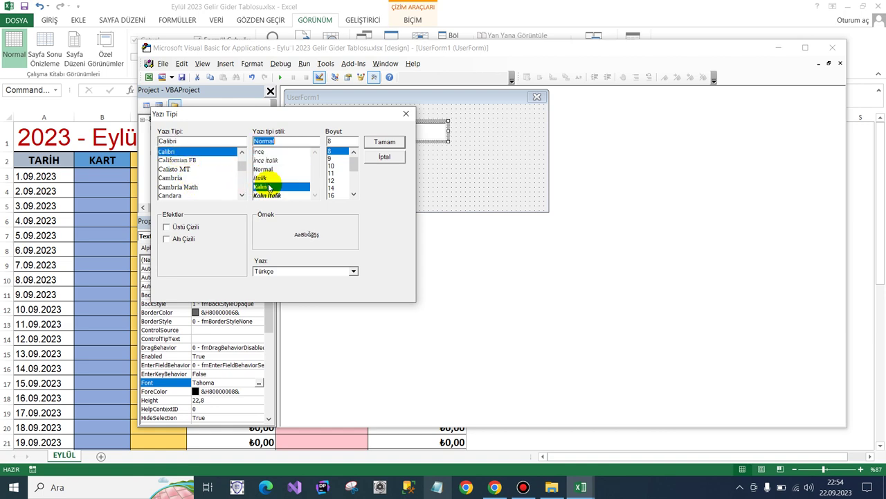
pyautogui.click(331, 188)
pyautogui.click(386, 141)
pyautogui.click(391, 150)
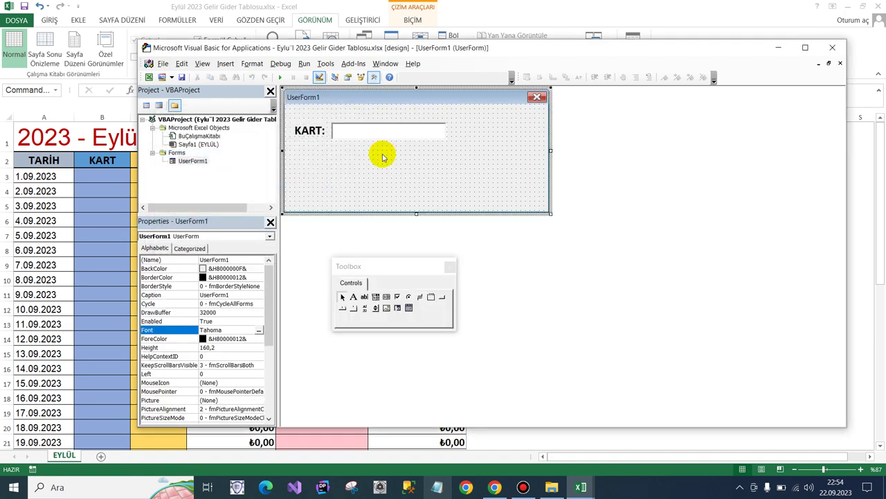
# Duplicate the KART: label and text box below and recaption the copied label 'NAKİT:'.
pyautogui.moveTo(290, 123); pyautogui.dragTo(340, 164)
pyautogui.click(469, 148)
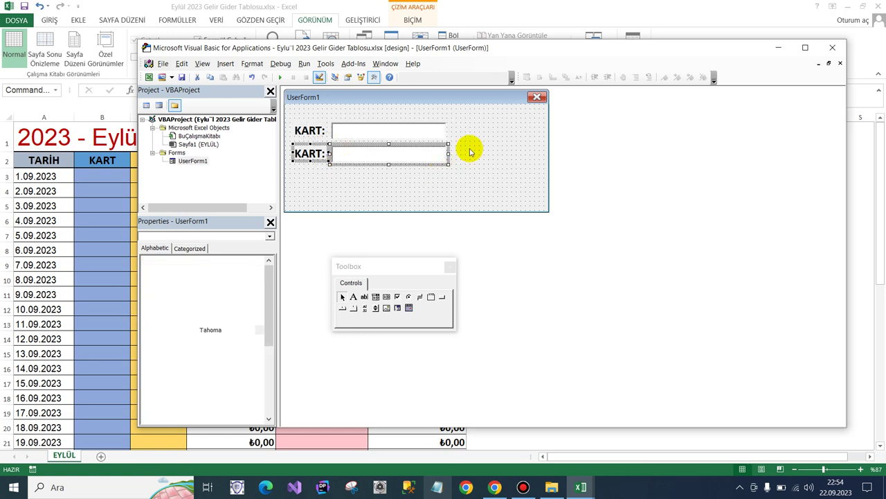
pyautogui.click(320, 158)
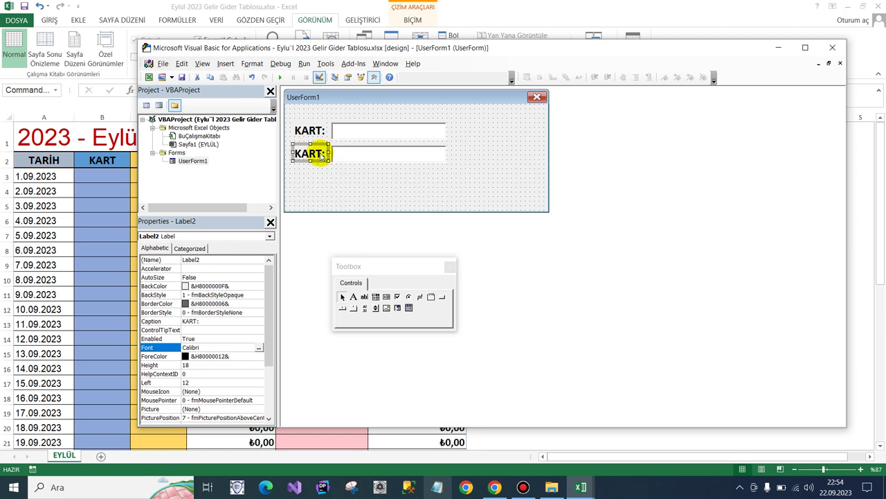
pyautogui.click(322, 154)
pyautogui.moveTo(323, 154); pyautogui.dragTo(298, 153)
pyautogui.write('N:')
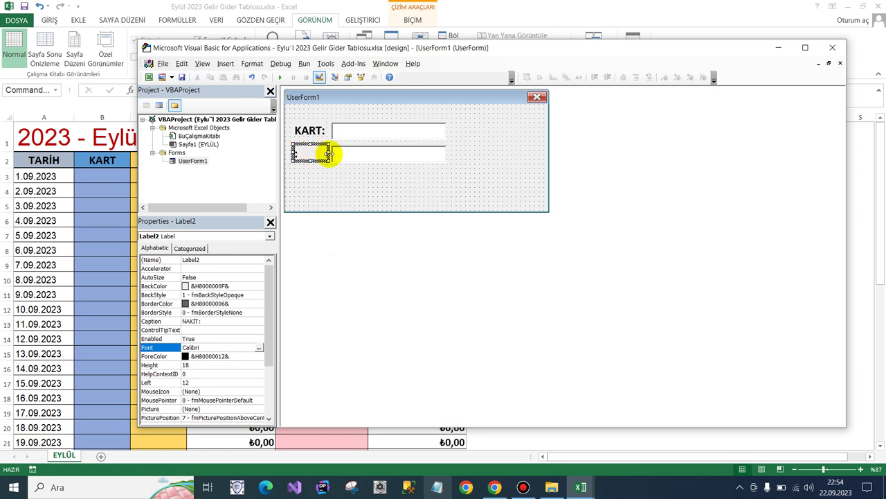
pyautogui.click(337, 177)
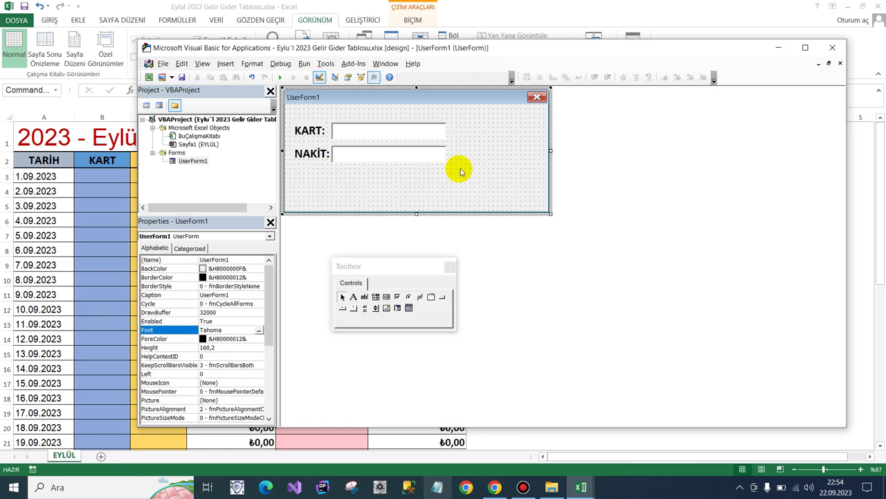
pyautogui.click(409, 310)
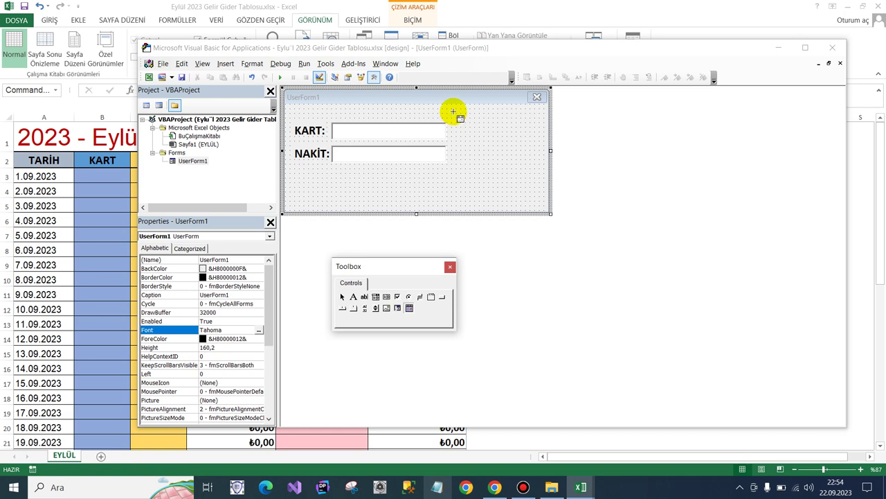
# Draw a MonthView calendar to the right of the KART and NAKİT fields.
pyautogui.moveTo(453, 111)
pyautogui.mouseDown()
pyautogui.moveTo(531, 200)
pyautogui.moveTo(547, 201)
pyautogui.mouseUp()
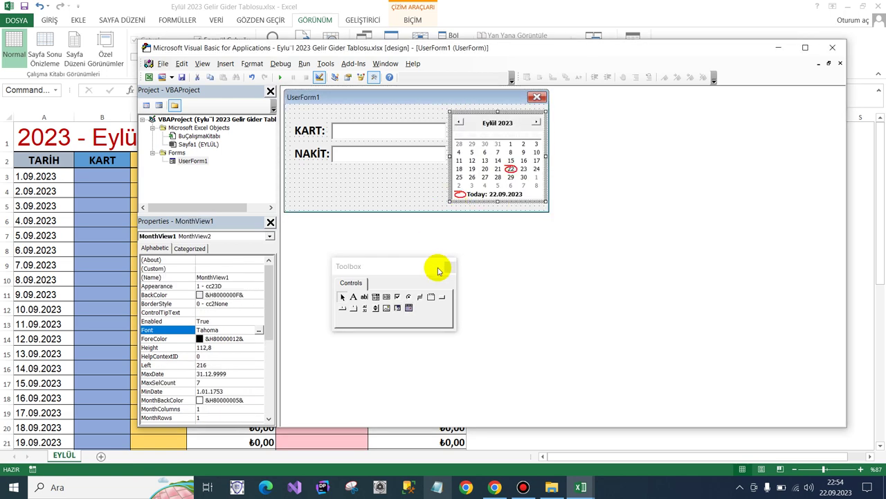
pyautogui.rightClick(426, 316)
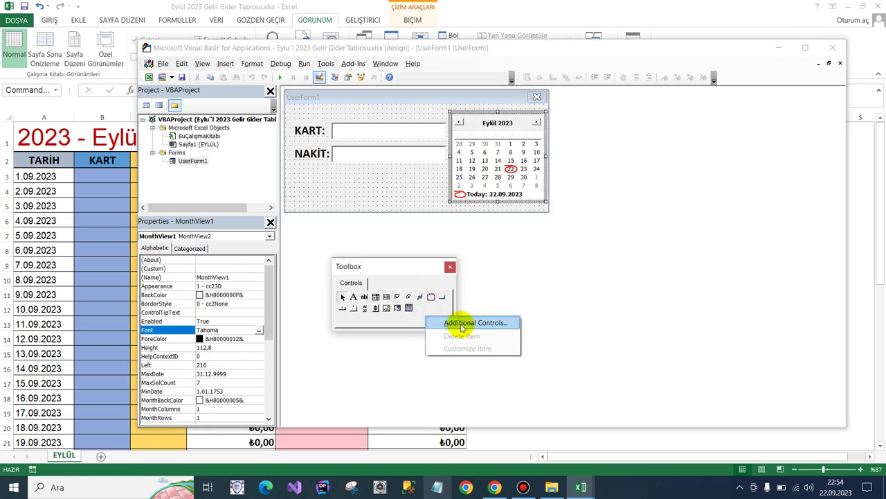
pyautogui.click(464, 323)
pyautogui.moveTo(488, 312); pyautogui.dragTo(490, 354)
pyautogui.scroll(1, 393, 361)
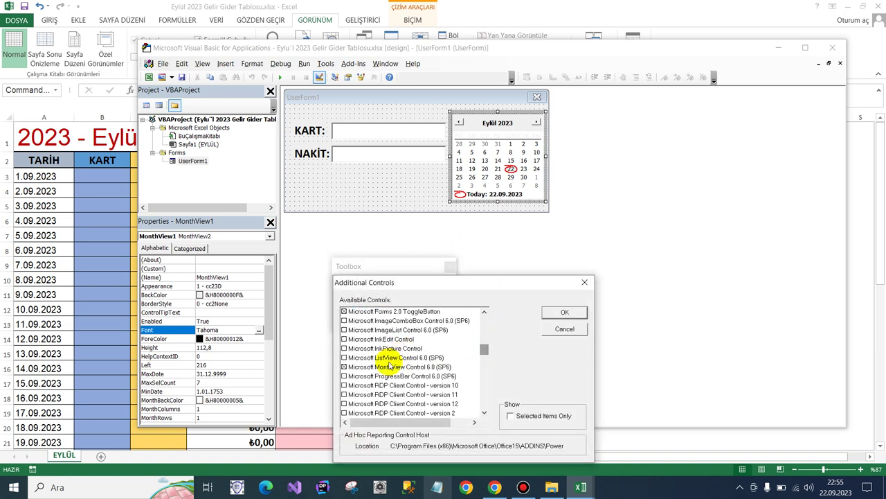
pyautogui.click(564, 311)
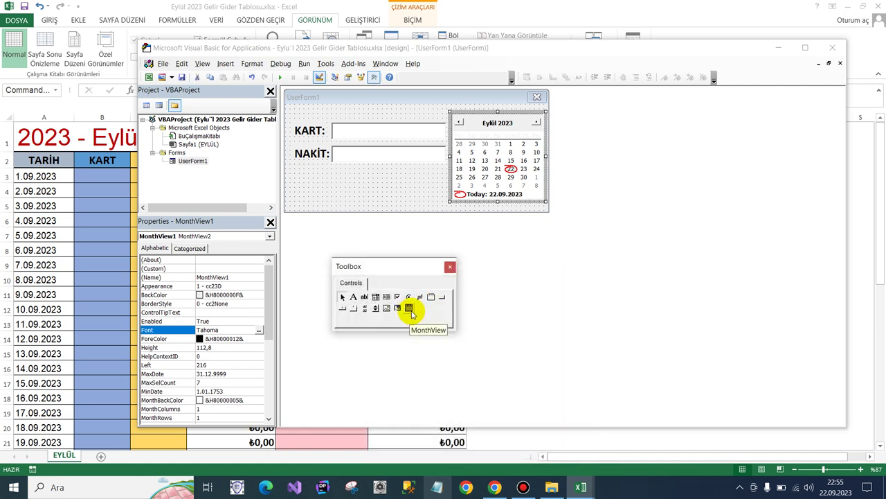
# Move both labels and text boxes up and nudge the calendar to align with them.
pyautogui.click(420, 198)
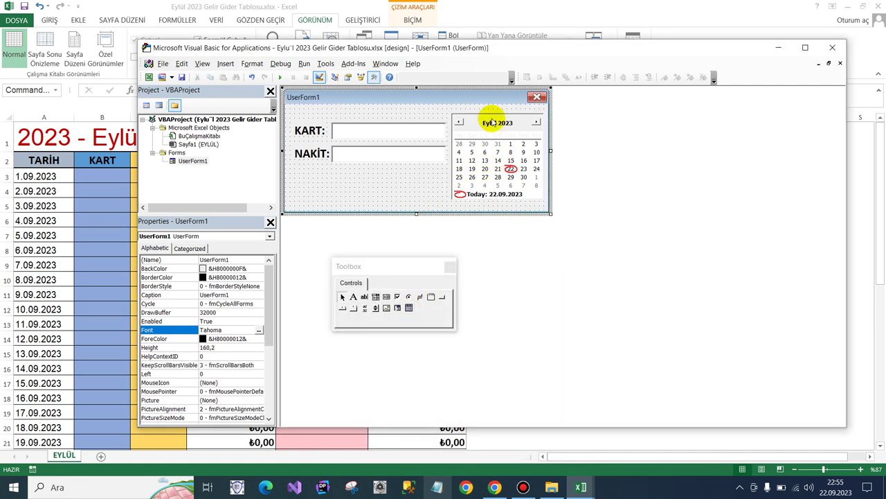
pyautogui.moveTo(414, 190); pyautogui.dragTo(294, 127)
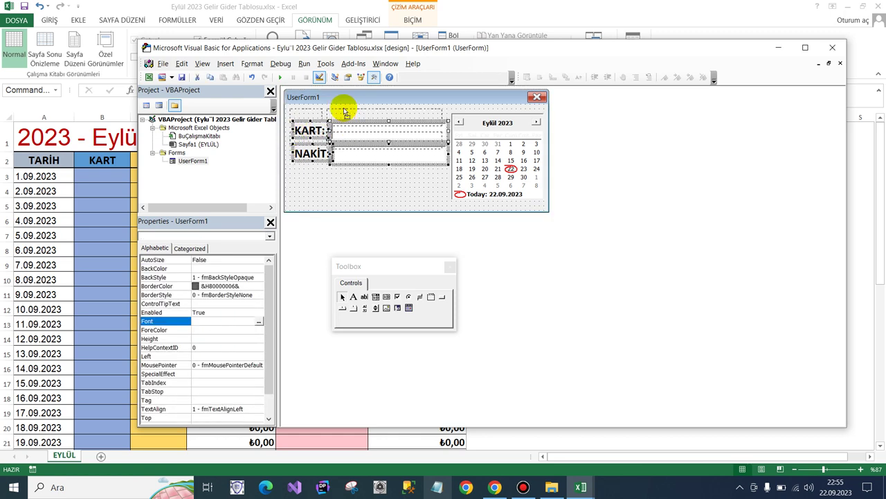
pyautogui.moveTo(345, 110); pyautogui.dragTo(344, 111)
pyautogui.click(465, 150)
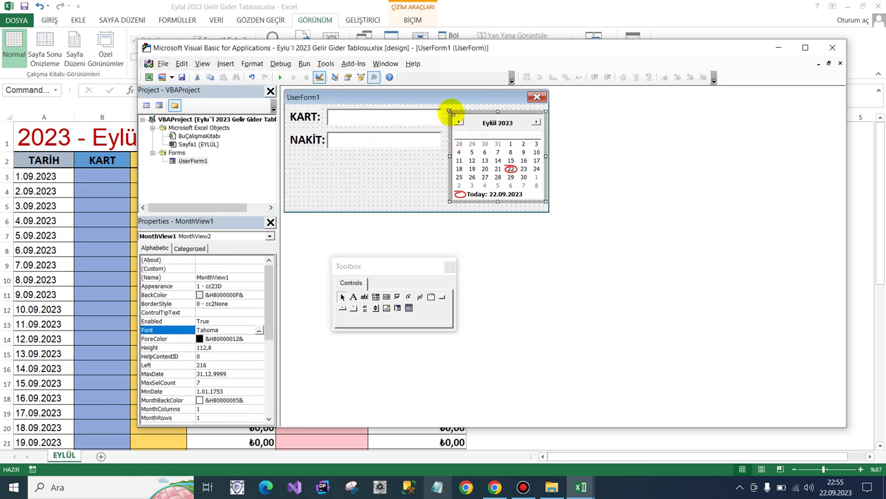
pyautogui.moveTo(448, 111); pyautogui.dragTo(447, 107)
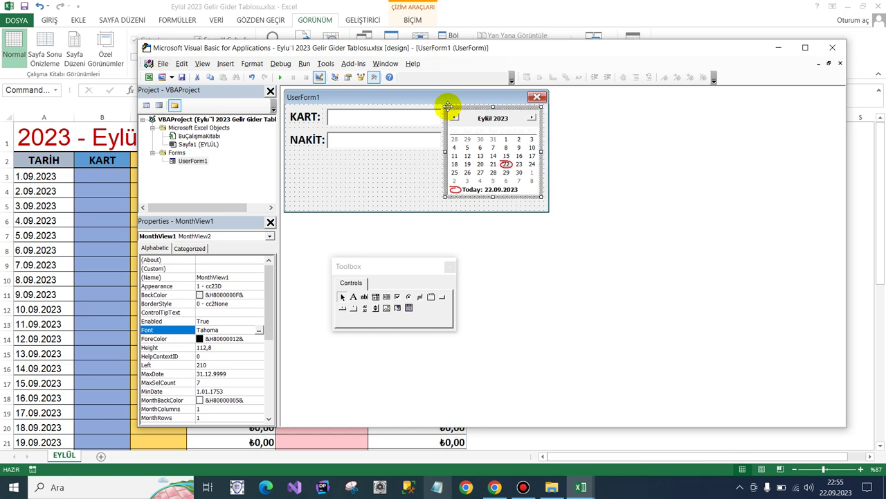
# Draw a command button below the NAKİT field and caption it 'Kaydet'.
pyautogui.click(412, 162)
pyautogui.click(442, 296)
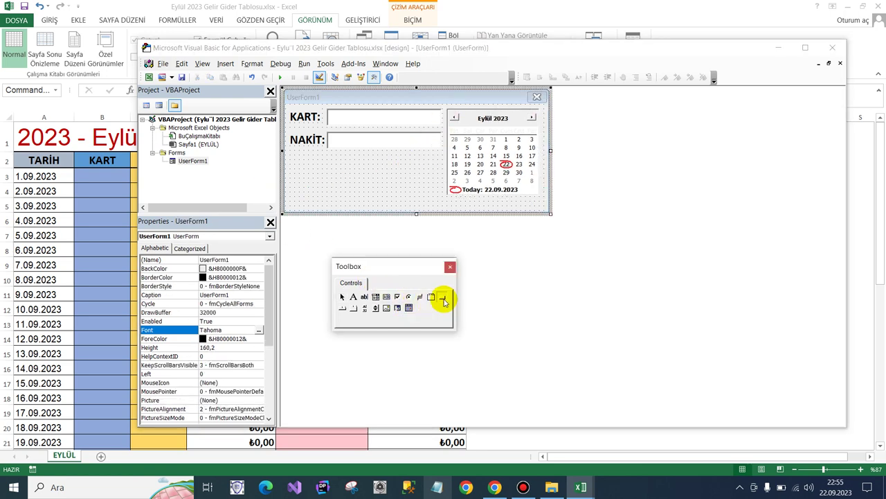
pyautogui.moveTo(437, 156)
pyautogui.mouseDown()
pyautogui.moveTo(361, 184)
pyautogui.moveTo(411, 173)
pyautogui.mouseUp()
pyautogui.click(418, 168)
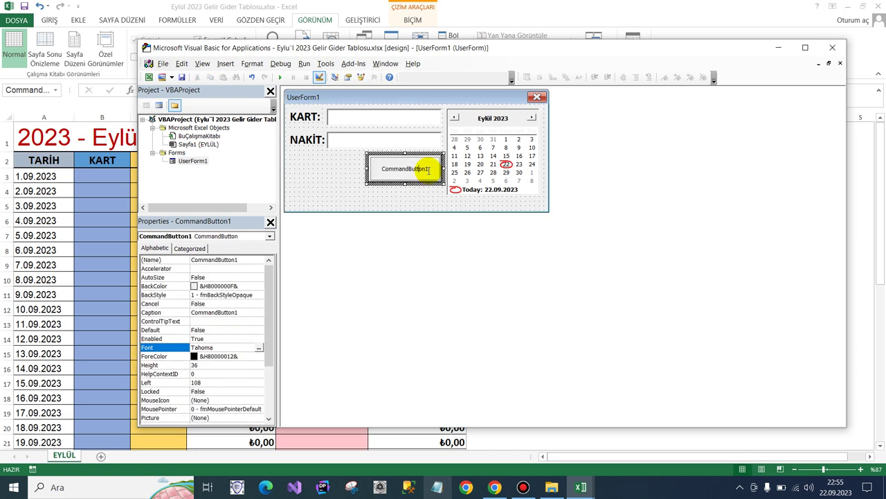
pyautogui.write('k')
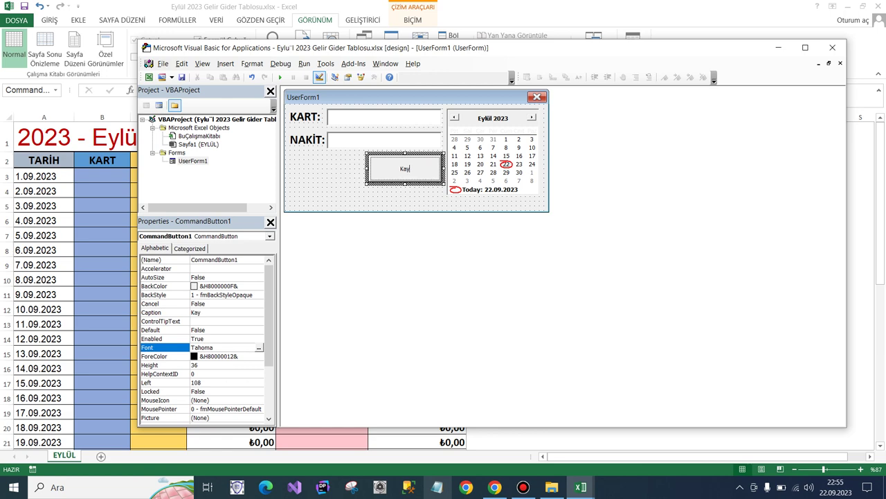
pyautogui.click(378, 183)
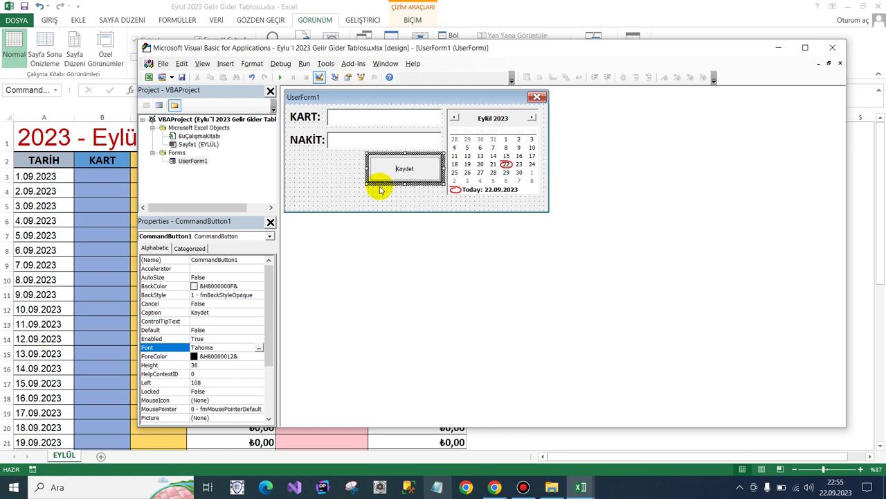
# Set the Kaydet button's font to bold Calibri 12.
pyautogui.click(258, 347)
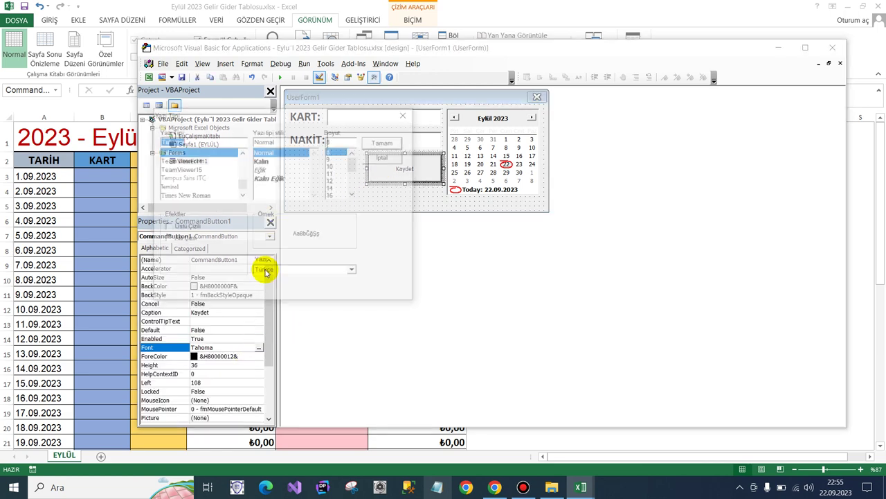
pyautogui.write('ca')
pyautogui.click(197, 152)
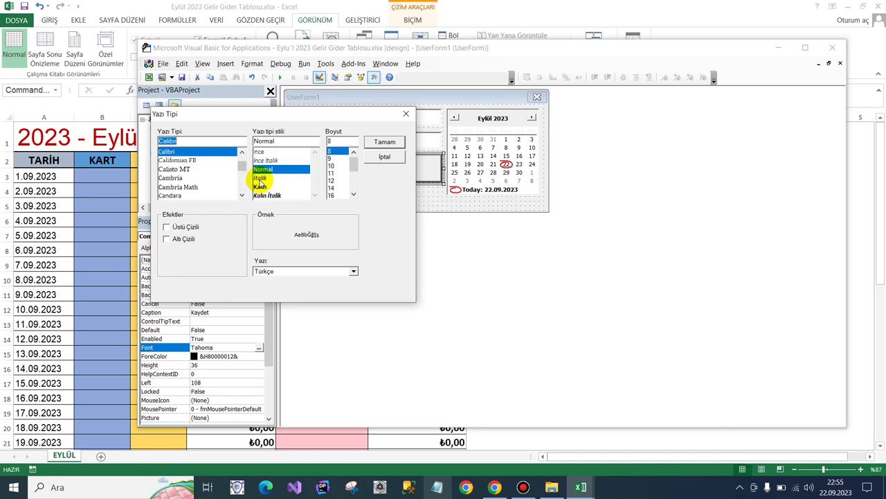
pyautogui.click(260, 186)
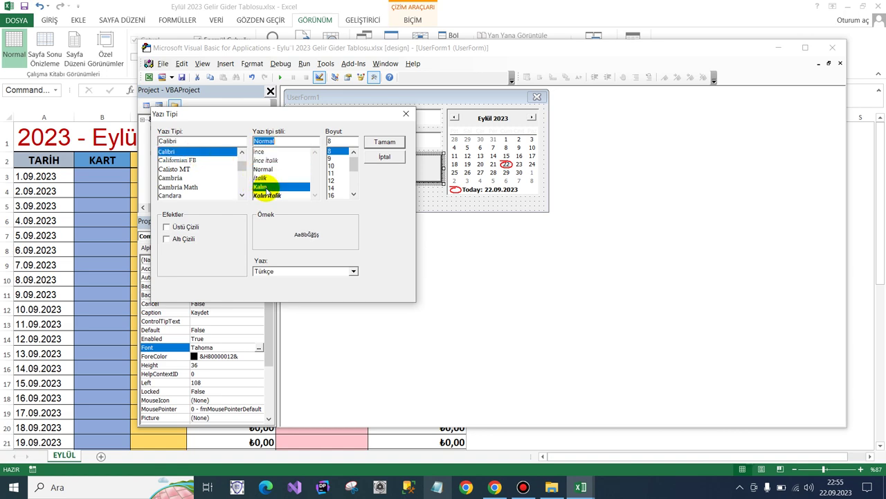
pyautogui.click(332, 182)
pyautogui.click(383, 146)
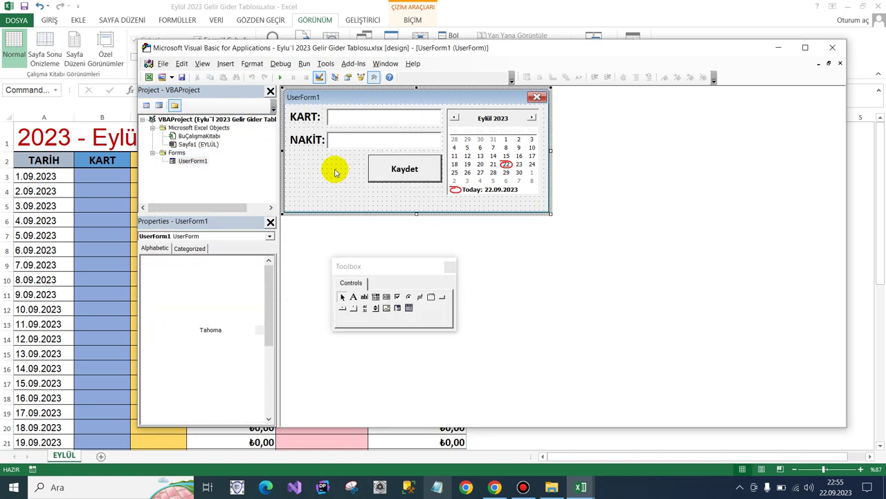
# Name the KART and NAKİT text boxes txtKart and txtNakit.
pyautogui.click(354, 118)
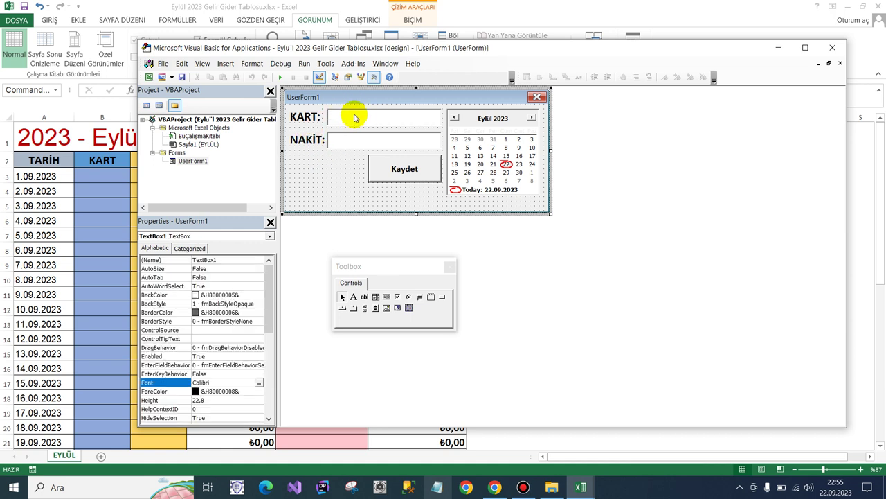
pyautogui.click(186, 261)
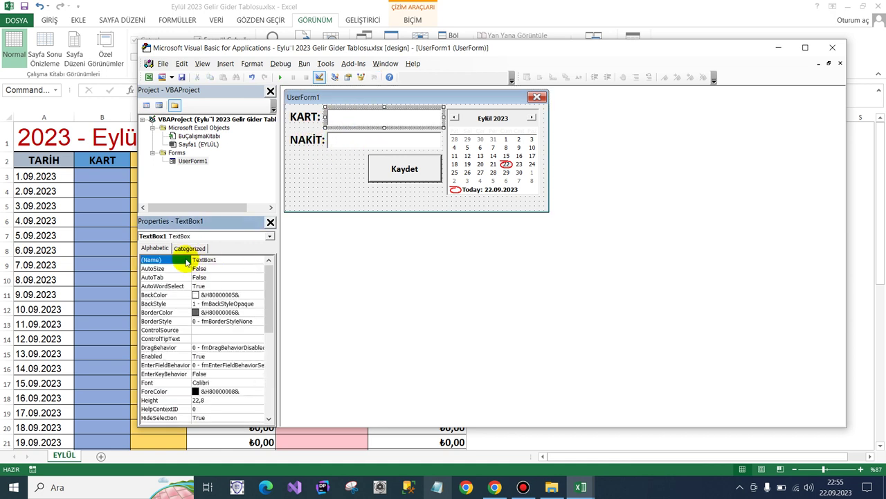
pyautogui.write('txtKart')
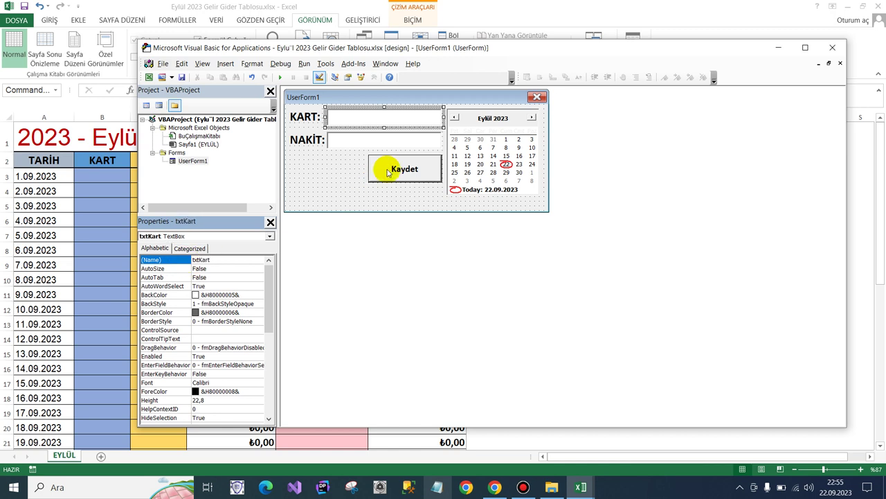
pyautogui.click(386, 142)
pyautogui.click(181, 260)
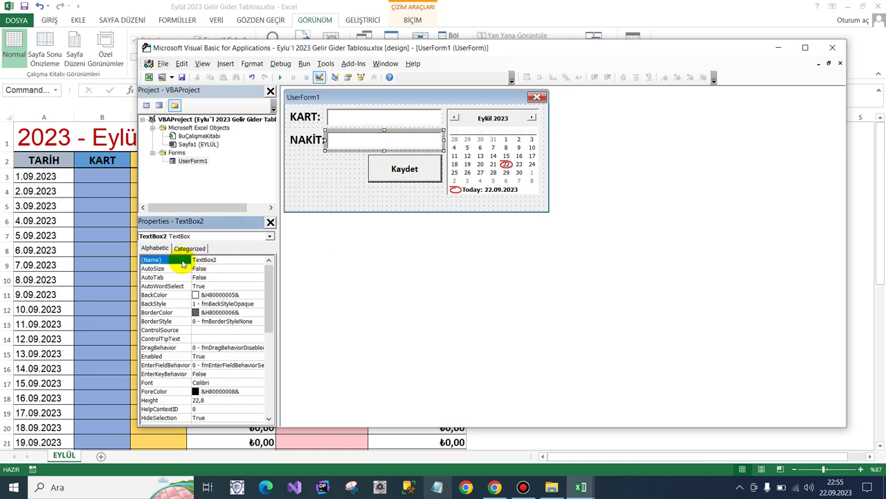
pyautogui.write('txtNakit')
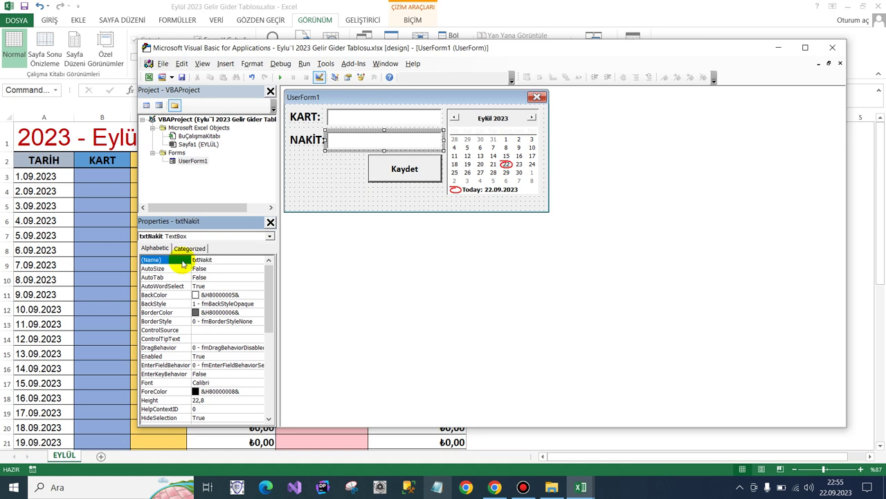
# Name the Kaydet button btnKaydet and rename the calendar control takvim.
pyautogui.click(419, 173)
pyautogui.click(182, 260)
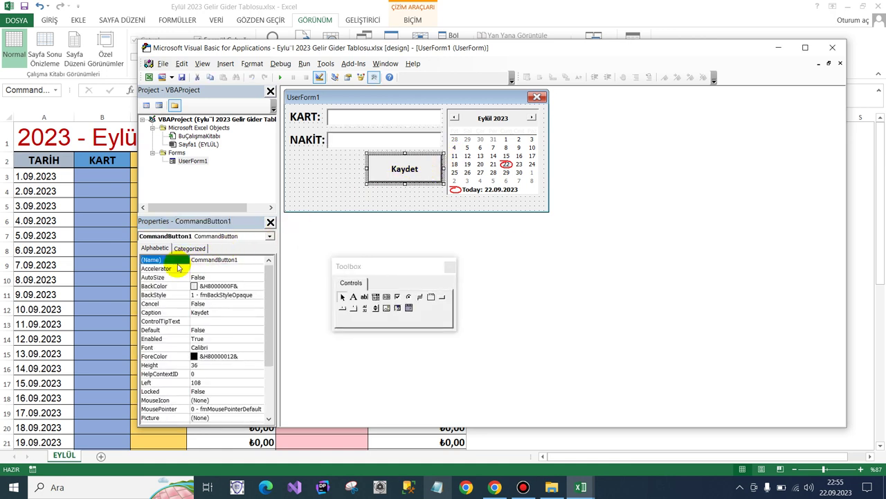
pyautogui.write('btnKaydet')
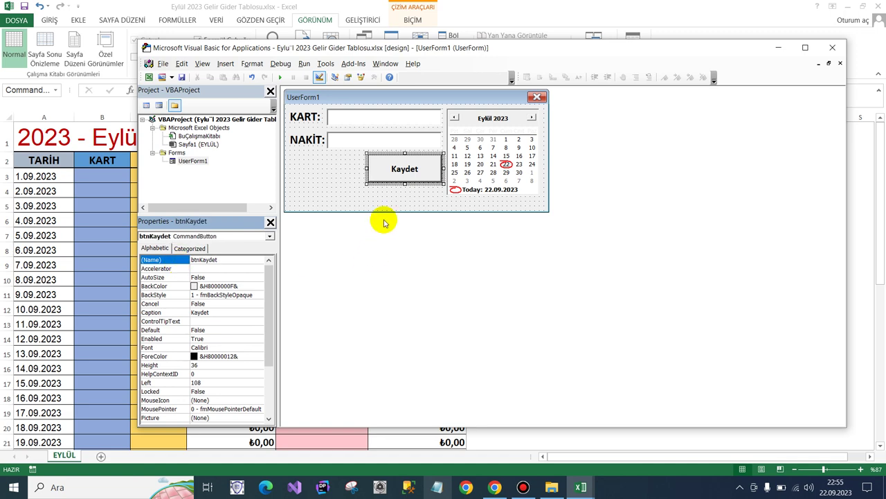
pyautogui.click(352, 185)
pyautogui.click(480, 164)
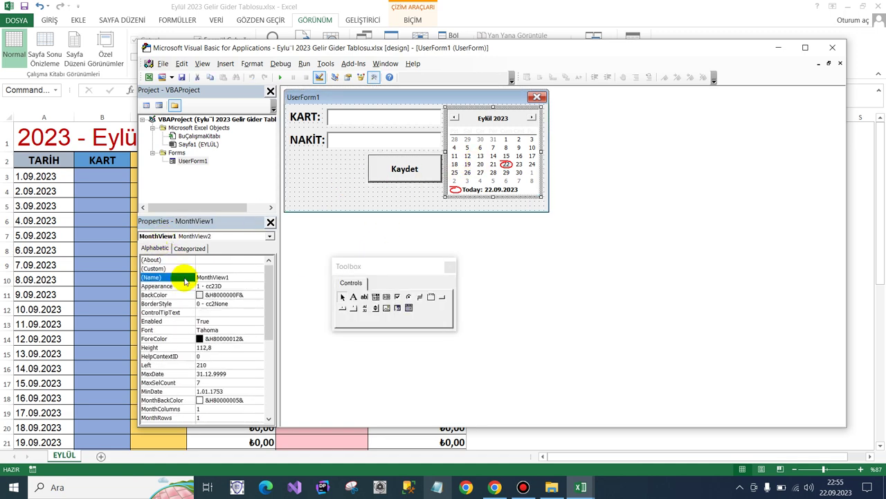
pyautogui.click(185, 280)
pyautogui.write('takv')
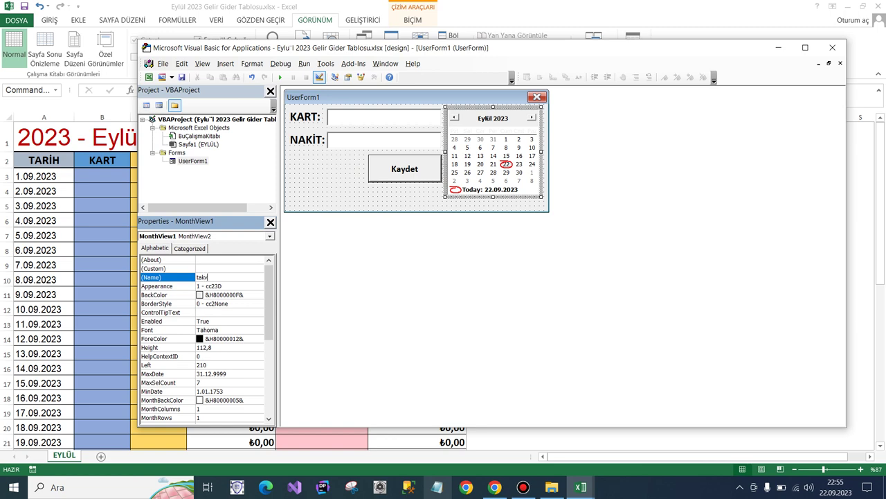
pyautogui.write('im')
pyautogui.press('Return')
# Rename UserForm1 to frmGelir in the Properties window.
pyautogui.click(335, 181)
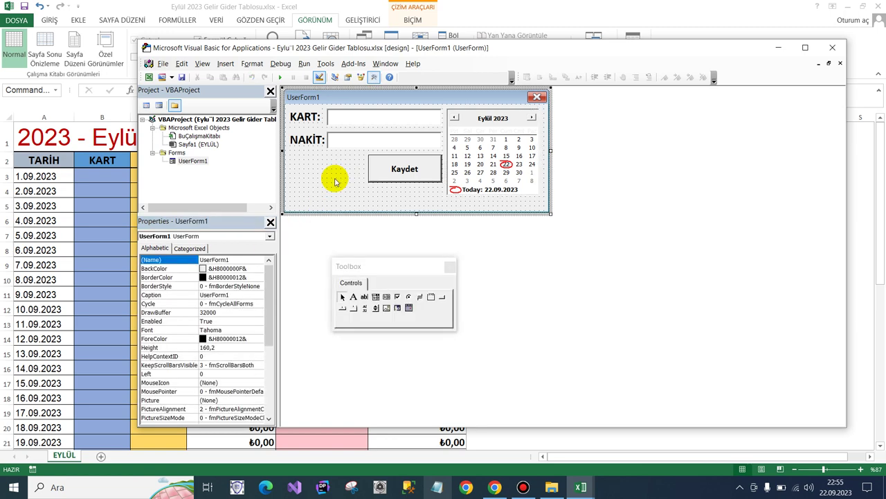
pyautogui.click(193, 160)
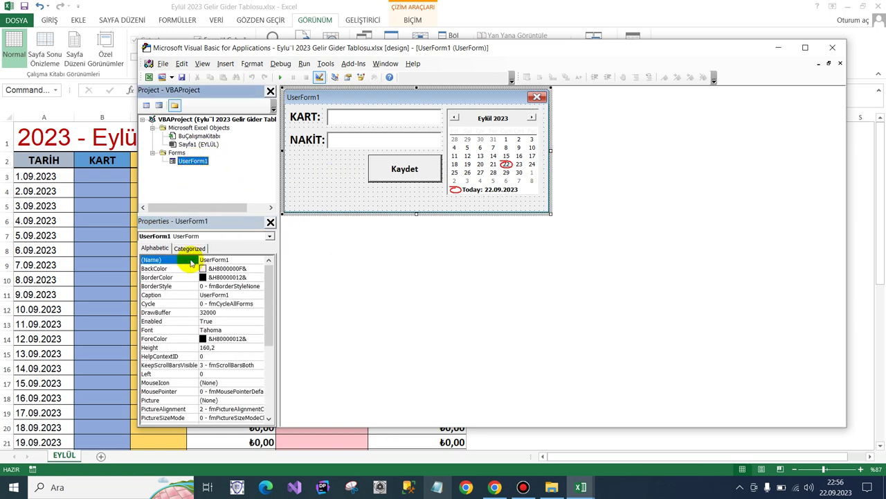
pyautogui.click(191, 262)
pyautogui.write('frmGeli')
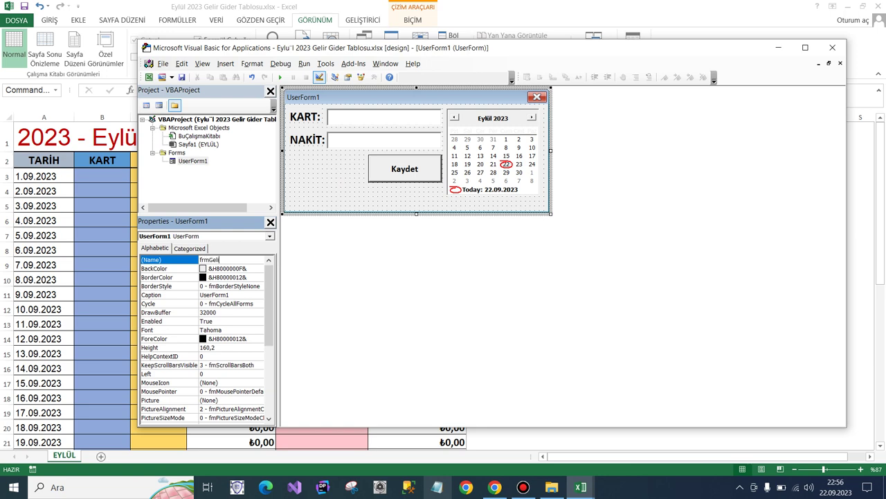
pyautogui.write('r')
pyautogui.press('Return')
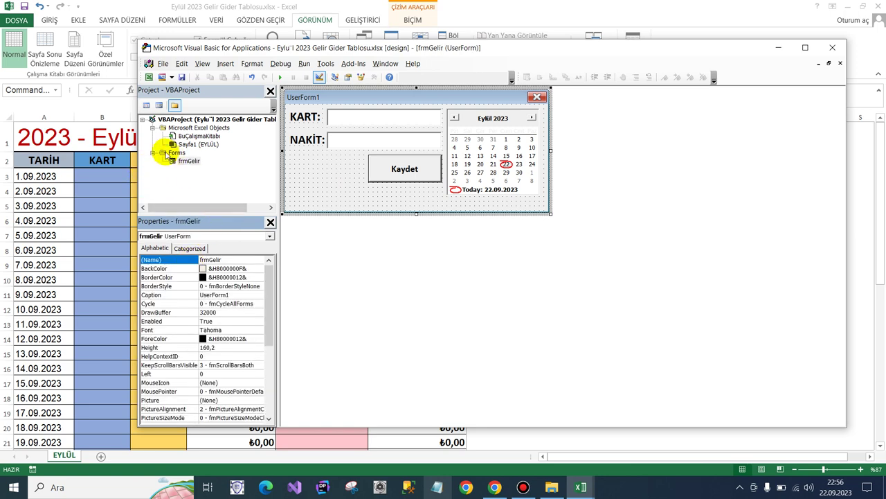
# Add frmGelir.Show to the Gelir Kayit button's CommandButton1_Click procedure, then return to the sheet.
pyautogui.click(76, 206)
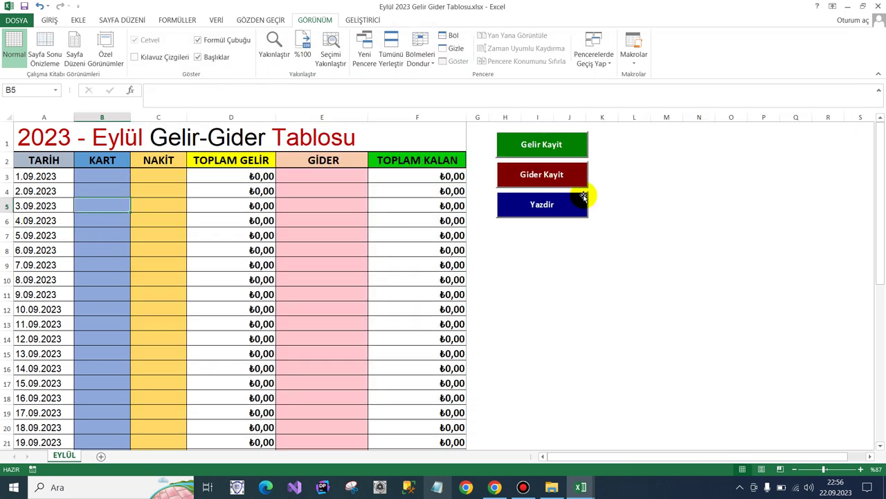
pyautogui.doubleClick(558, 147)
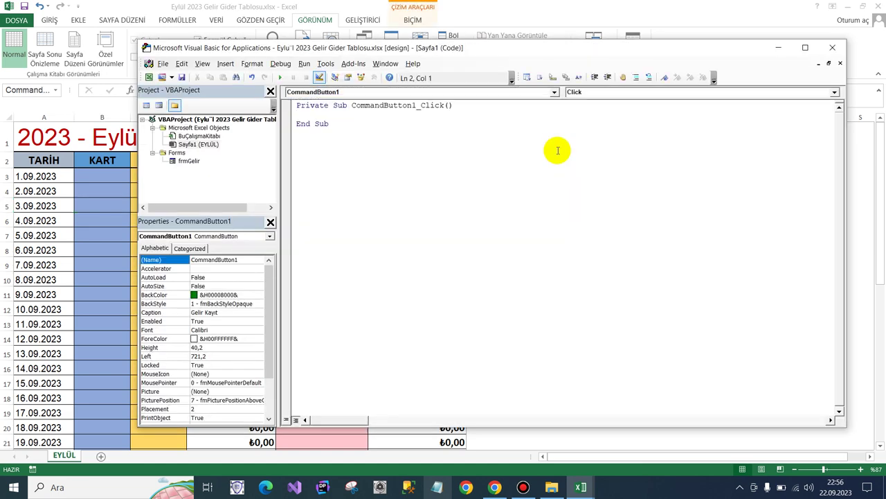
pyautogui.write('frmGelir')
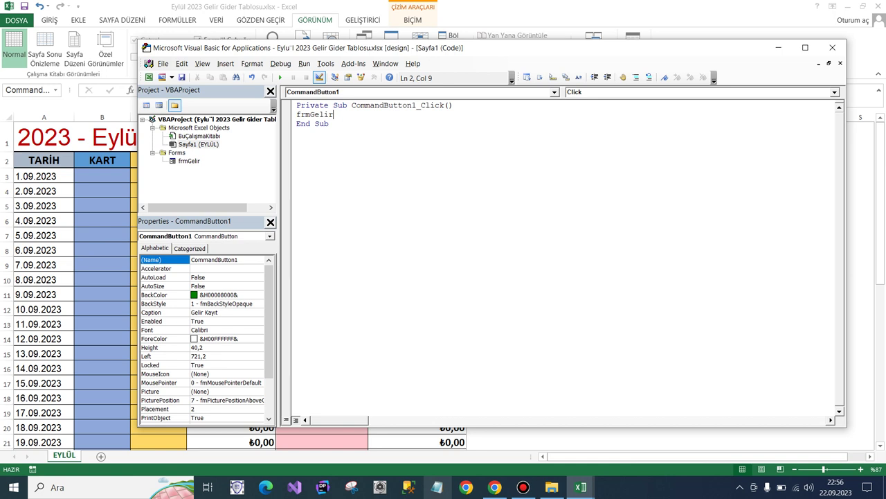
pyautogui.write('.sh')
pyautogui.press('Escape')
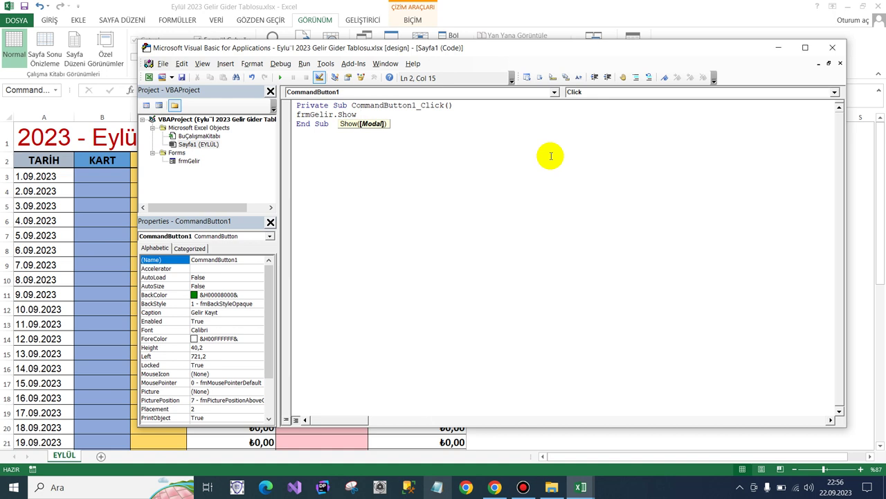
pyautogui.click(76, 205)
pyautogui.click(506, 151)
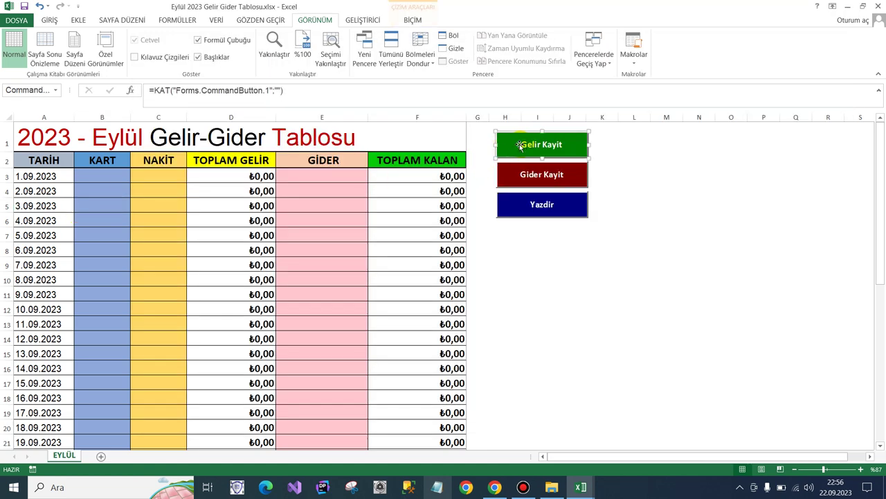
# Turn off Design Mode, test Gelir Kayit with trial KART and NAKİT amounts, then close the form.
pyautogui.click(363, 20)
pyautogui.click(251, 48)
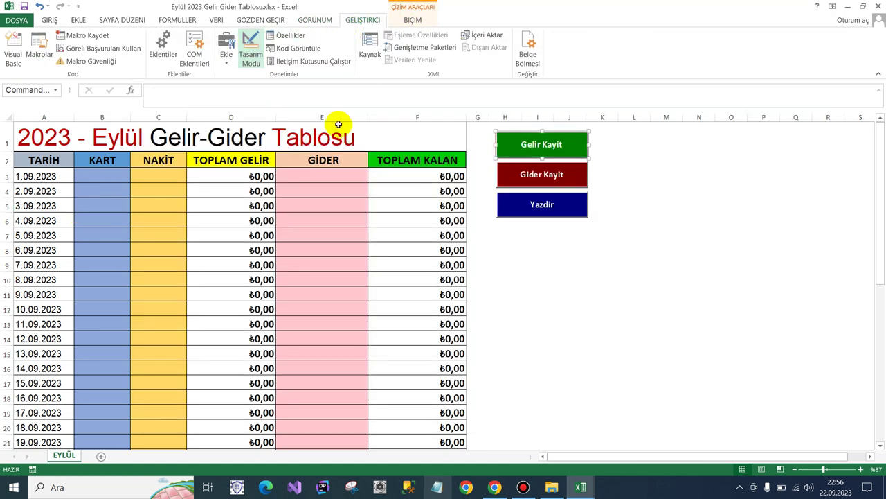
pyautogui.click(539, 145)
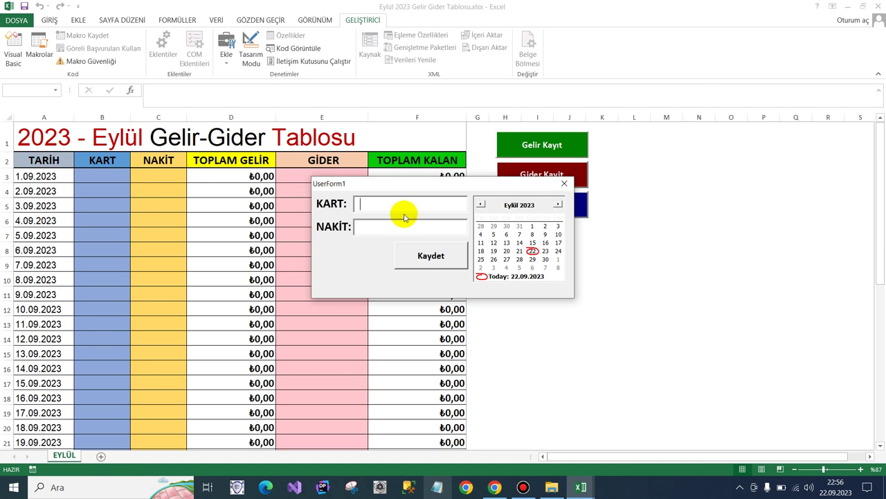
pyautogui.click(376, 204)
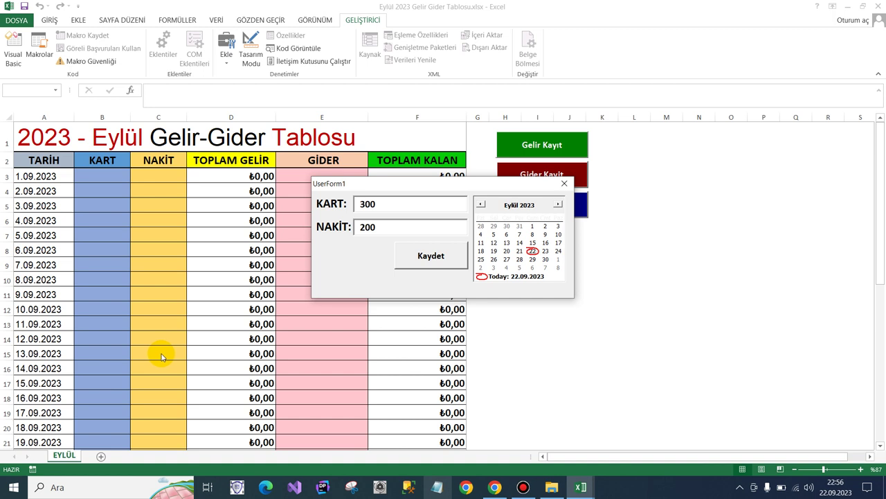
pyautogui.moveTo(405, 202); pyautogui.dragTo(277, 208)
pyautogui.write('500')
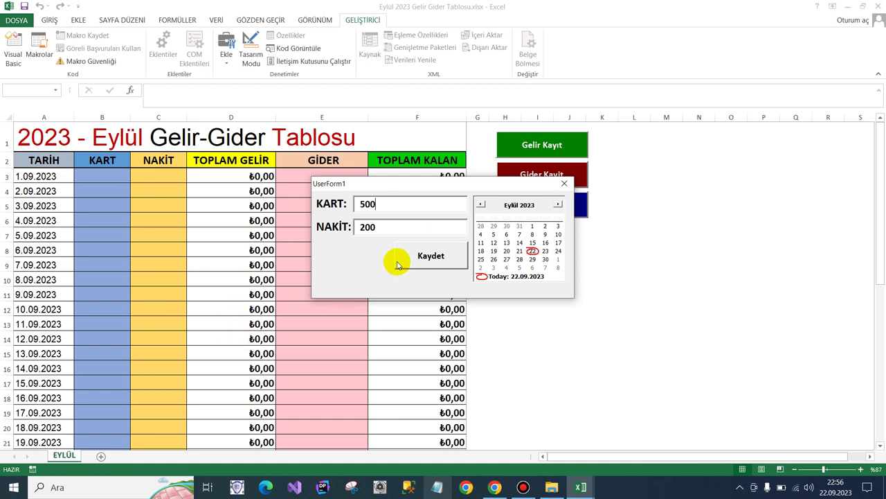
pyautogui.click(566, 185)
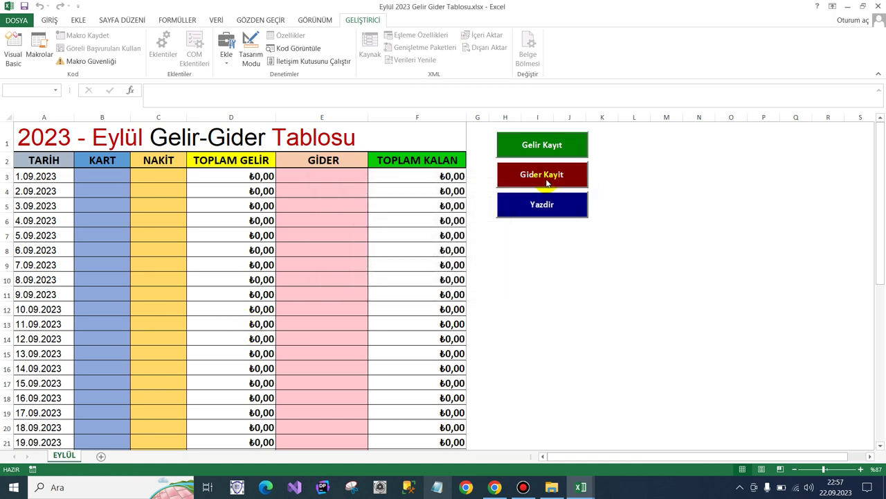
# Set the frmGelir Caption to 'GELİR KAYIT FORMU' and open the Kaydet button's Click code.
pyautogui.click(12, 44)
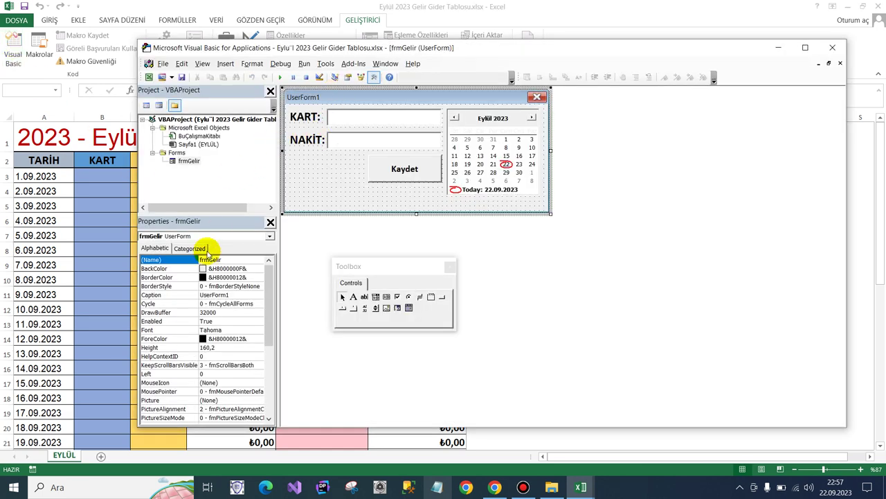
pyautogui.click(189, 295)
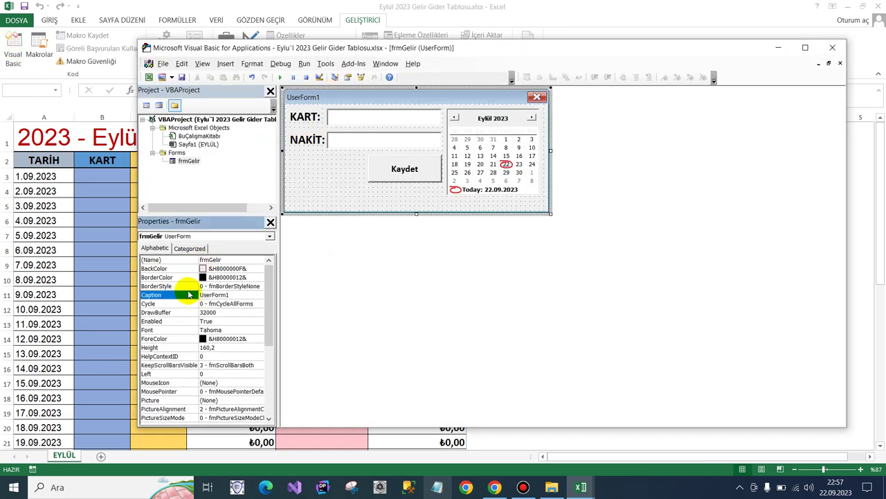
pyautogui.write('G')
pyautogui.write('ELİ')
pyautogui.write('R KAYIT FORMU')
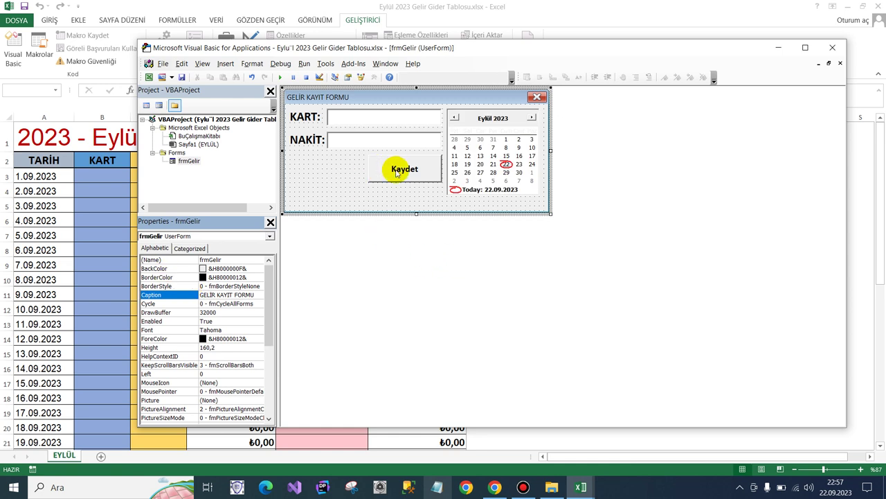
pyautogui.doubleClick(397, 173)
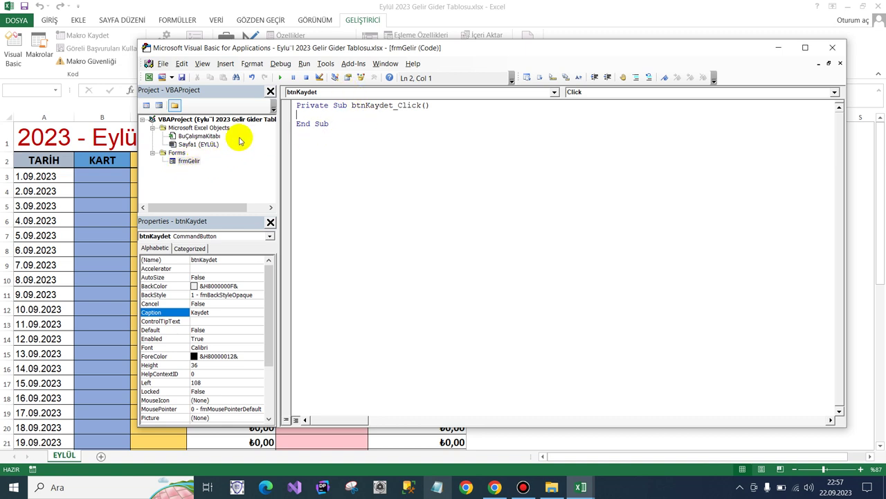
# Write takvim.Value = Date in UserForm_Activate and run the form with F5 to test it.
pyautogui.click(315, 92)
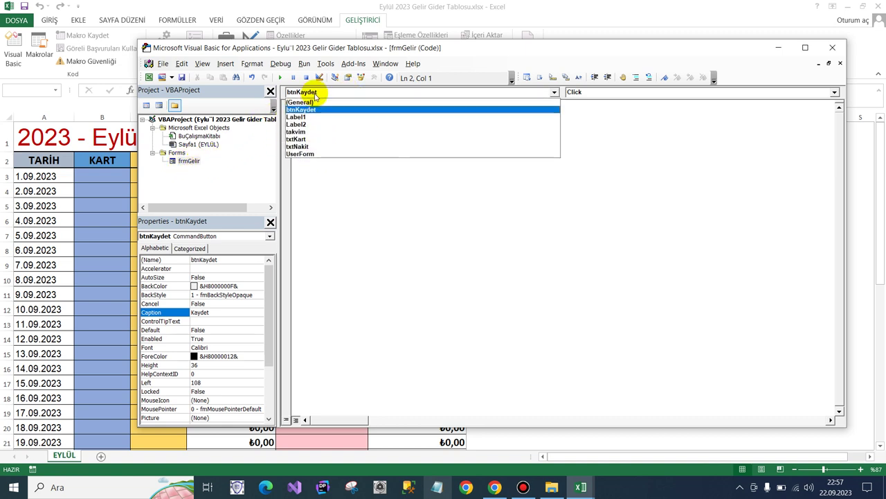
pyautogui.click(301, 153)
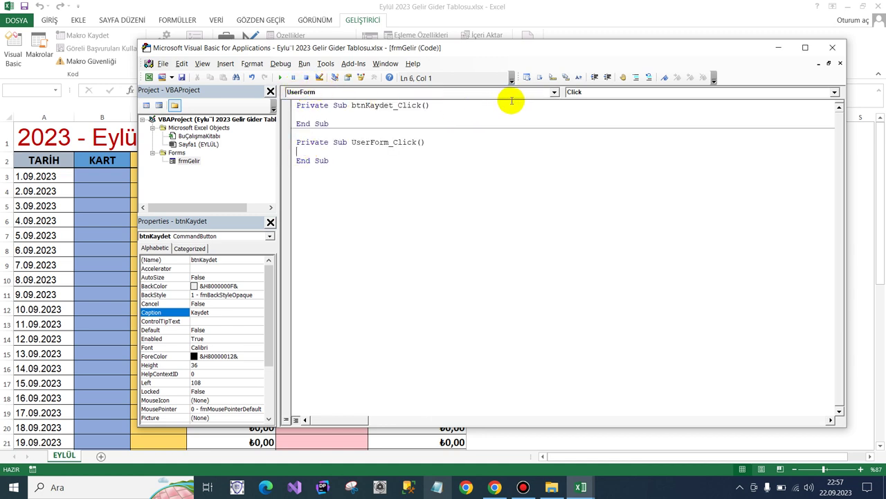
pyautogui.click(599, 92)
pyautogui.scroll(1, 599, 109)
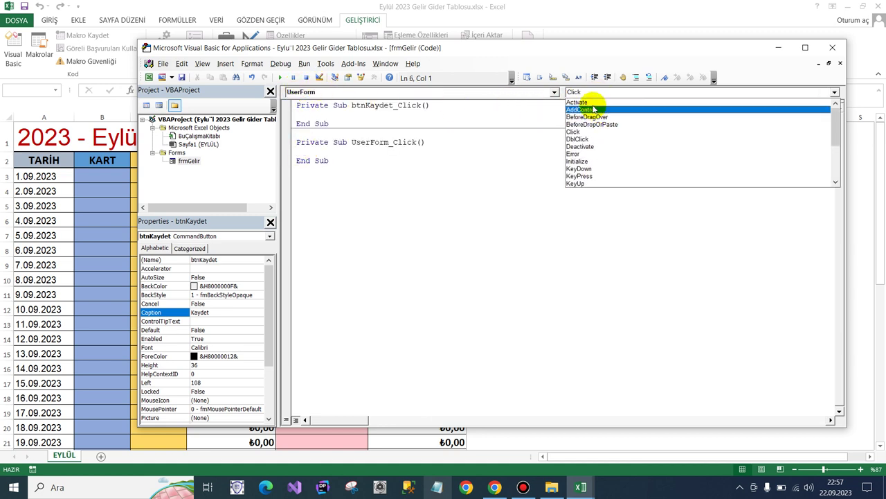
pyautogui.click(592, 101)
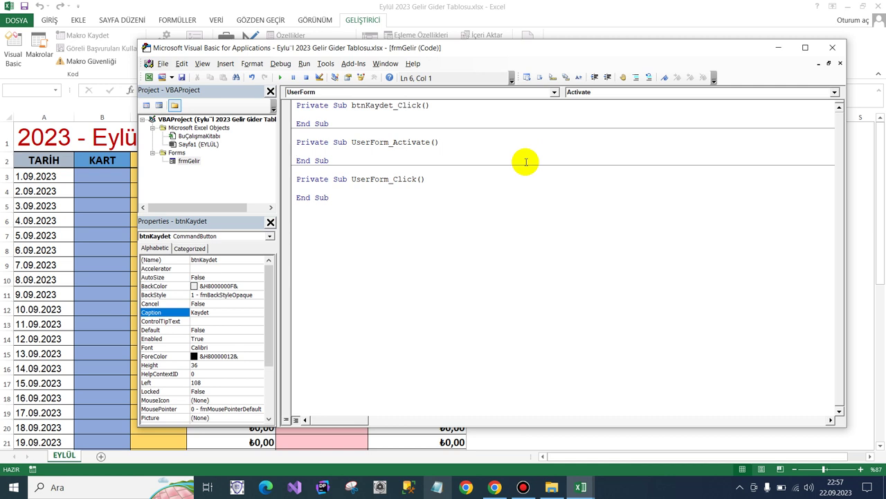
pyautogui.write('TAKVİM.')
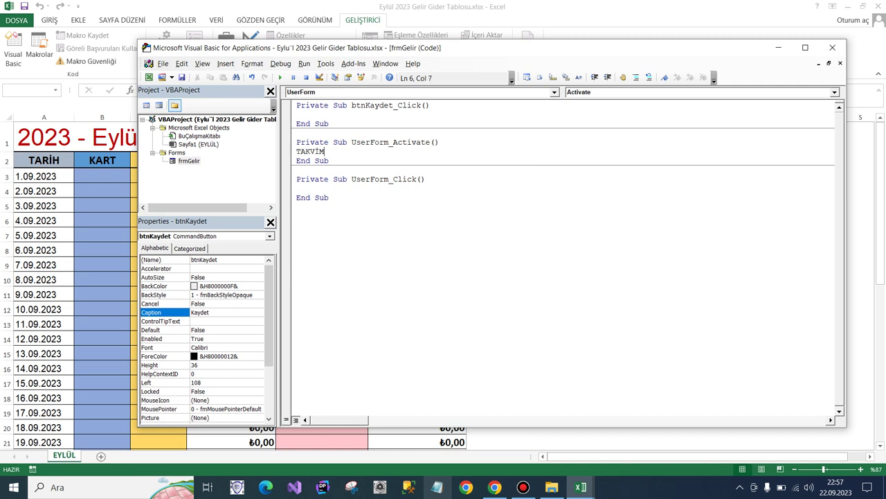
pyautogui.write('VA')
pyautogui.press('BackSpace')
pyautogui.press('BackSpace')
pyautogui.press('BackSpace')
pyautogui.press('BackSpace')
pyautogui.press('BackSpace')
pyautogui.press('BackSpace')
pyautogui.press('BackSpace')
pyautogui.press('BackSpace')
pyautogui.write('takvim.')
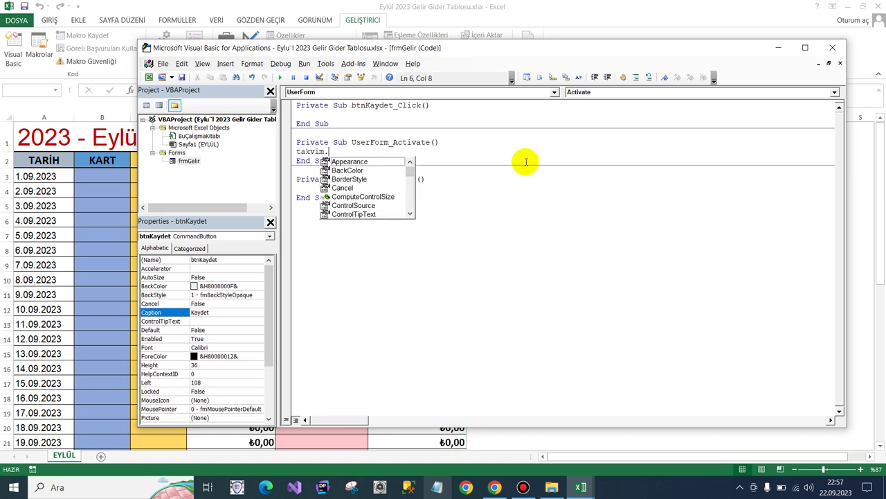
pyautogui.write('va=')
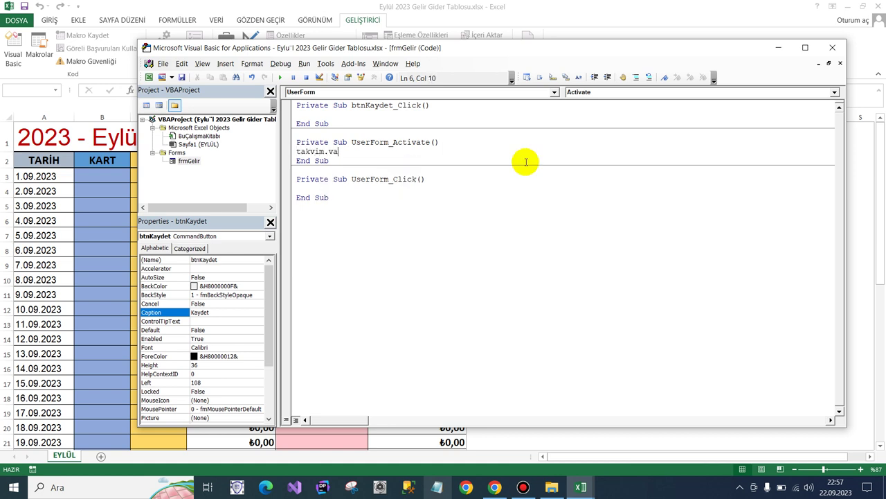
pyautogui.write('date')
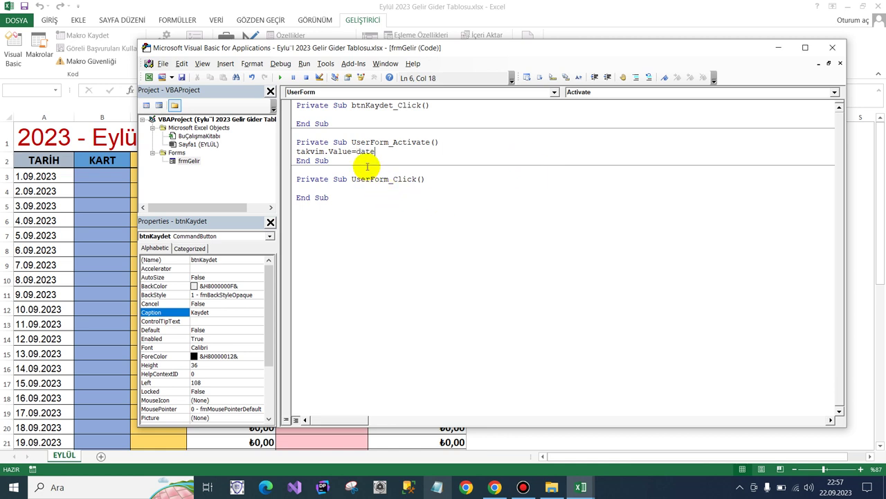
pyautogui.click(367, 167)
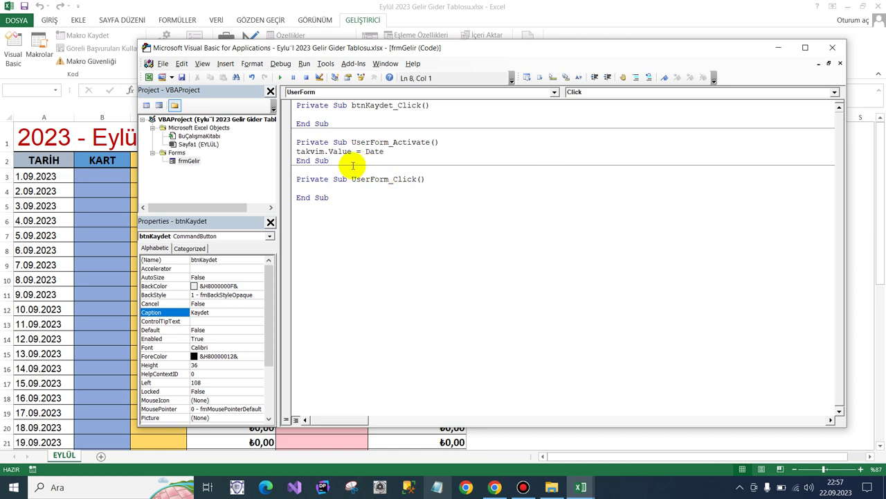
pyautogui.click(280, 77)
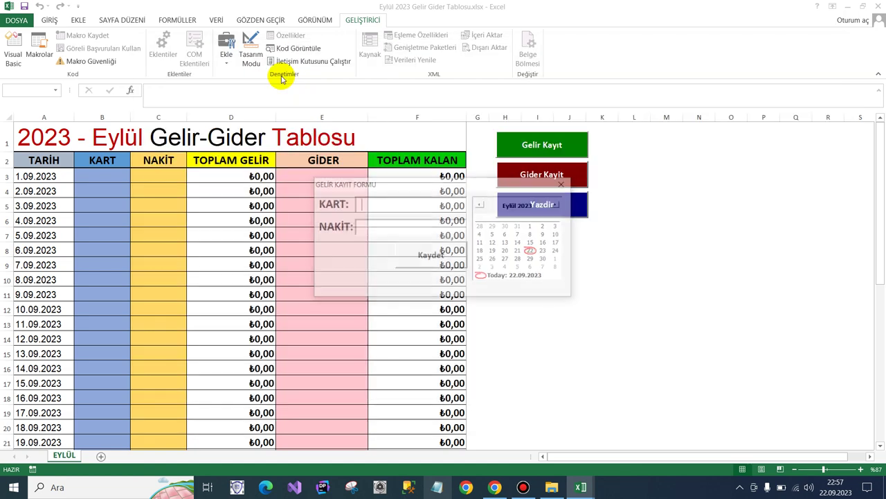
pyautogui.click(565, 182)
# Launch Command Prompt as administrator.
pyautogui.click(74, 485)
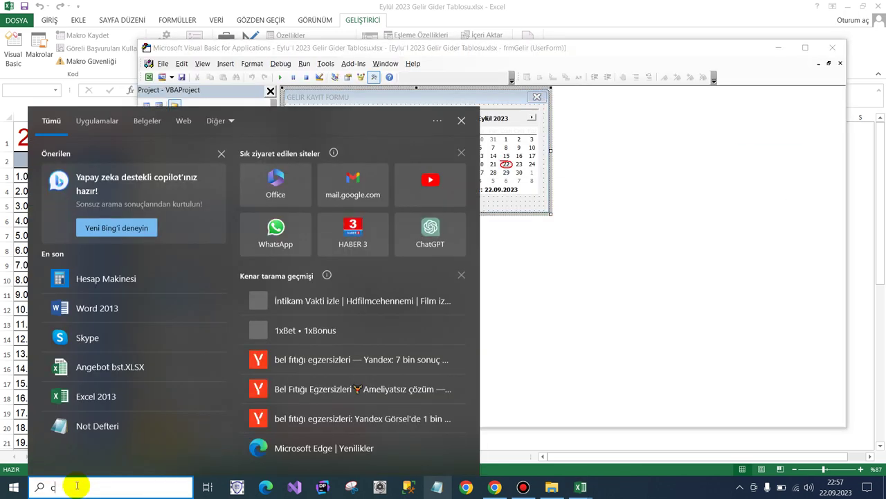
pyautogui.write('cmd')
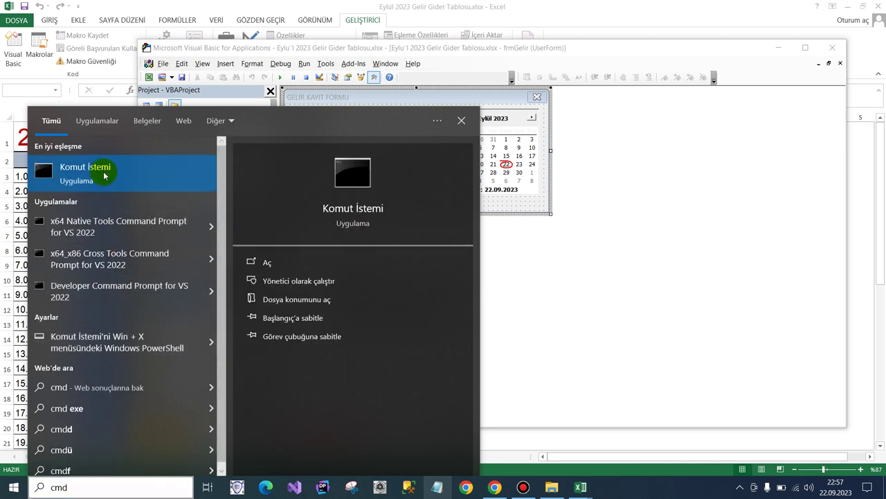
pyautogui.rightClick(104, 172)
pyautogui.click(137, 187)
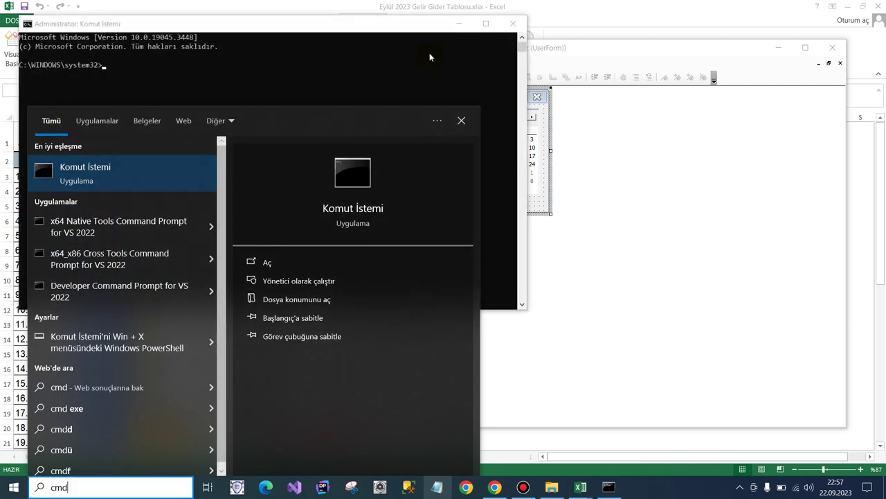
# Set the system date to 06.09.2023, then open Gelir Kayit in Excel to check the calendar.
pyautogui.click(428, 54)
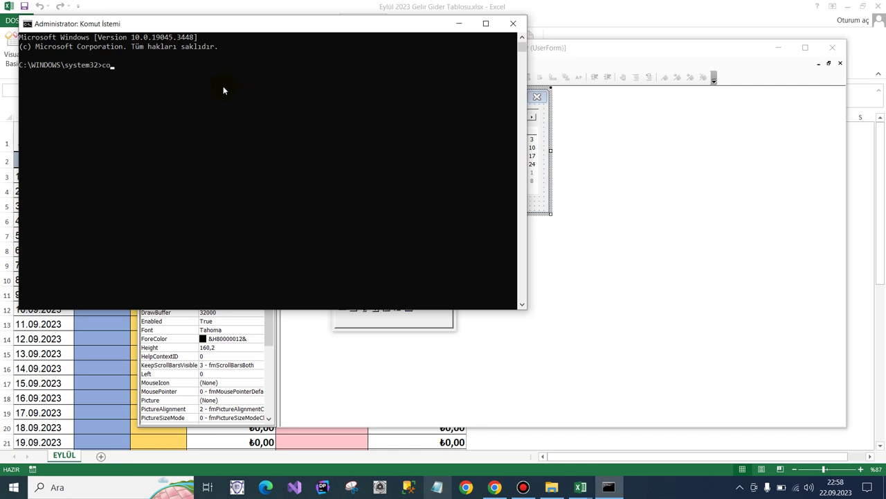
pyautogui.write('color a')
pyautogui.press('Return')
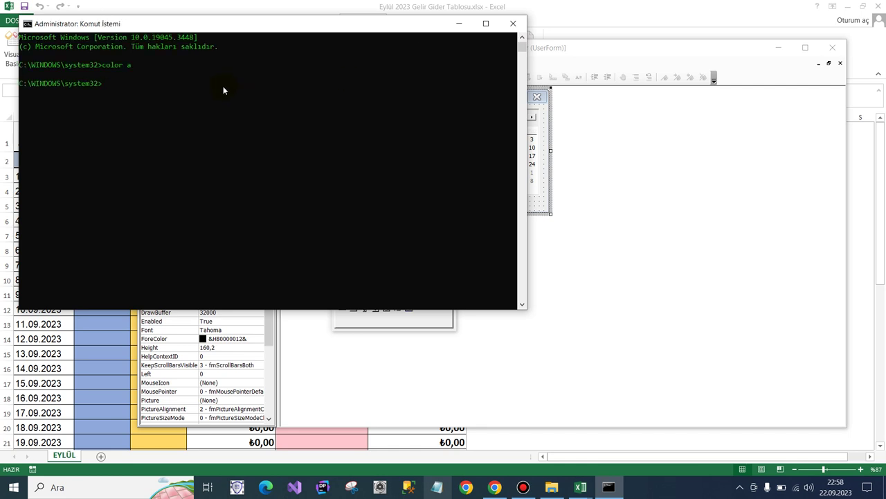
pyautogui.write('cls')
pyautogui.press('Return')
pyautogui.write('da')
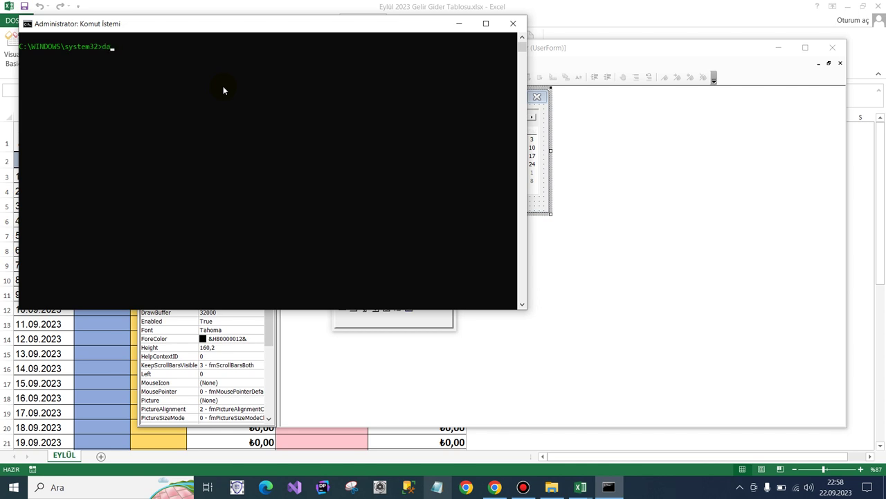
pyautogui.write('te 0')
pyautogui.write('6.09.')
pyautogui.write('2023')
pyautogui.press('Return')
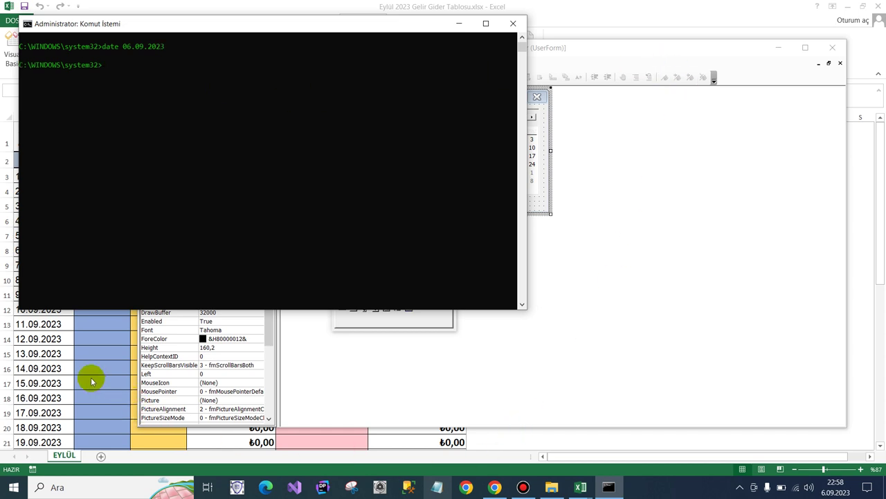
pyautogui.click(92, 381)
pyautogui.click(541, 144)
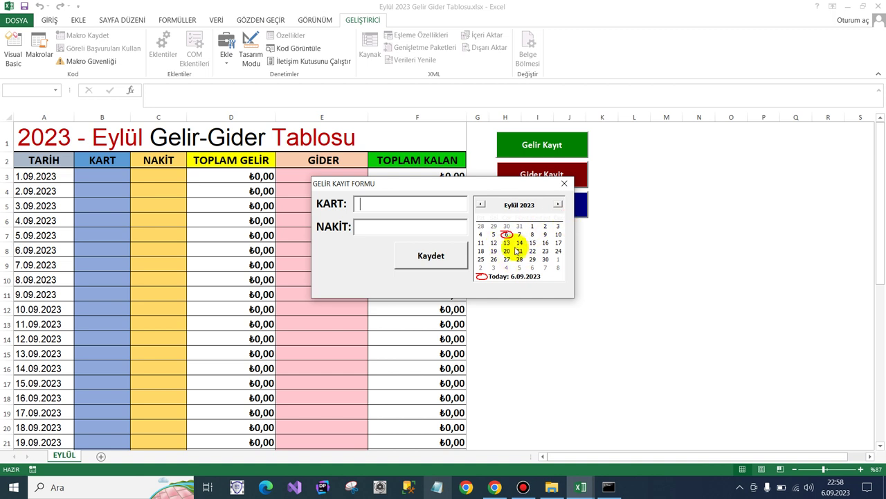
# Close the test form and open btnKaydet_Click from the frmGelir designer.
pyautogui.click(563, 183)
pyautogui.click(608, 486)
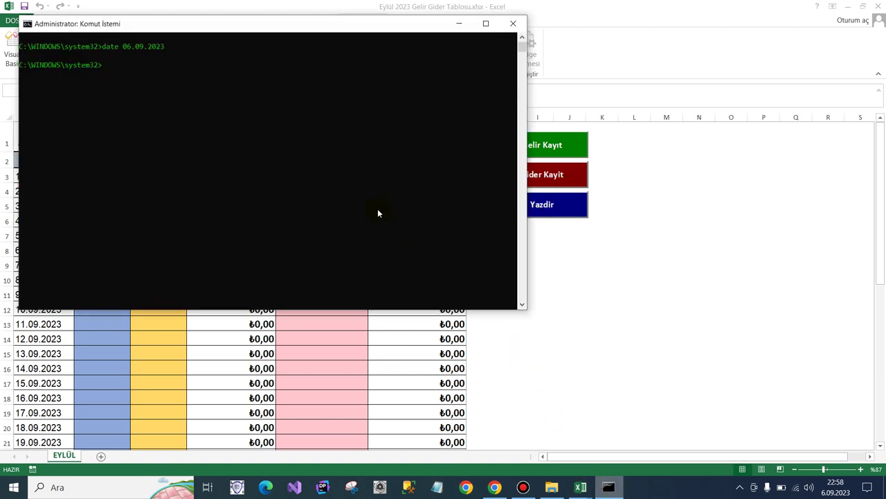
pyautogui.click(623, 251)
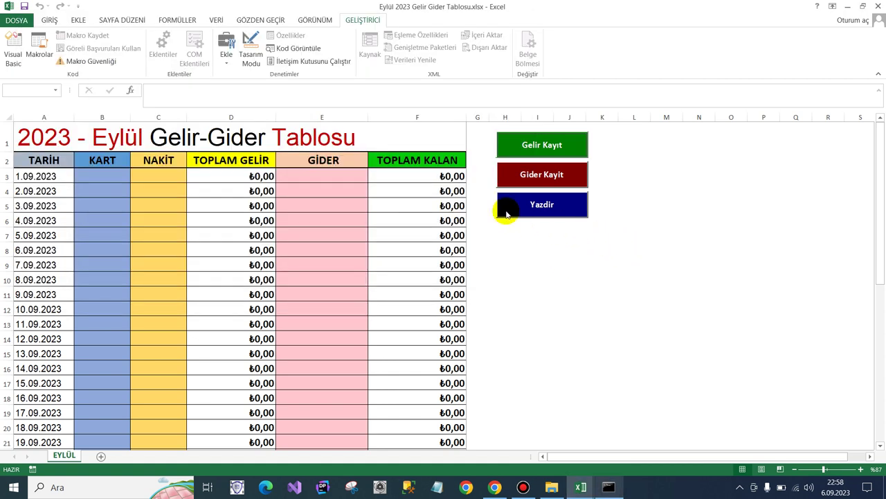
pyautogui.click(13, 50)
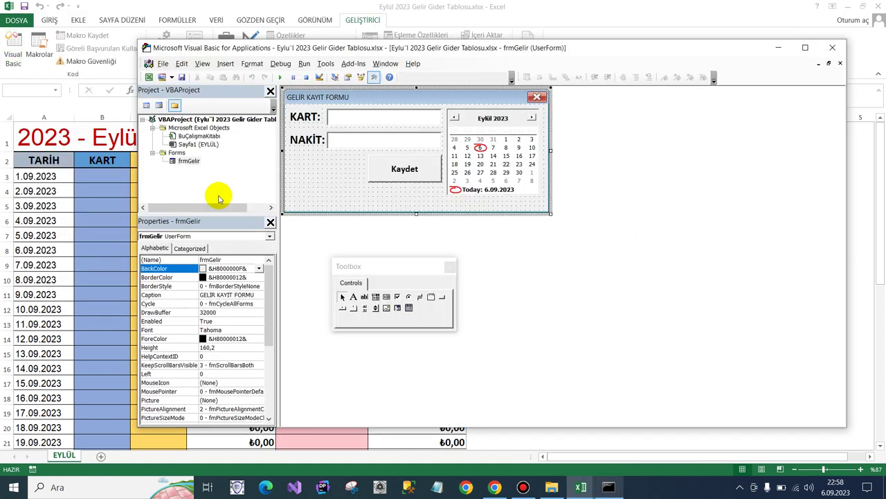
pyautogui.click(399, 166)
pyautogui.doubleClick(400, 166)
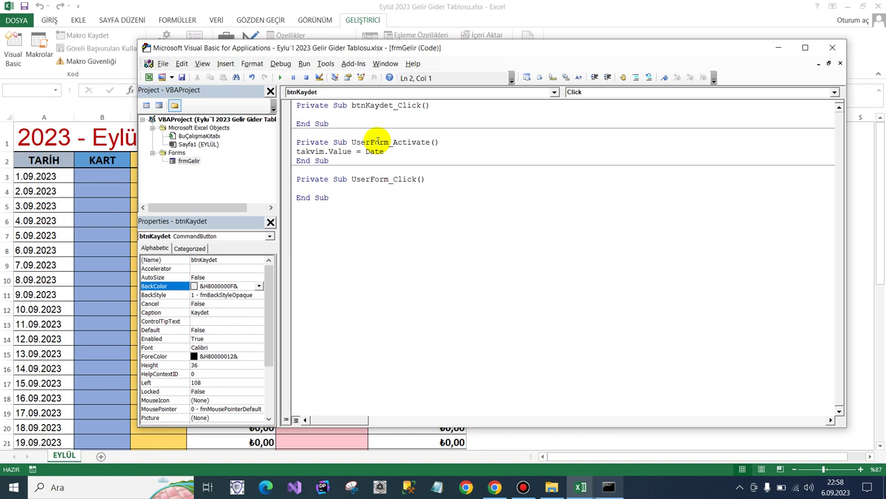
# Declare tarih As Date and assign tarih = takvim.Value in btnKaydet_Click.
pyautogui.write('dim ')
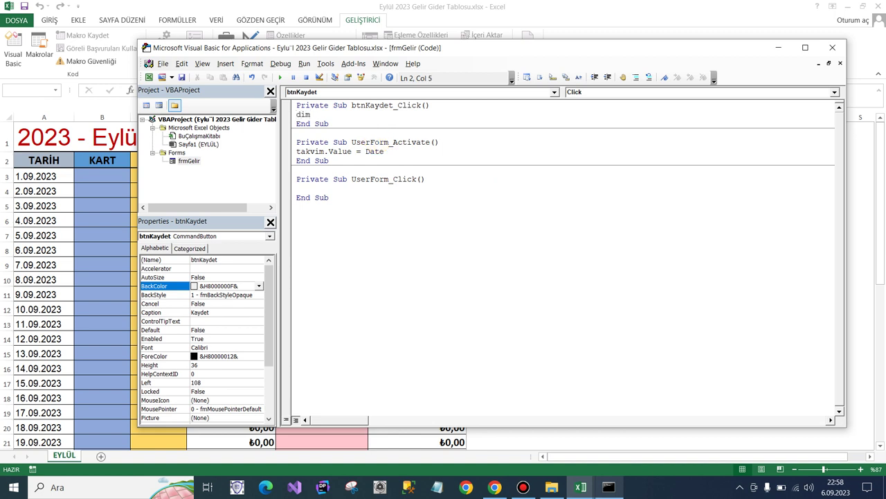
pyautogui.write('tar')
pyautogui.write('ih')
pyautogui.write('bu')
pyautogui.press('BackSpace')
pyautogui.press('BackSpace')
pyautogui.write('ad')
pyautogui.write('as s')
pyautogui.press('BackSpace')
pyautogui.press('BackSpace')
pyautogui.press('BackSpace')
pyautogui.press('BackSpace')
pyautogui.press('BackSpace')
pyautogui.press('BackSpace')
pyautogui.write('as date')
pyautogui.press('Tab')
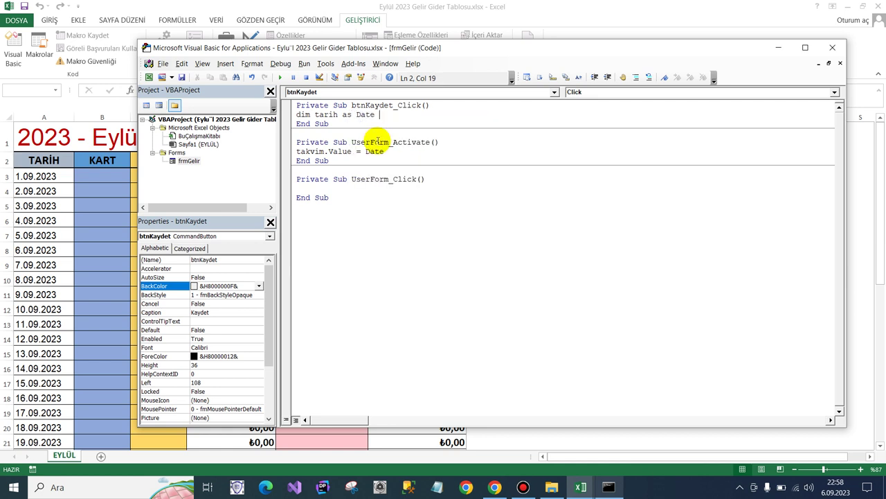
pyautogui.press('Return')
pyautogui.press('Return')
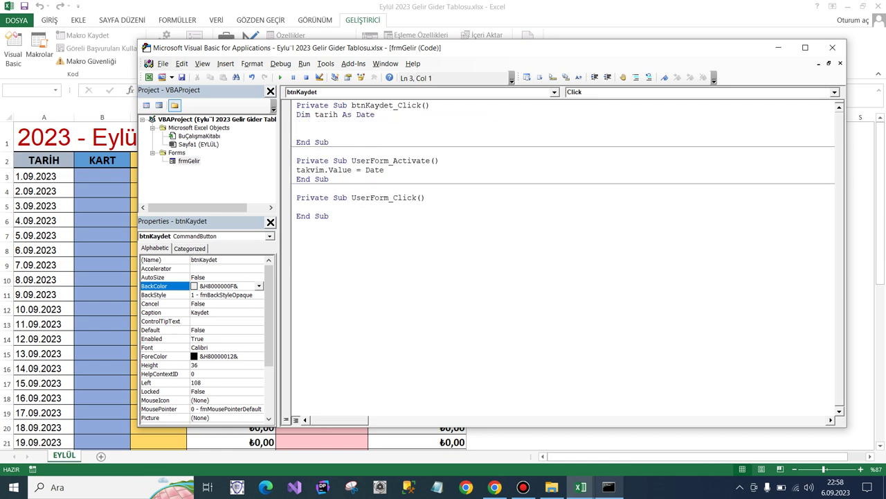
pyautogui.write('tarih')
pyautogui.press('BackSpace')
pyautogui.press('BackSpace')
pyautogui.press('BackSpace')
pyautogui.press('BackSpace')
pyautogui.write('arih')
pyautogui.write('=tak')
pyautogui.write('vim.v')
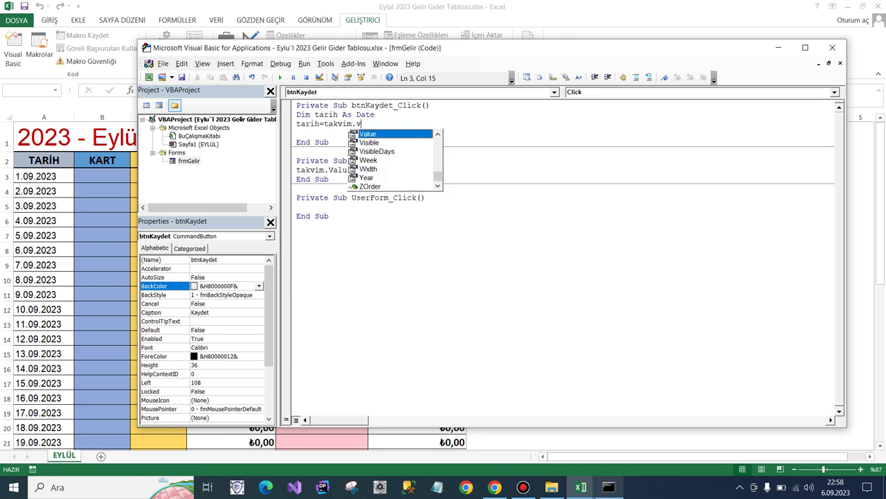
pyautogui.write('a')
pyautogui.press('Return')
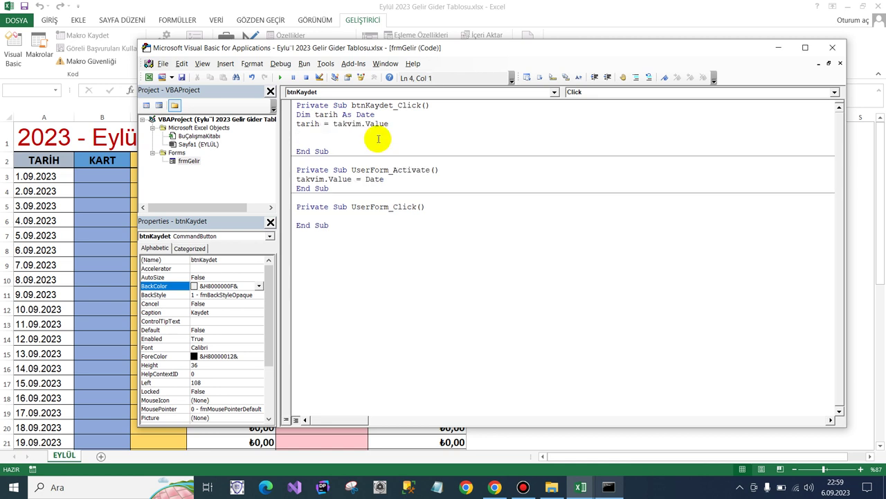
# Declare x As Integer, begin 'for x=', and check the sheet's date rows.
pyautogui.write('dim x a')
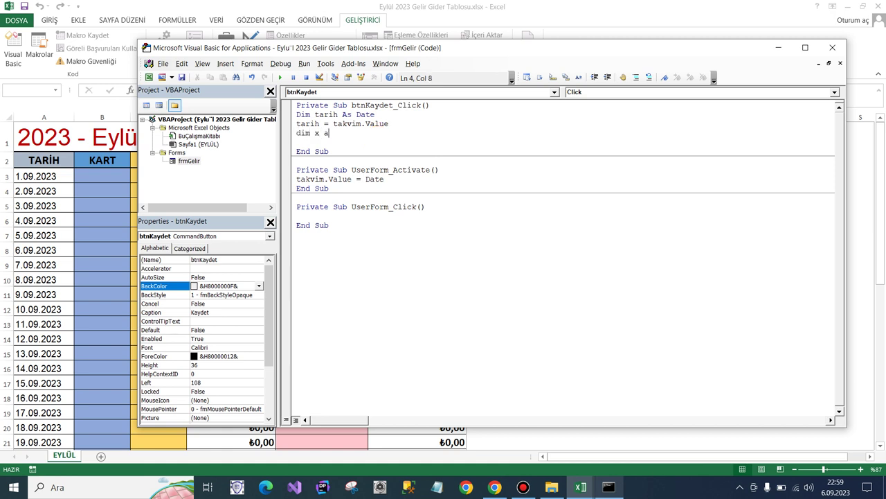
pyautogui.write('s int')
pyautogui.press('Tab')
pyautogui.press('Return')
pyautogui.press('Return')
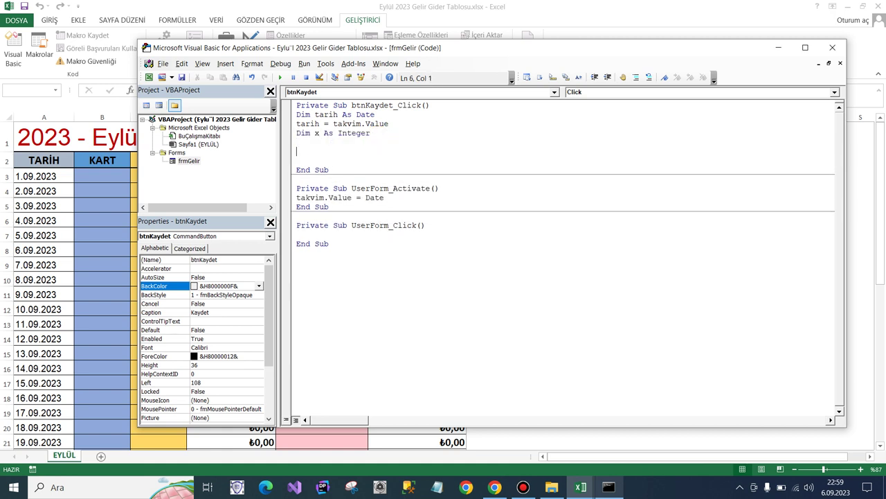
pyautogui.press('Return')
pyautogui.click(297, 151)
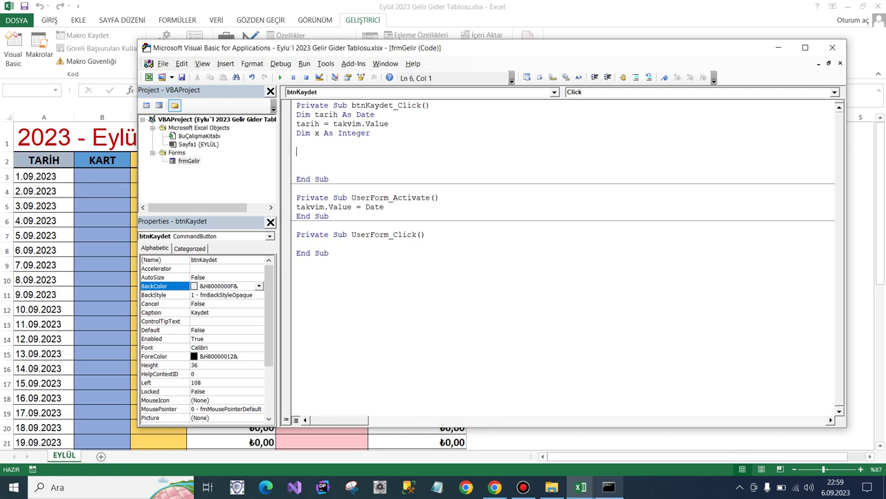
pyautogui.write('for x=')
pyautogui.click(46, 174)
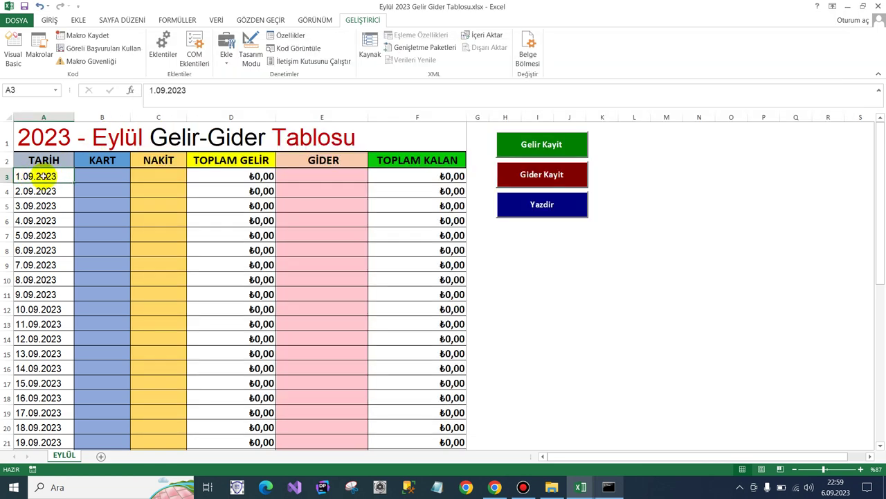
pyautogui.scroll(-4, 36, 188)
pyautogui.scroll(-2, 31, 263)
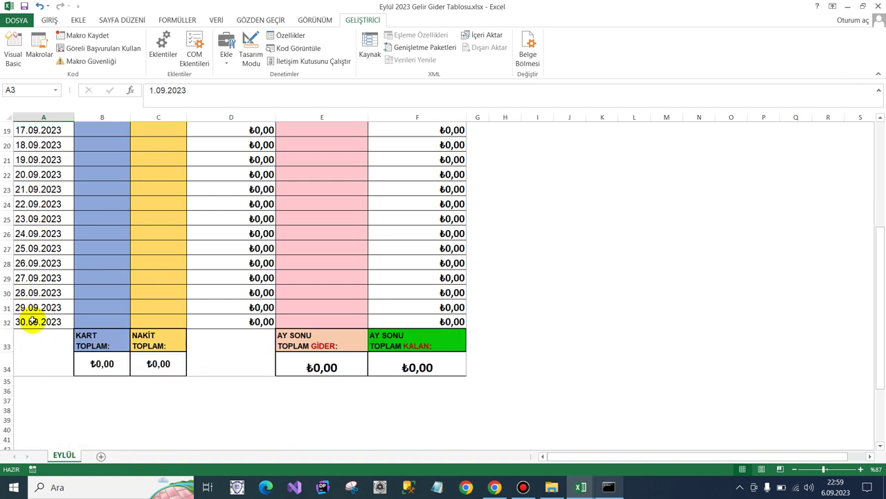
# Complete the loop as For x = 3 To 32 with a closing Next.
pyautogui.moveTo(582, 488)
pyautogui.click(613, 426)
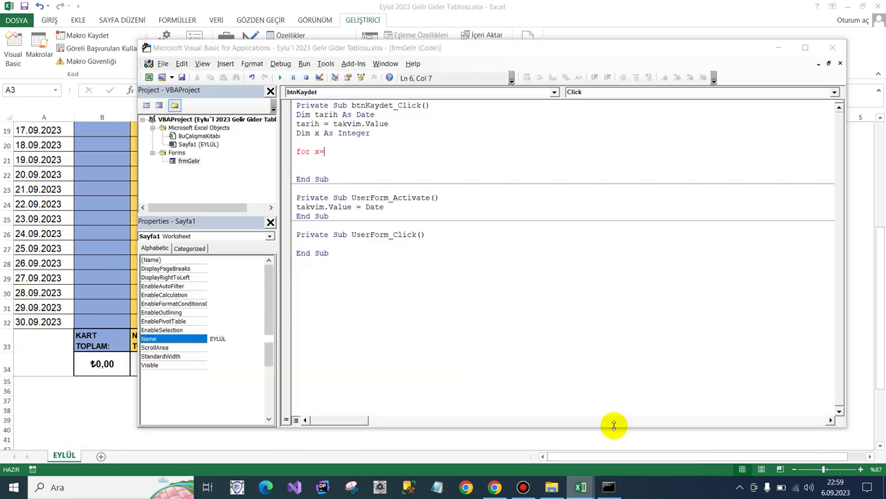
pyautogui.write('3 to 3')
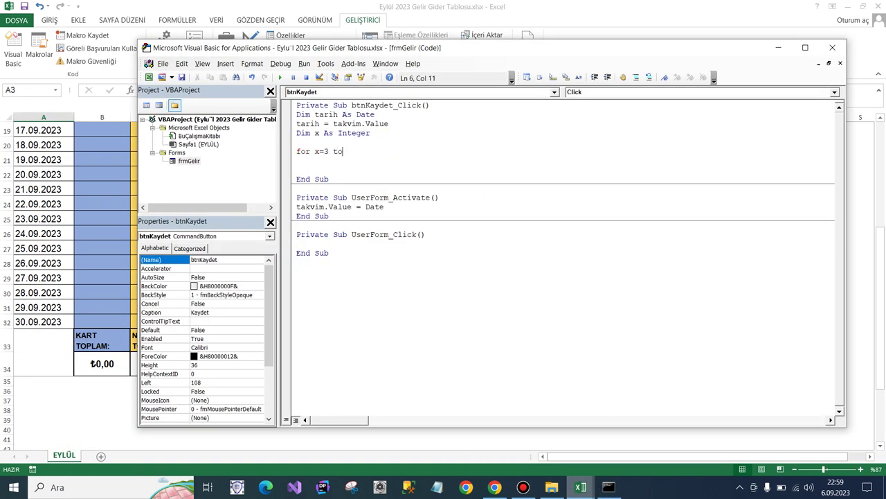
pyautogui.write('2')
pyautogui.press('Return')
pyautogui.press('Return')
pyautogui.press('Return')
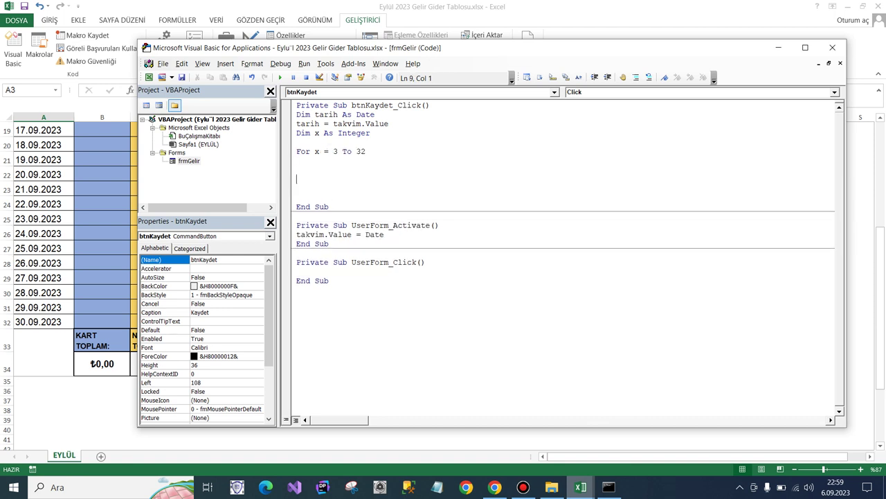
pyautogui.press('Return')
pyautogui.write('next')
pyautogui.press('Up')
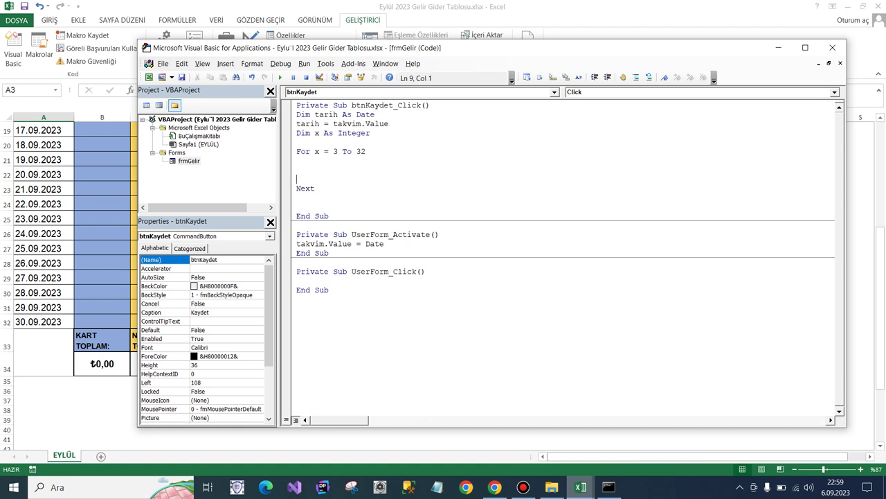
pyautogui.press('Up')
# Insert If Range("A" & x) = tarih Then Exit For and delete the extra blank lines.
pyautogui.write('f ')
pyautogui.write('range')
pyautogui.write('("A')
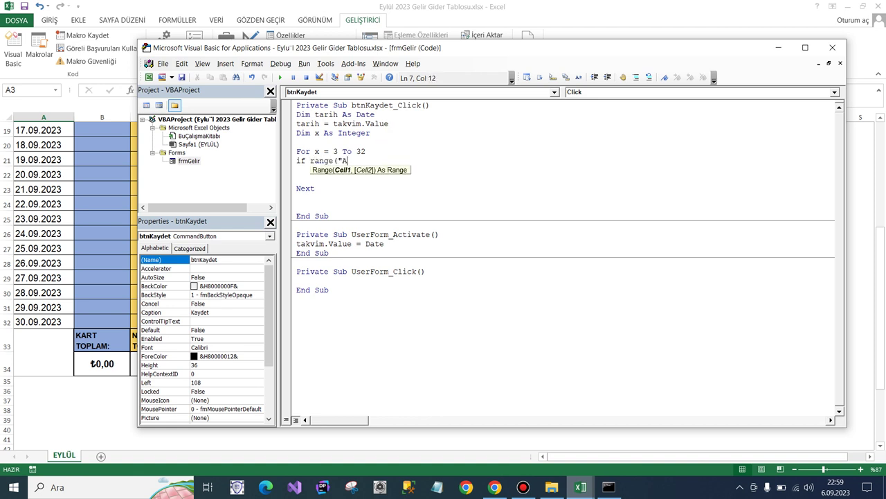
pyautogui.write('"&x')
pyautogui.write(')')
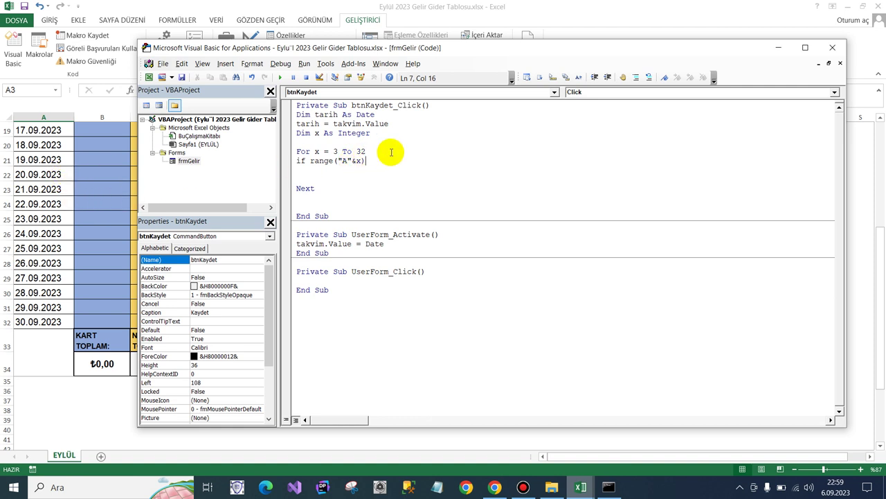
pyautogui.write('=')
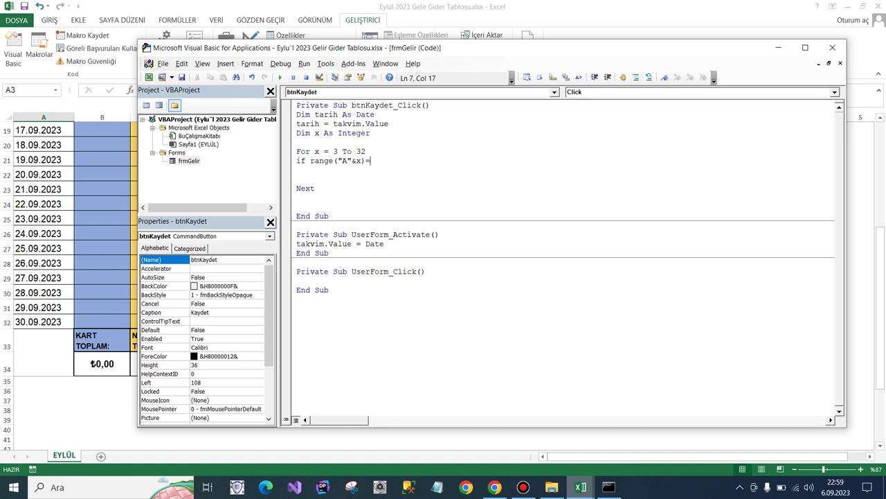
pyautogui.write('tarih ')
pyautogui.write('th')
pyautogui.write('en   ')
pyautogui.write('e')
pyautogui.write('xit for')
pyautogui.press('Return')
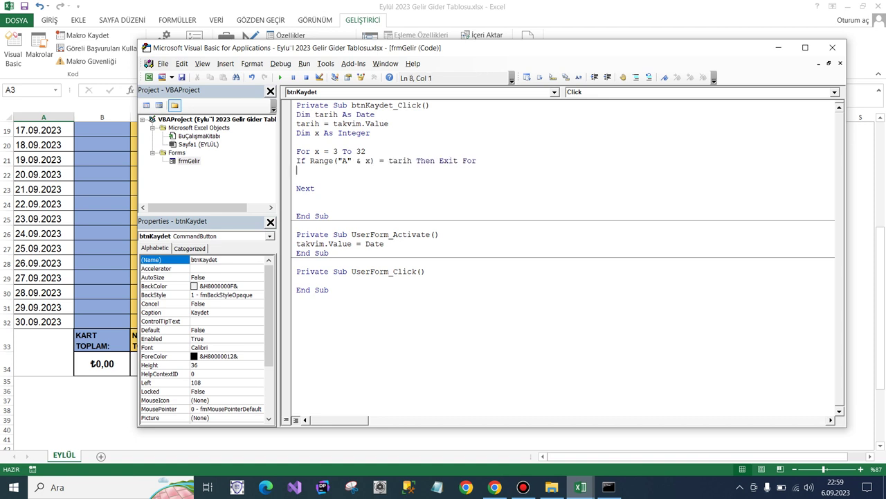
pyautogui.hotkey('shift', 'Down')
pyautogui.hotkey('shift', 'Down')
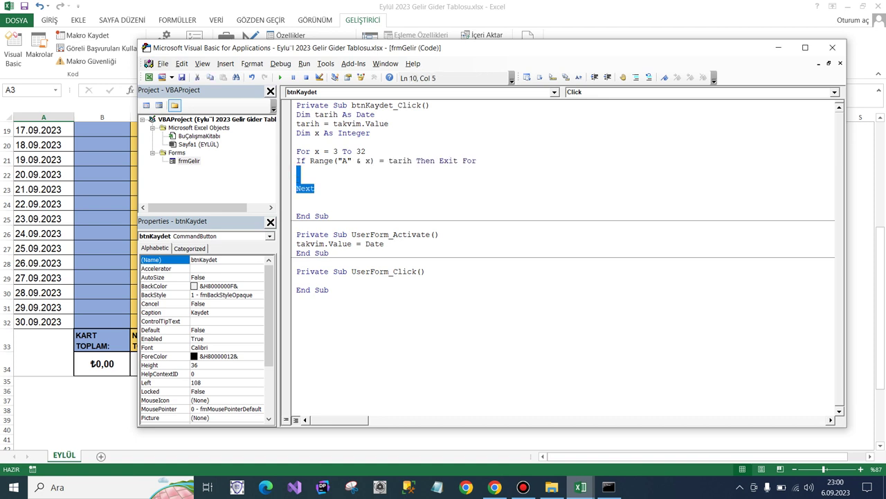
pyautogui.hotkey('shift', 'Up')
pyautogui.press('Delete')
pyautogui.press('Delete')
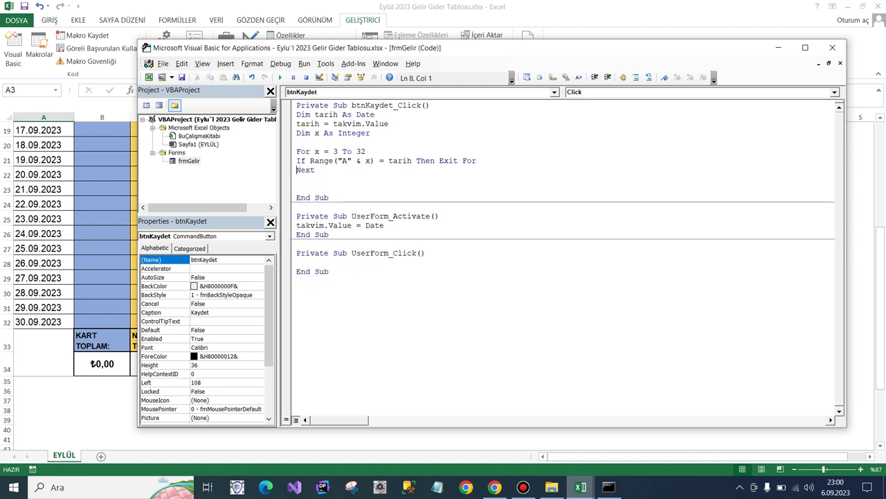
# Start an 'If CDbl' statement on the empty line after Next.
pyautogui.click(351, 180)
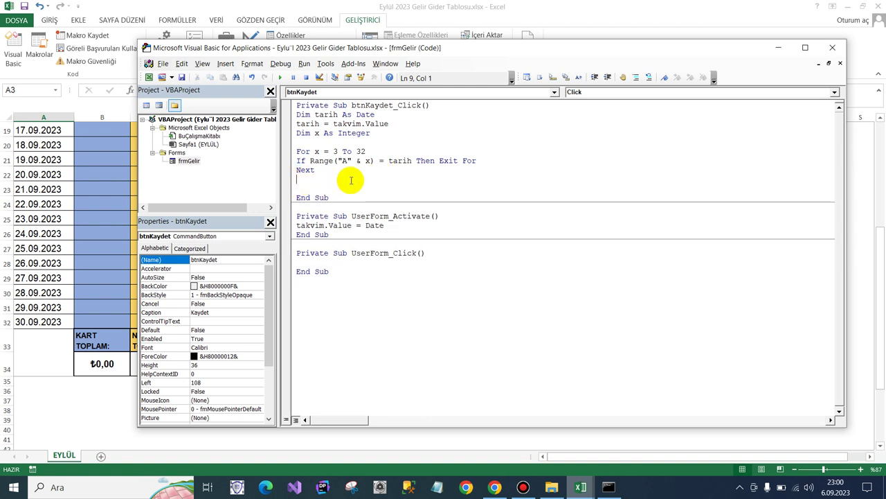
pyautogui.write('range')
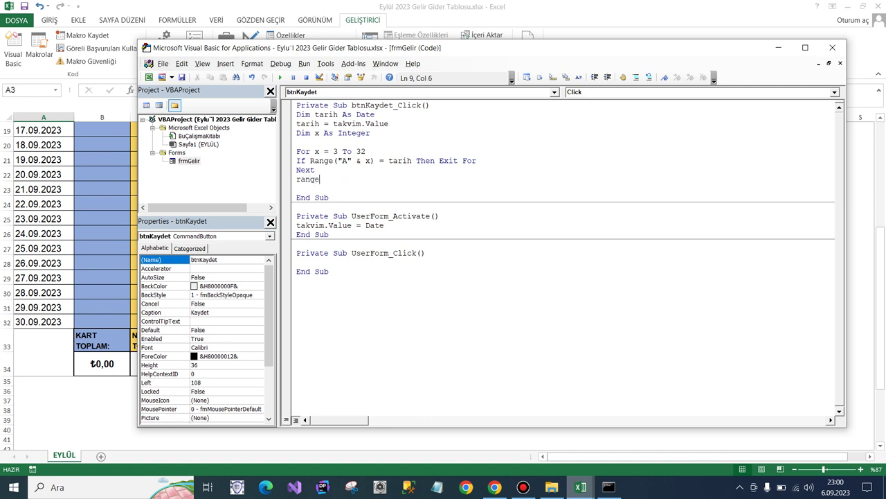
pyautogui.write('("B')
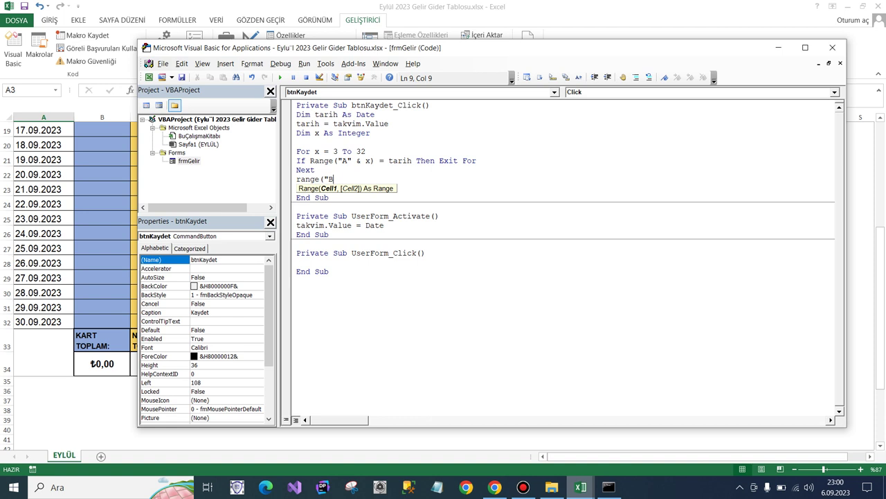
pyautogui.press('BackSpace')
pyautogui.press('BackSpace')
pyautogui.press('BackSpace')
pyautogui.press('BackSpace')
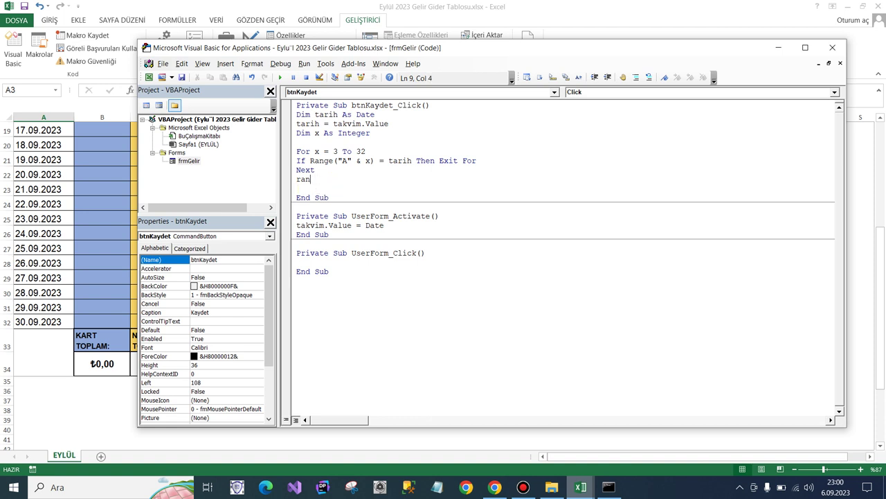
pyautogui.press('BackSpace')
pyautogui.press('BackSpace')
pyautogui.press('BackSpace')
pyautogui.press('BackSpace')
pyautogui.write('if')
pyautogui.write('cd')
pyautogui.write('bl')
pyautogui.hotkey('ctrl', 'space')
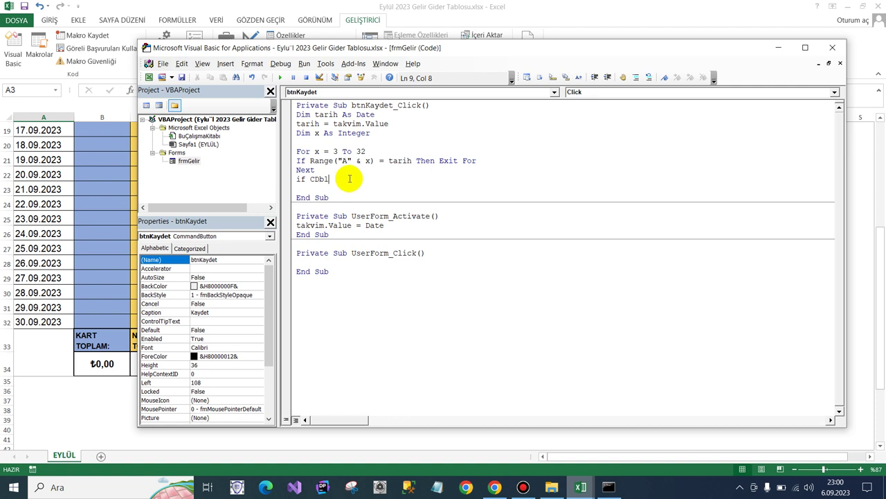
# Complete the line 9 condition as If CDbl(txtKart)>0 Then.
pyautogui.write('(')
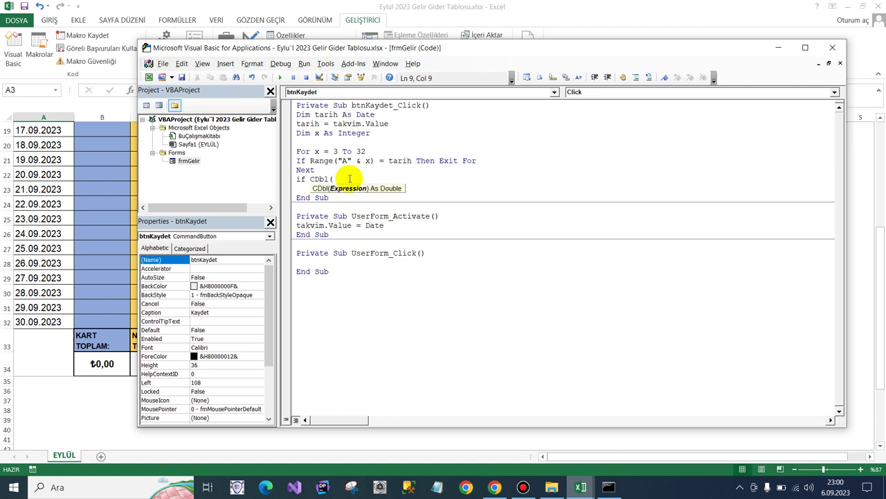
pyautogui.write('txtKa')
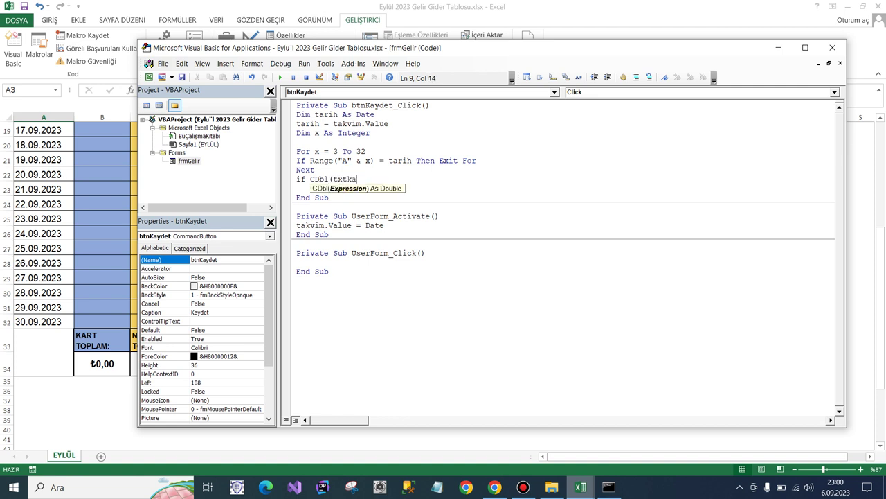
pyautogui.write('rt)')
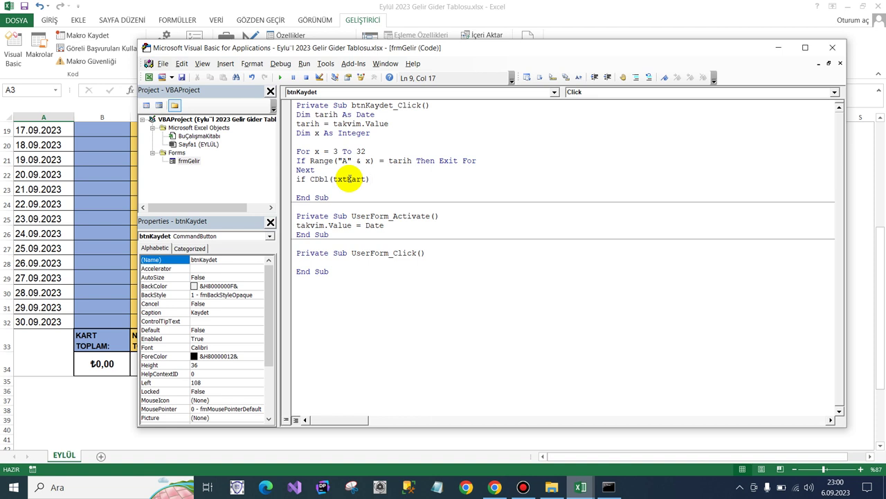
pyautogui.write('>0')
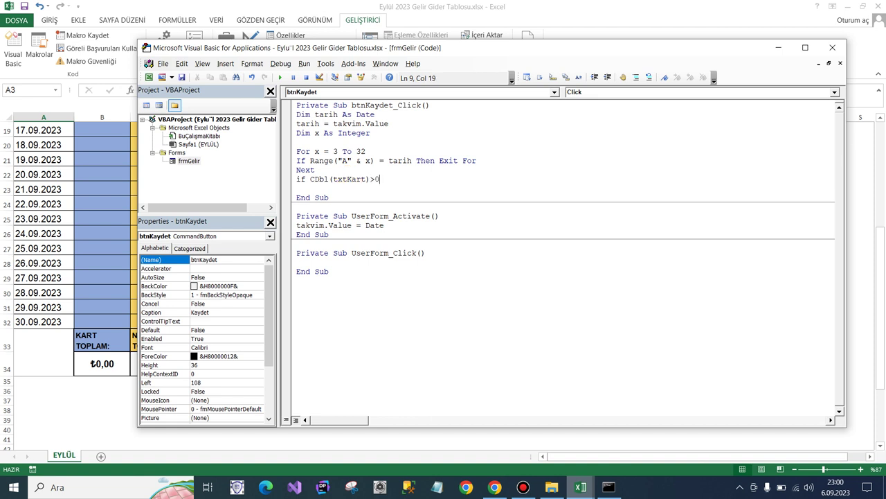
pyautogui.write(' t')
pyautogui.write('hen')
pyautogui.click(83, 187)
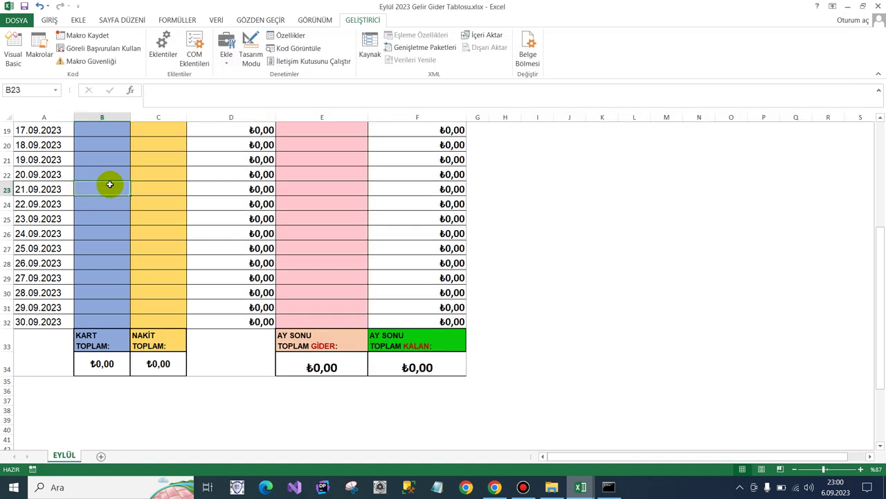
pyautogui.scroll(5, 111, 183)
pyautogui.scroll(1, 111, 183)
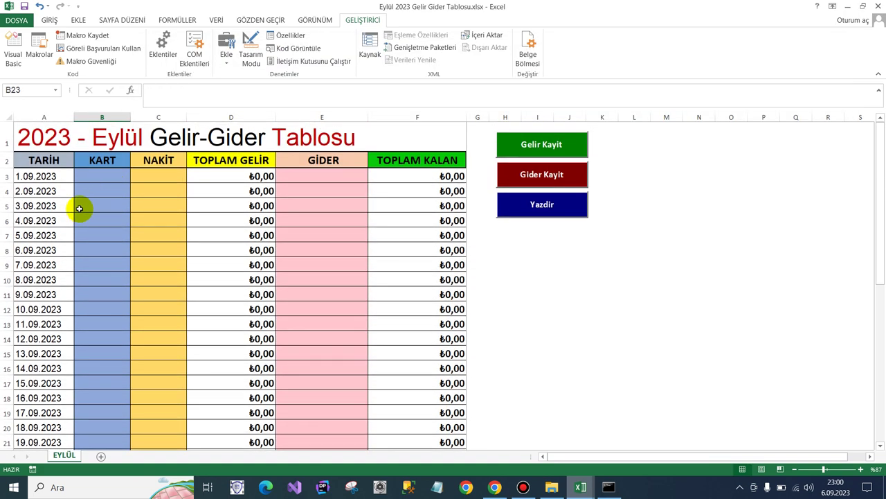
pyautogui.click(43, 250)
pyautogui.click(90, 251)
pyautogui.moveTo(581, 487)
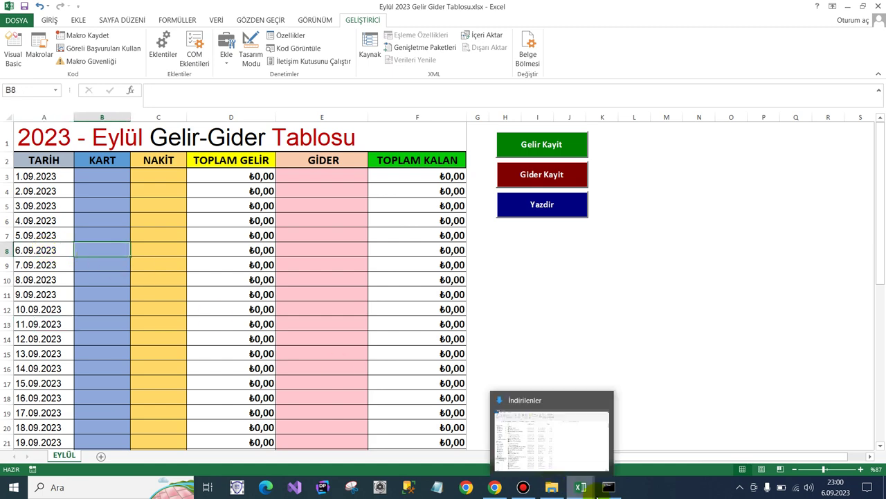
pyautogui.click(614, 424)
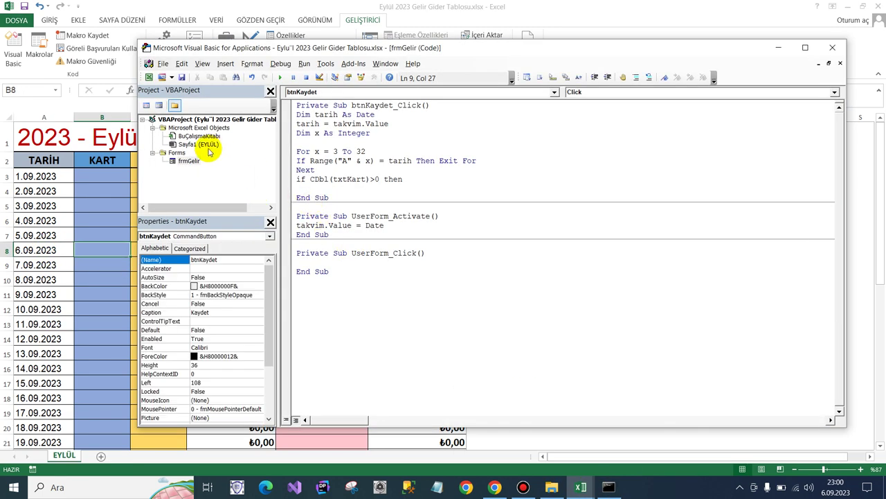
pyautogui.click(186, 161)
pyautogui.doubleClick(185, 165)
pyautogui.click(376, 118)
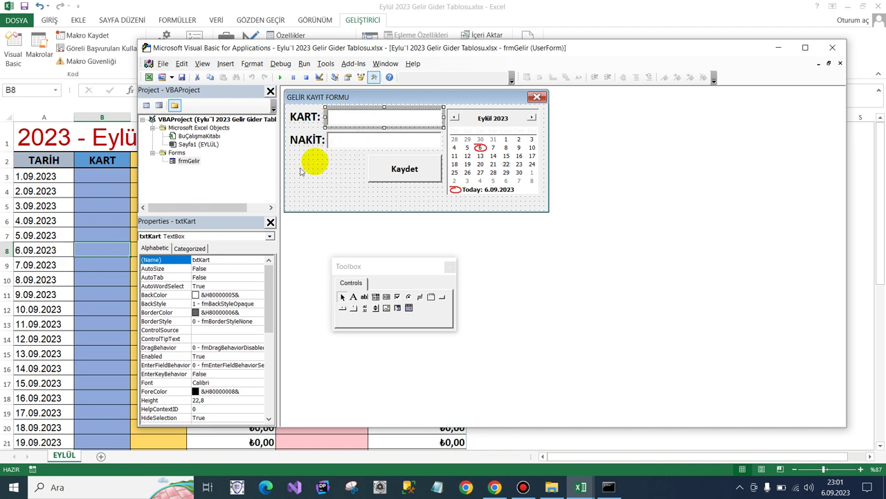
pyautogui.click(114, 250)
pyautogui.click(153, 250)
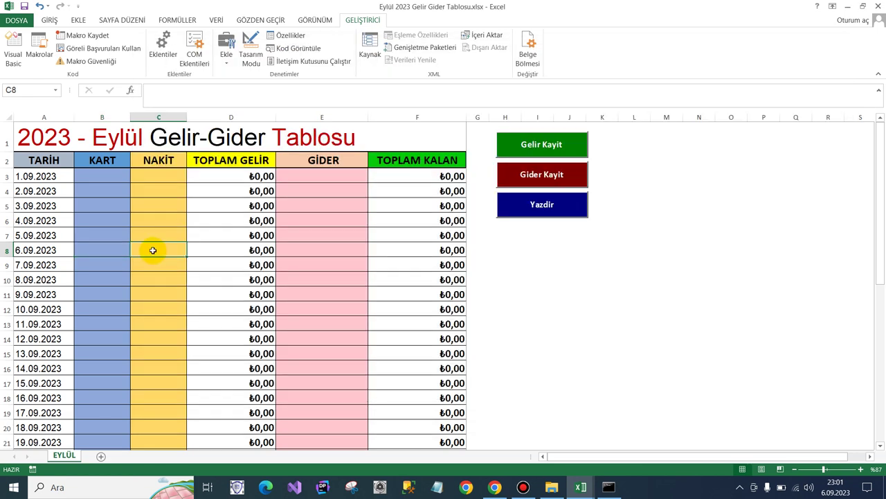
pyautogui.moveTo(581, 484)
pyautogui.click(617, 441)
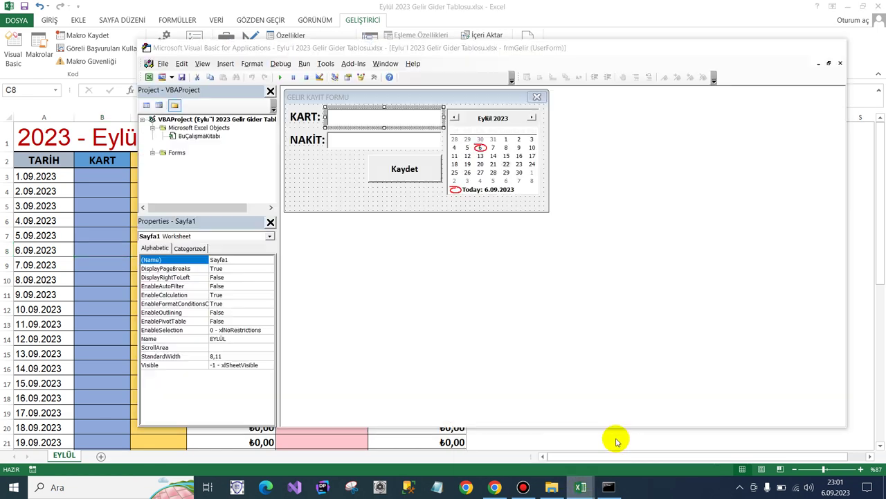
pyautogui.doubleClick(425, 173)
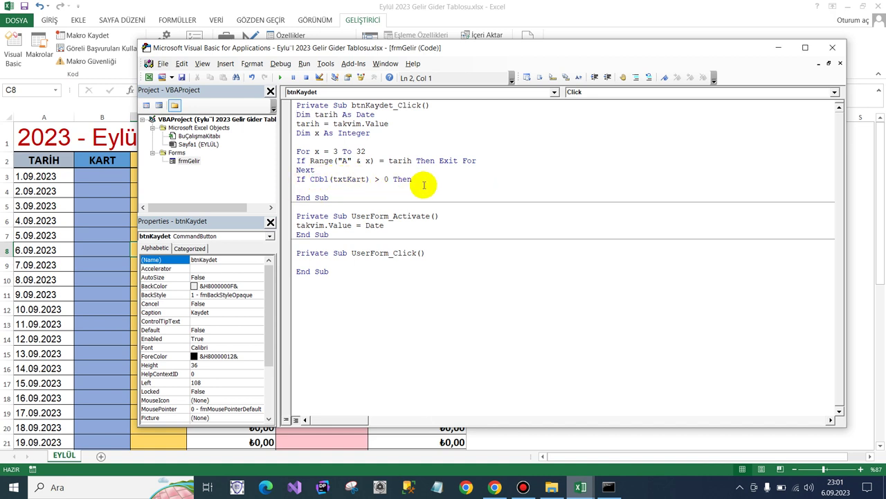
# After Then on line 9, write Range("B"&x)=CDbl(Range("B"&x))+CDbl(txtKart).
pyautogui.click(423, 180)
pyautogui.write('rang')
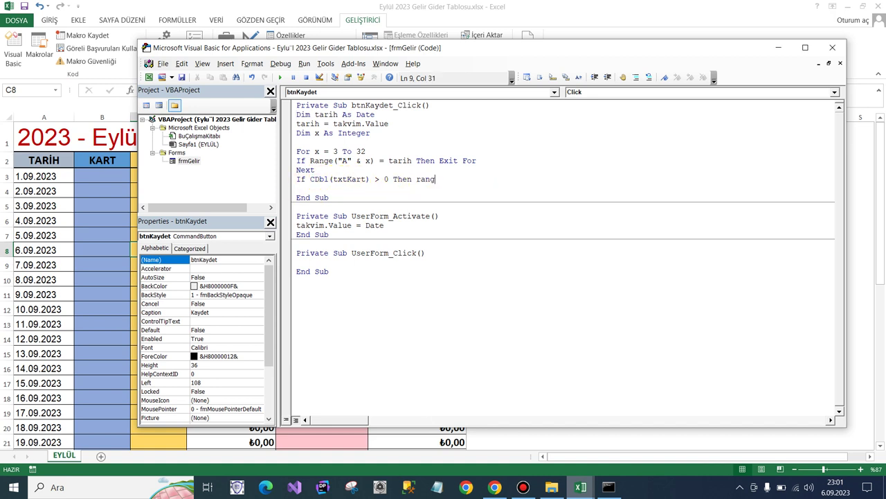
pyautogui.write('e("')
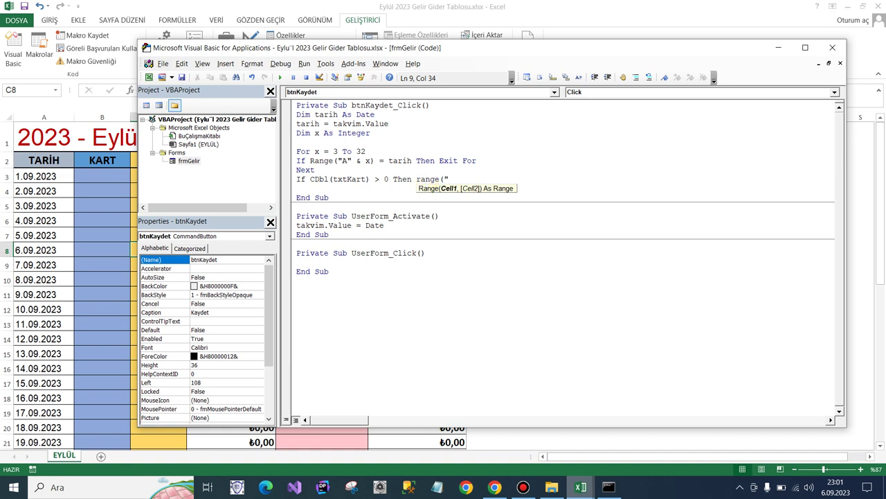
pyautogui.write('B"&')
pyautogui.write('x)')
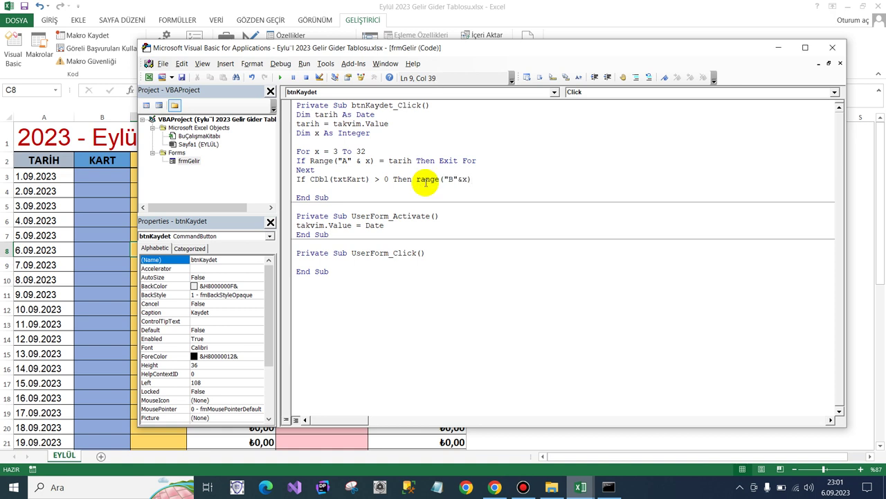
pyautogui.write('=')
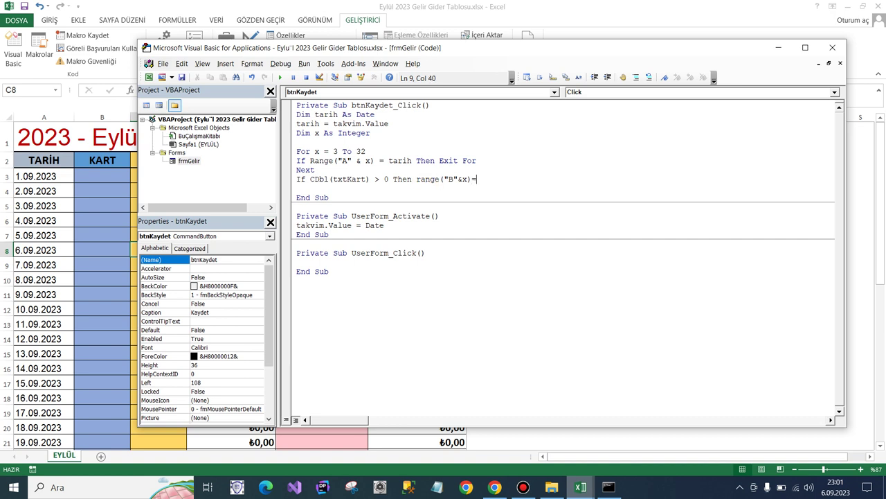
pyautogui.write('CDbl')
pyautogui.write('(txt')
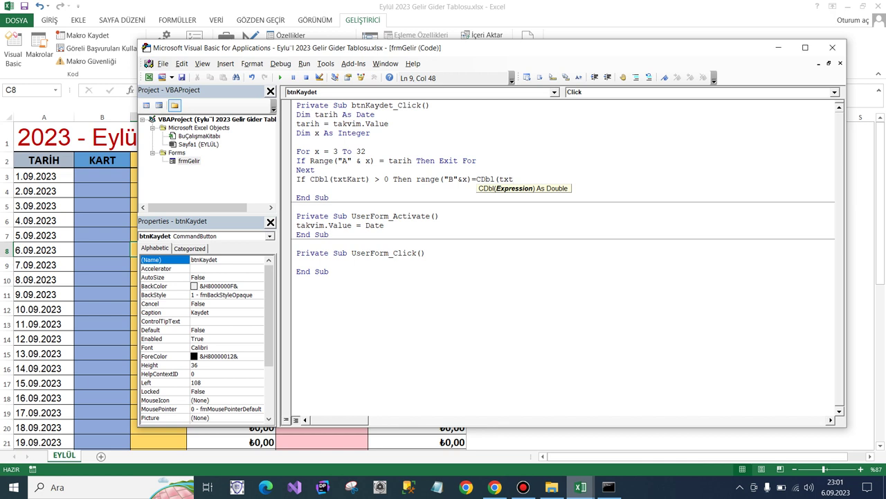
pyautogui.press('BackSpace')
pyautogui.press('BackSpace')
pyautogui.press('BackSpace')
pyautogui.write('rang')
pyautogui.write('e(')
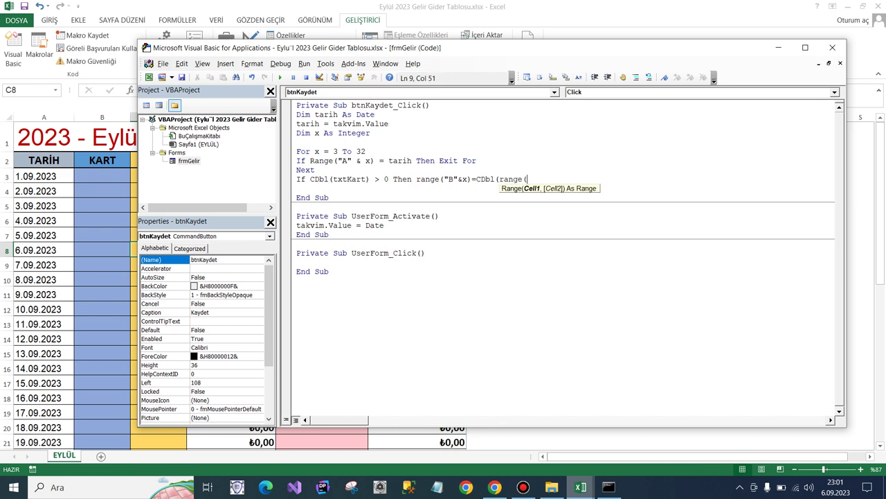
pyautogui.write('"B"')
pyautogui.write('&x)')
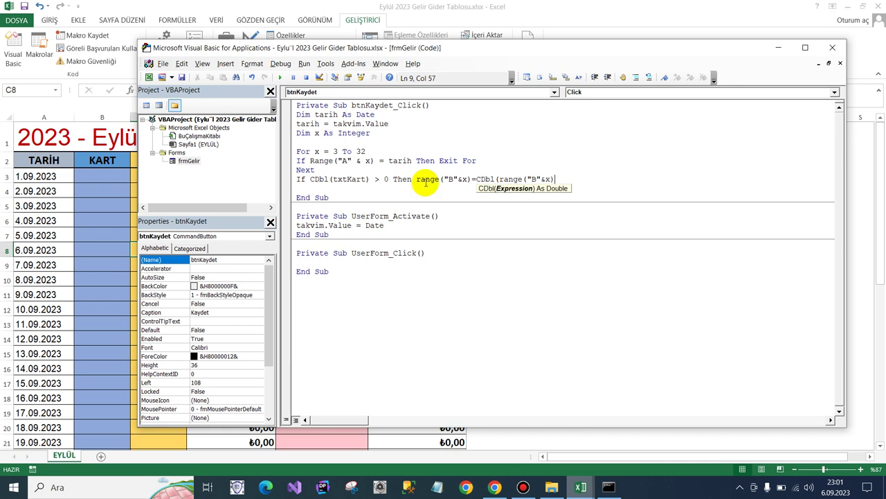
pyautogui.write(')')
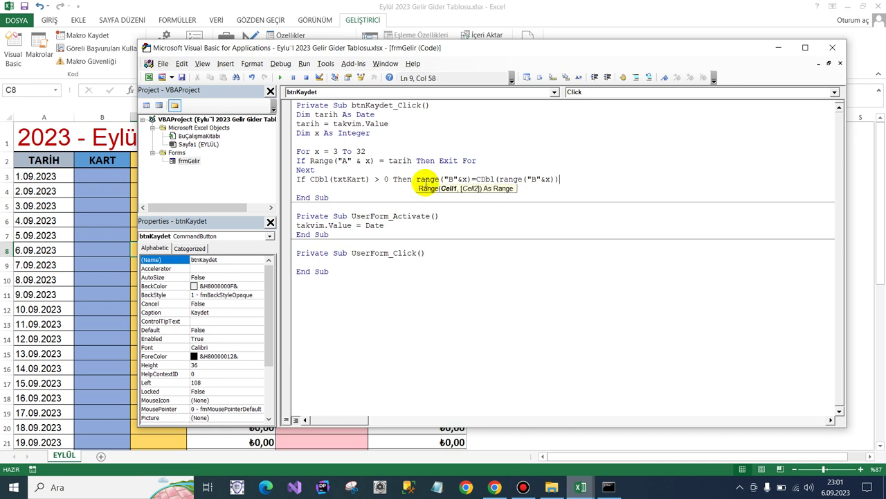
pyautogui.write('+CDbl')
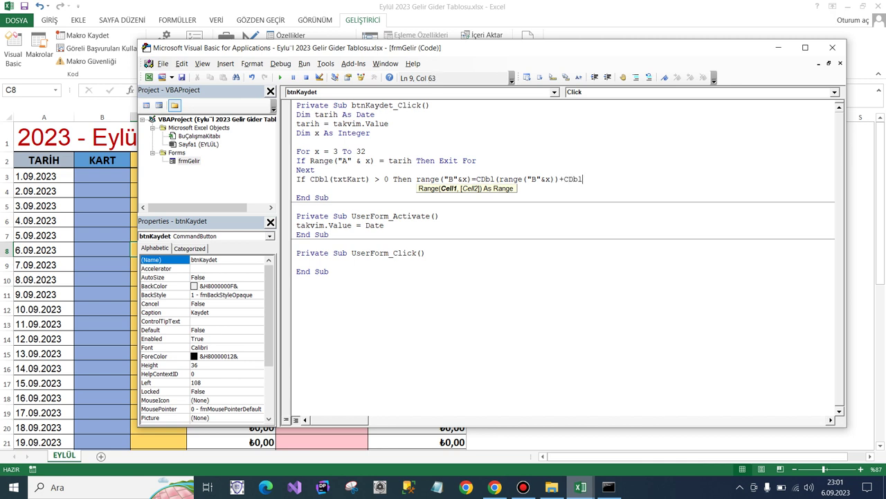
pyautogui.write('(txtKa')
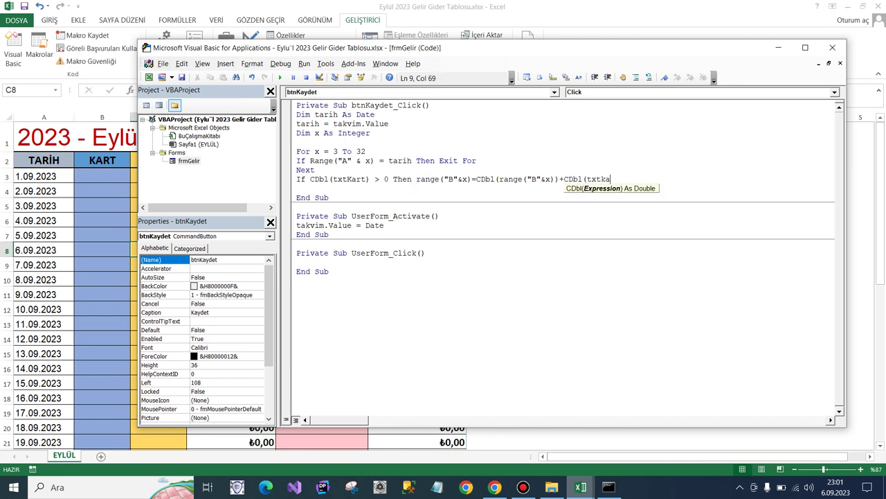
pyautogui.write('rt)')
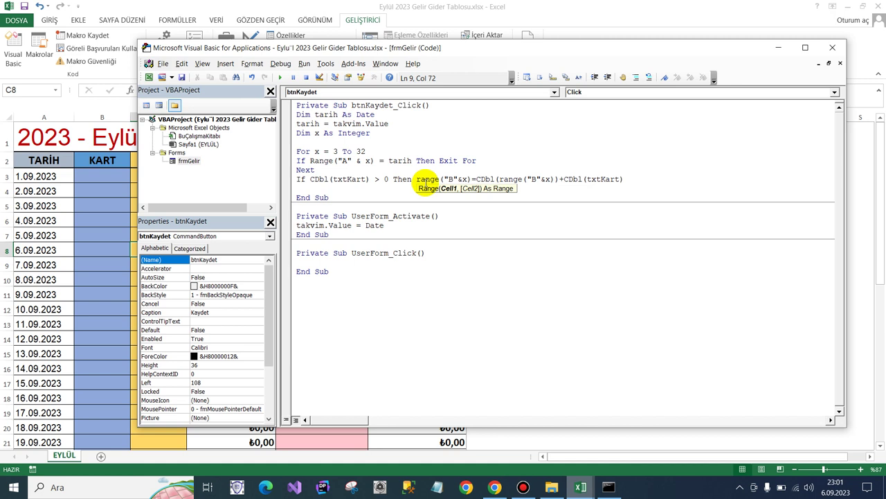
pyautogui.press('Return')
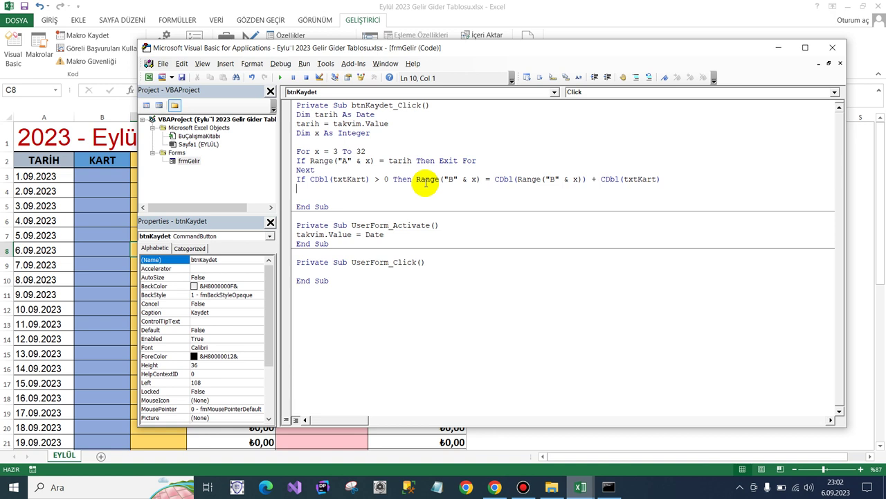
# Duplicate the card-amount line as a cash line using txtNakit and column C.
pyautogui.hotkey('shift', 'Up')
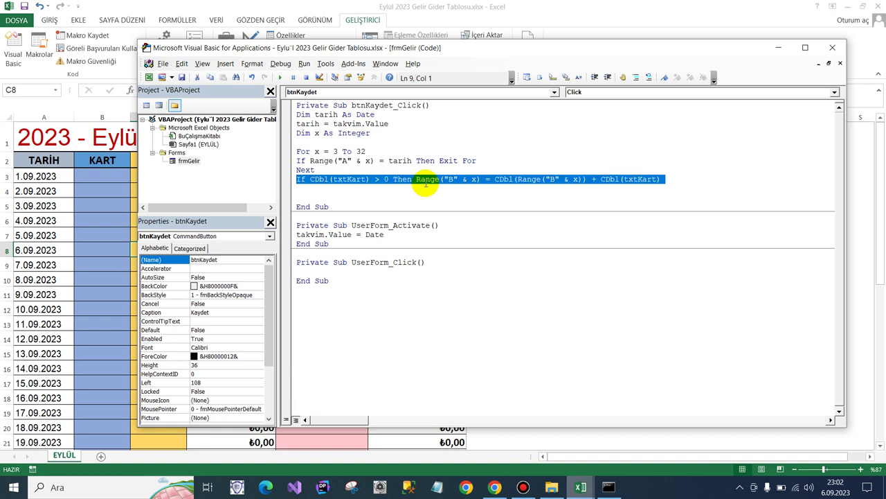
pyautogui.hotkey('ctrl', 'c')
pyautogui.press('Down')
pyautogui.hotkey('ctrl', 'v')
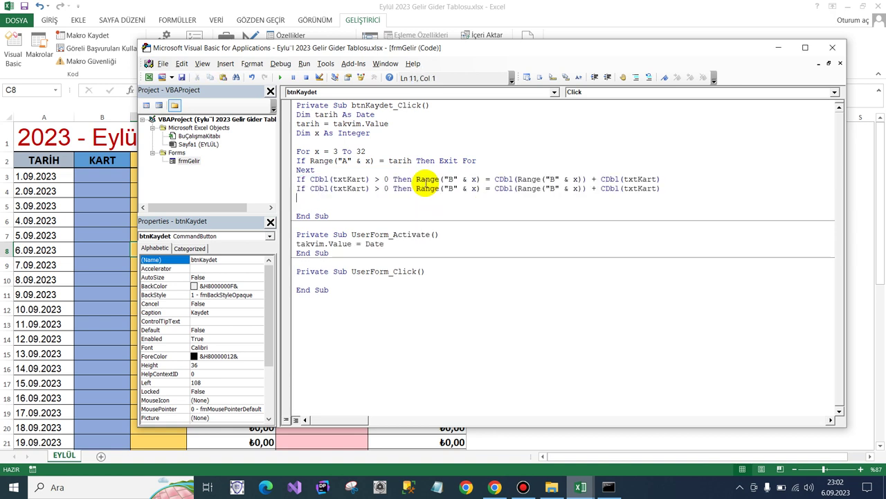
pyautogui.doubleClick(349, 189)
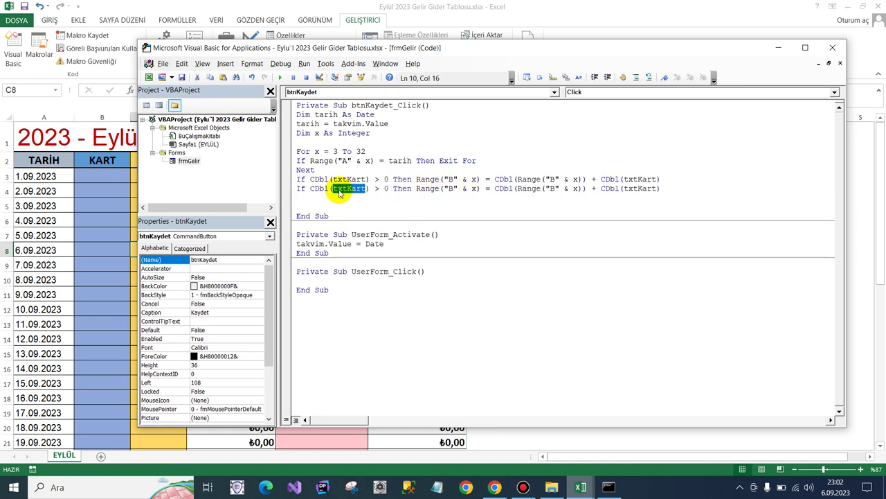
pyautogui.write('txtNakit')
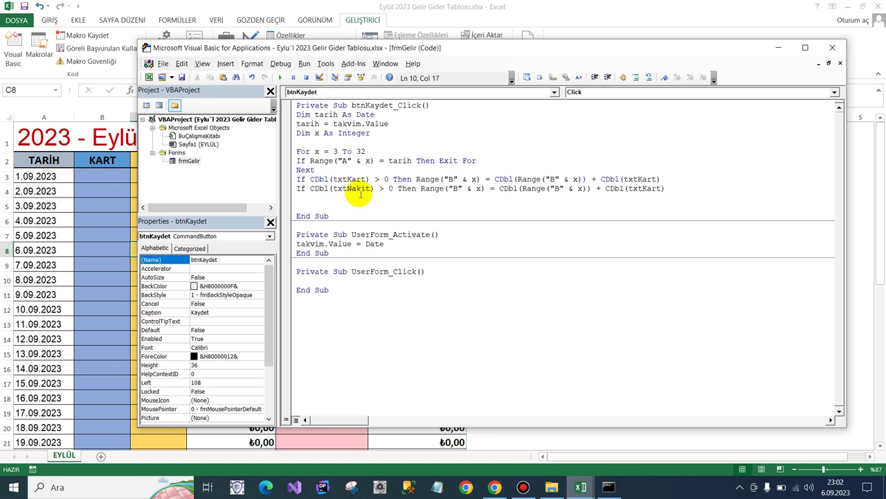
pyautogui.doubleClick(455, 188)
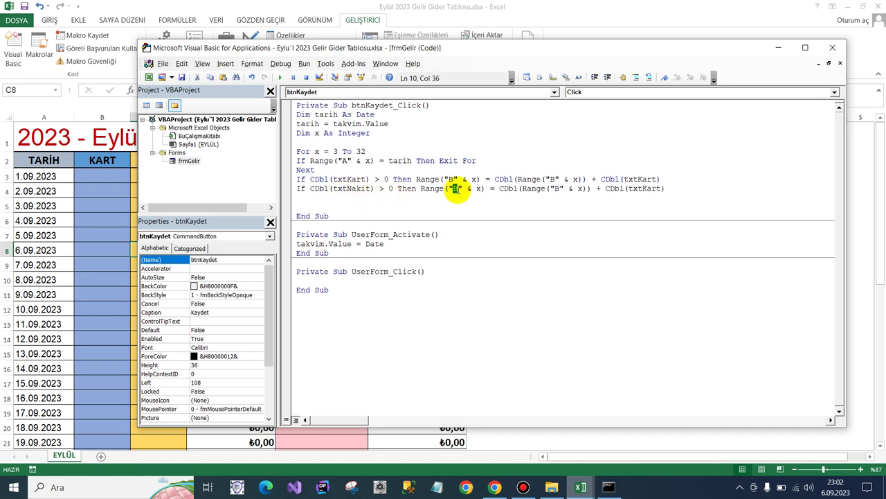
pyautogui.write('C')
pyautogui.doubleClick(554, 188)
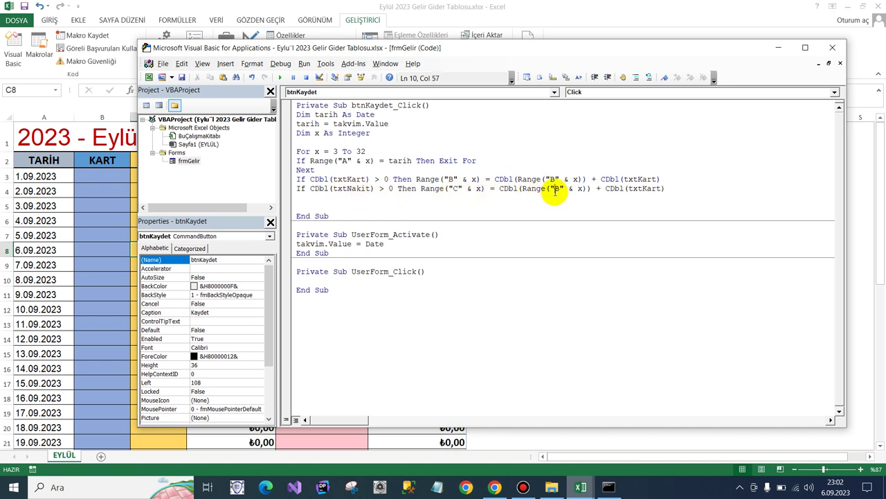
pyautogui.moveTo(555, 188); pyautogui.dragTo(558, 188)
pyautogui.write('C')
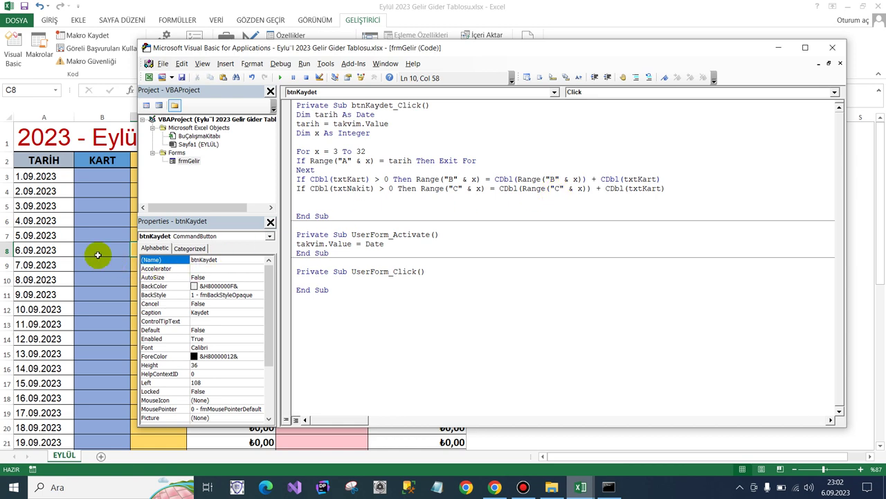
# Replace the remaining txtKart on the cash line with txtNakit.
pyautogui.click(135, 252)
pyautogui.click(581, 487)
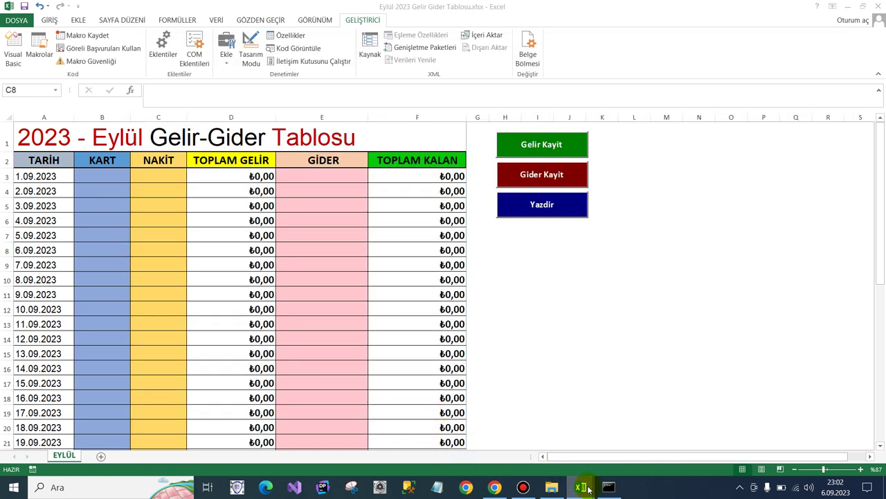
pyautogui.click(604, 435)
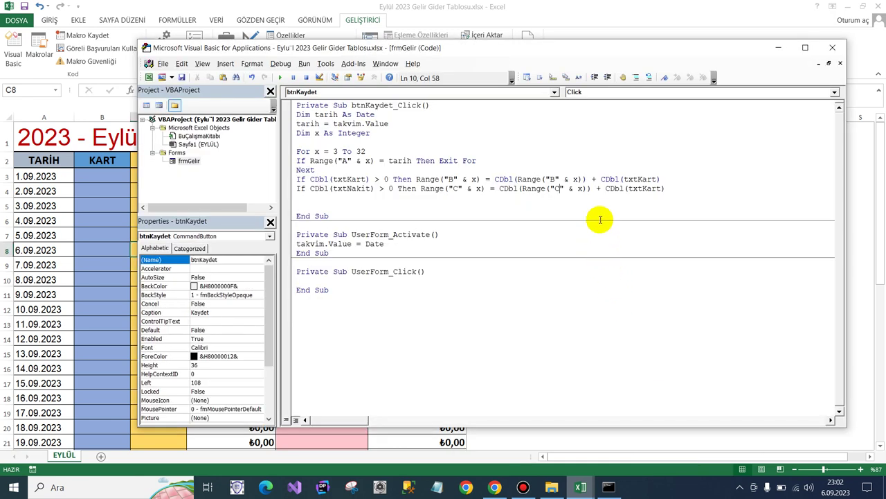
pyautogui.doubleClick(640, 188)
pyautogui.write('txt')
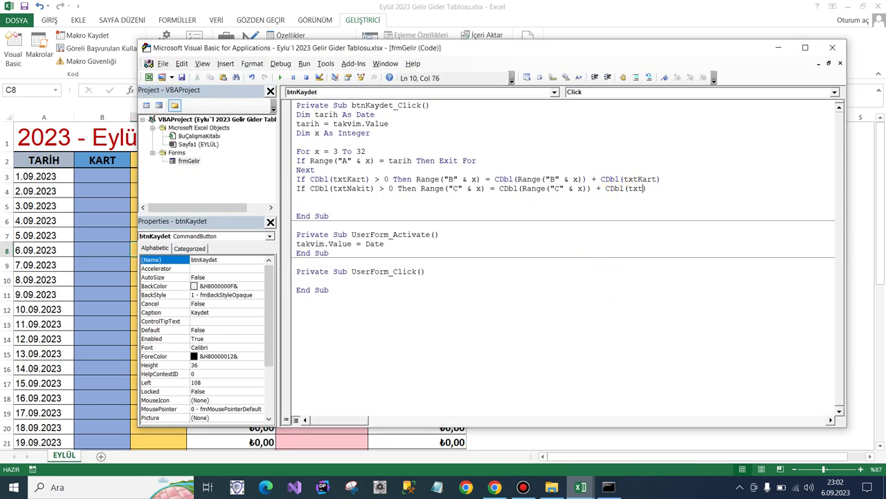
pyautogui.write('Nakit')
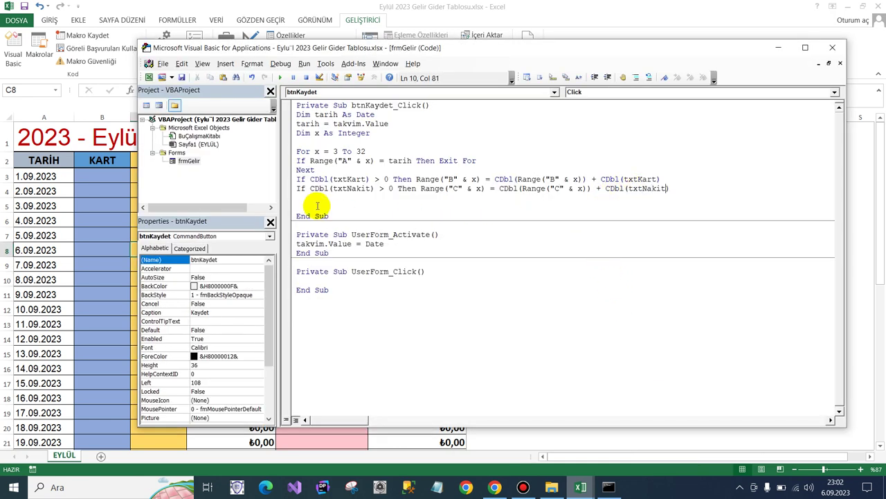
pyautogui.click(299, 197)
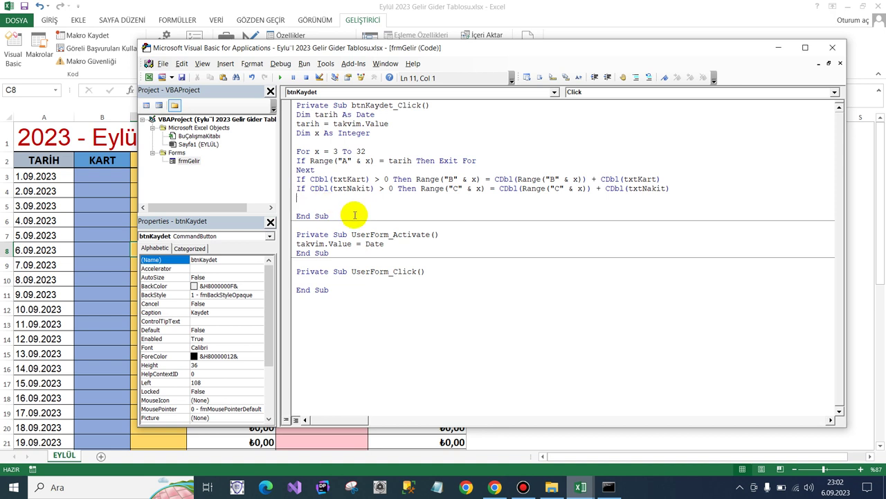
# Add Unload Me and MsgBox tarih + " Tarihine Gelir Kaydedildi...", then return to the worksheet.
pyautogui.write('unload me')
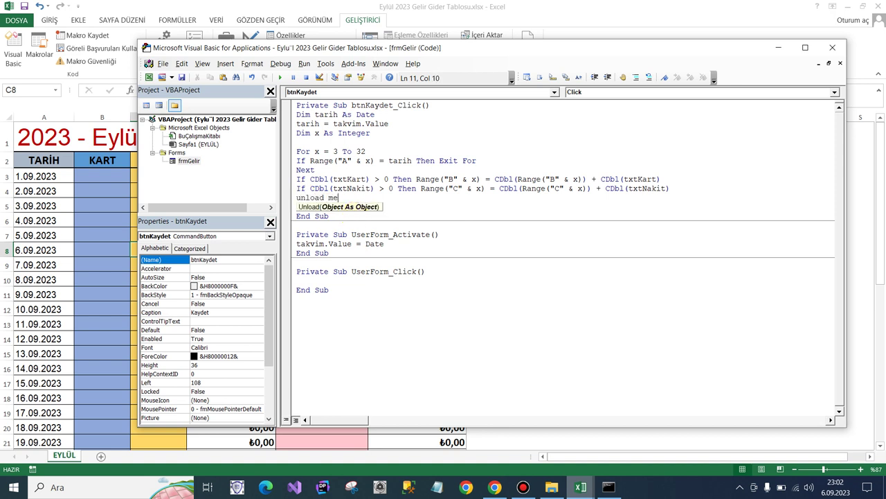
pyautogui.press('Return')
pyautogui.write('msg')
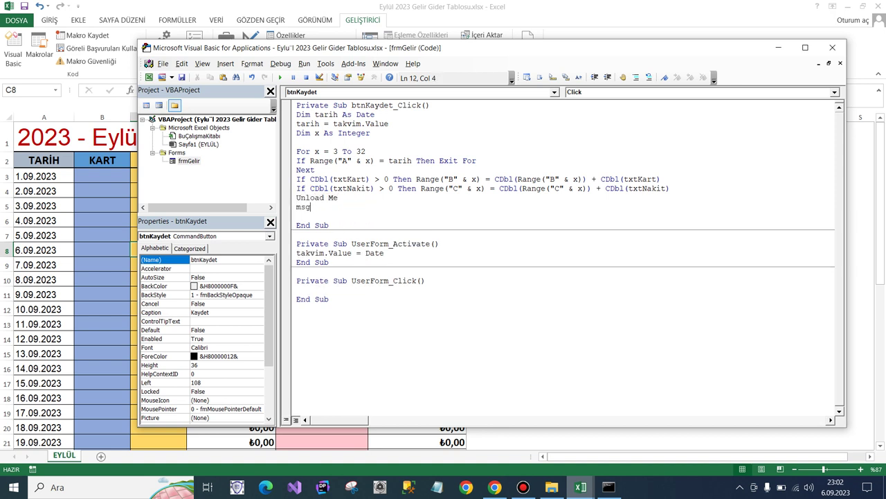
pyautogui.write('box "')
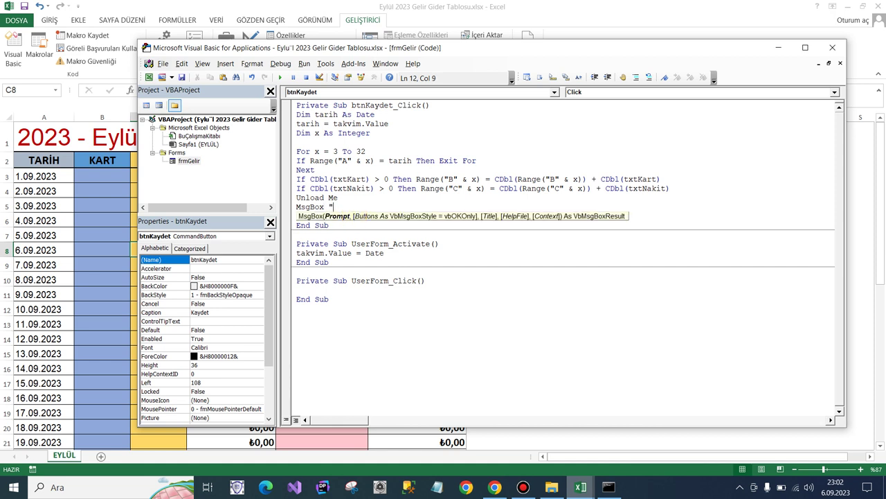
pyautogui.write('Kayıt ')
pyautogui.write('Başarılı')
pyautogui.hotkey('ctrl', 'shift', 'Left')
pyautogui.hotkey('ctrl', 'shift', 'Left')
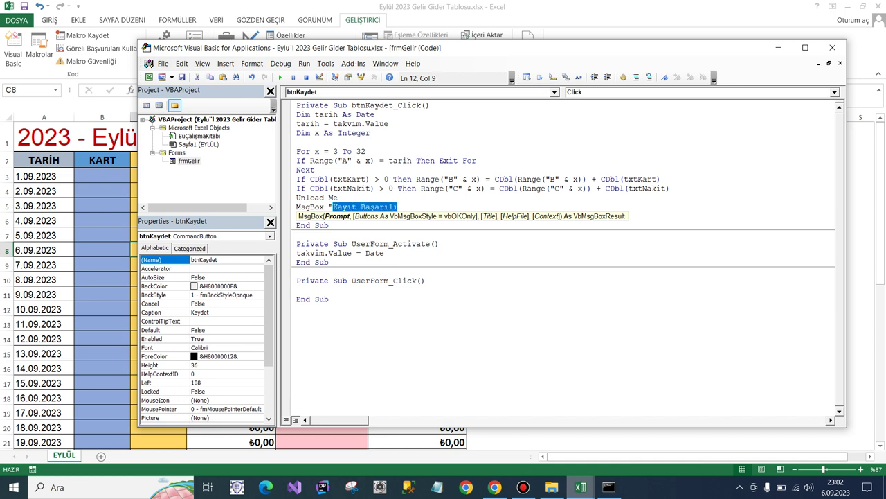
pyautogui.write('Gelir')
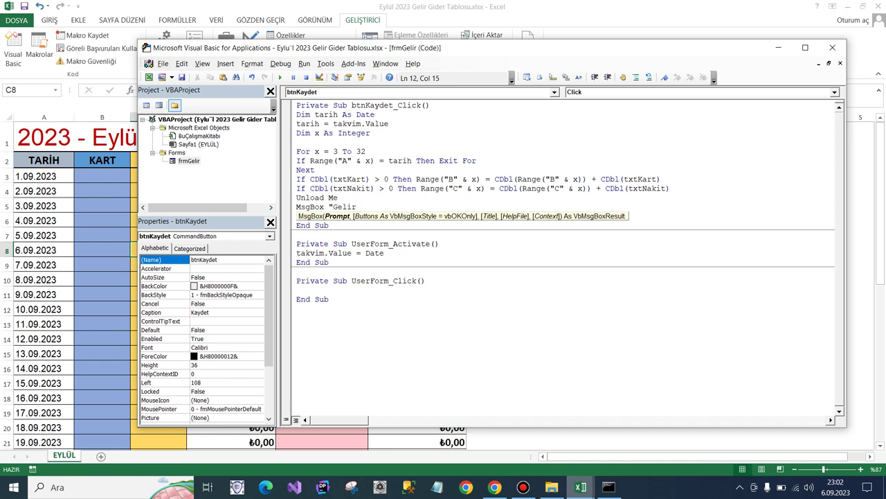
pyautogui.press('BackSpace')
pyautogui.press('BackSpace')
pyautogui.press('BackSpace')
pyautogui.press('BackSpace')
pyautogui.press('BackSpace')
pyautogui.press('BackSpace')
pyautogui.press('BackSpace')
pyautogui.write('ta')
pyautogui.write('rih ')
pyautogui.write('&')
pyautogui.press('BackSpace')
pyautogui.write('+ " ')
pyautogui.write('Ta')
pyautogui.write('rihine ')
pyautogui.write('Gelir Kayde')
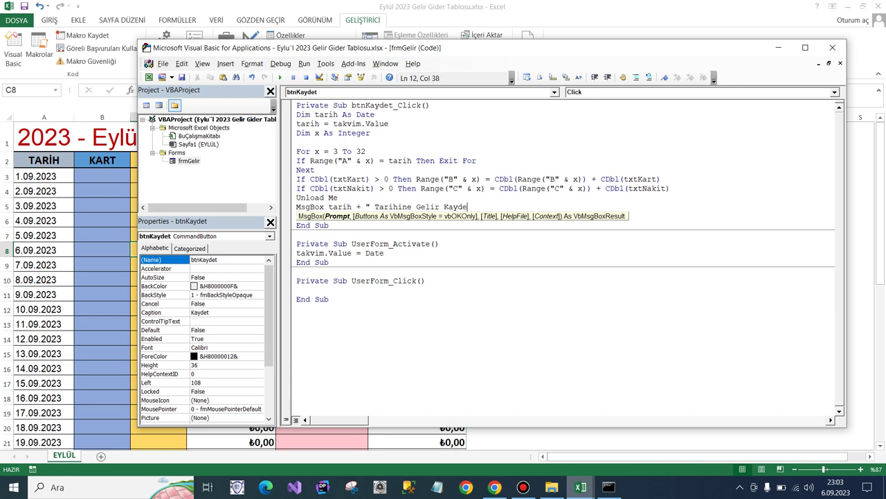
pyautogui.write('dildi..."')
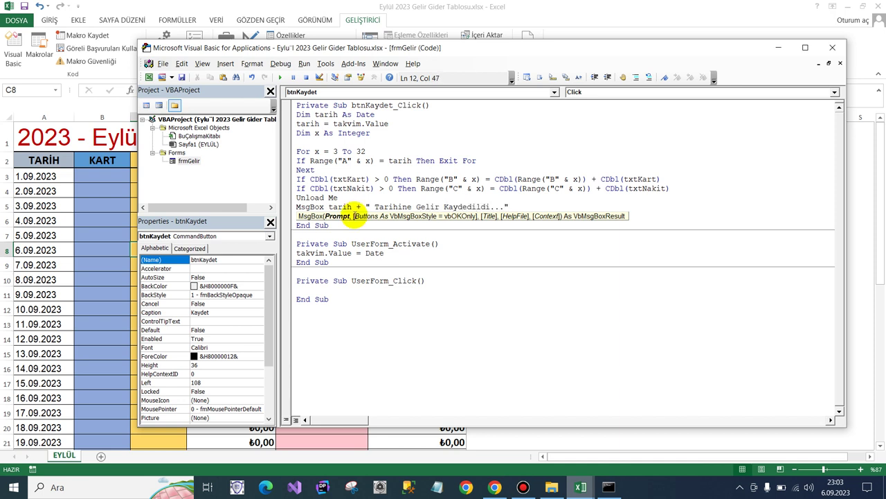
pyautogui.press('Return')
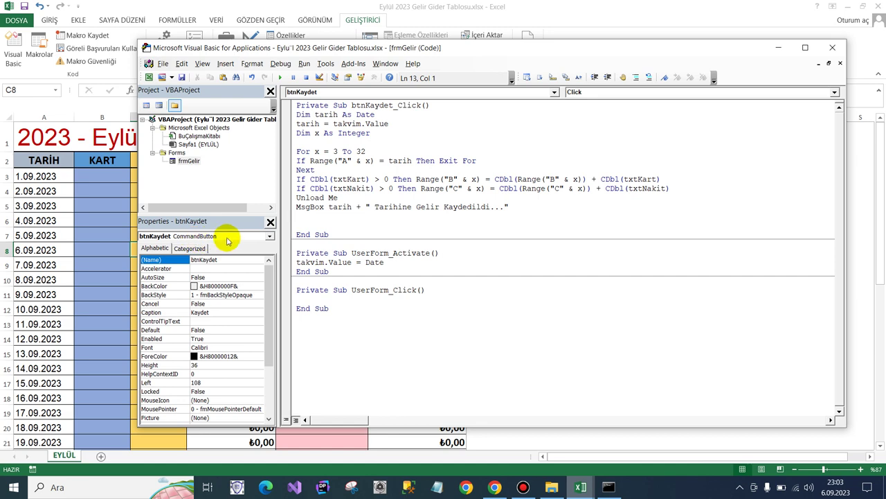
pyautogui.click(92, 207)
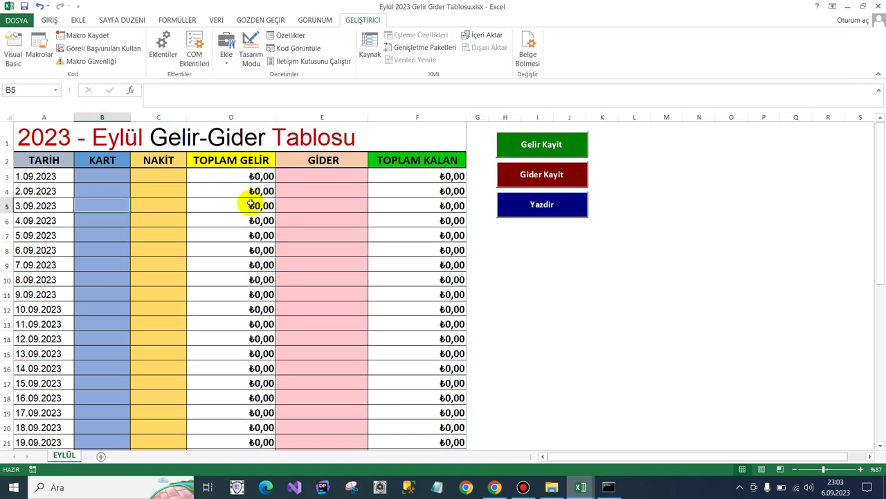
# Enter 500 card and 100 cash income in the Gelir Kayıt form and save.
pyautogui.click(530, 146)
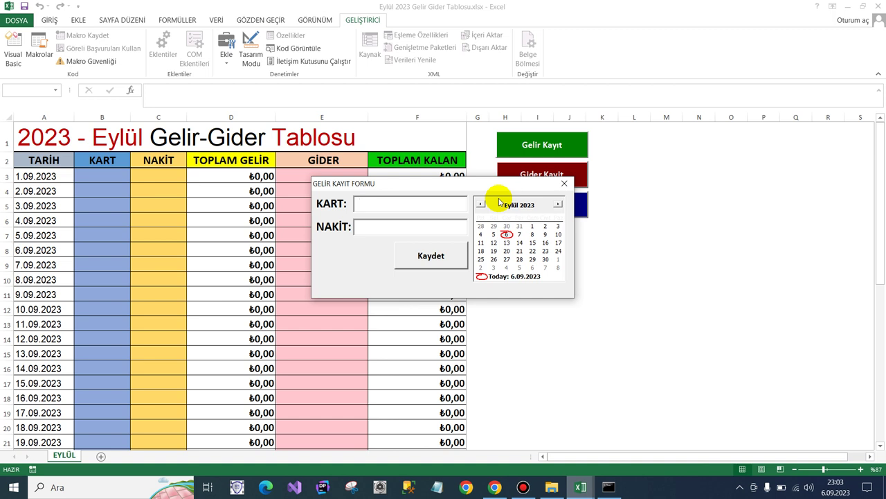
pyautogui.write('500')
pyautogui.press('Tab')
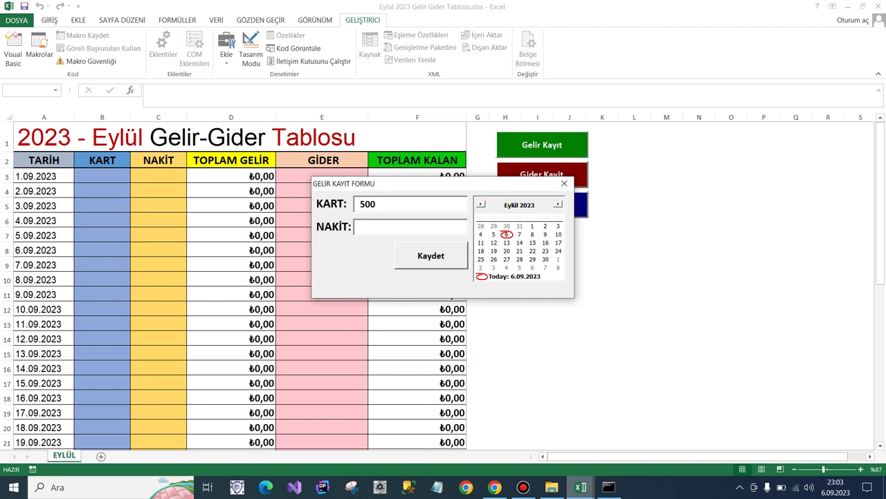
pyautogui.write('100')
pyautogui.click(444, 244)
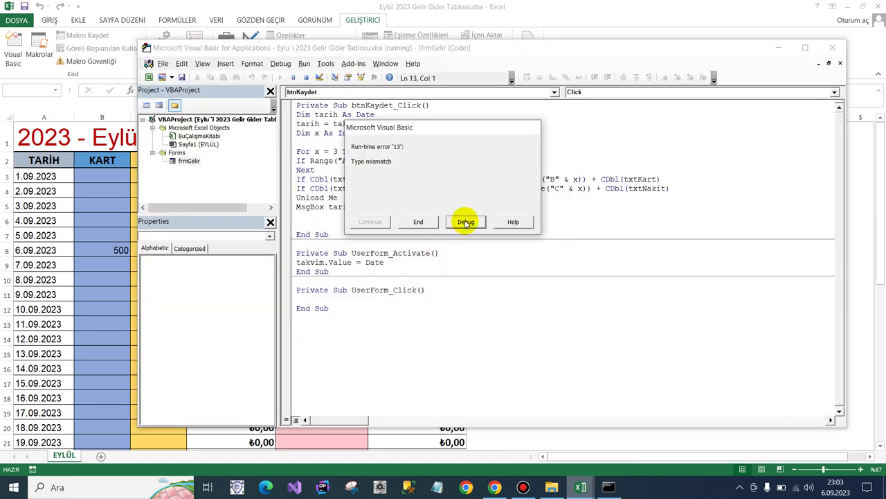
# Debug the message error by replacing + with & and continue the code.
pyautogui.click(466, 221)
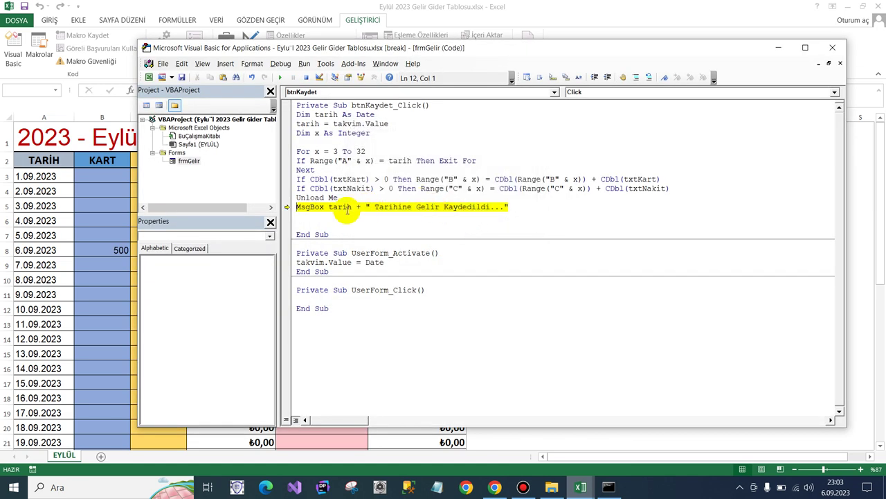
pyautogui.doubleClick(358, 207)
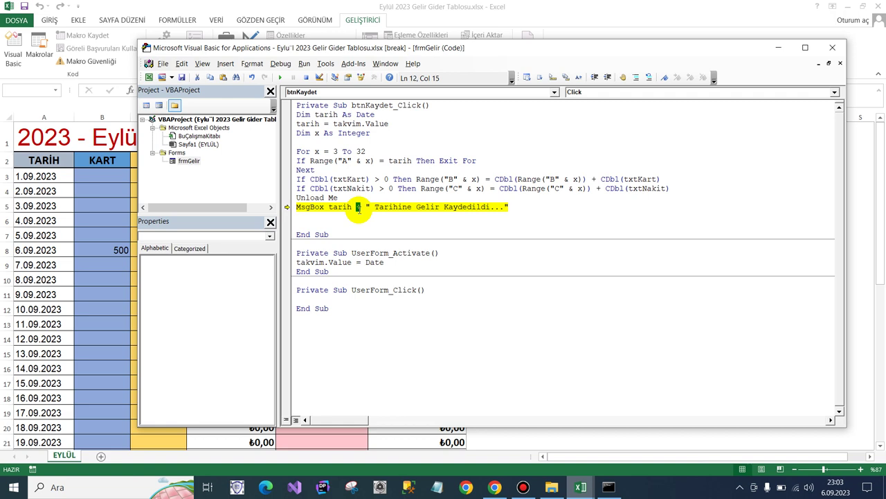
pyautogui.write('&')
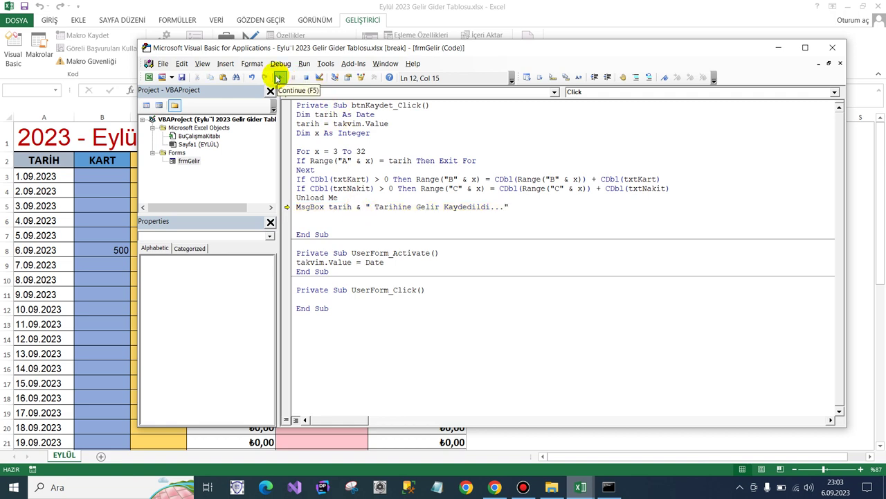
pyautogui.click(277, 78)
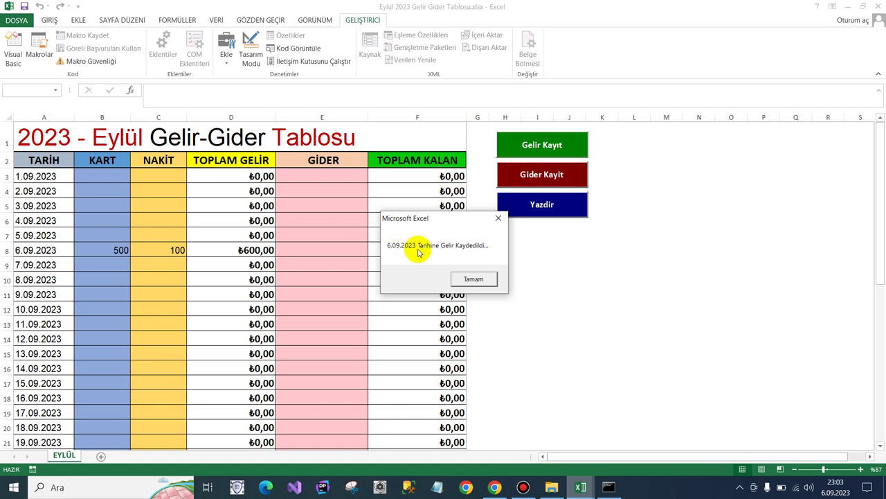
# Save another 400 card and 300 cash income, bringing 6.09.2023 to ₺1.300,00.
pyautogui.click(475, 279)
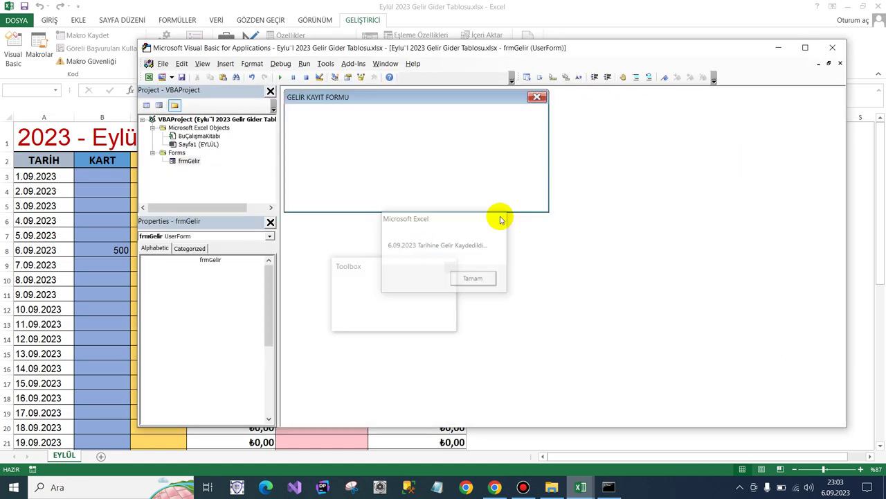
pyautogui.click(88, 252)
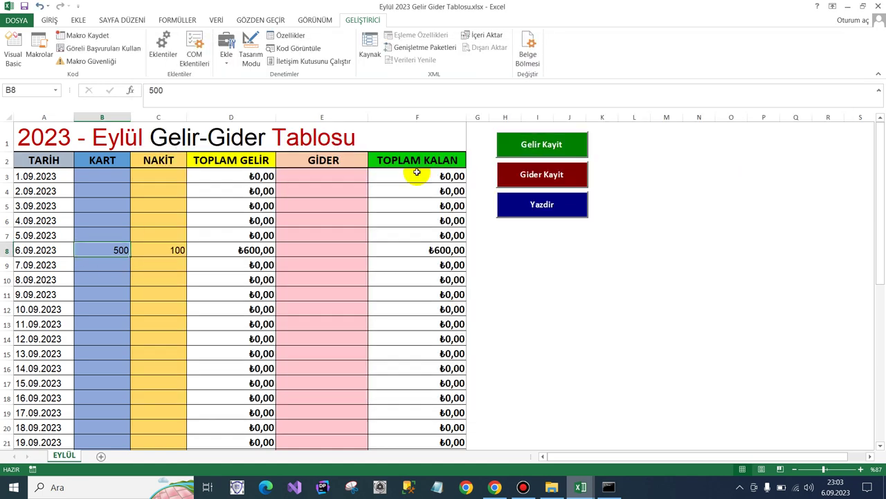
pyautogui.click(544, 146)
pyautogui.write('300')
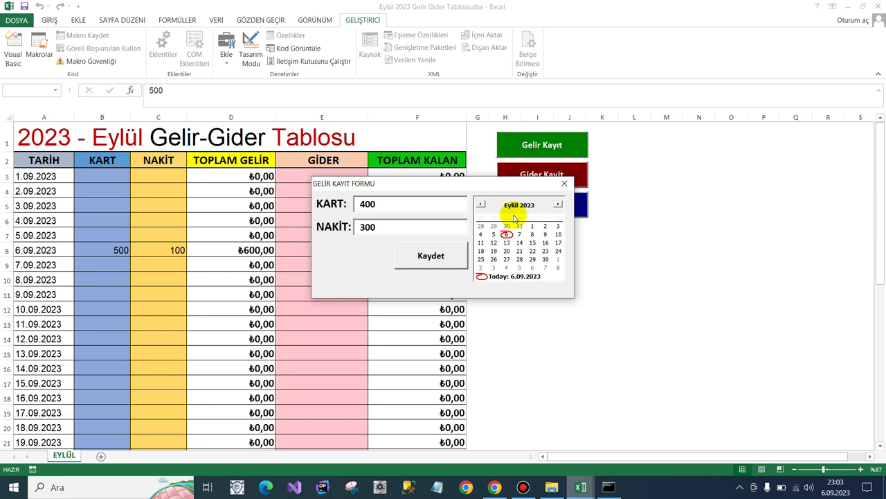
pyautogui.click(433, 255)
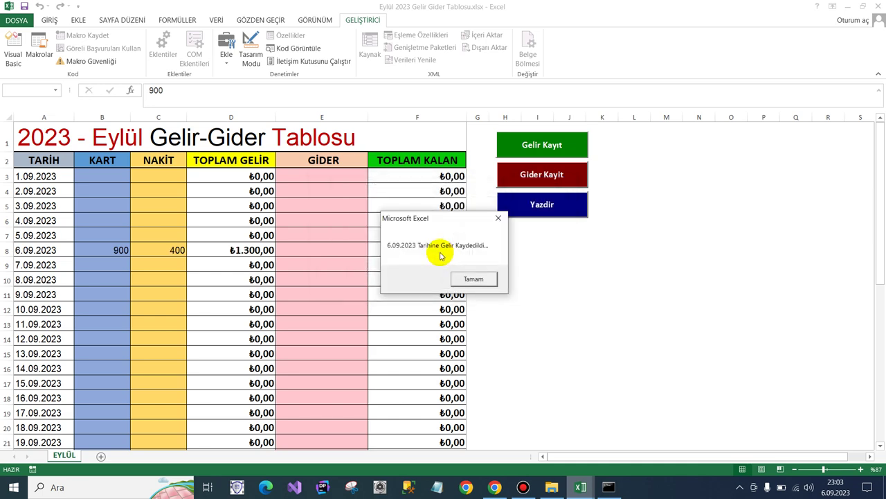
pyautogui.click(475, 278)
# Try saving a card-only income of 100 with the cash box empty.
pyautogui.click(542, 145)
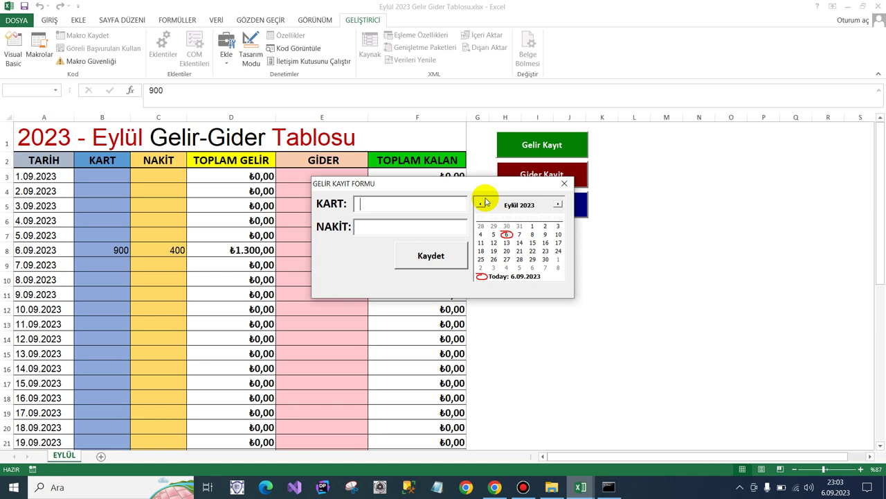
pyautogui.write('100')
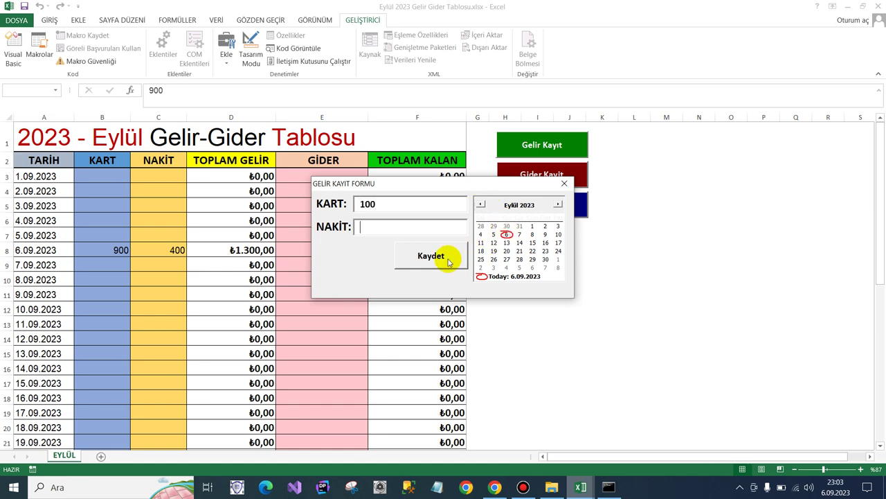
pyautogui.click(448, 258)
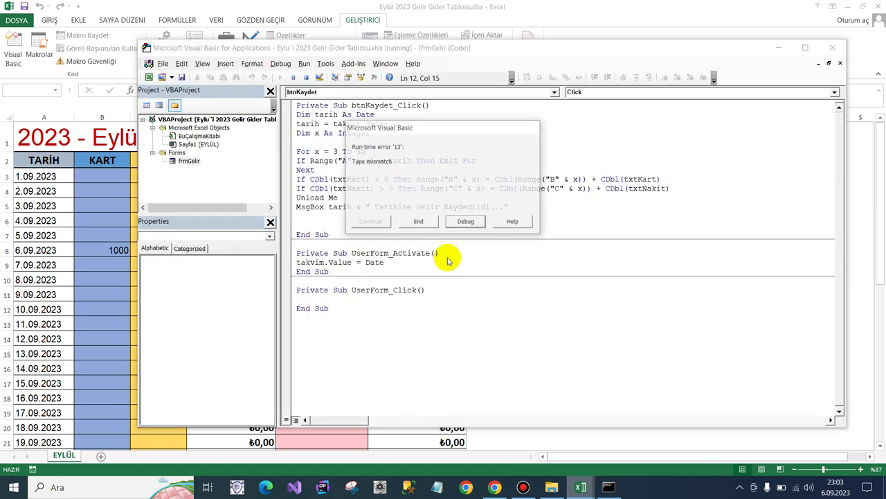
# Debug the type mismatch by adding .Text to the failing line, then resume and stop.
pyautogui.click(466, 222)
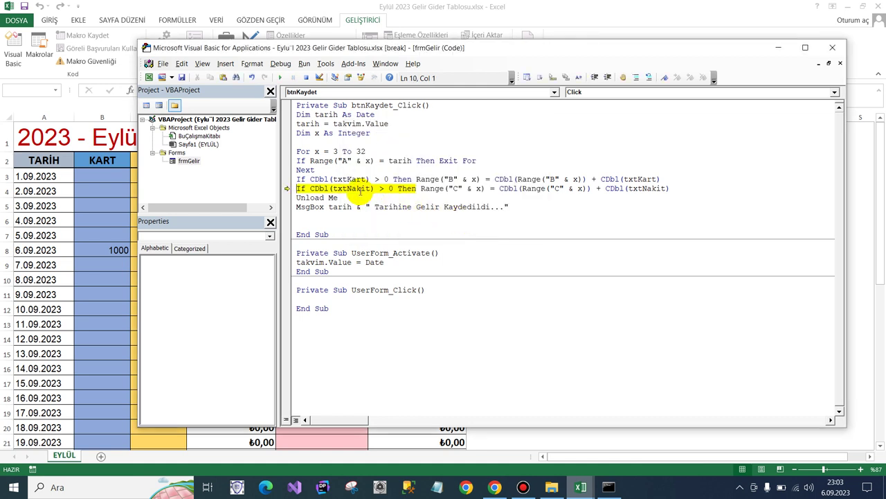
pyautogui.moveTo(356, 187)
pyautogui.write('.te')
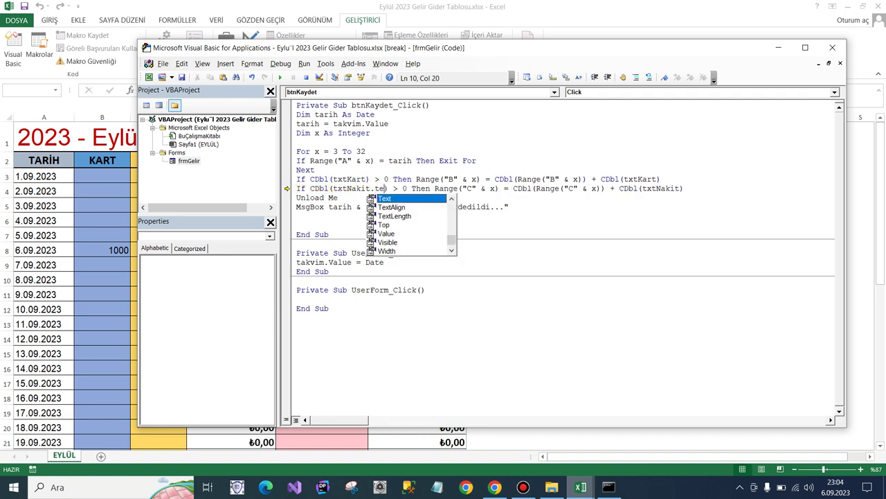
pyautogui.press('Tab')
pyautogui.click(280, 77)
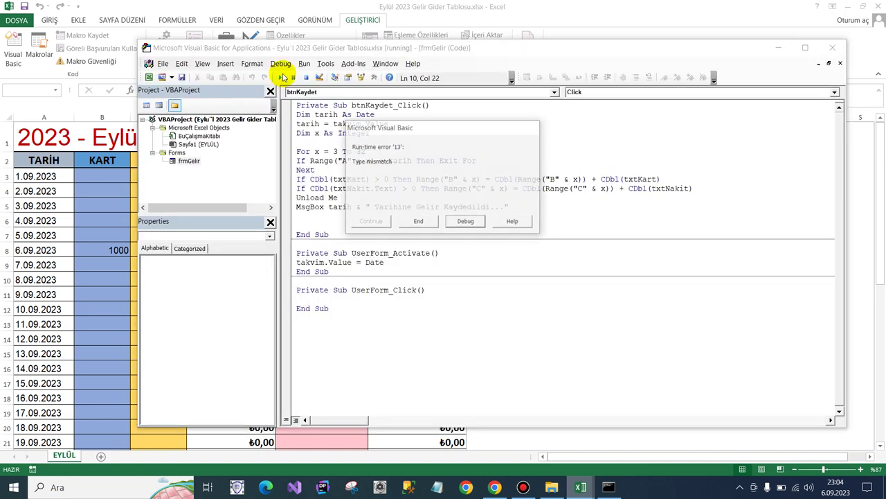
pyautogui.click(408, 221)
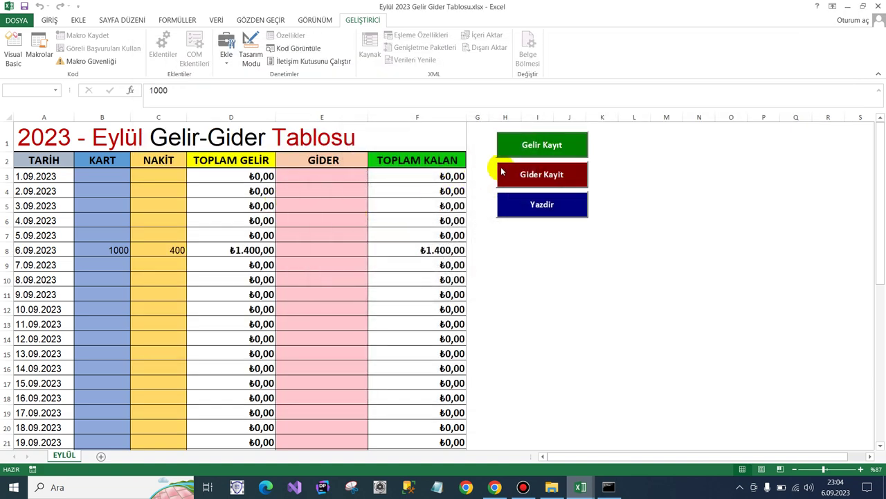
# Retry a card-only income save, inspect the failing line, and reset the macro.
pyautogui.click(531, 145)
pyautogui.write('200')
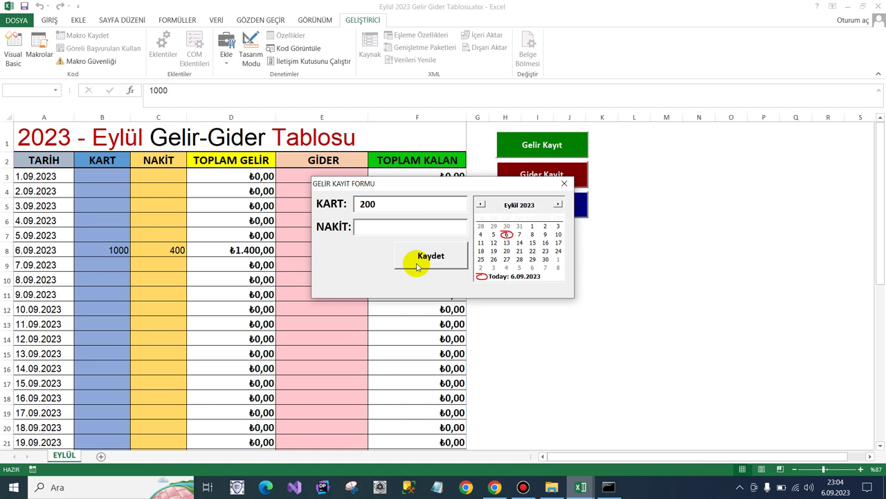
pyautogui.click(413, 259)
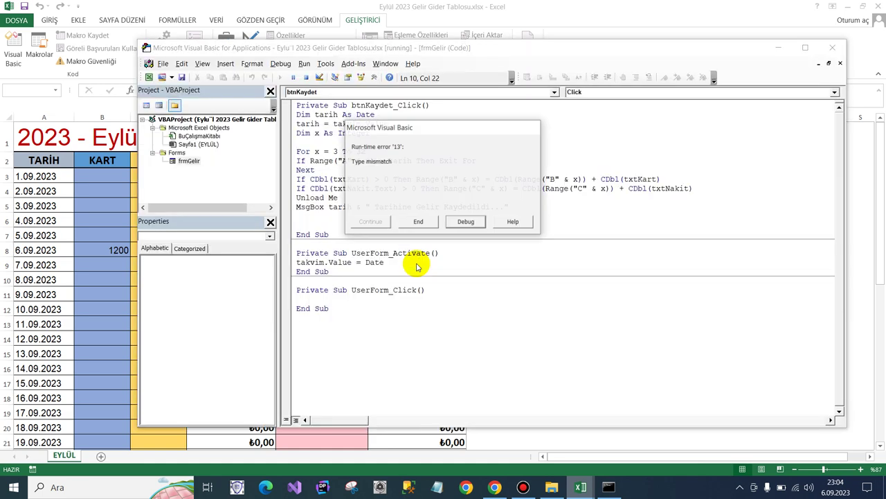
pyautogui.click(453, 229)
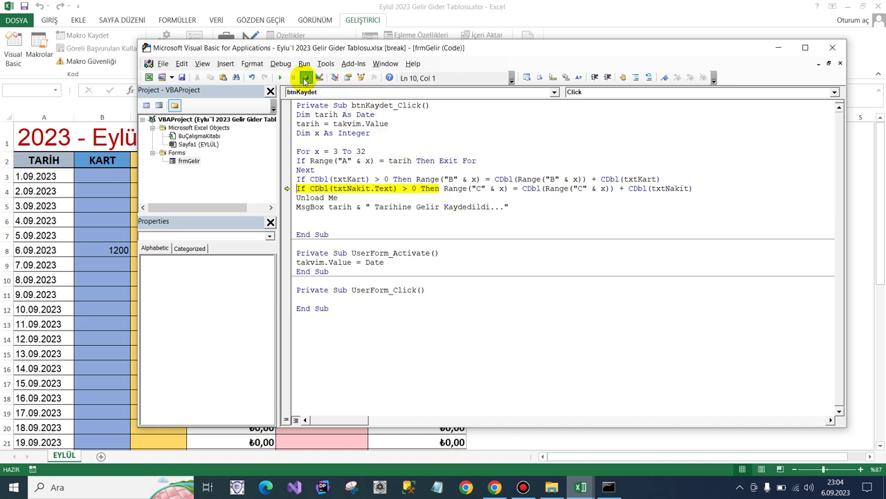
pyautogui.click(305, 77)
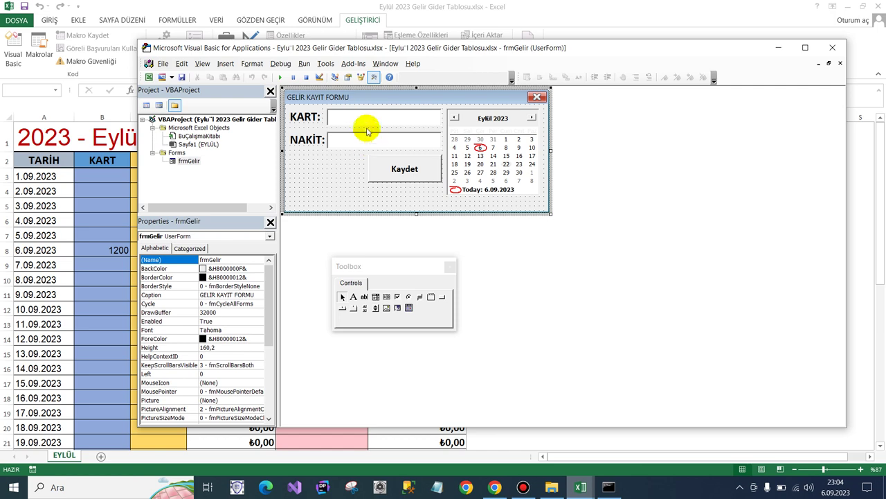
# Add If txtNakit = "" Then txtNakit = 0 after the declarations in the Kaydet code.
pyautogui.doubleClick(403, 170)
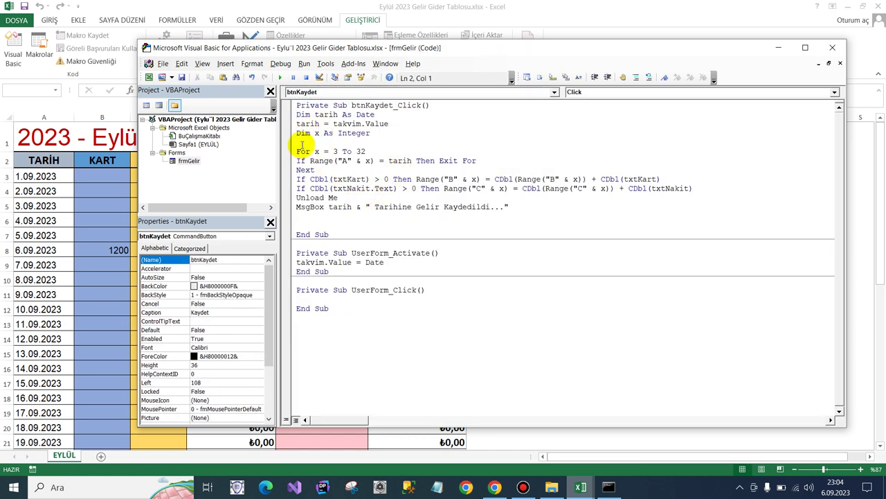
pyautogui.click(302, 142)
pyautogui.press('Return')
pyautogui.write('if txtNakit="" then txtNakit=0')
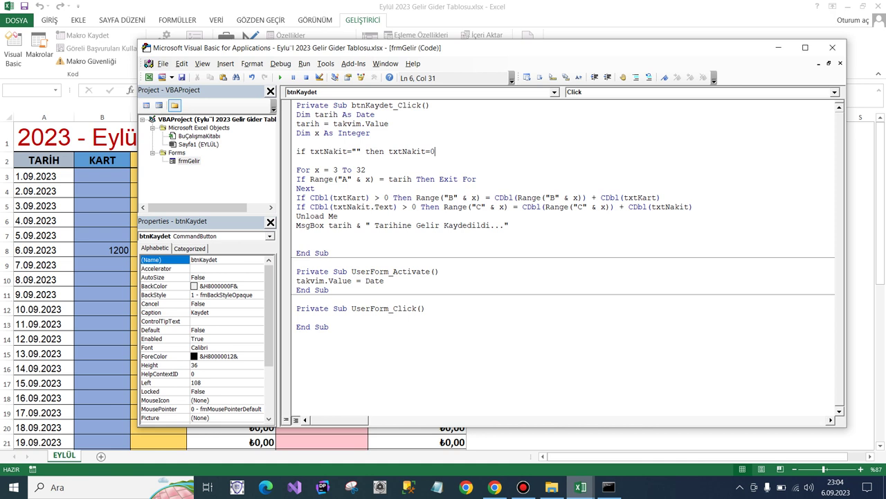
pyautogui.press('Return')
# Add the matching txtKart empty check and remove .Text from the NAKİT amount check.
pyautogui.hotkey('shift', 'Up')
pyautogui.hotkey('ctrl', 'c')
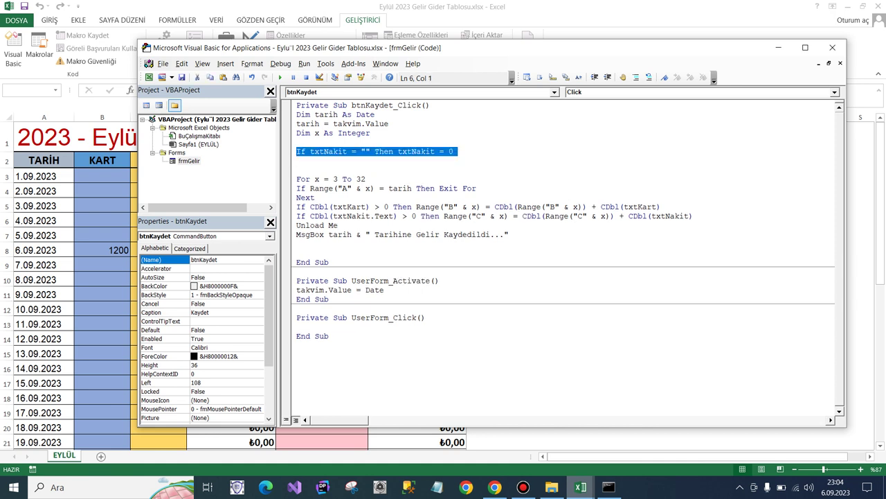
pyautogui.press('Down')
pyautogui.hotkey('ctrl', 'v')
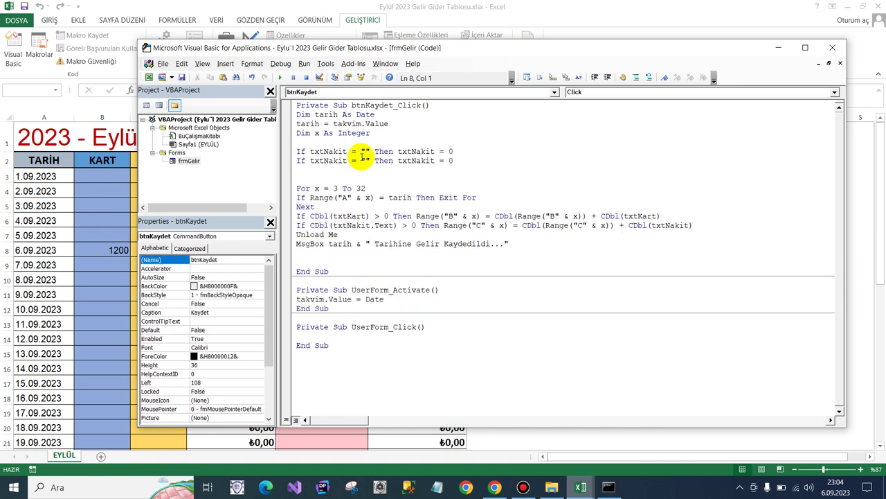
pyautogui.doubleClick(338, 160)
pyautogui.write('txtKart')
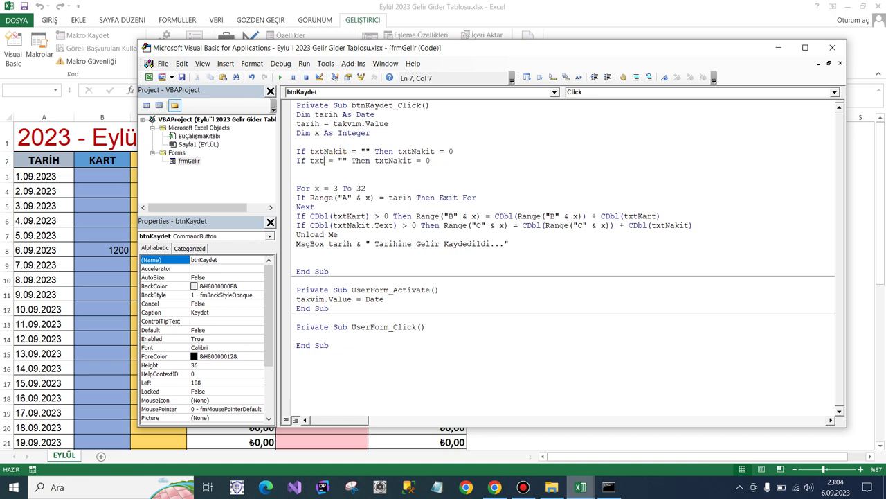
pyautogui.doubleClick(412, 161)
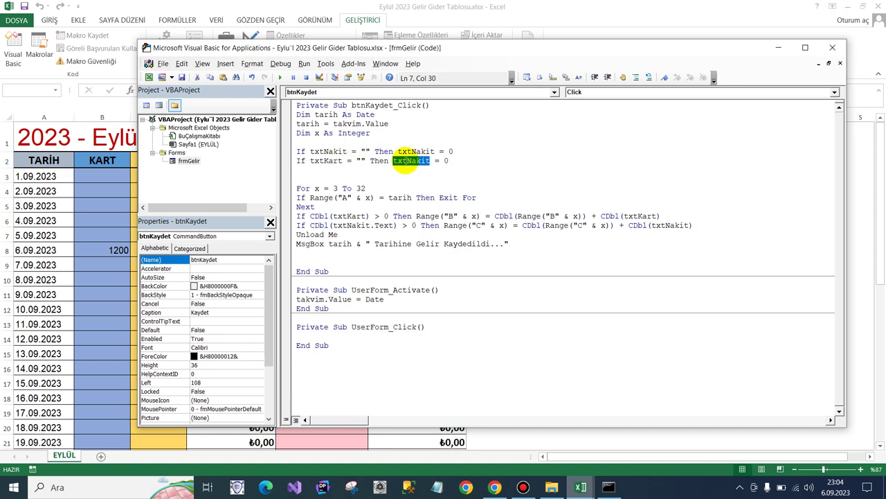
pyautogui.write('txt')
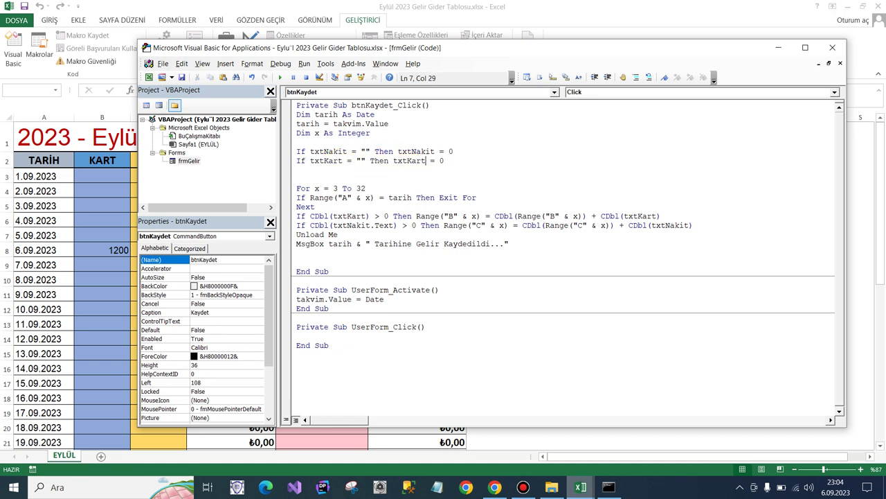
pyautogui.moveTo(388, 225); pyautogui.dragTo(394, 225)
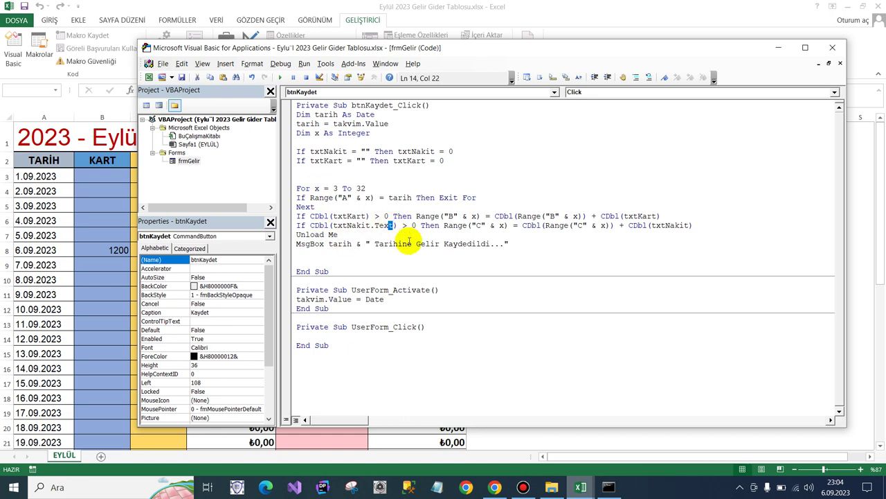
pyautogui.press('BackSpace')
pyautogui.press('BackSpace')
pyautogui.press('BackSpace')
pyautogui.press('BackSpace')
pyautogui.press('BackSpace')
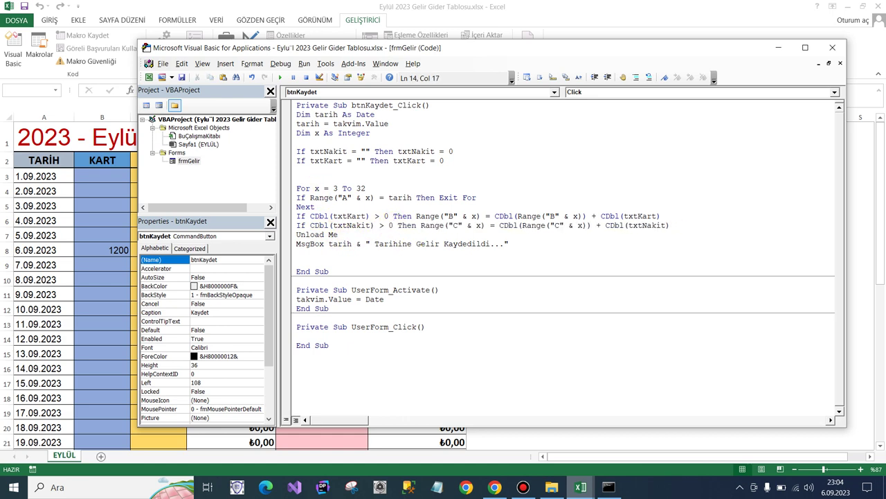
# Save a card-only income of 100 through the Gelir Kayıt form.
pyautogui.click(59, 220)
pyautogui.click(533, 154)
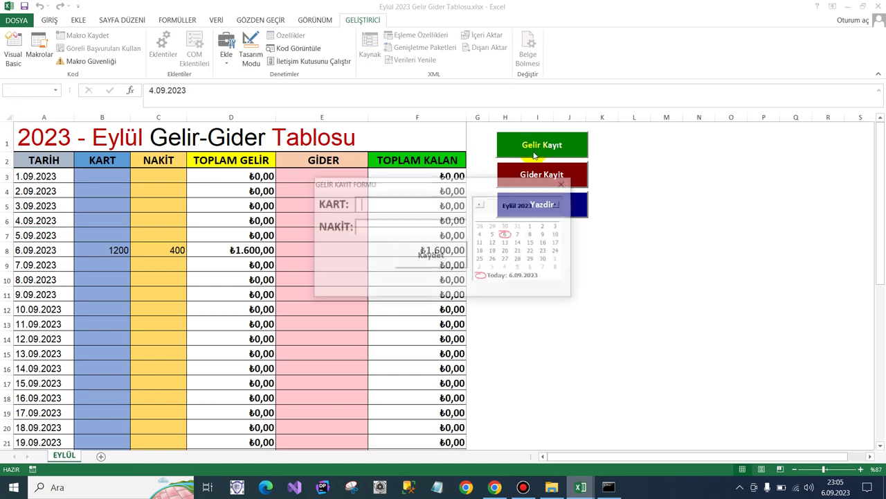
pyautogui.write('100')
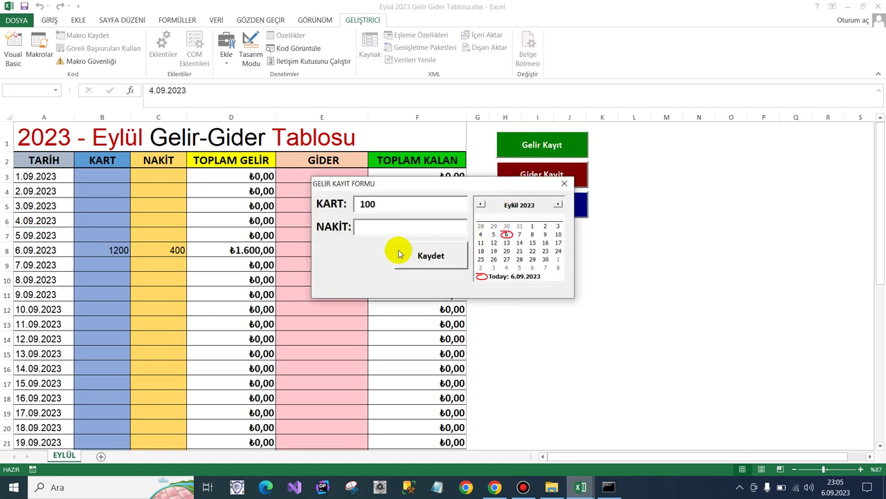
pyautogui.click(425, 255)
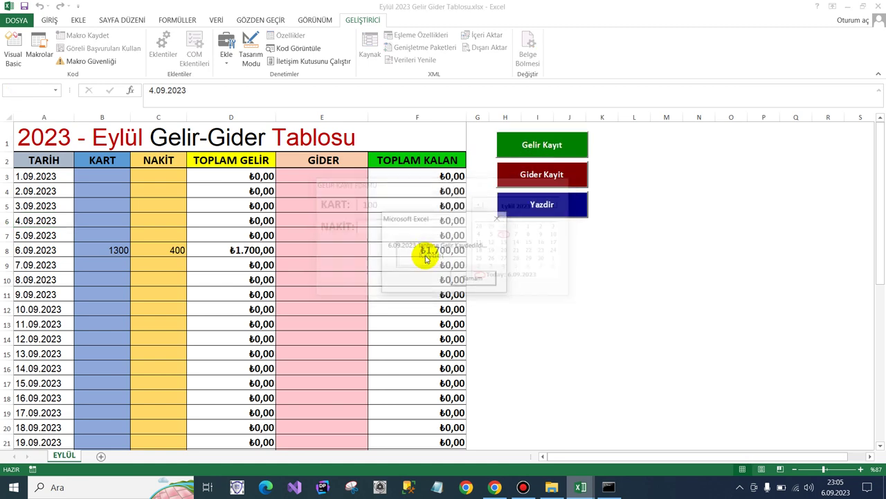
pyautogui.click(471, 276)
# Save a cash-only income of 100, bringing the total to ₺1.800,00.
pyautogui.click(513, 151)
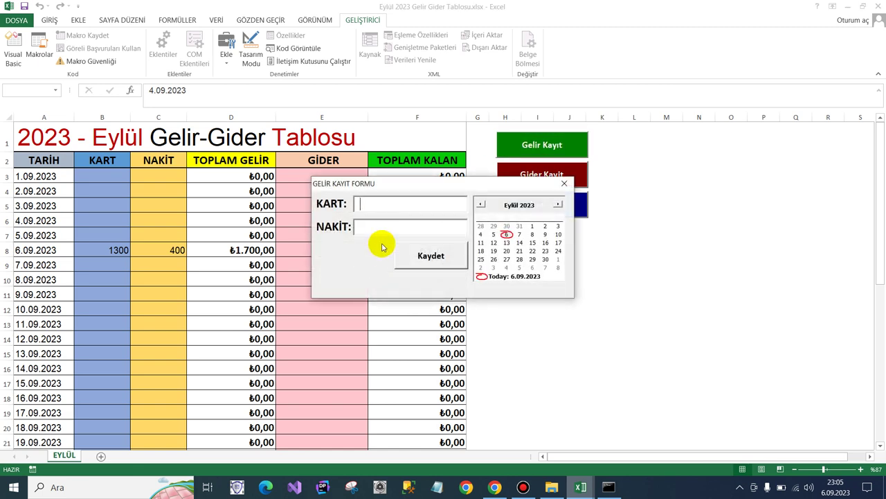
pyautogui.click(383, 228)
pyautogui.write('100')
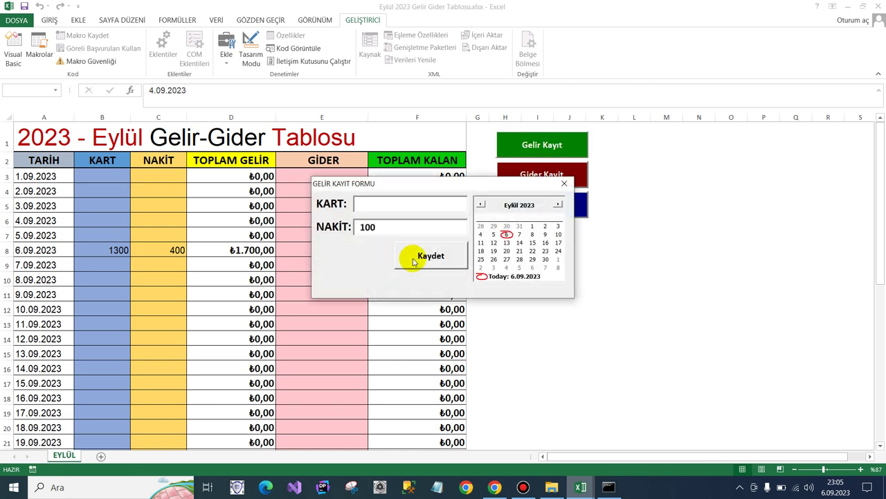
pyautogui.click(412, 257)
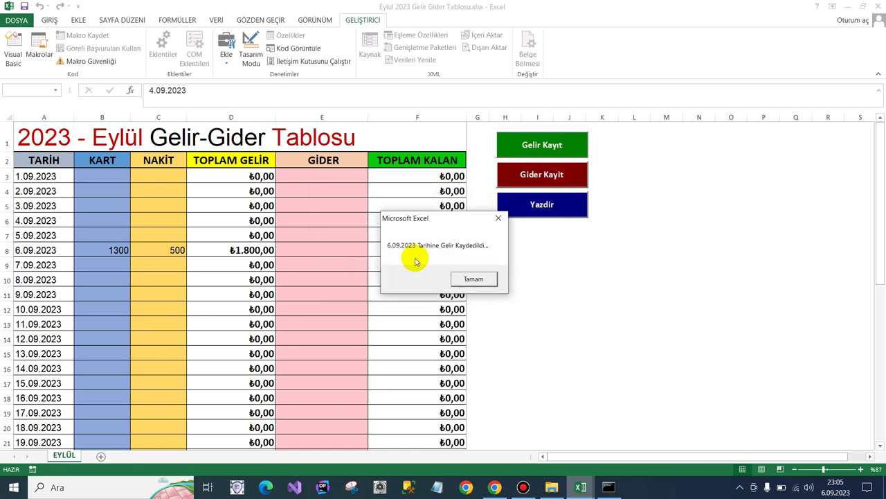
pyautogui.click(471, 280)
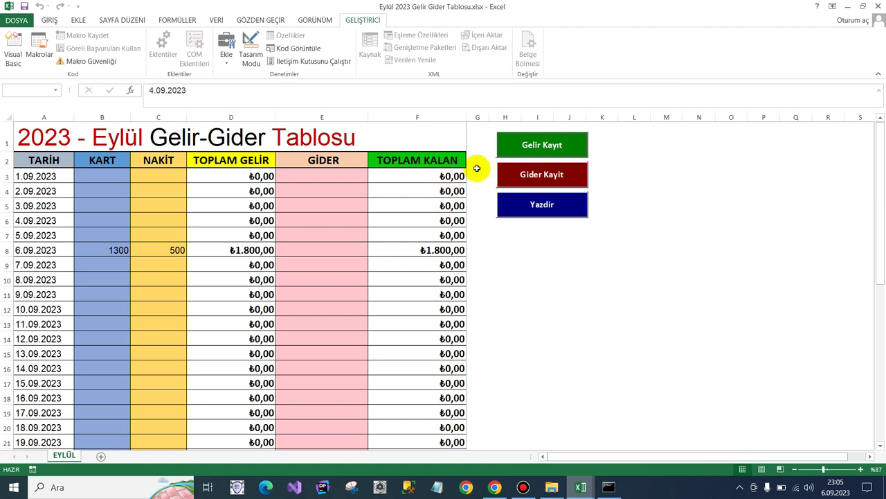
# Insert and enlarge a UserForm, captioning it GİDER KAYIT FORMU and naming it frmGider.
pyautogui.click(18, 47)
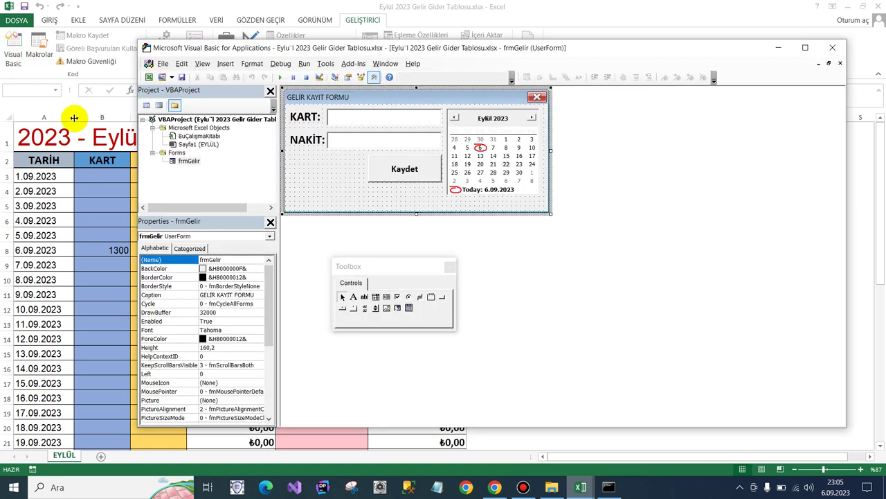
pyautogui.click(160, 77)
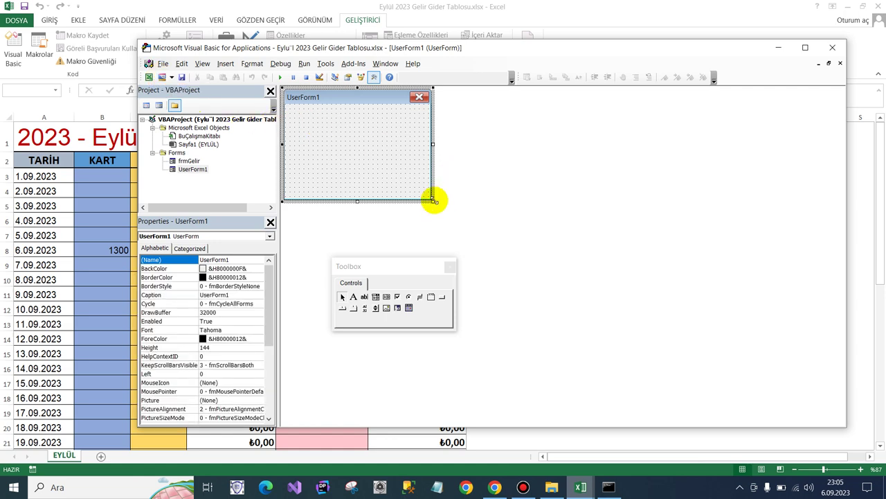
pyautogui.moveTo(432, 198); pyautogui.dragTo(552, 214)
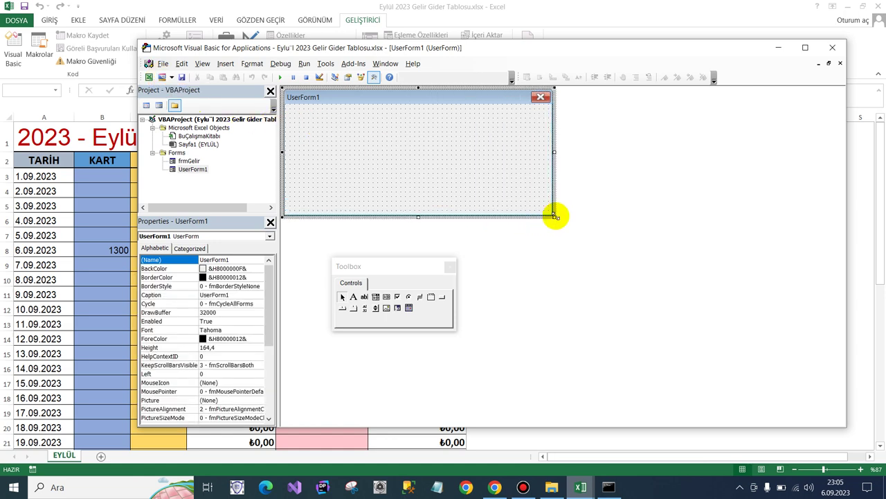
pyautogui.click(193, 296)
pyautogui.write('GİDE')
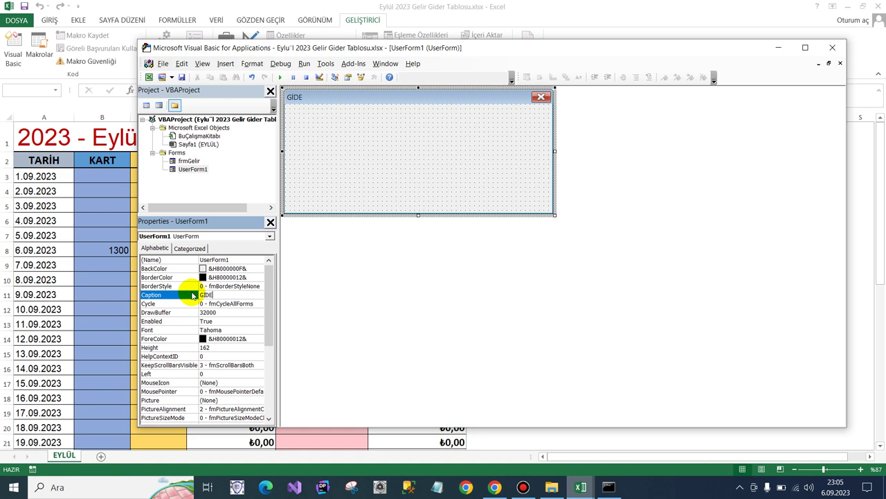
pyautogui.write('R KAYIT FORMU')
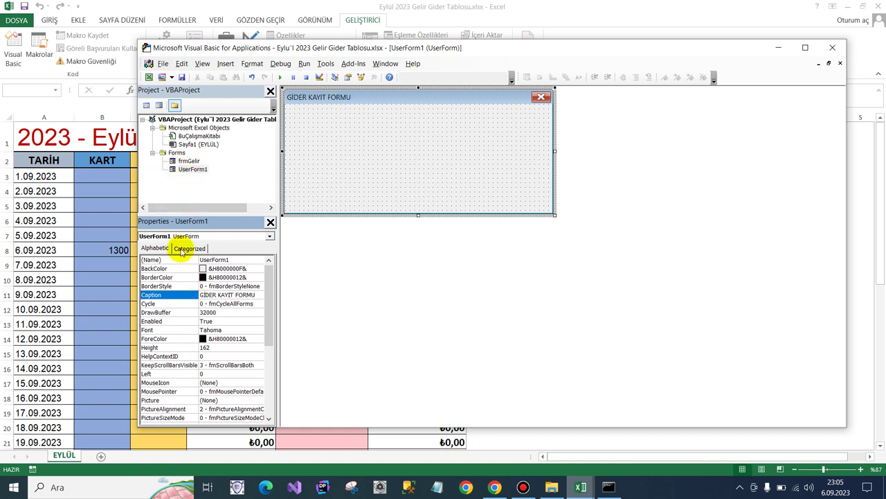
pyautogui.click(186, 259)
pyautogui.write('F')
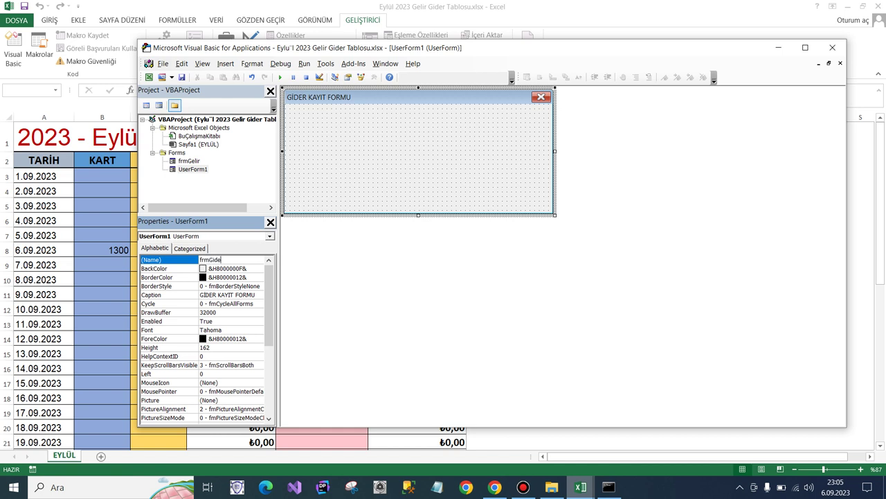
pyautogui.write('r')
pyautogui.press('Return')
# Copy every control from the frmGelir income form and paste them into frmGider.
pyautogui.doubleClick(194, 162)
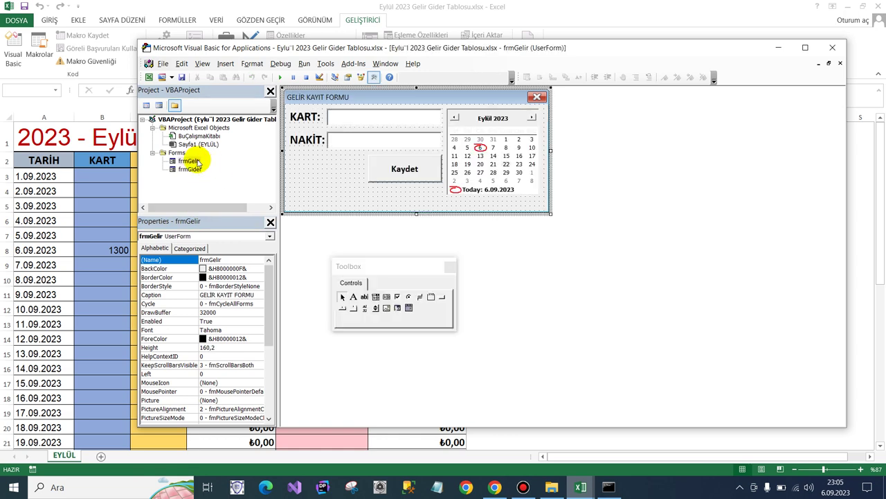
pyautogui.moveTo(539, 206); pyautogui.dragTo(303, 107)
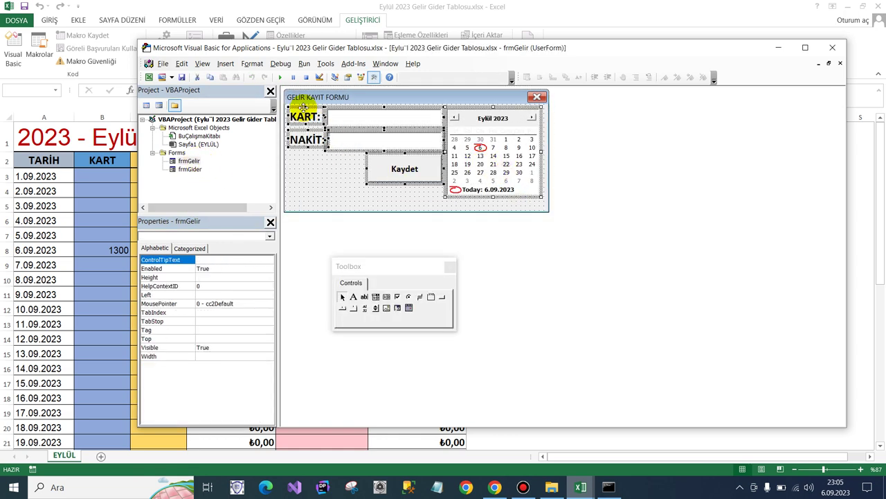
pyautogui.doubleClick(191, 169)
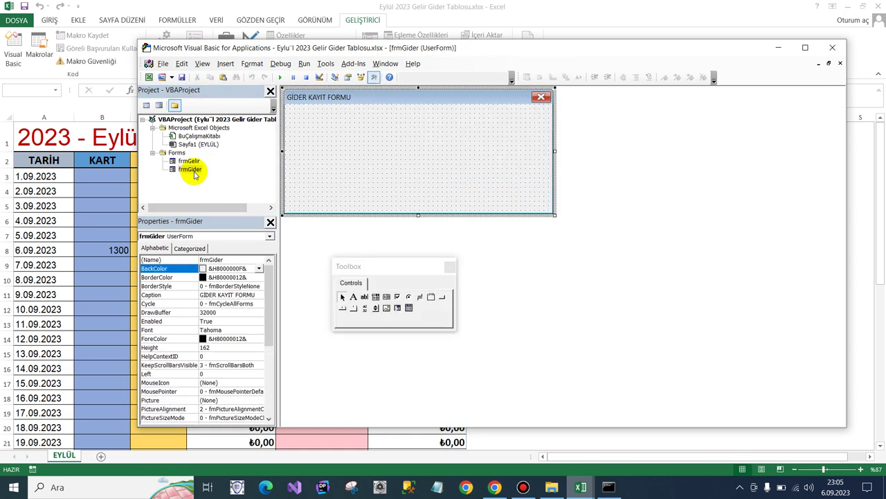
pyautogui.hotkey('ctrl', 'v')
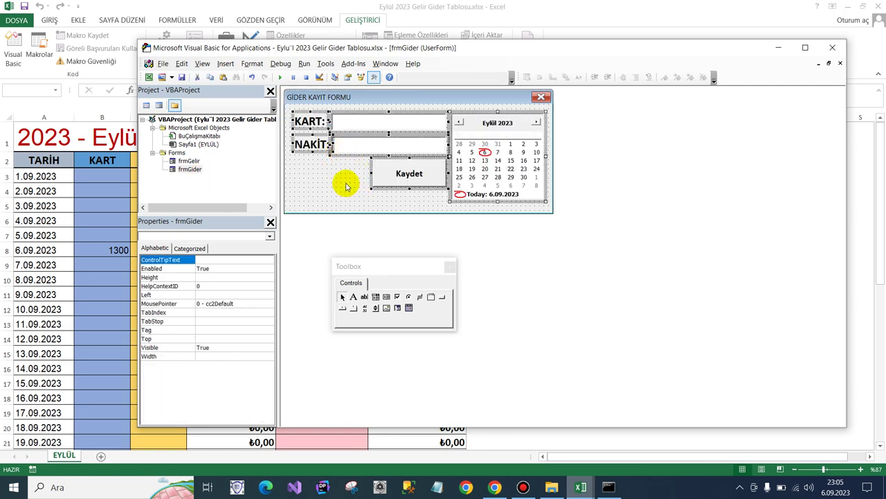
pyautogui.click(346, 184)
# Delete the NAKİT label and box, and relabel the KART label as 'GİDER:'.
pyautogui.click(312, 145)
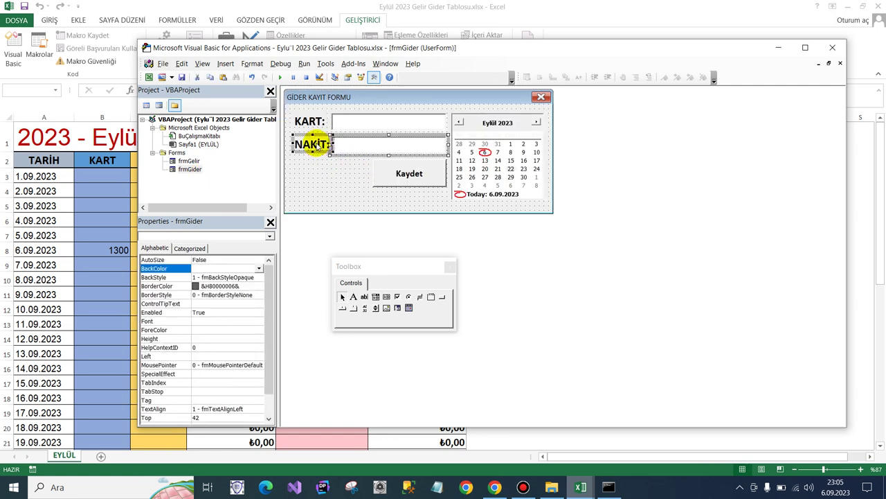
pyautogui.press('Delete')
pyautogui.click(309, 122)
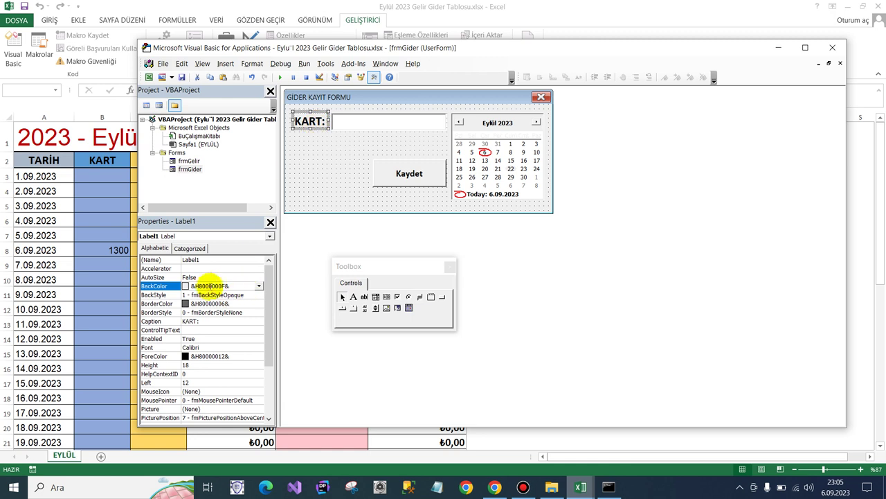
pyautogui.click(194, 321)
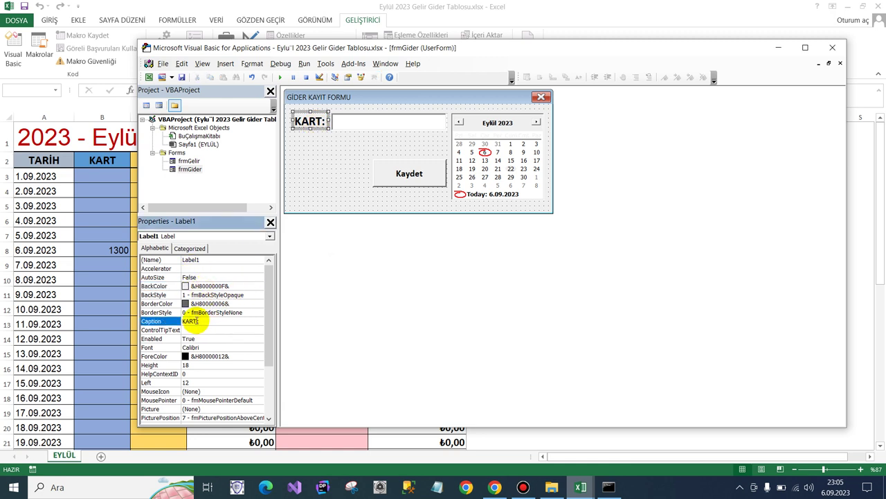
pyautogui.write('gide')
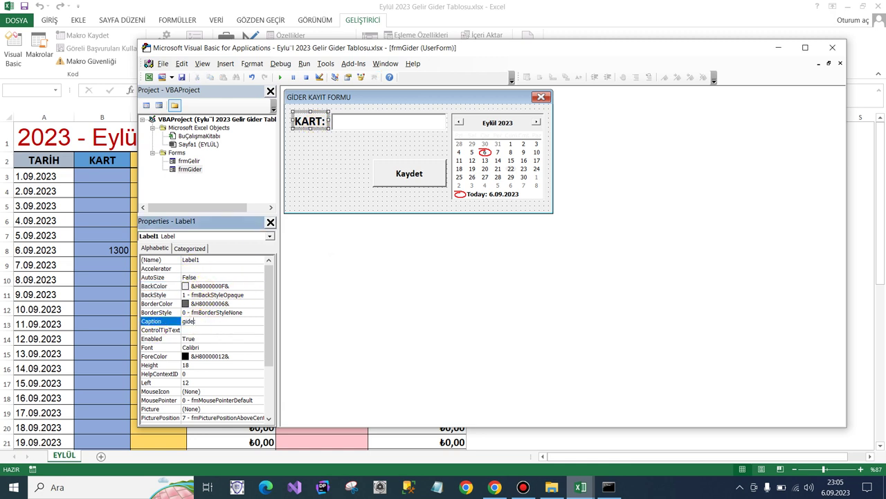
pyautogui.write('ER:')
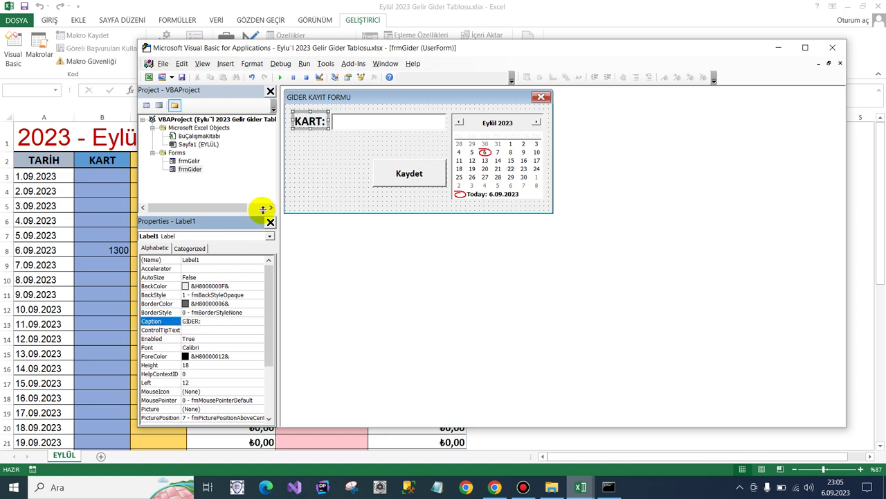
pyautogui.click(294, 165)
pyautogui.click(320, 122)
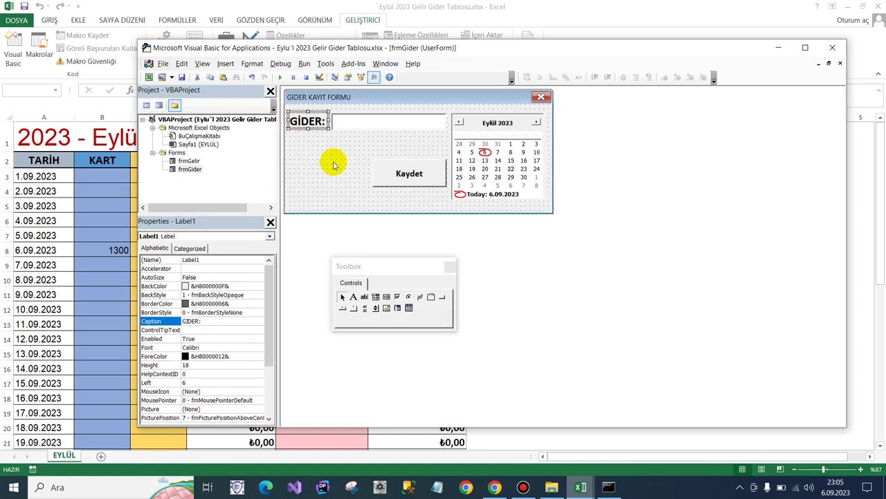
# Move the Kaydet button up, rename the amount box to txtGider, and return to frmGelir.
pyautogui.moveTo(396, 182); pyautogui.dragTo(399, 153)
pyautogui.click(324, 184)
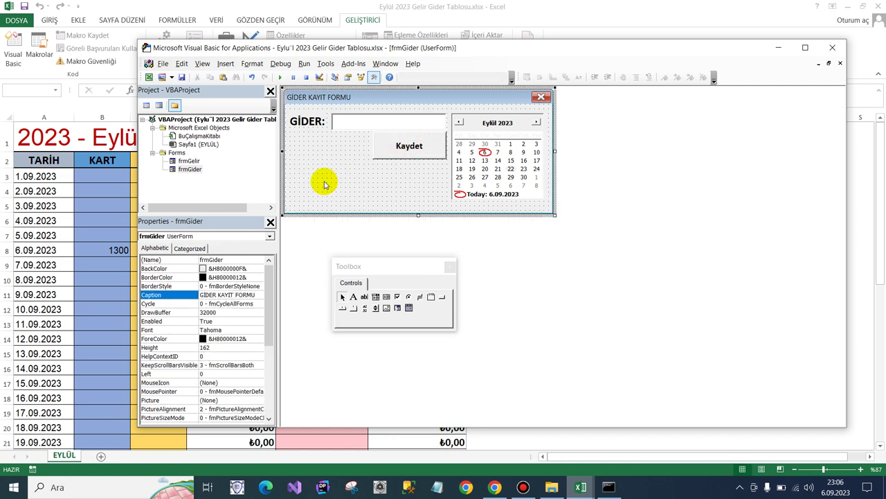
pyautogui.click(367, 122)
pyautogui.click(183, 262)
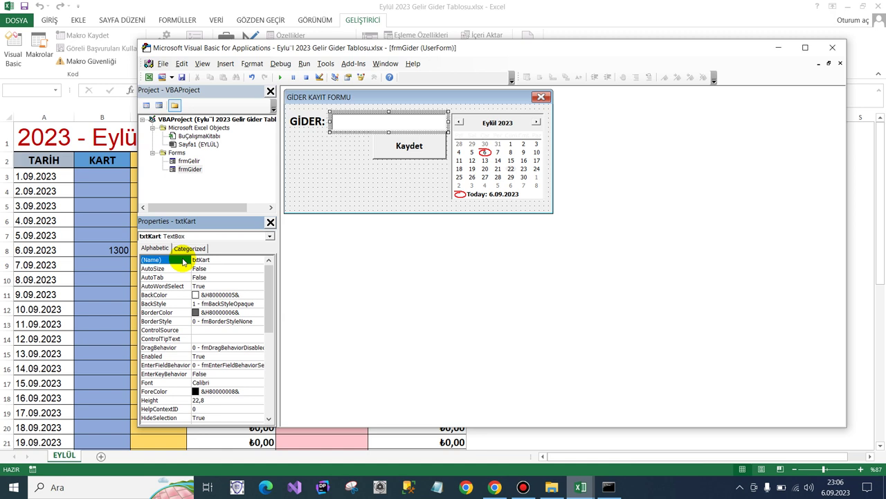
pyautogui.write('txt')
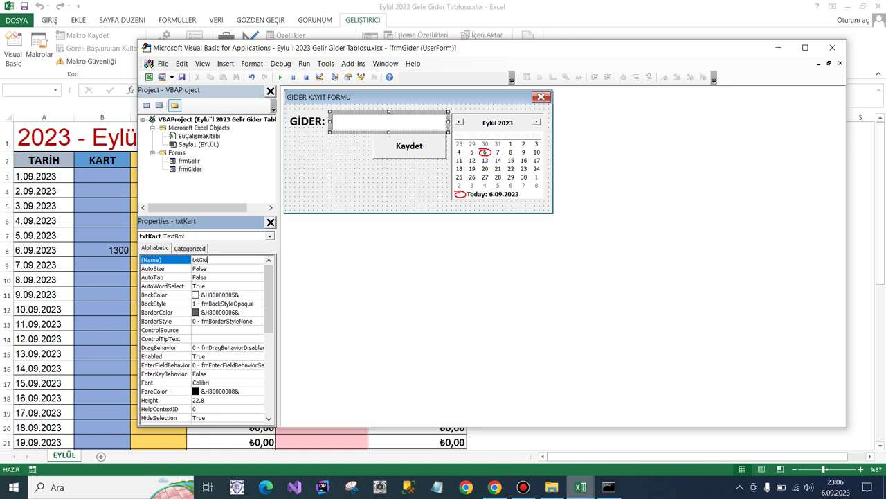
pyautogui.click(331, 193)
pyautogui.click(392, 153)
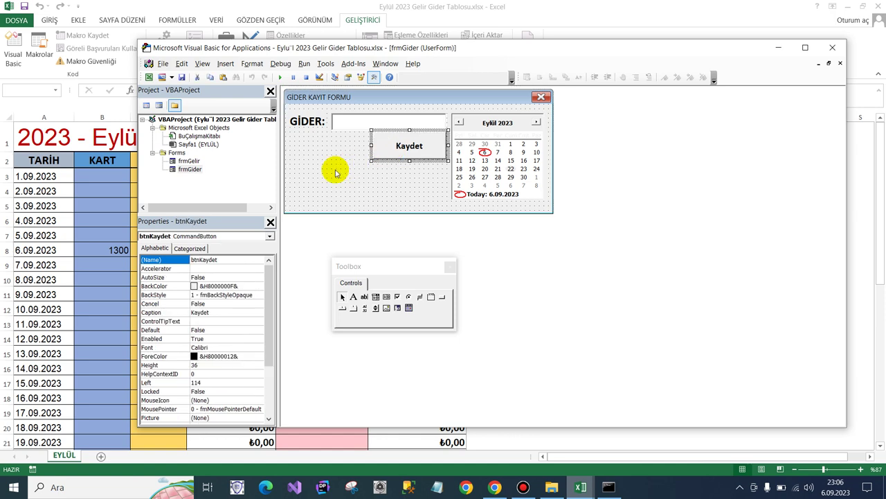
pyautogui.doubleClick(189, 160)
# Set AutoTab to True for the income form's txtKart and txtNakit boxes.
pyautogui.click(336, 168)
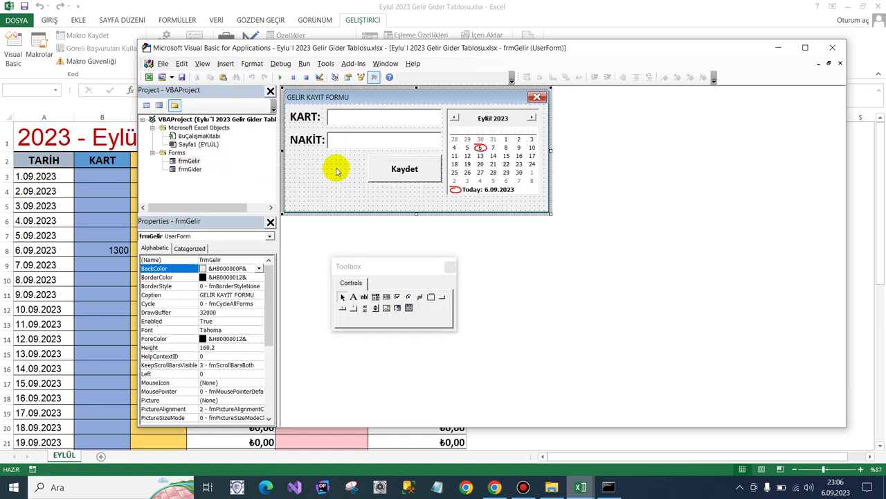
pyautogui.click(356, 122)
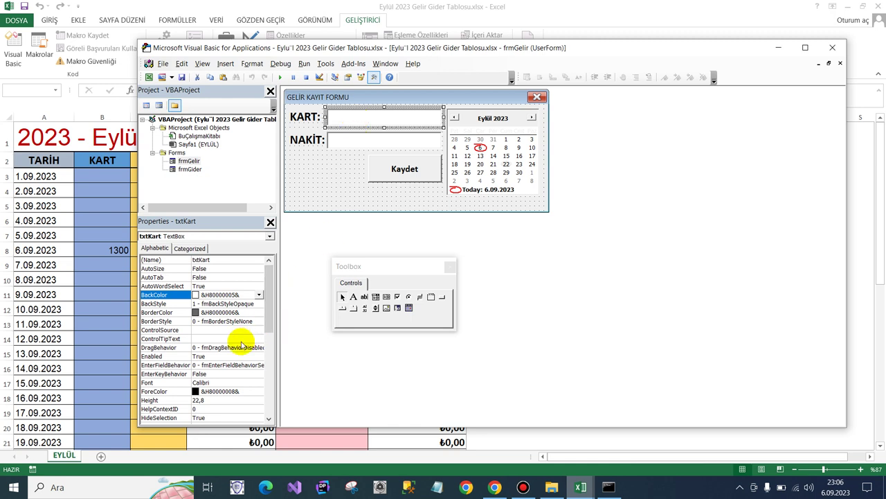
pyautogui.click(272, 296)
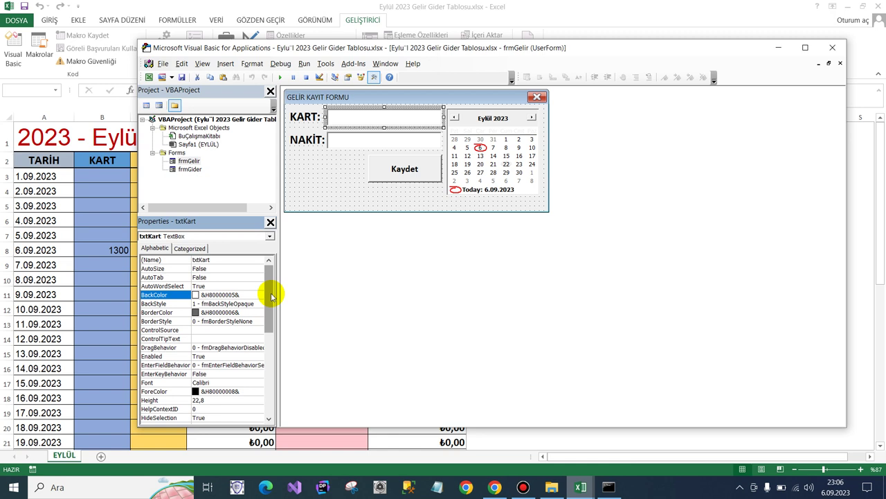
pyautogui.click(180, 278)
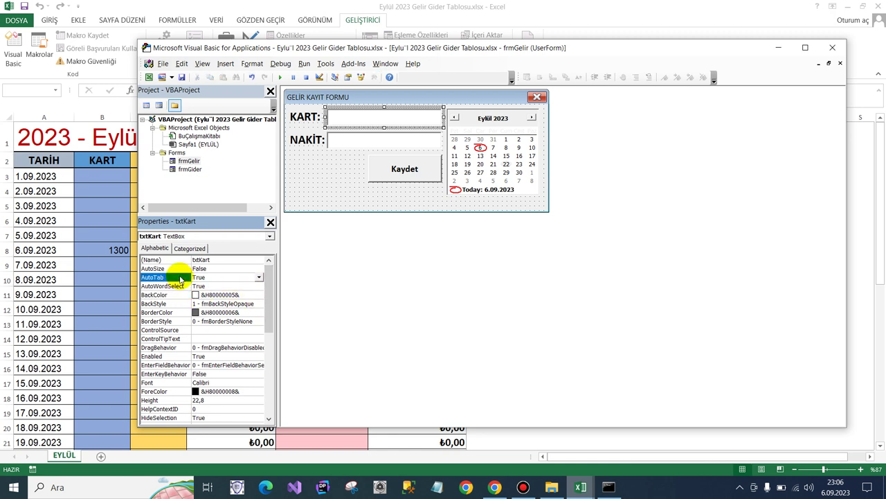
pyautogui.click(356, 141)
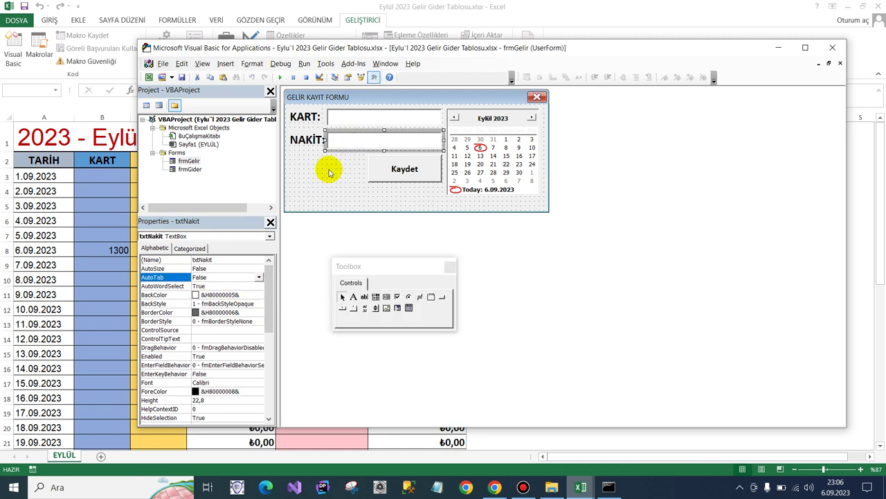
pyautogui.click(171, 284)
# Check the Kaydet button, then launch the income form from the Gelir Kayıt button.
pyautogui.click(380, 171)
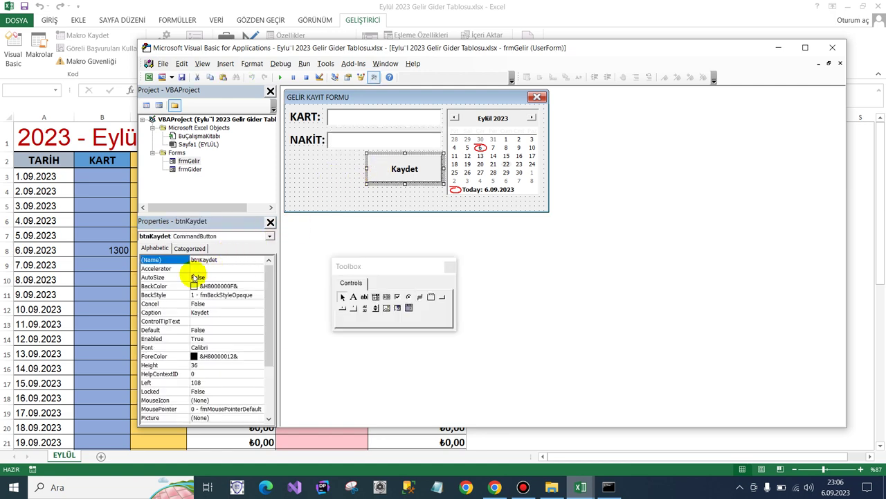
pyautogui.click(171, 277)
pyautogui.click(336, 189)
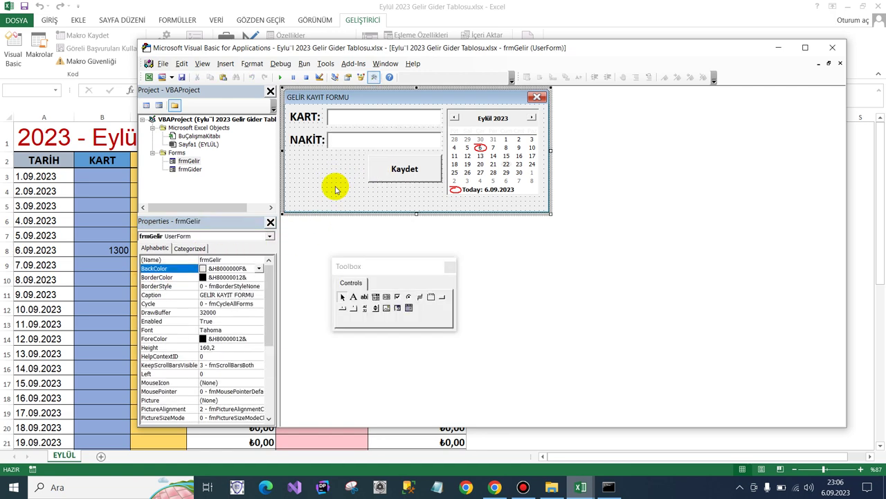
pyautogui.click(79, 201)
pyautogui.click(554, 148)
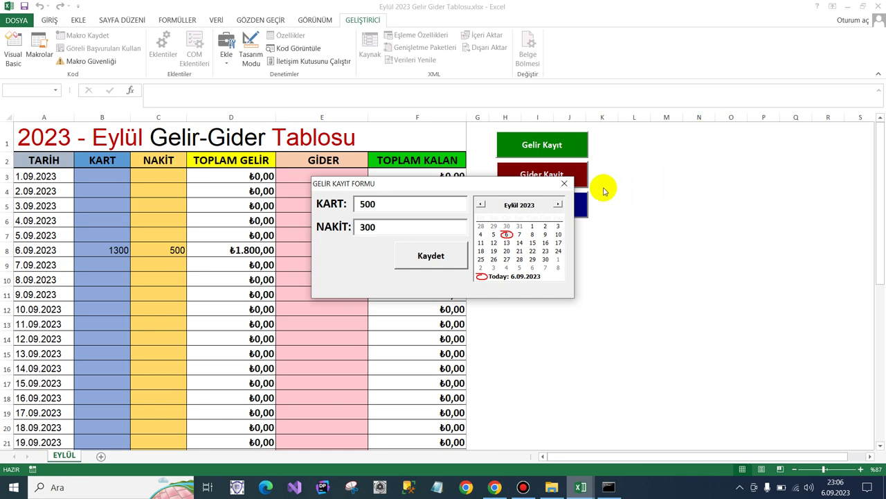
# Close the running form and set the income form's tab order to KART 1, NAKİT 2, Kaydet 3.
pyautogui.click(564, 183)
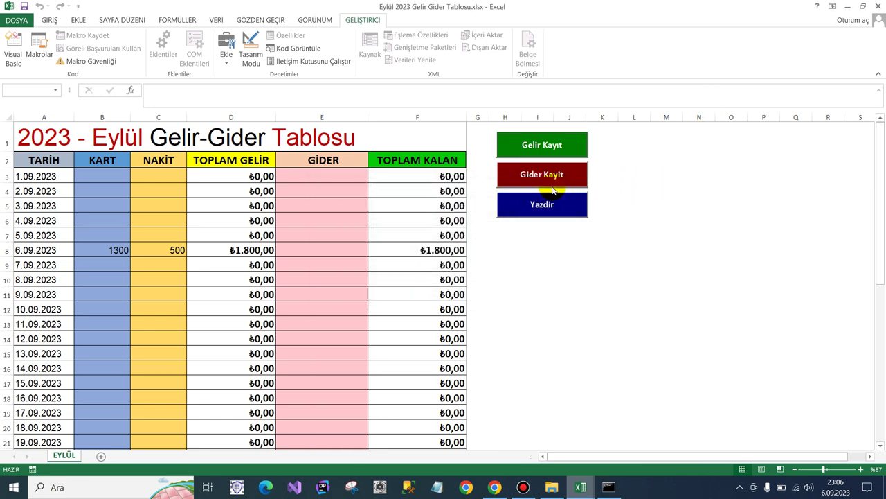
pyautogui.click(14, 47)
pyautogui.click(379, 140)
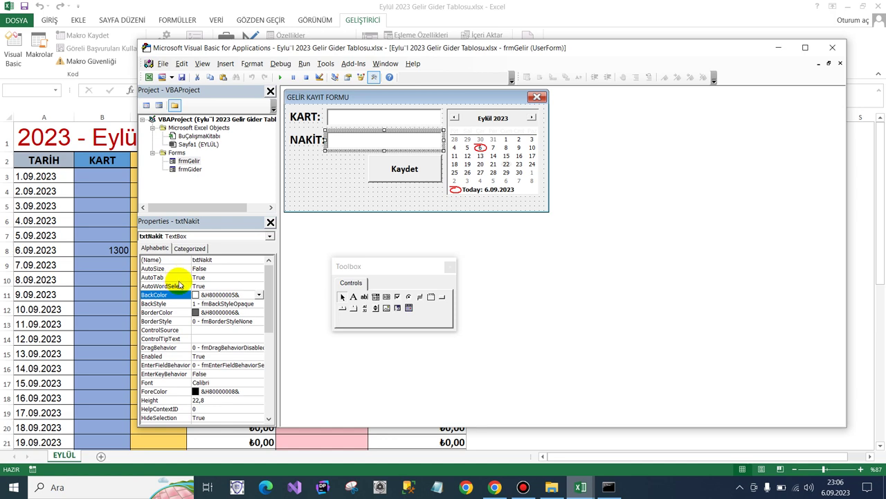
pyautogui.click(355, 117)
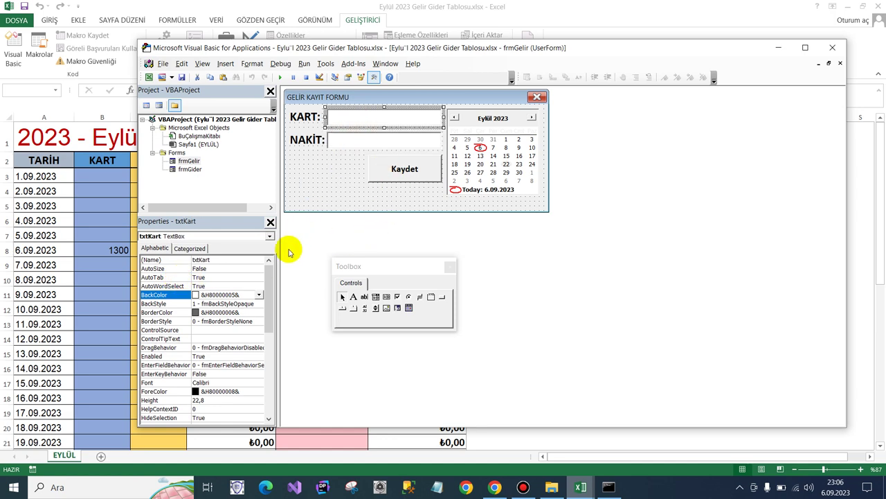
pyautogui.moveTo(270, 285); pyautogui.dragTo(267, 340)
pyautogui.click(200, 358)
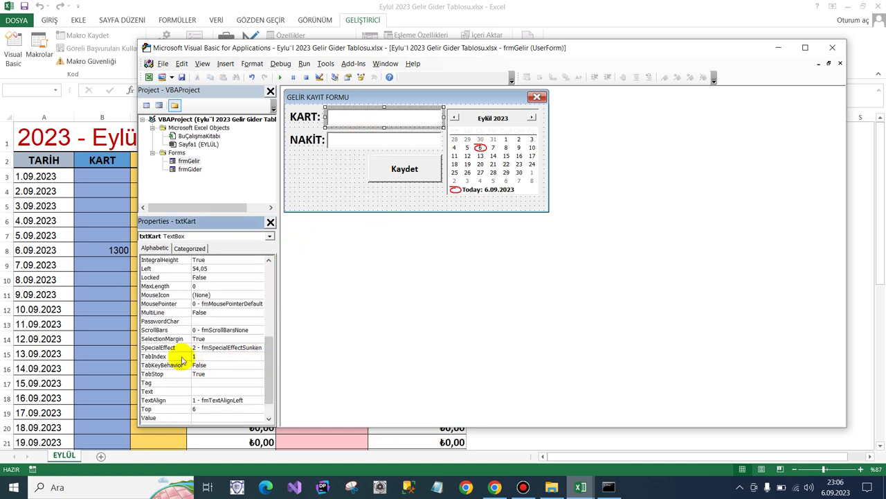
pyautogui.click(353, 142)
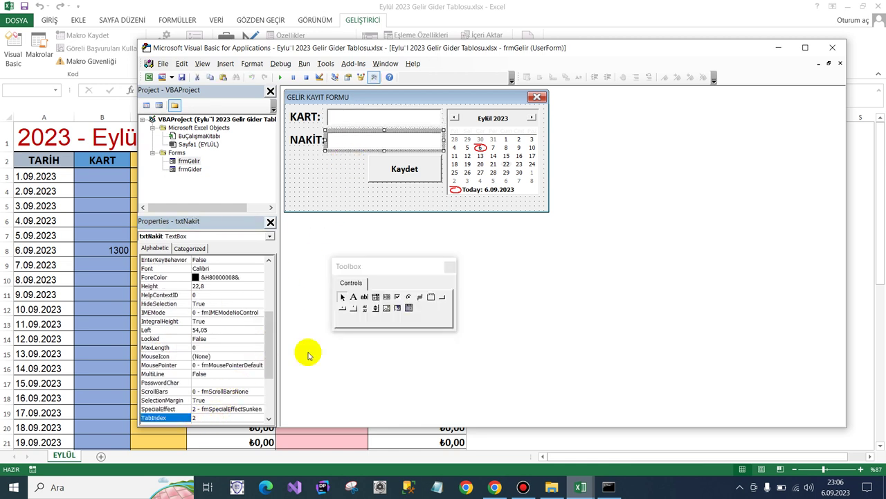
pyautogui.click(427, 167)
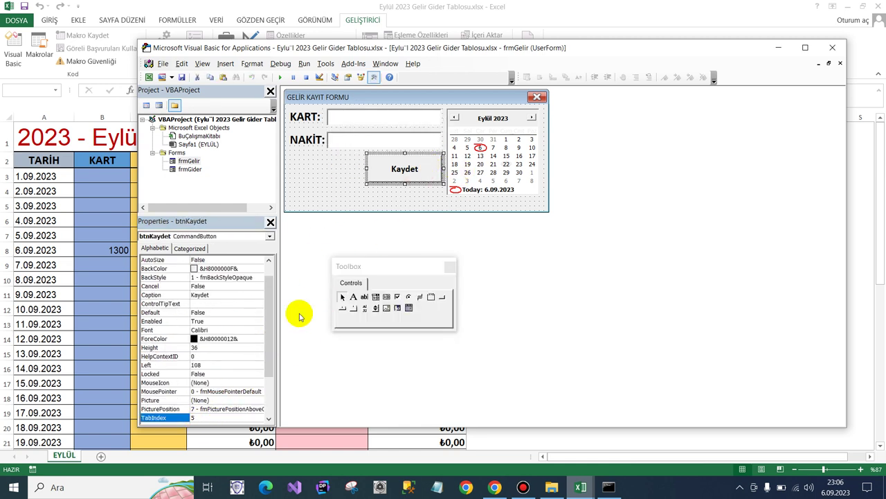
pyautogui.click(178, 418)
pyautogui.write('3')
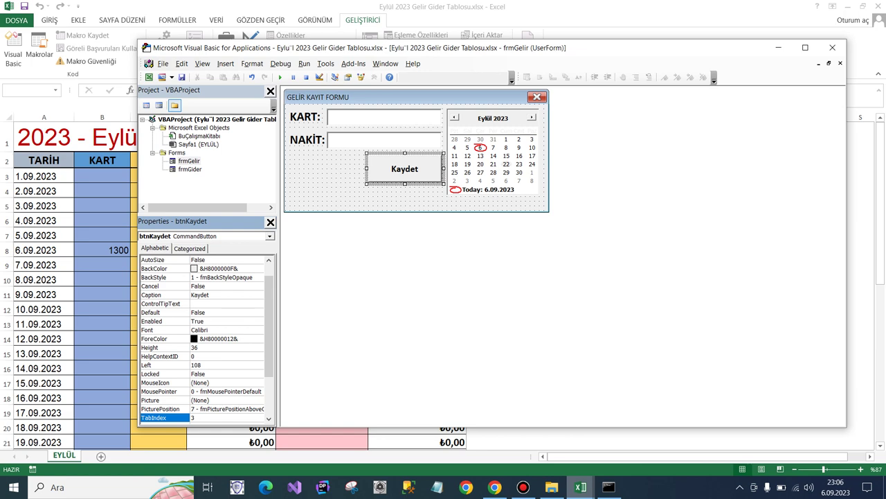
pyautogui.moveTo(72, 206); pyautogui.dragTo(71, 221)
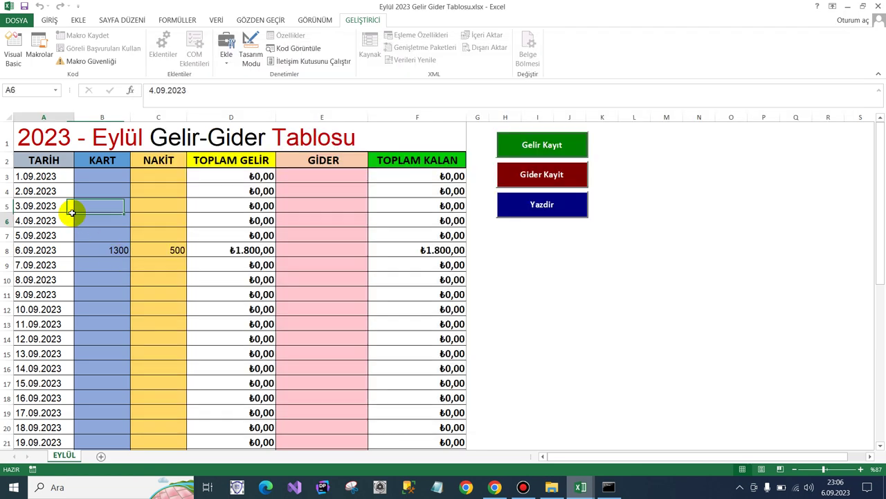
# Save two income entries via Gelir Kayıt, bringing 6.09.2023 to KART 1700 and NAKİT 720.
pyautogui.click(571, 149)
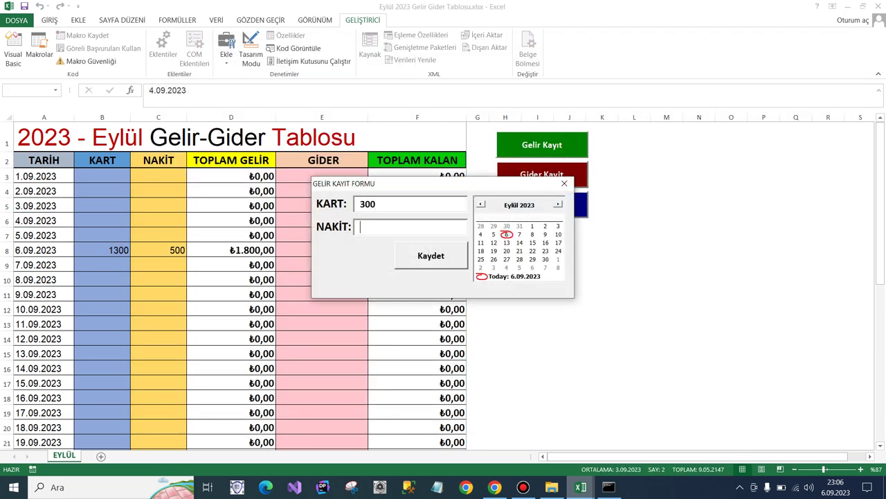
pyautogui.write('200')
pyautogui.press('Return')
pyautogui.press('Return')
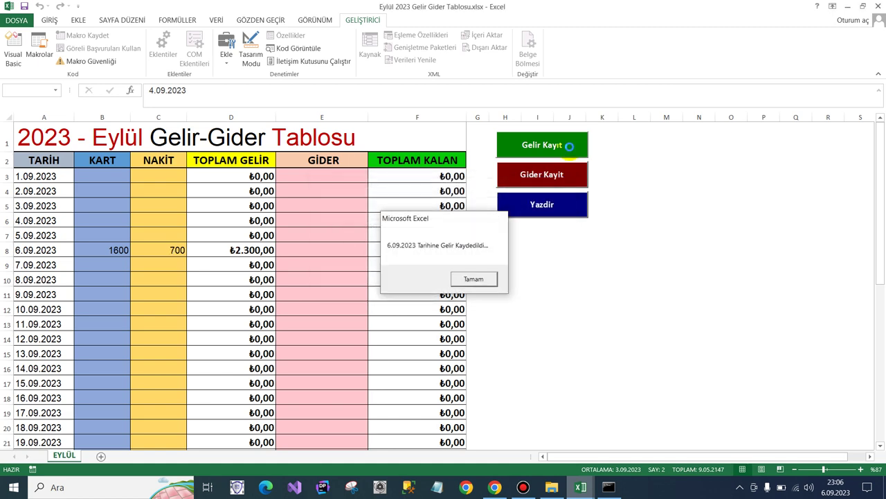
pyautogui.press('Return')
pyautogui.click(571, 150)
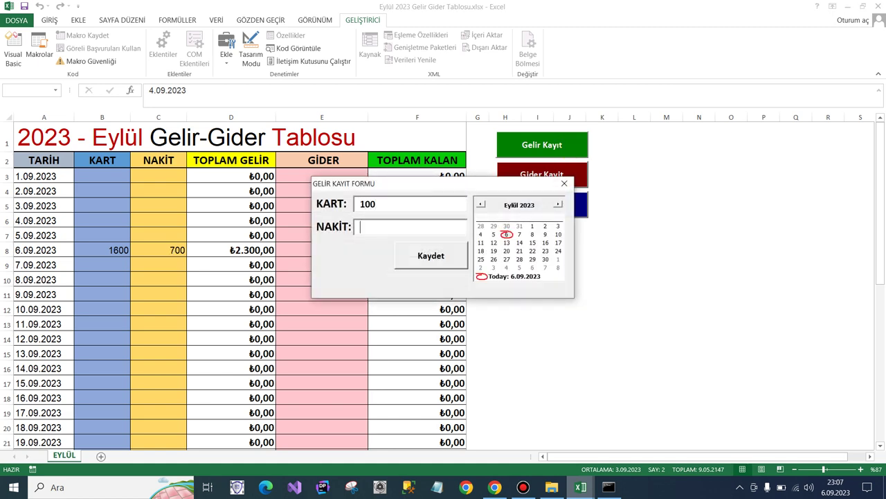
pyautogui.write('20')
pyautogui.press('Return')
pyautogui.press('Return')
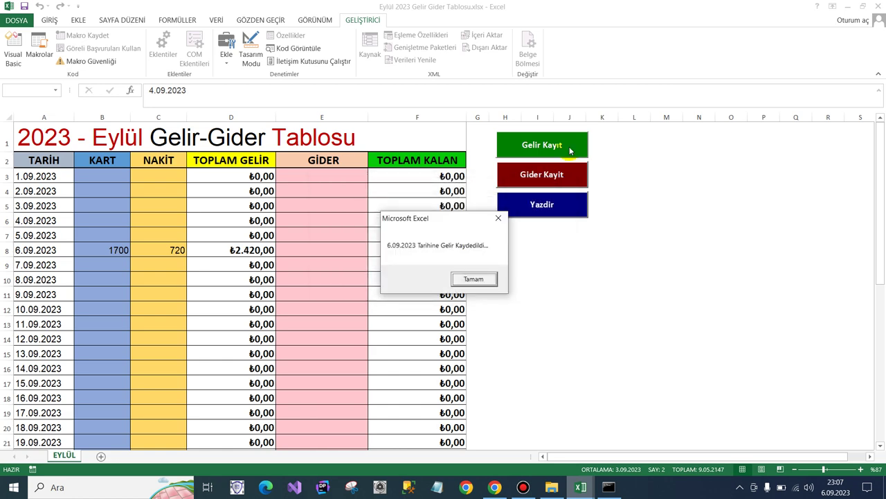
pyautogui.click(474, 278)
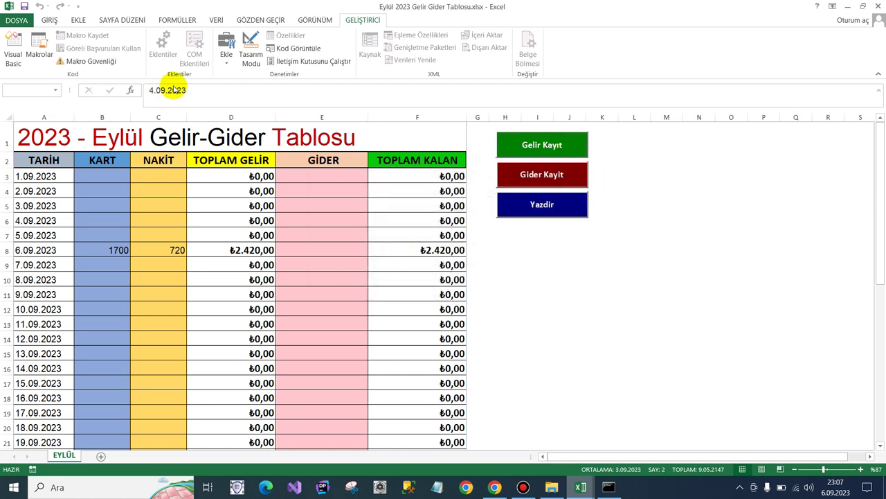
# Turn on AutoTab for frmGider's txtGider box, with its Kaydet button at TabIndex 2.
pyautogui.click(13, 52)
pyautogui.click(191, 162)
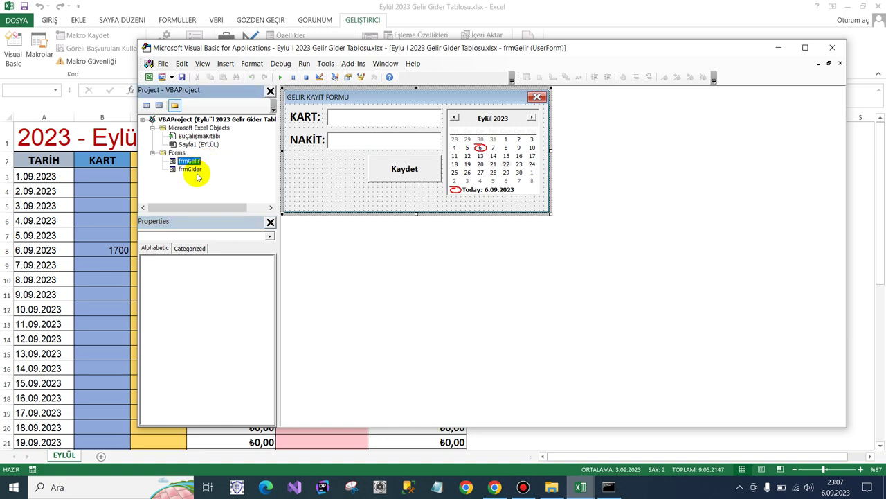
pyautogui.doubleClick(191, 170)
pyautogui.click(368, 125)
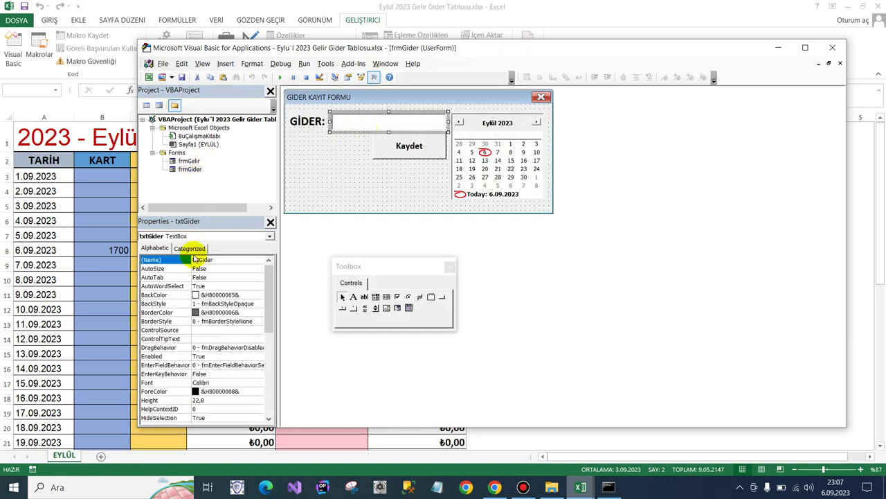
pyautogui.doubleClick(181, 277)
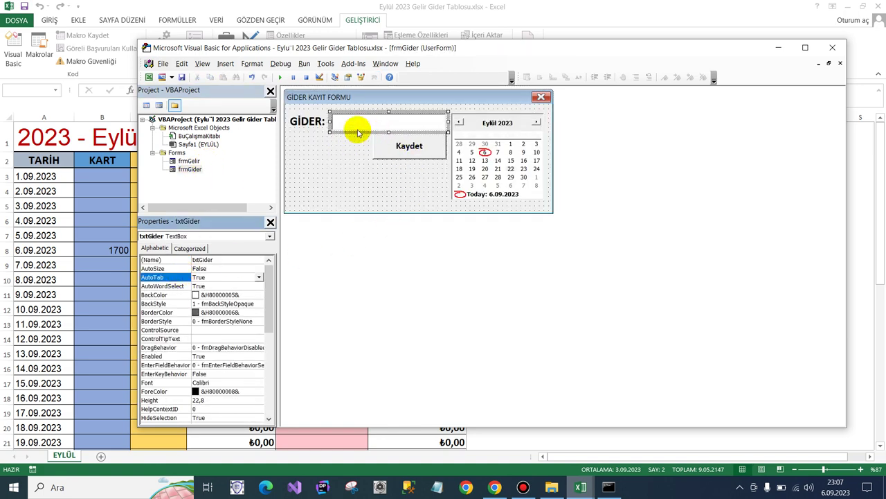
pyautogui.scroll(-7, 207, 338)
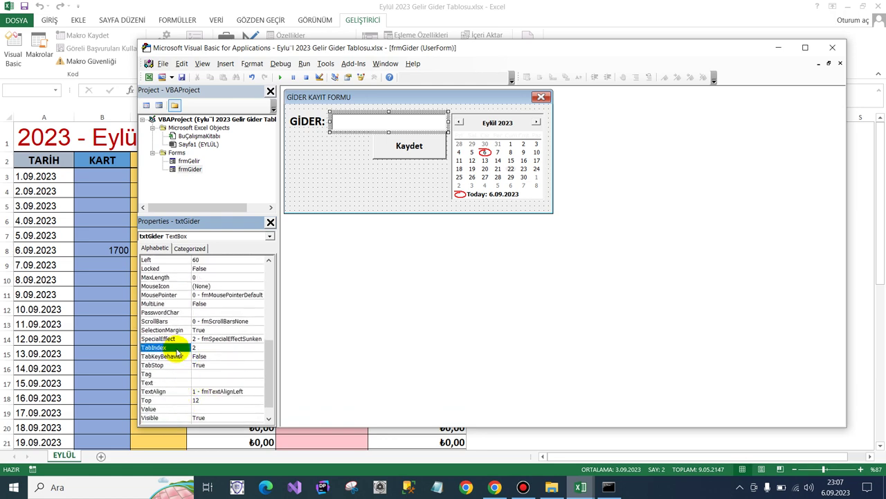
pyautogui.click(377, 154)
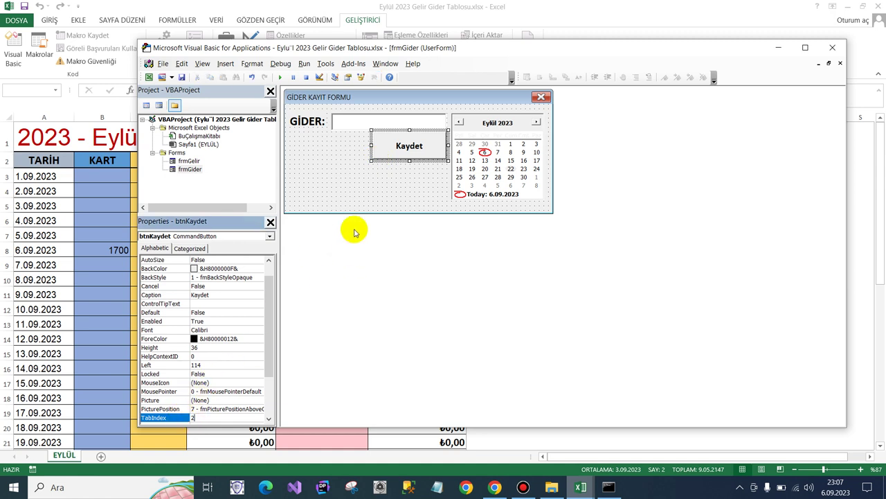
pyautogui.click(359, 166)
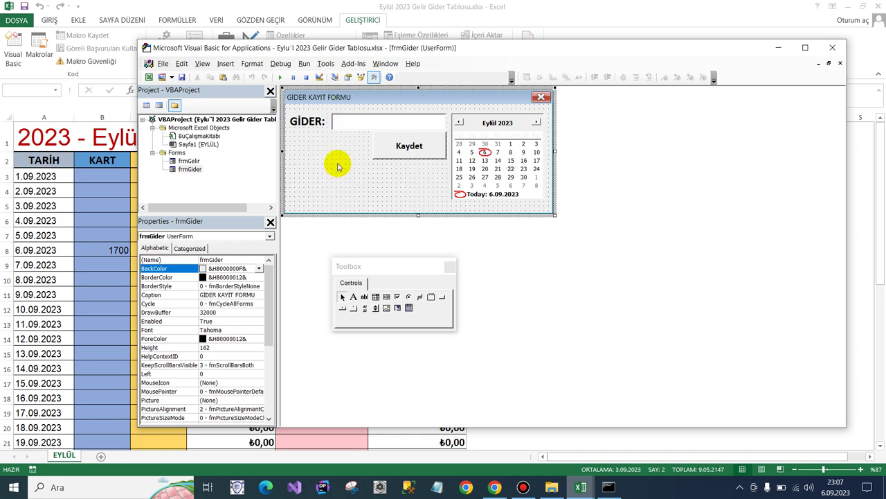
# Add a frmGider UserForm_Activate handler that sets the calendar to today's Date.
pyautogui.doubleClick(337, 154)
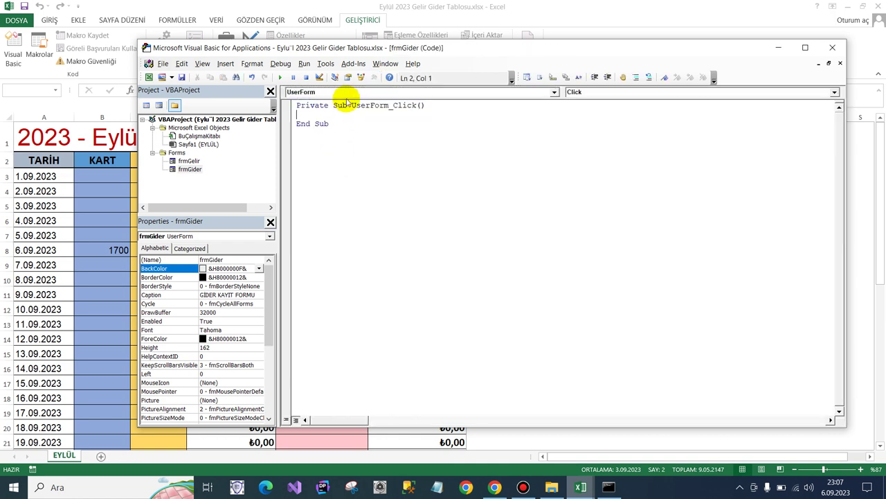
pyautogui.click(589, 92)
pyautogui.scroll(2, 592, 117)
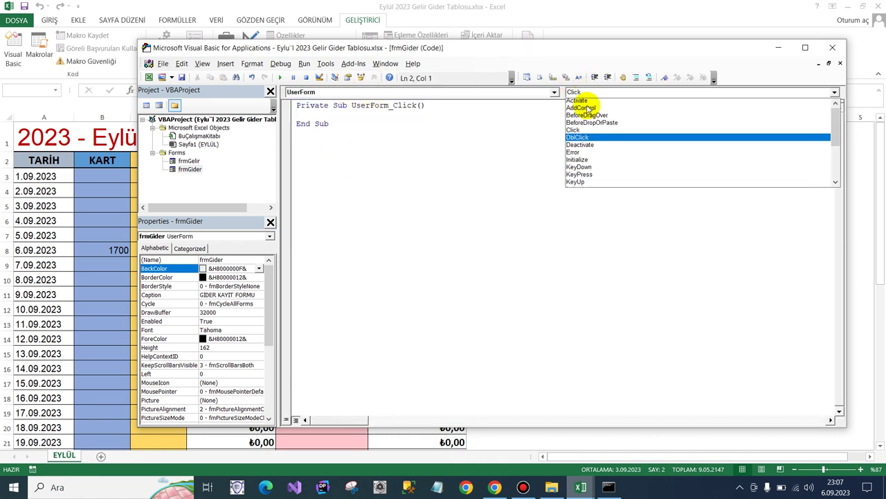
pyautogui.click(590, 97)
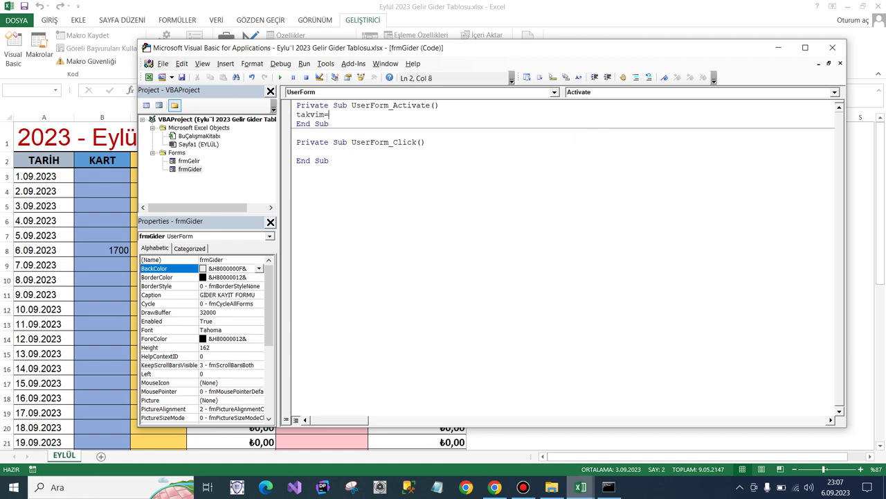
# Create frmGider's btnKaydet_Click and paste in frmGelir's btnKaydet_Click save code.
pyautogui.doubleClick(189, 169)
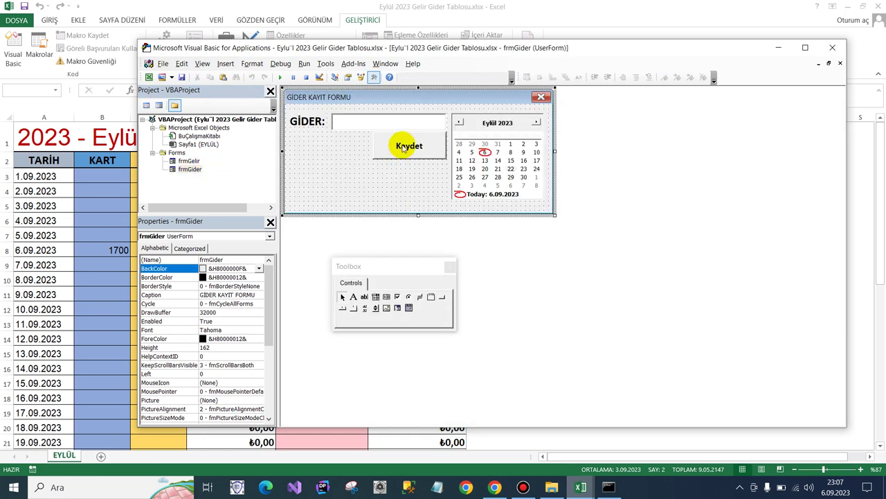
pyautogui.doubleClick(405, 148)
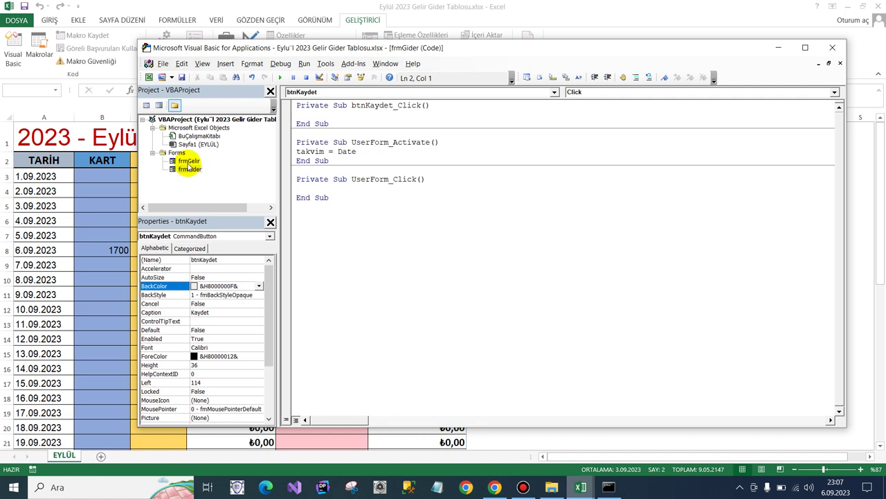
pyautogui.doubleClick(188, 161)
pyautogui.doubleClick(387, 169)
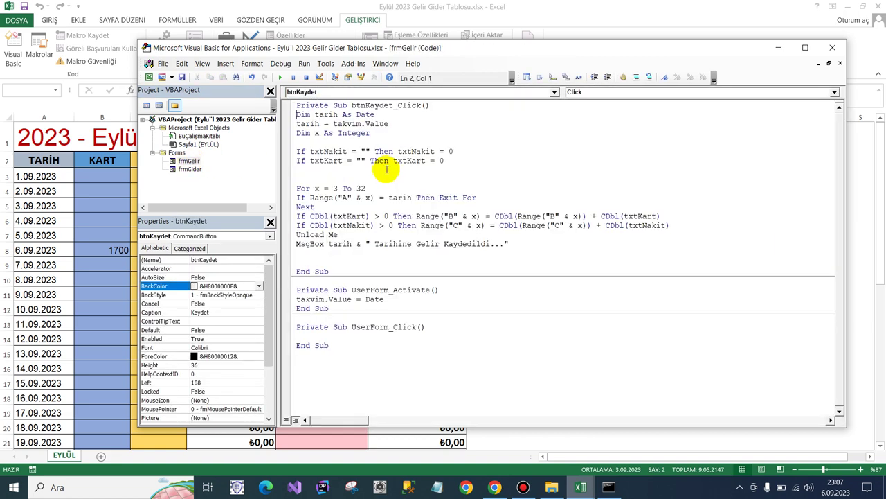
pyautogui.moveTo(316, 255); pyautogui.dragTo(253, 114)
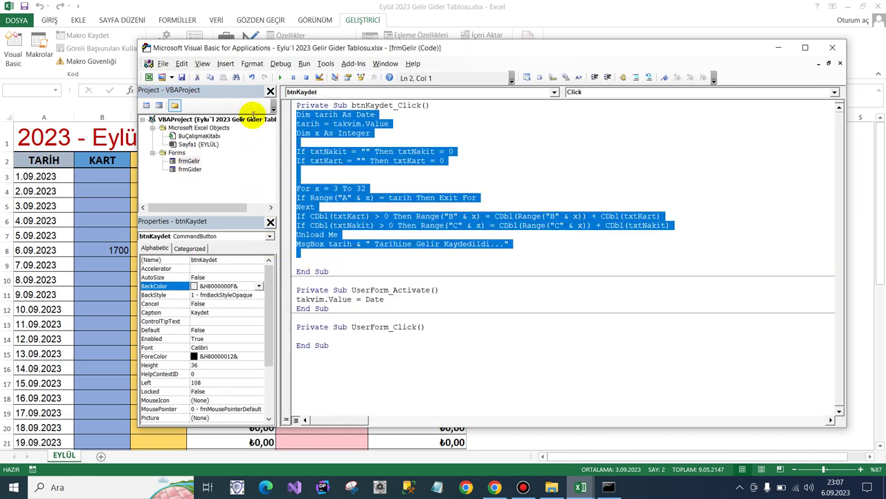
pyautogui.doubleClick(189, 169)
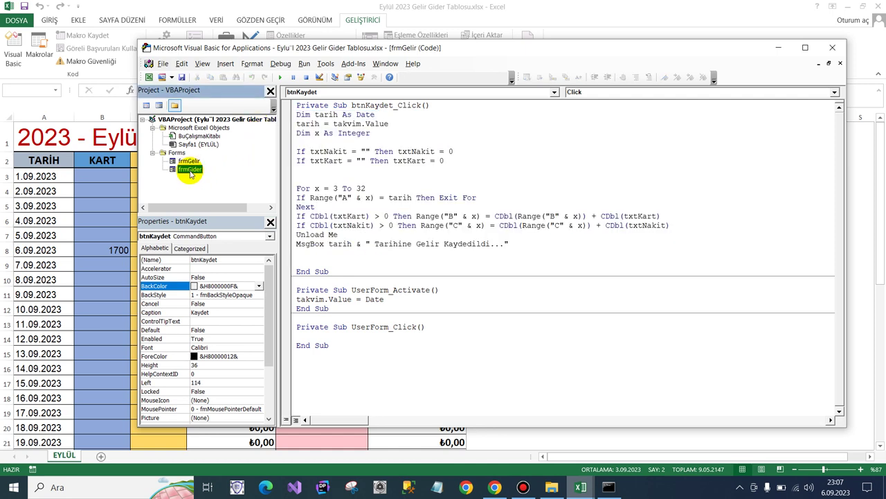
pyautogui.doubleClick(385, 143)
pyautogui.write('Dim tarih As Date tarih = takvim.Value Dim x As Integer  If txtNakit = "" Then txtNakit = 0 If txtKart = "" Then txtKart = 0   For x = 3 To 32 If Range("A" & x) = tarih Then Exit For Next If CDbl(txtKart) > 0 Then Range("B" & x) = CDbl(Range("B" & x)) + CDbl(txtKart) If CDbl(txtNakit) > 0 Then Range("C" & x) = CDbl(Range("C" & x)) + CDbl(txtNakit) Unload Me MsgBox tarih & " Tarihine Gelir Kaydedildi..."')
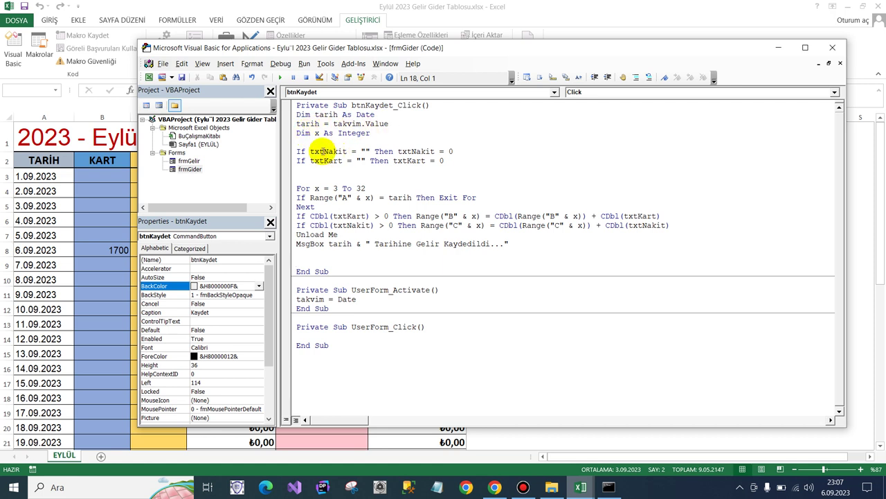
# Make the empty-value check test txtGider instead of txtNakit, and remove the txtKart check.
pyautogui.doubleClick(329, 151)
pyautogui.write('x')
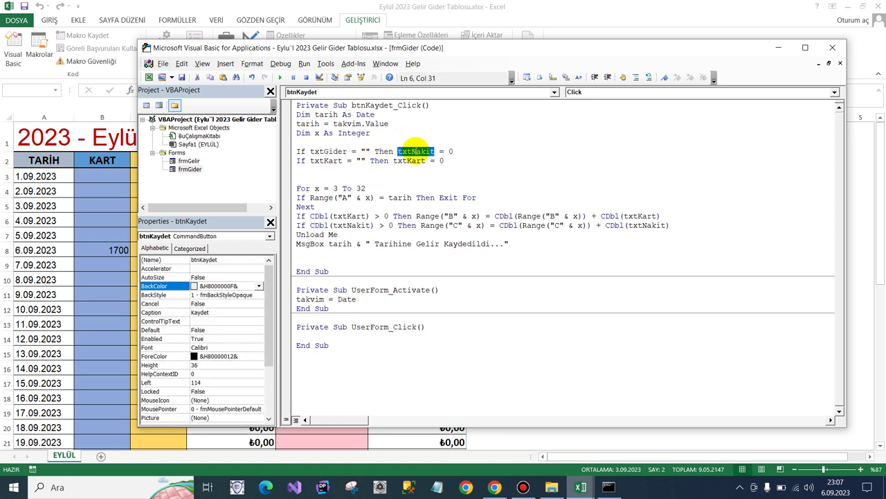
pyautogui.write('txt')
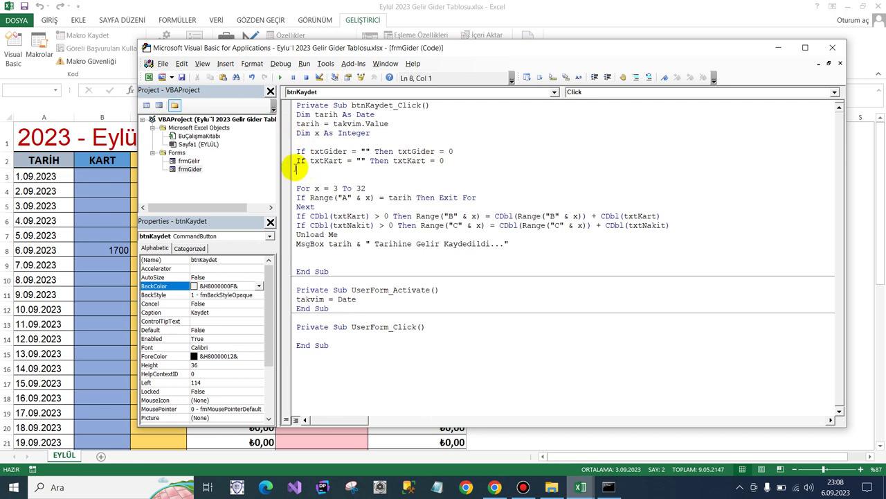
pyautogui.moveTo(296, 168); pyautogui.dragTo(293, 155)
pyautogui.press('Delete')
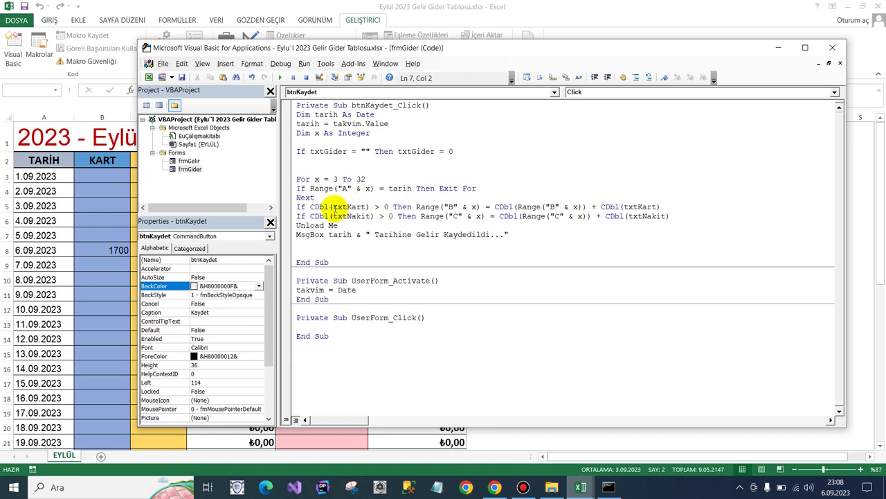
pyautogui.write('txt')
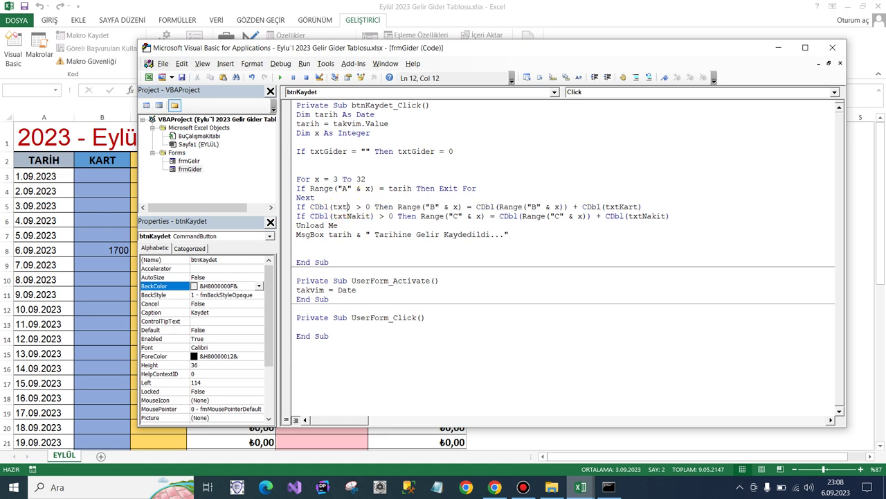
pyautogui.write('Gider')
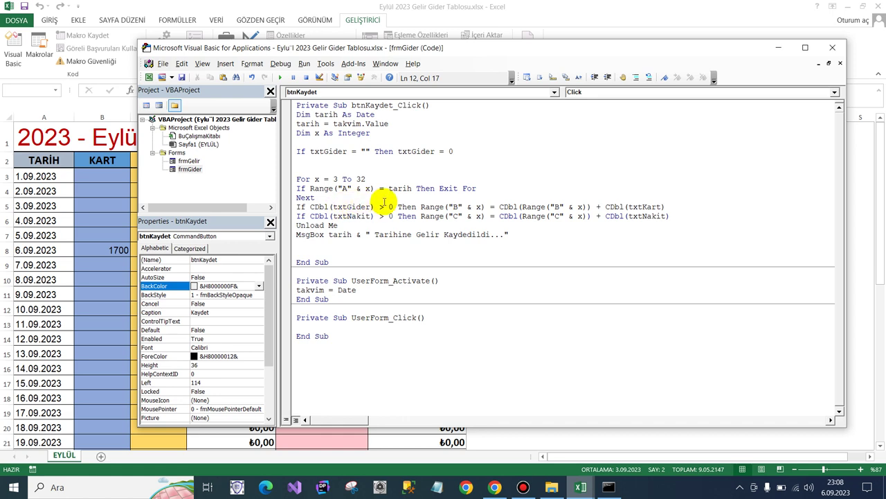
# Confirm GİDER sits in column E, switch the add-to-cell line to txtGider, and delete the cash line.
pyautogui.click(91, 228)
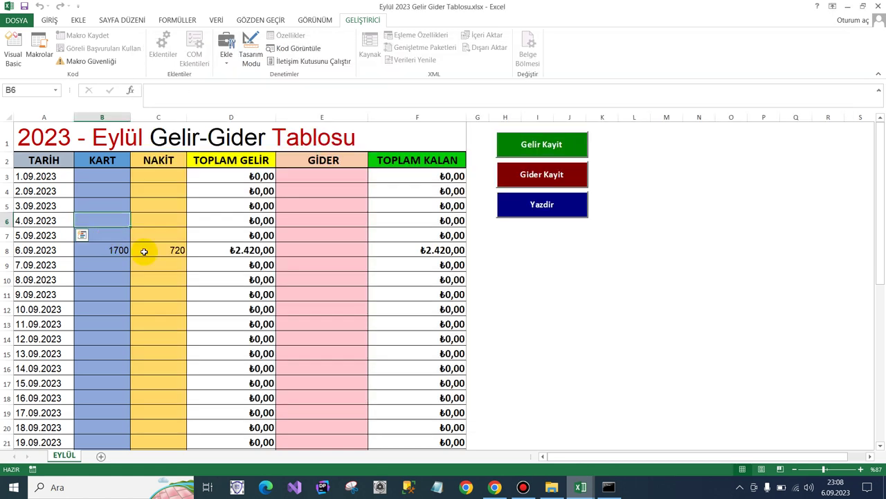
pyautogui.click(306, 249)
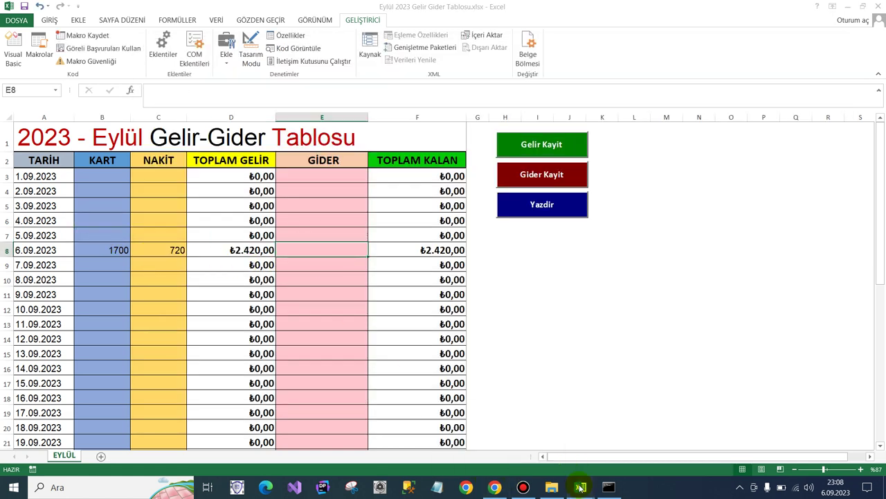
pyautogui.moveTo(581, 487)
pyautogui.click(627, 441)
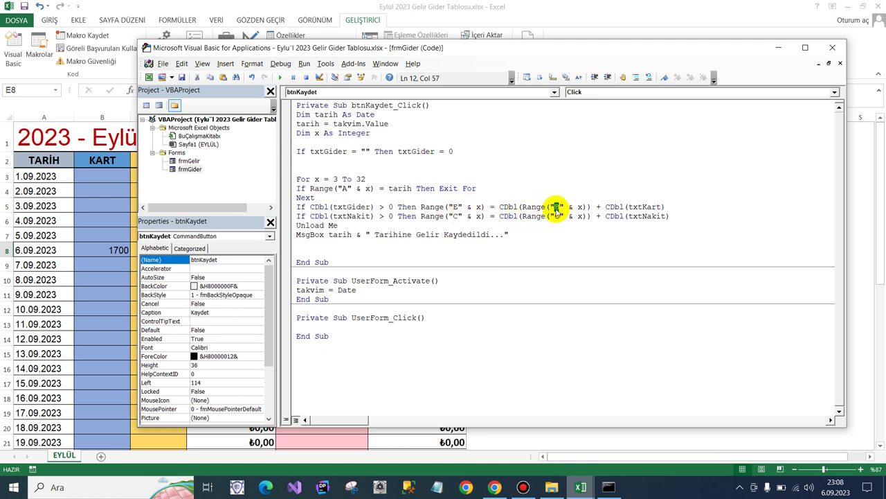
pyautogui.doubleClick(649, 206)
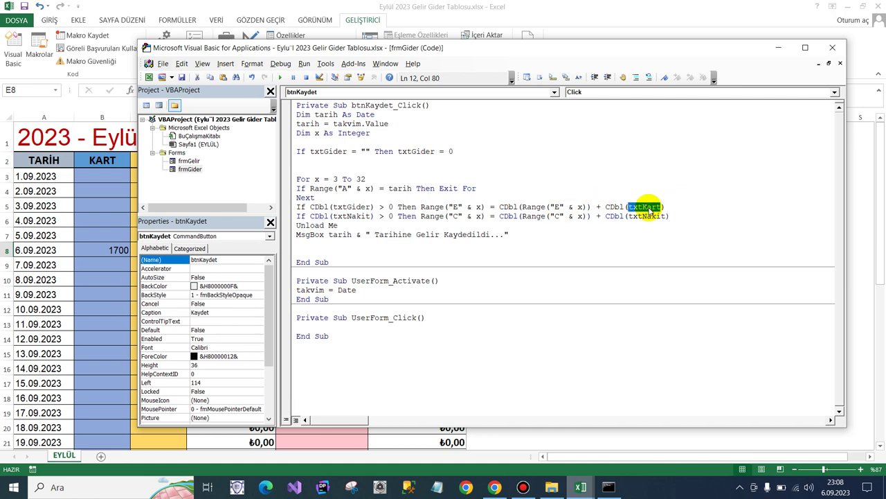
pyautogui.write('txt')
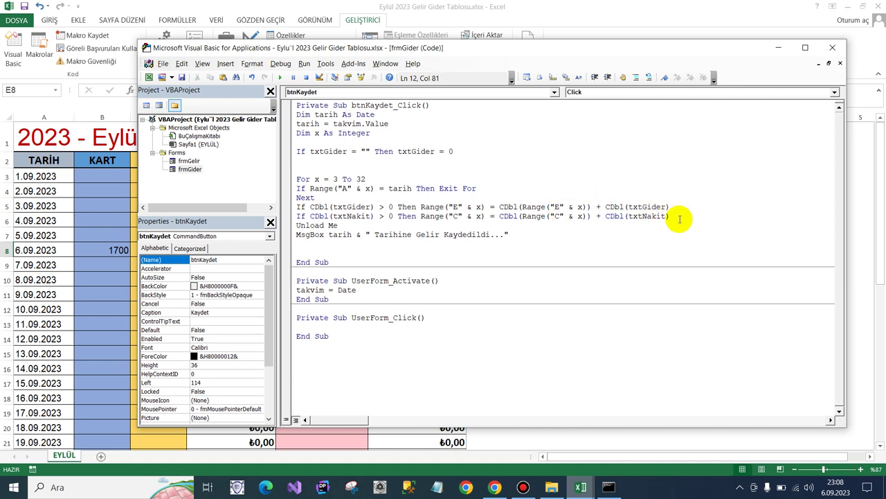
pyautogui.moveTo(675, 216); pyautogui.dragTo(274, 218)
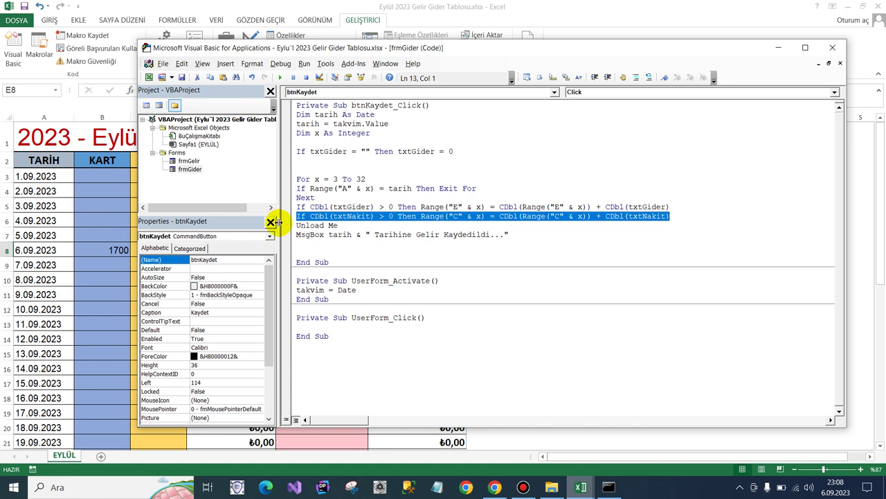
pyautogui.press('Delete')
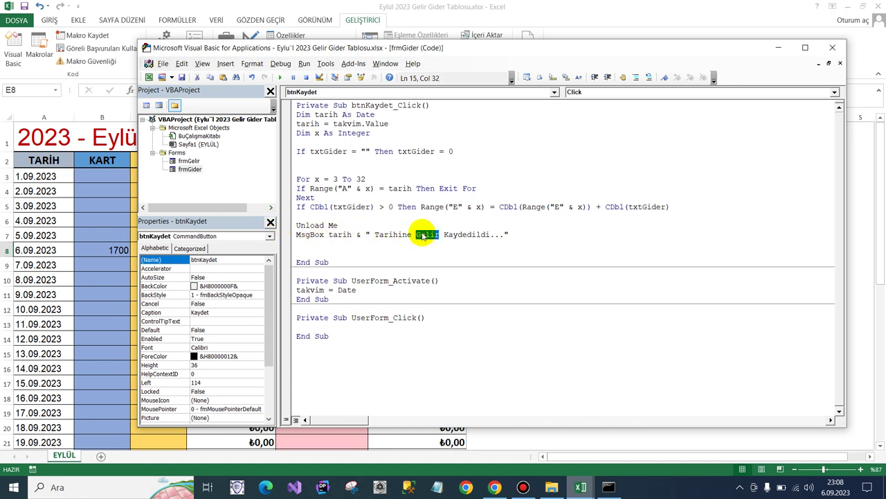
# Change the message text to Gider and make the Gider Kayit button's code run frmGider.Show.
pyautogui.write('Gid')
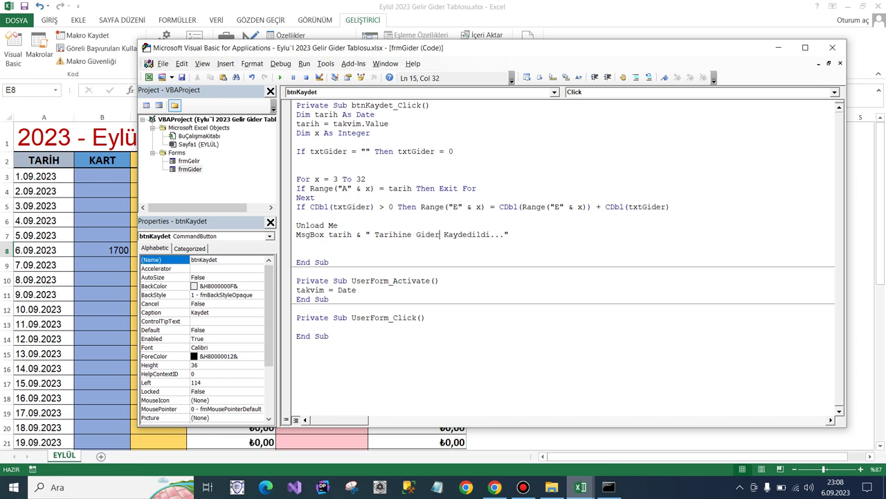
pyautogui.click(102, 206)
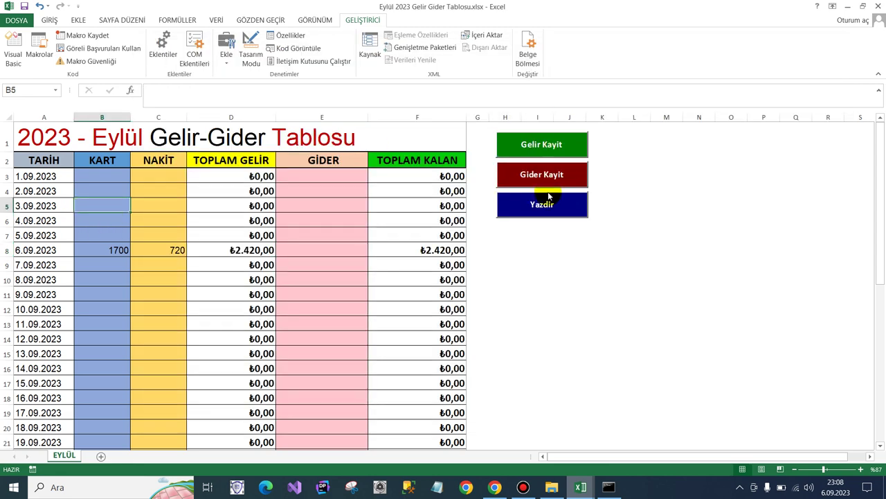
pyautogui.click(250, 54)
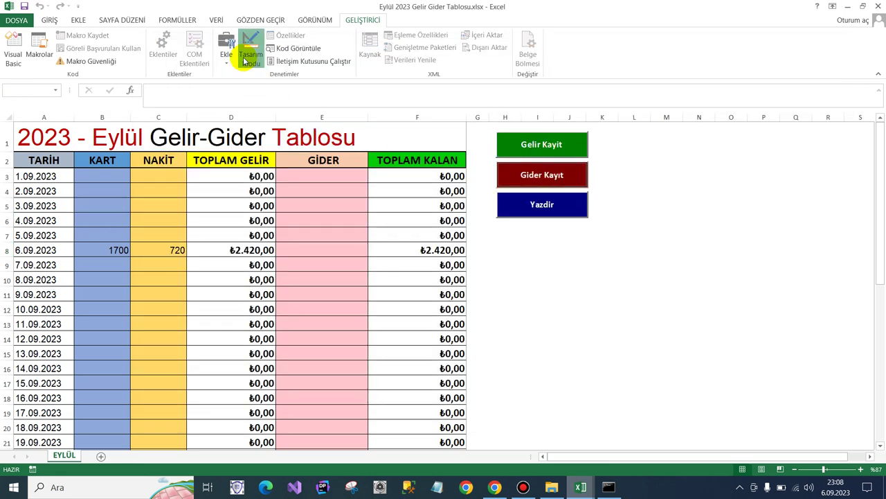
pyautogui.doubleClick(553, 178)
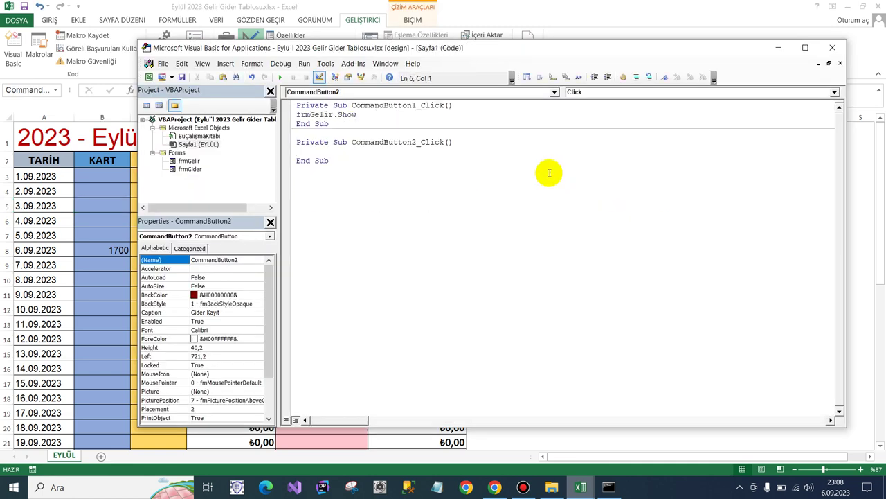
pyautogui.write('frmg')
pyautogui.hotkey('ctrl', 'space')
pyautogui.write('.')
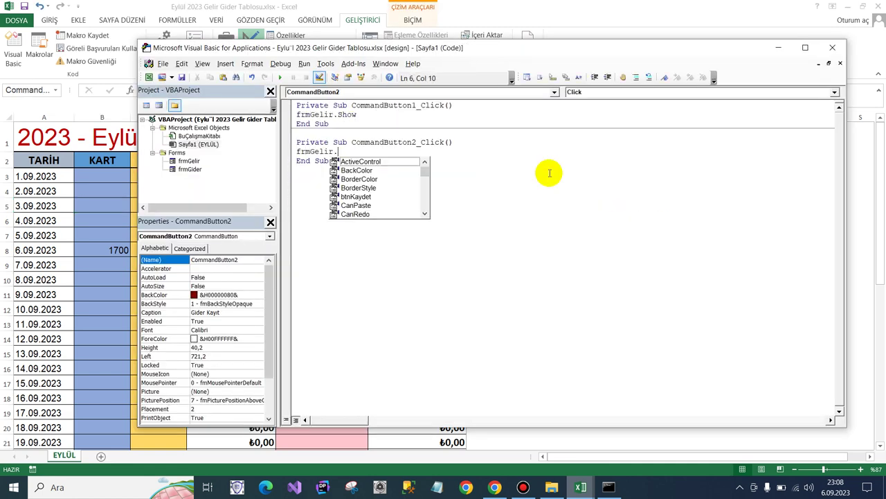
pyautogui.write('sh')
# Test the Gider Kayit button, then reopen its code in design mode to correct the form name.
pyautogui.click(95, 184)
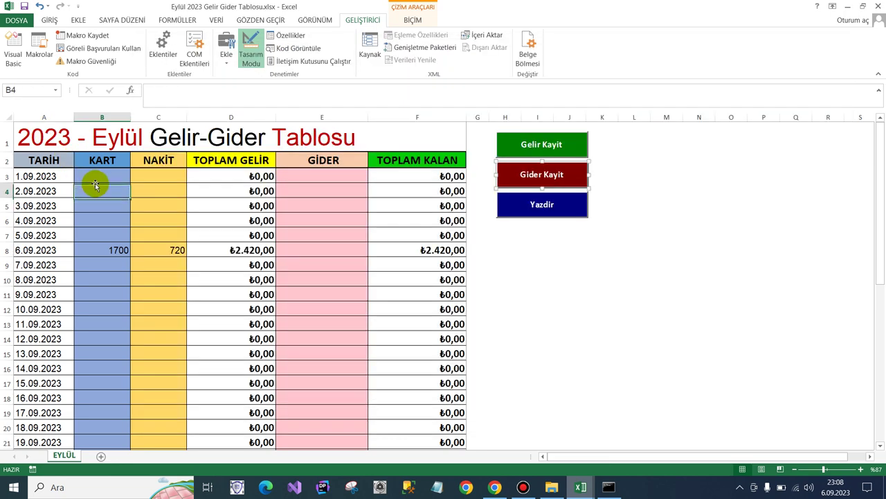
pyautogui.click(247, 55)
pyautogui.click(578, 175)
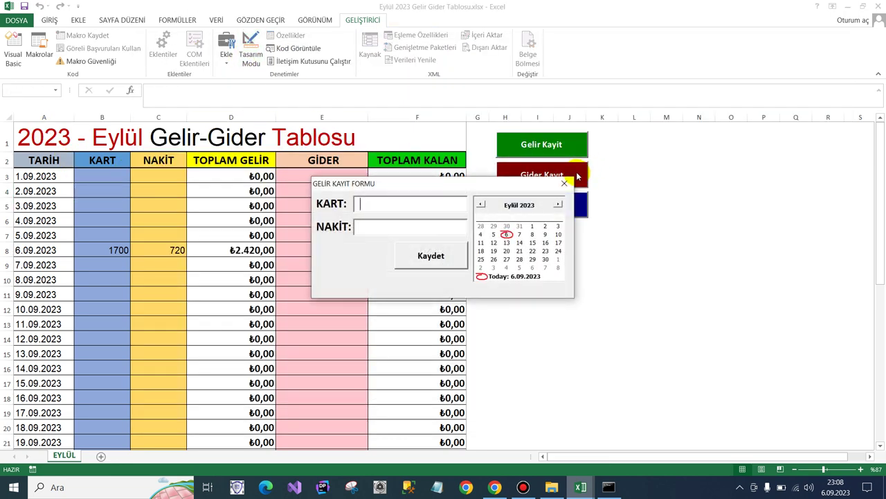
pyautogui.click(562, 185)
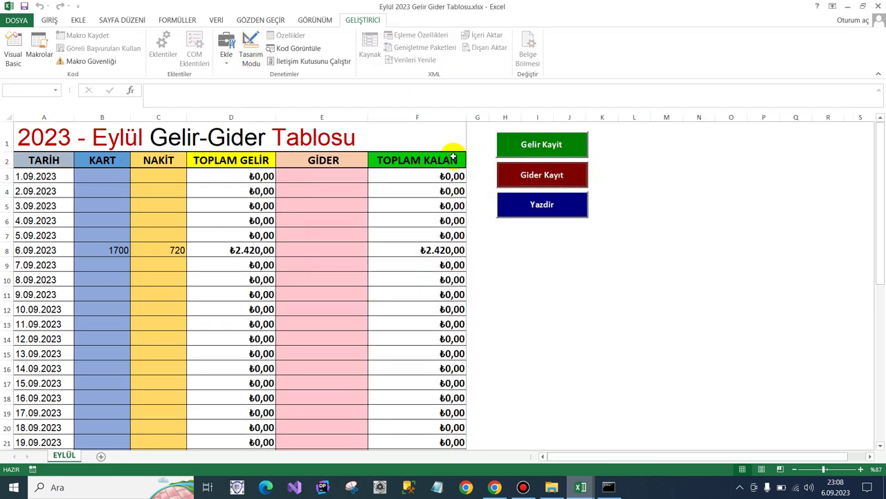
pyautogui.click(251, 52)
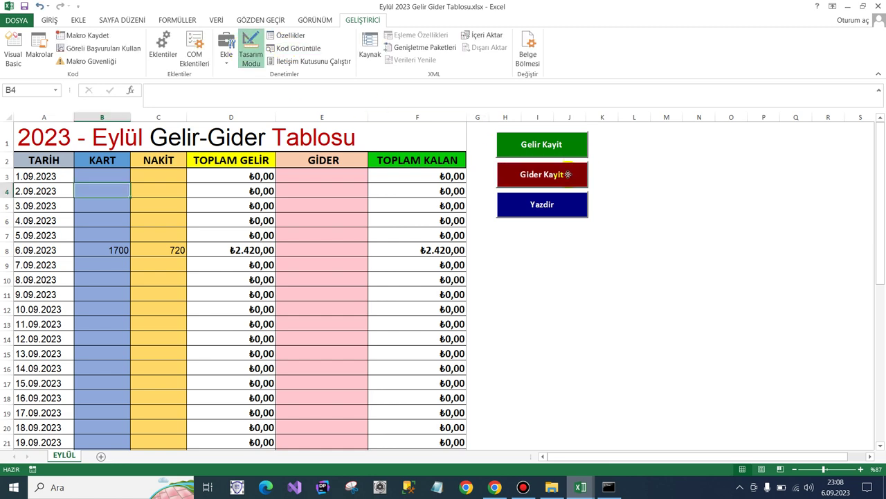
pyautogui.doubleClick(560, 173)
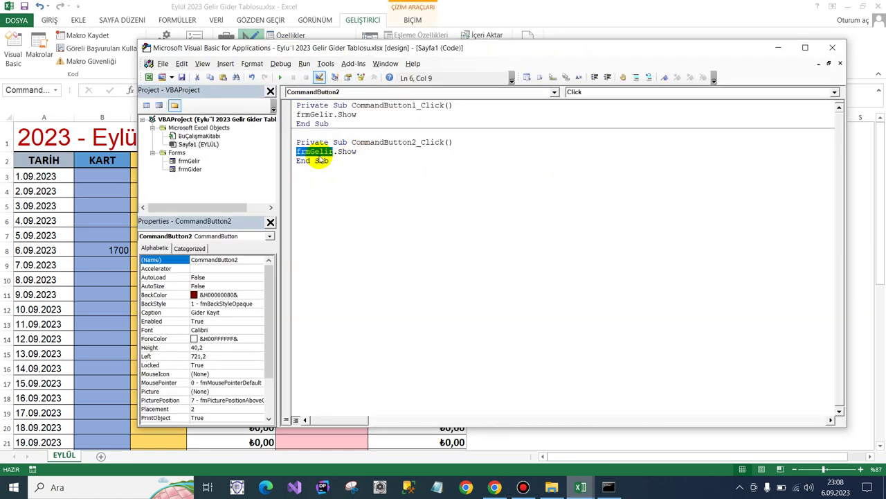
pyautogui.write('f')
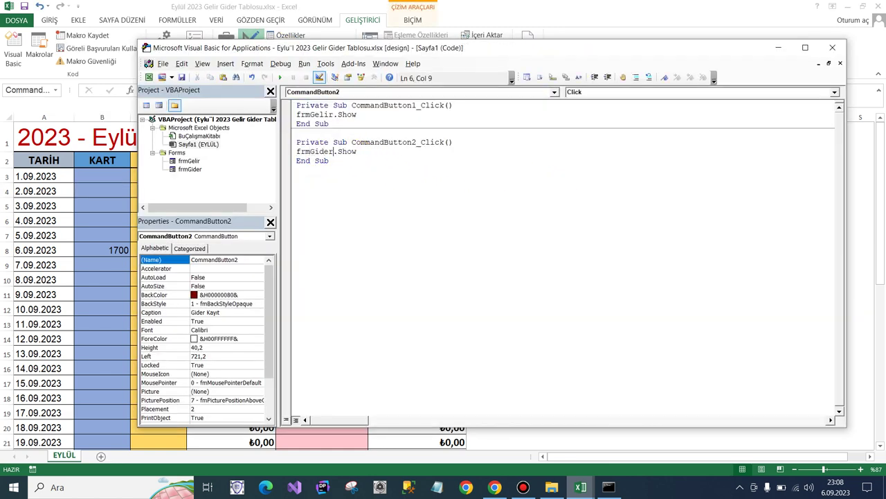
pyautogui.click(102, 194)
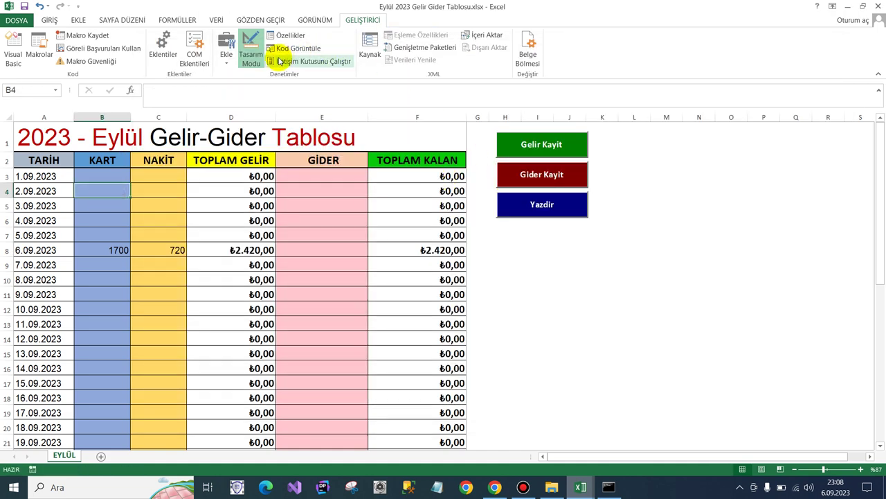
# Exit design mode and test that Gider Kayit and Gelir Kayit each open their own form.
pyautogui.click(516, 182)
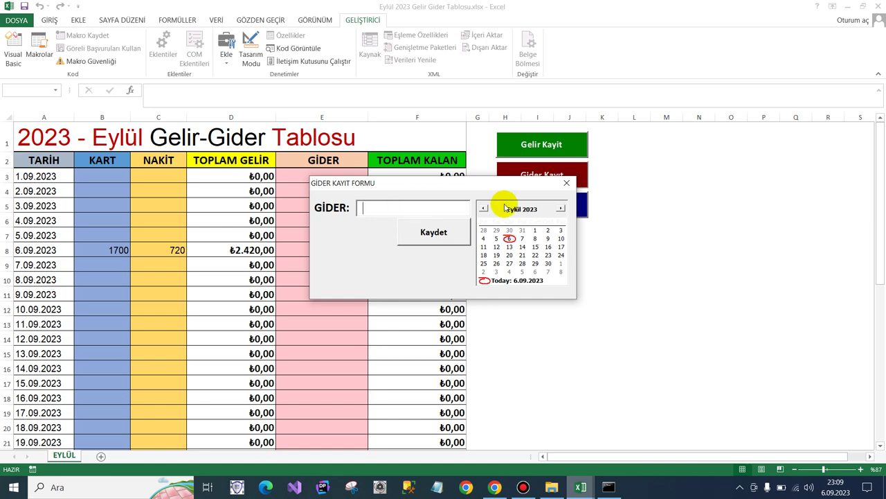
pyautogui.click(566, 184)
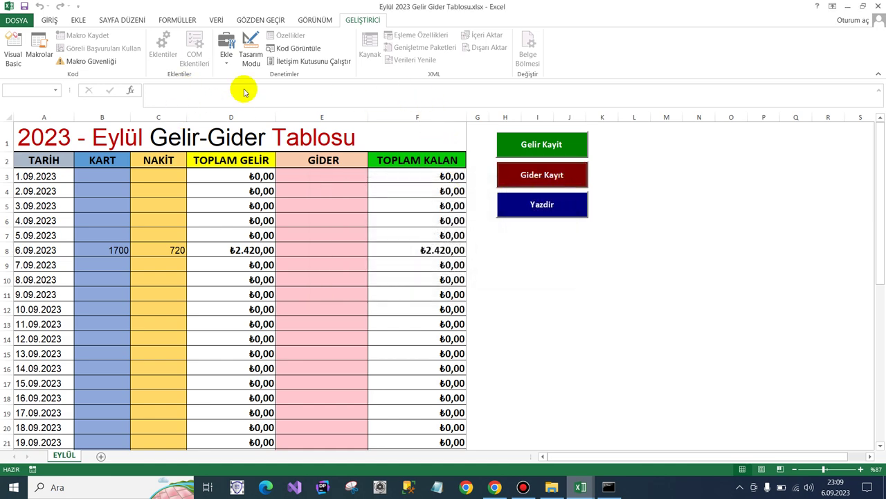
pyautogui.click(502, 149)
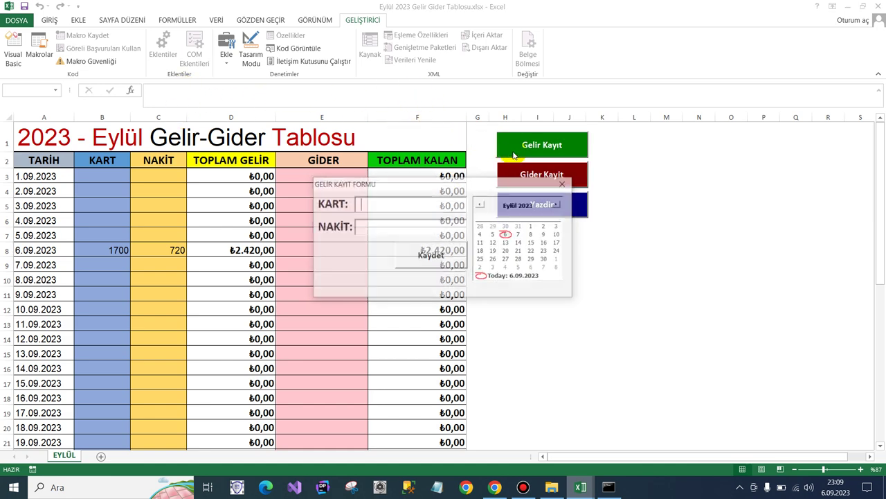
pyautogui.click(561, 185)
pyautogui.click(547, 178)
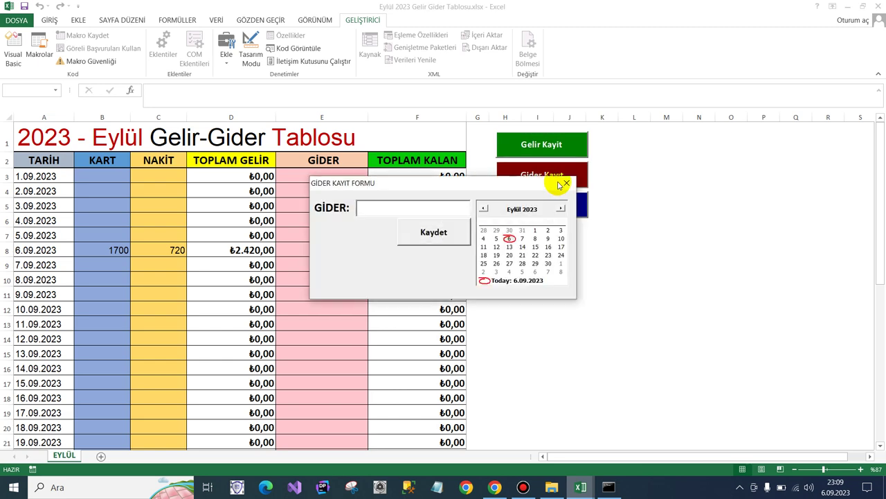
pyautogui.click(566, 184)
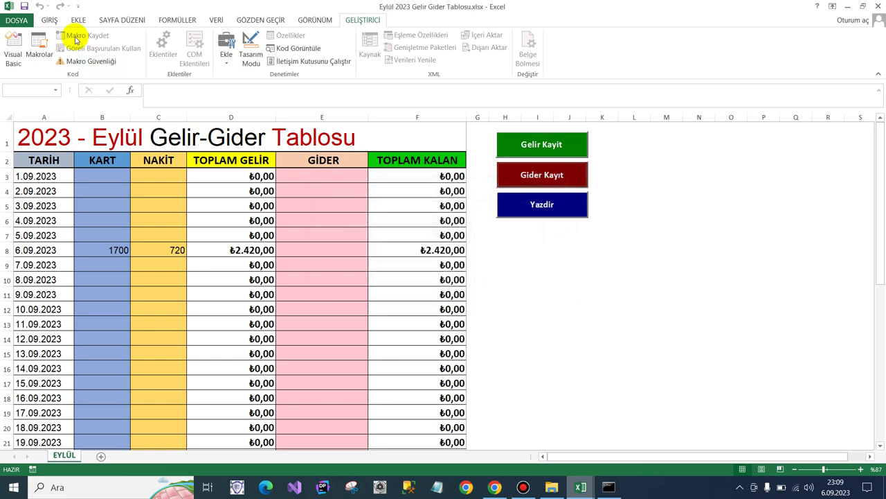
# Set frmGider's tab order to txtGider 0 and btnKaydet 1 after checking the calendar's.
pyautogui.click(14, 54)
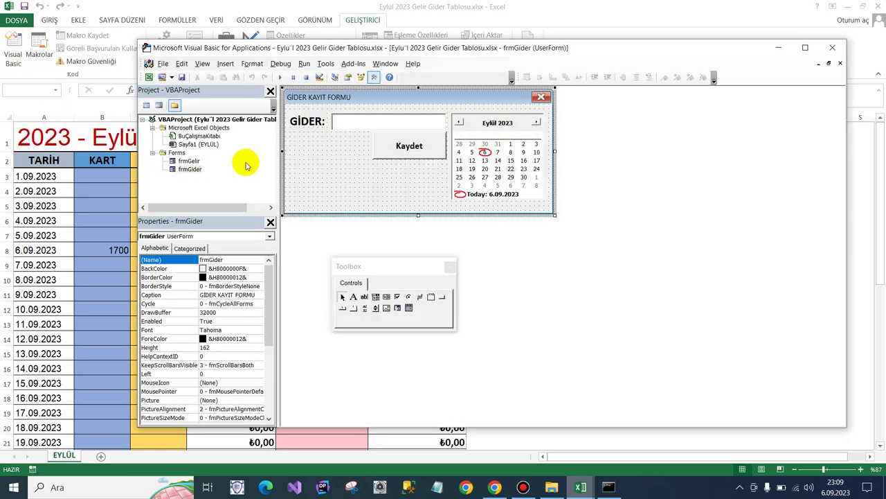
pyautogui.click(479, 144)
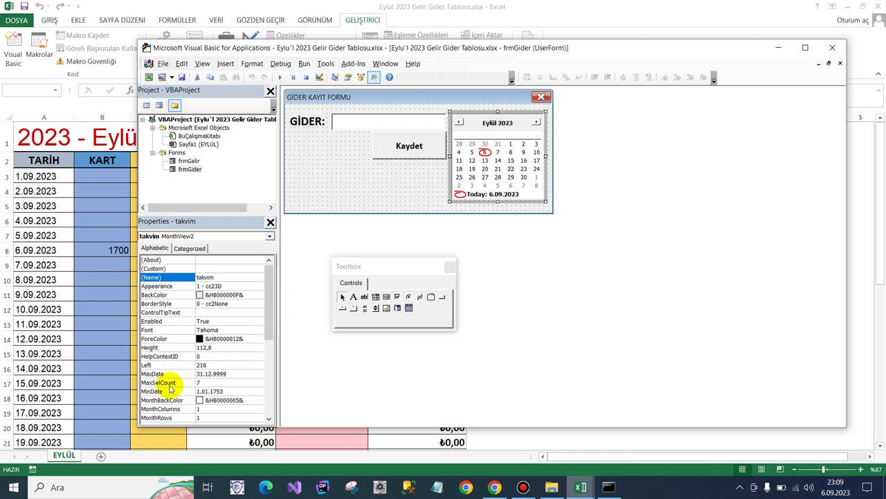
pyautogui.moveTo(270, 356)
pyautogui.mouseDown()
pyautogui.moveTo(271, 394)
pyautogui.moveTo(212, 376)
pyautogui.mouseUp()
pyautogui.click(182, 347)
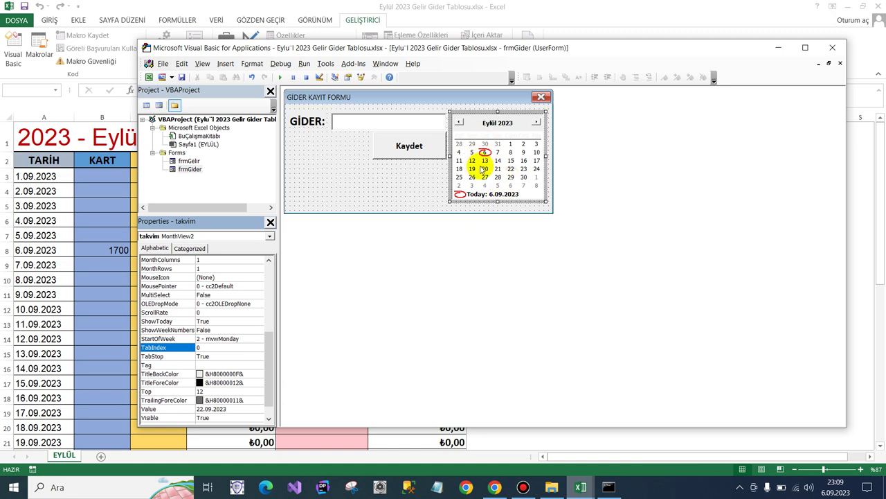
pyautogui.click(415, 121)
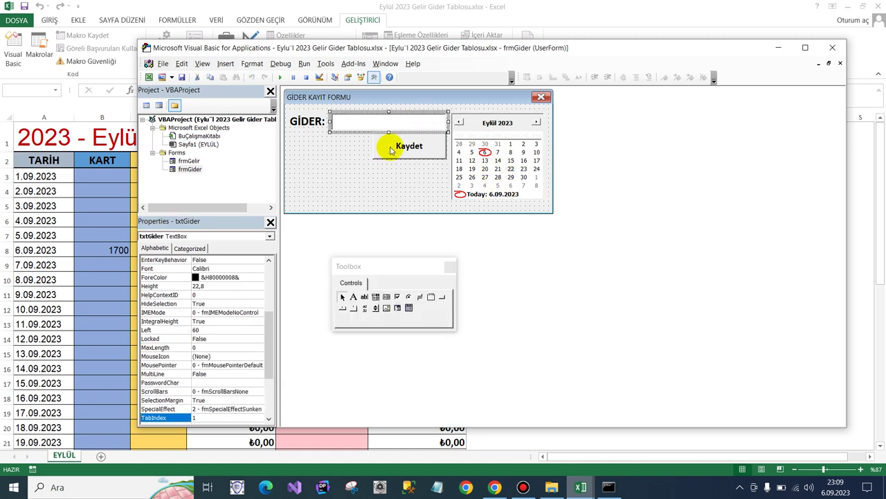
pyautogui.click(185, 419)
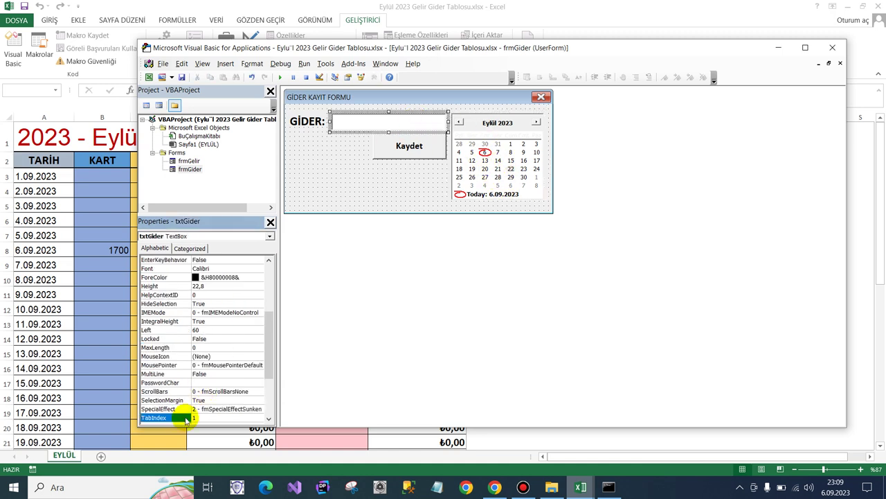
pyautogui.click(397, 147)
pyautogui.click(504, 183)
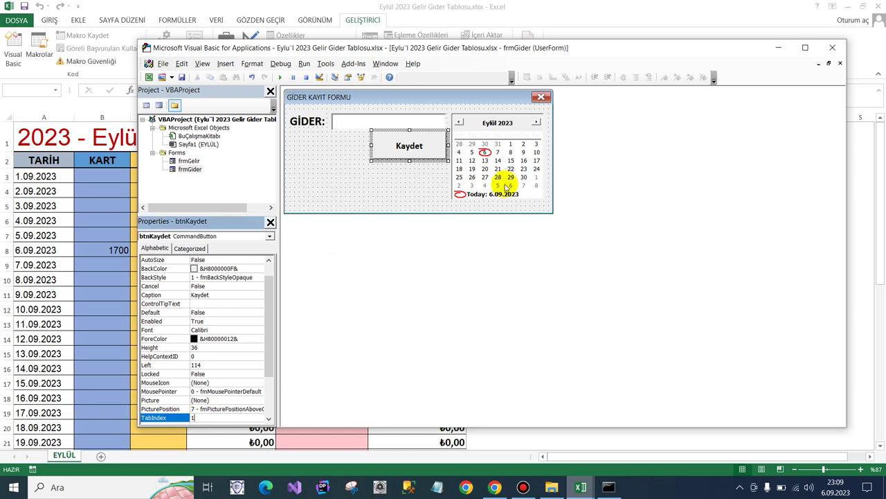
# Back on the sheet, log a 500 expense for 6.09.2023 through Gider Kayit.
pyautogui.hotkey('alt', 'F11')
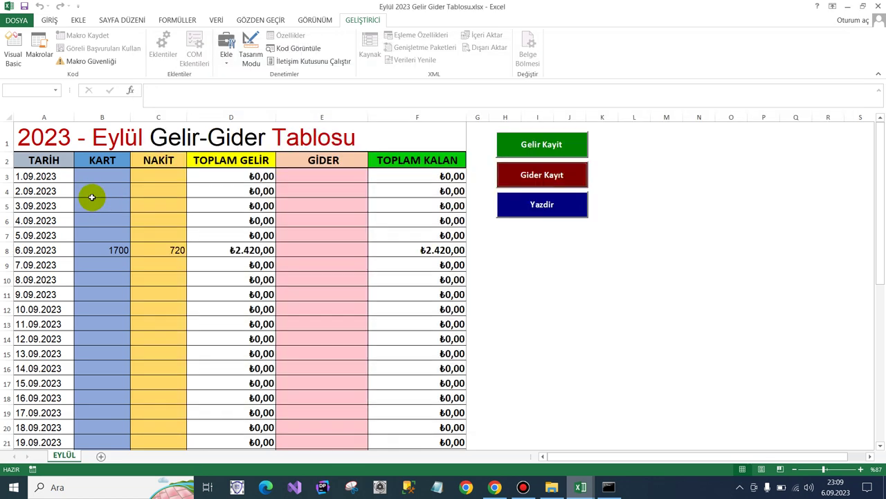
pyautogui.click(545, 178)
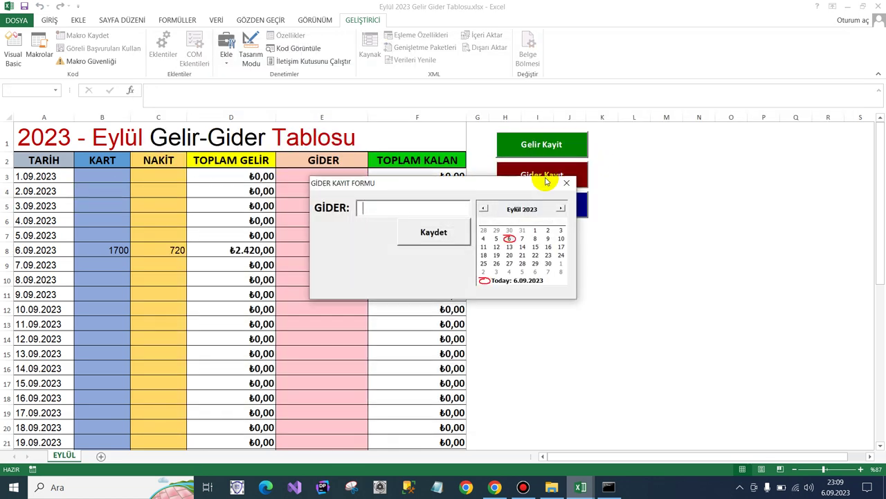
pyautogui.write('500')
pyautogui.press('Tab')
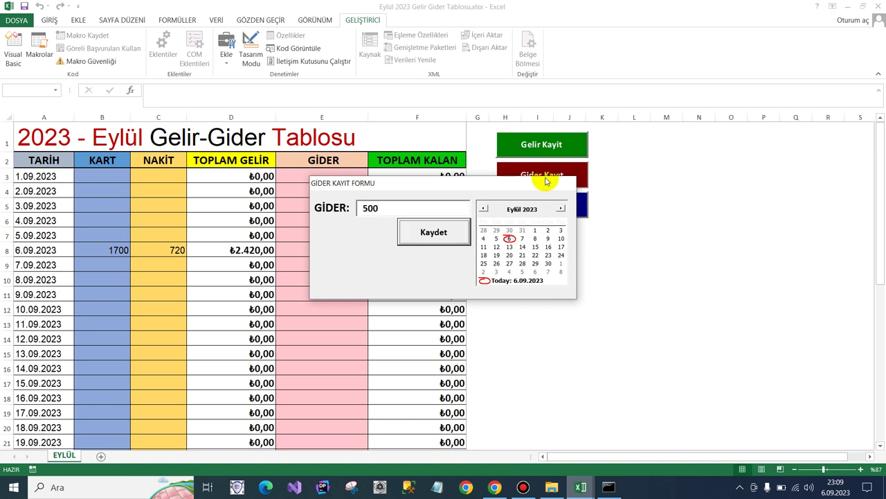
pyautogui.press('Return')
pyautogui.click(485, 277)
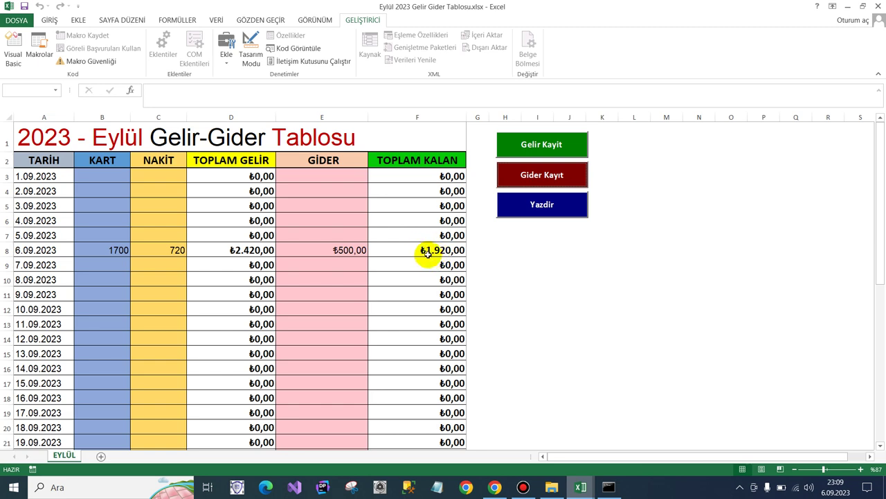
pyautogui.scroll(-5, 450, 250)
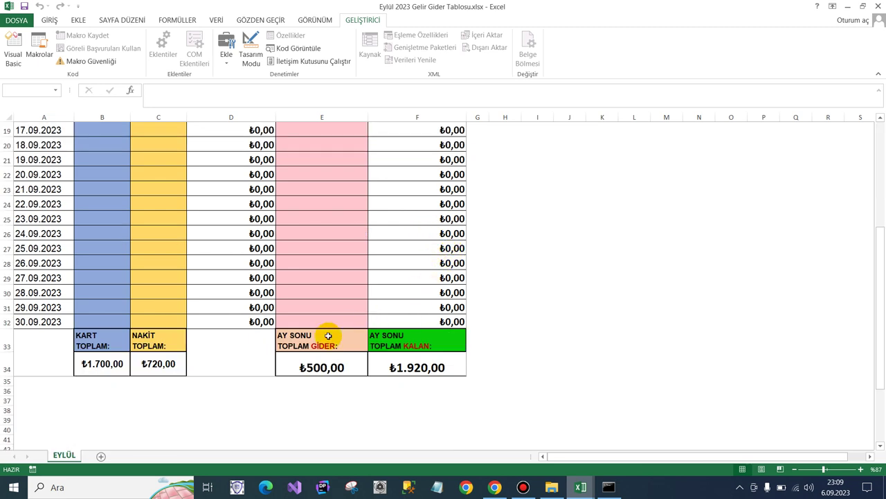
pyautogui.scroll(5, 280, 331)
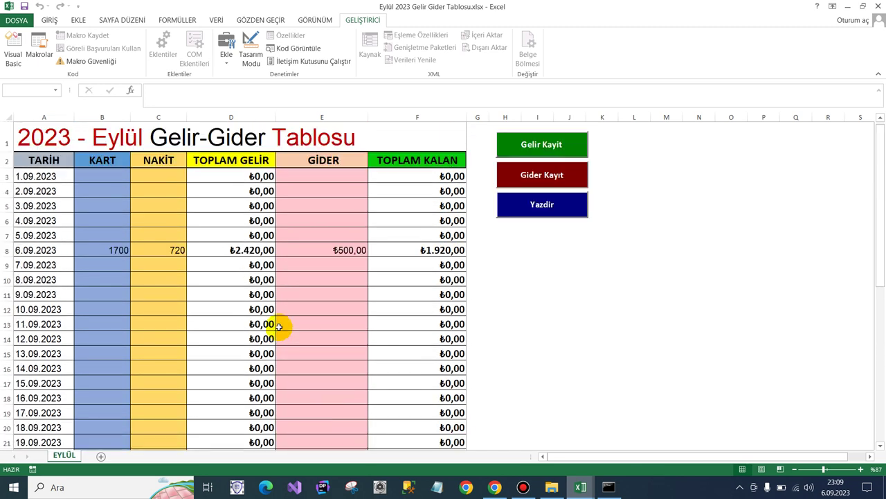
# Log a 700 expense through the Gider Kayit form.
pyautogui.click(535, 175)
pyautogui.write('1200')
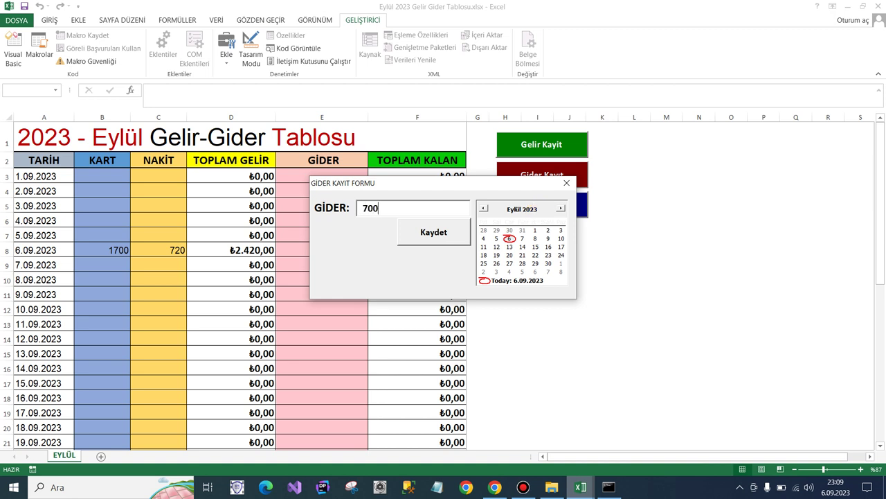
pyautogui.press('Return')
pyautogui.press('Return')
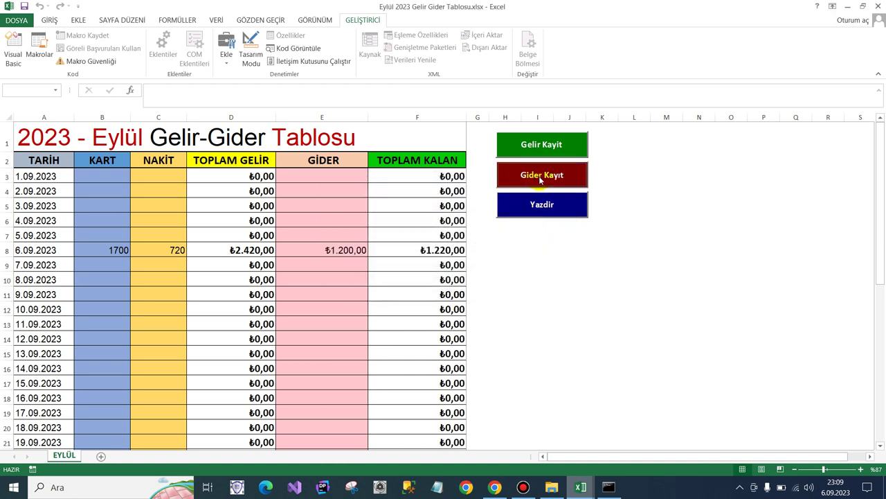
# Log a 1000 expense, then check GİDER ₺2.200,00 and TOPLAM KALAN ₺220,00.
pyautogui.click(541, 178)
pyautogui.write('1000')
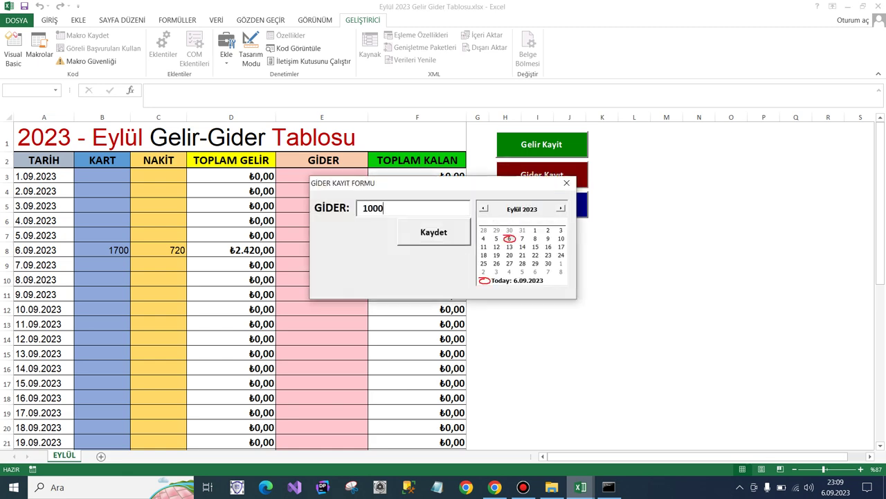
pyautogui.press('Return')
pyautogui.click(482, 274)
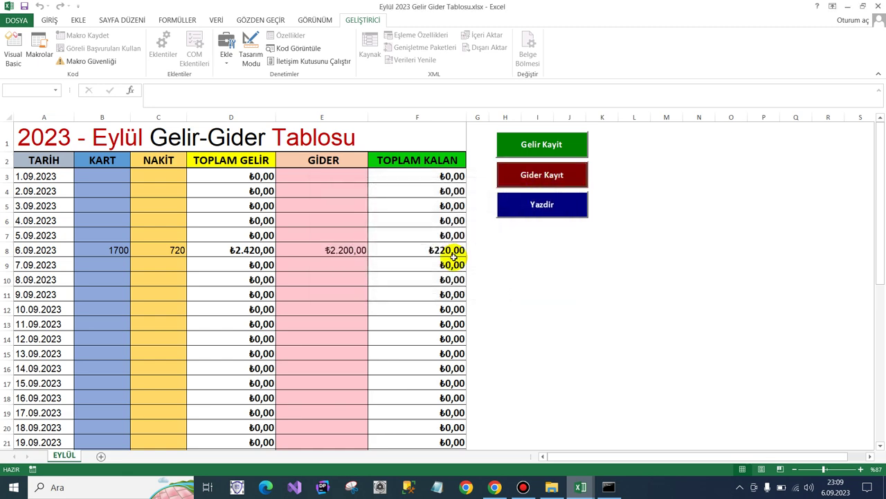
pyautogui.scroll(-3, 451, 250)
pyautogui.scroll(-4, 447, 309)
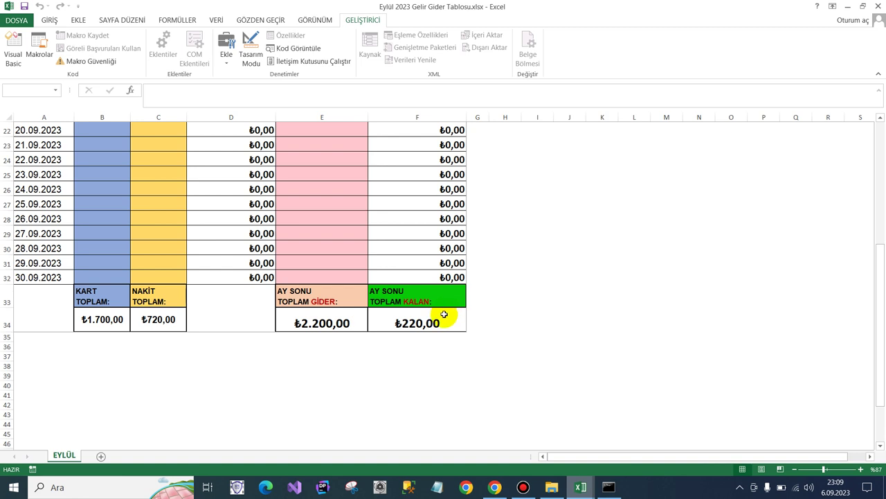
pyautogui.scroll(6, 443, 249)
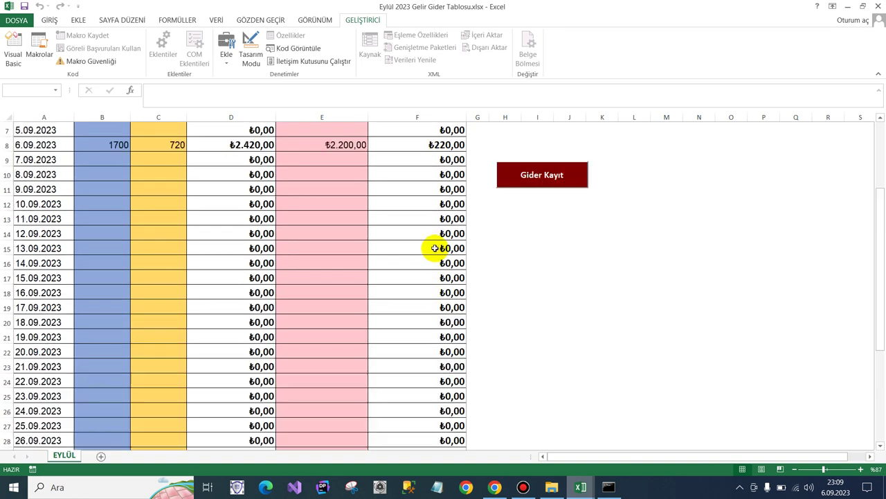
pyautogui.scroll(2, 437, 237)
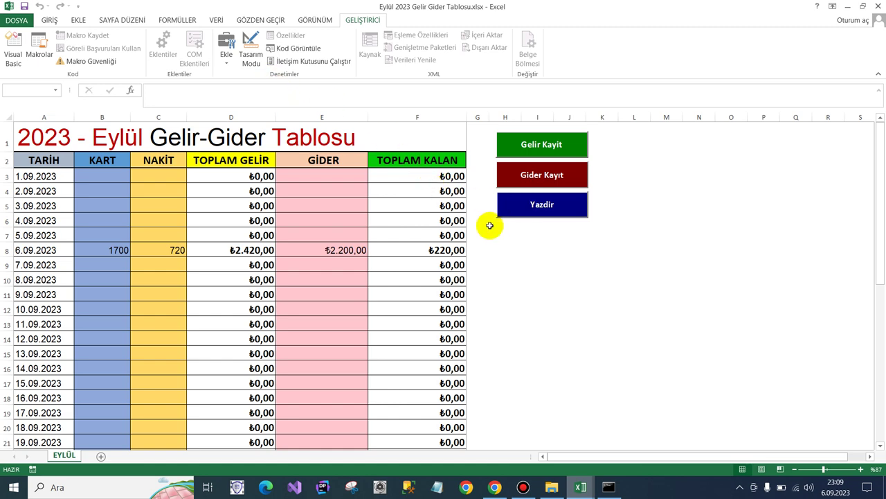
# Select an empty cell beside the table and start recording a new print macro.
pyautogui.click(475, 218)
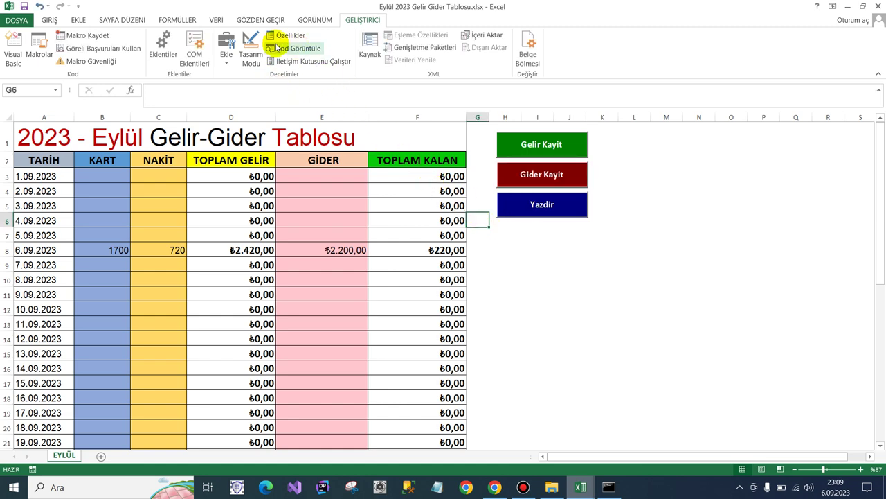
pyautogui.click(101, 39)
pyautogui.write('yazdırkoduyaz')
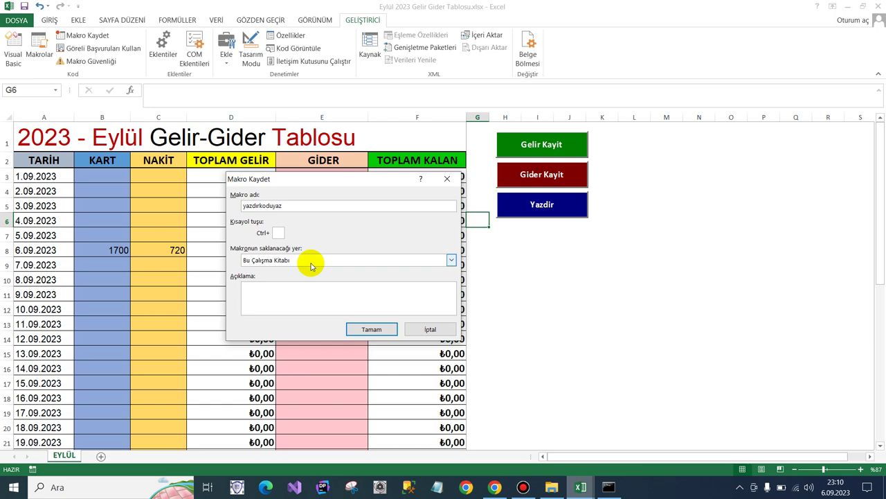
pyautogui.press('Return')
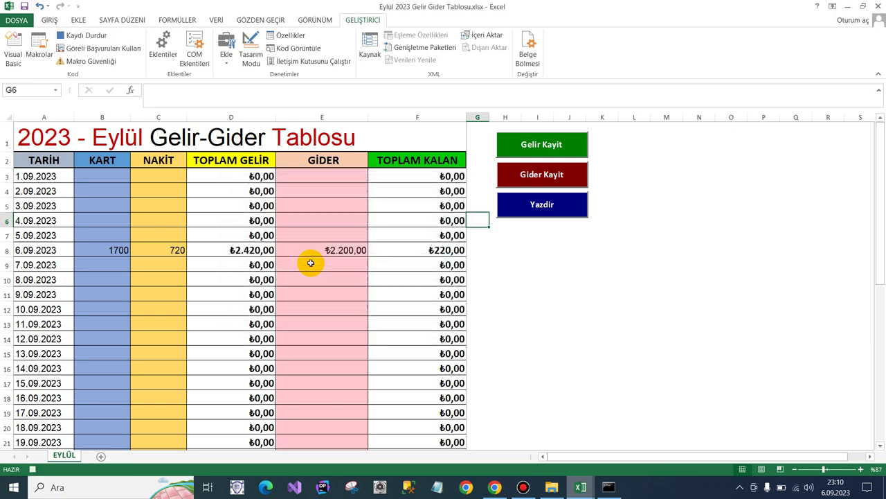
# Print the sheet to PDF, saving it as 'eylul' on the desktop.
pyautogui.hotkey('ctrl', 'p')
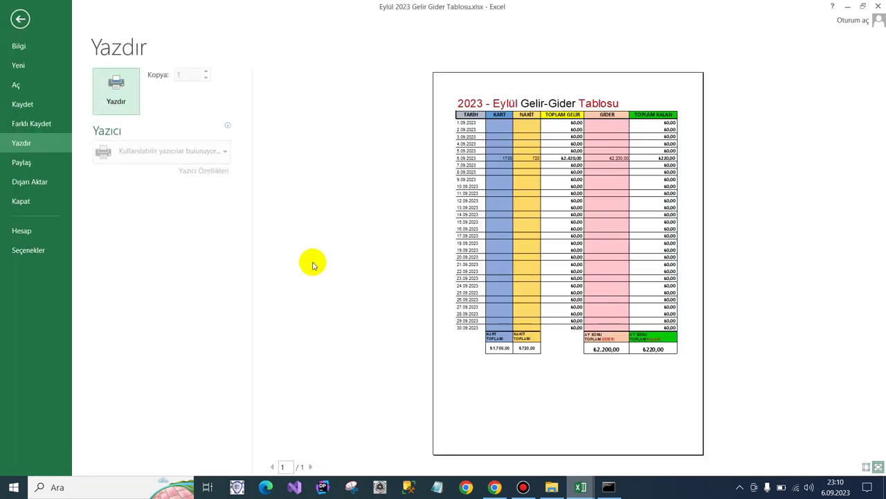
pyautogui.click(116, 99)
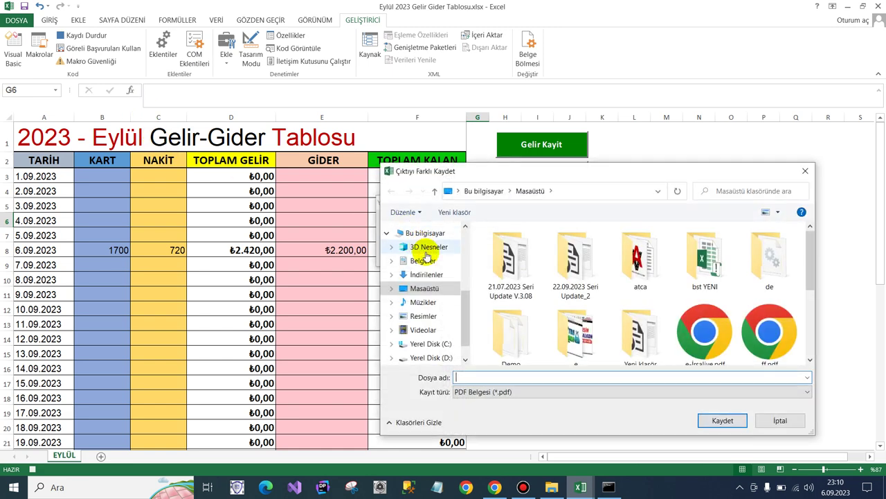
pyautogui.click(490, 380)
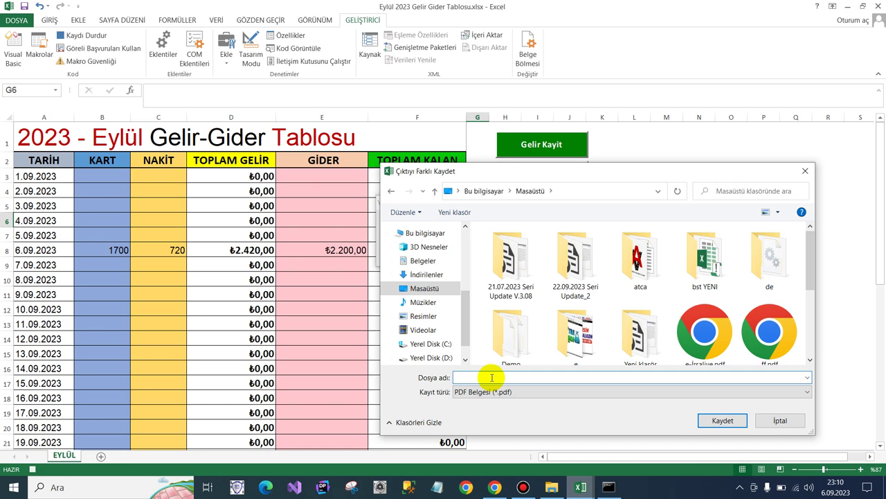
pyautogui.write('eylul')
pyautogui.press('Return')
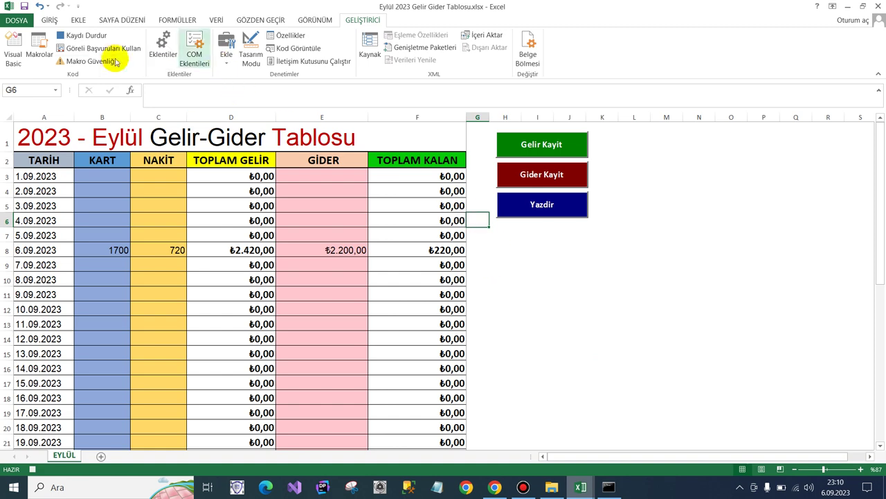
# Stop recording and select the recorded PrintOut line in Module1.
pyautogui.click(88, 35)
pyautogui.click(13, 45)
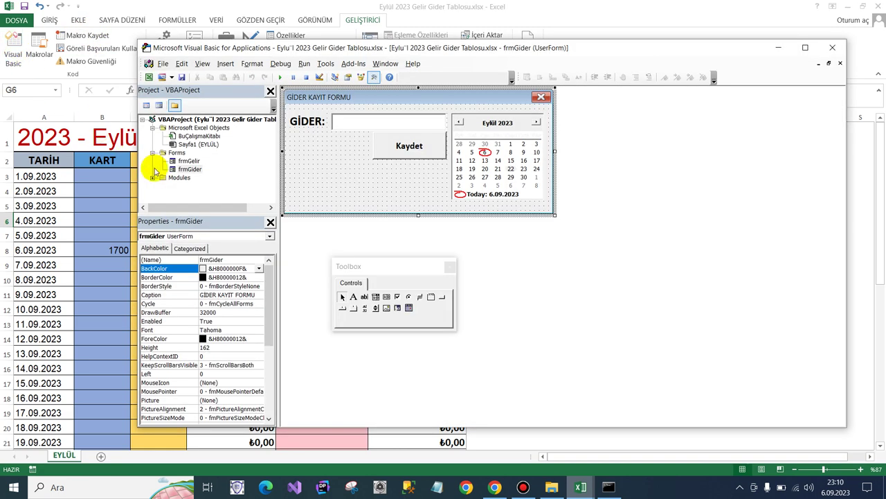
pyautogui.doubleClick(180, 178)
pyautogui.doubleClick(189, 186)
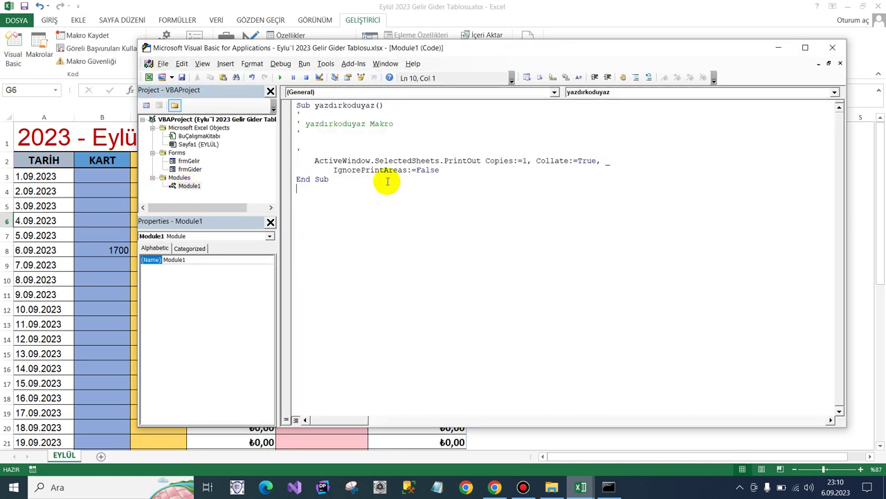
pyautogui.moveTo(447, 170); pyautogui.dragTo(301, 164)
pyautogui.hotkey('ctrl', 'c')
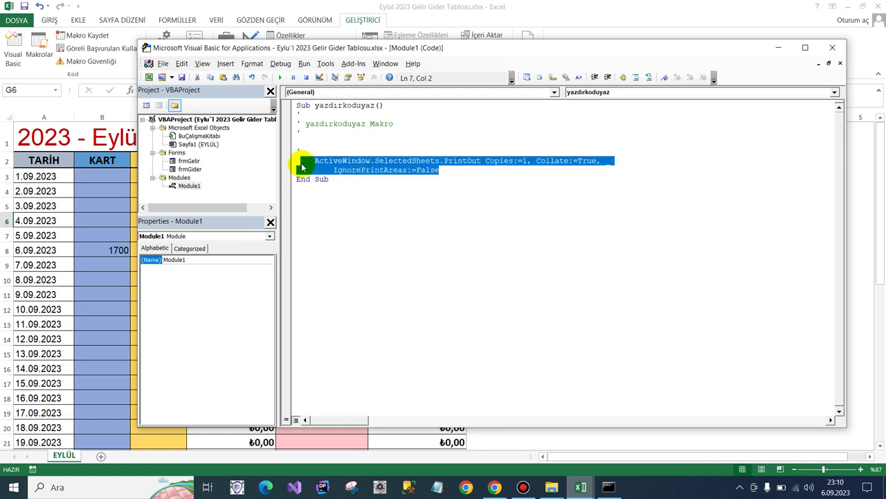
# In design mode, paste the PrintOut line into the Yazdir button's click code.
pyautogui.click(82, 192)
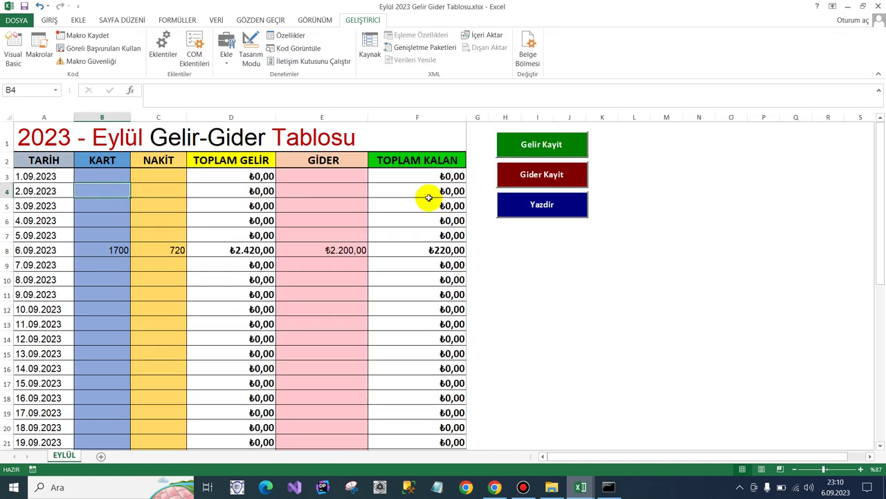
pyautogui.click(251, 55)
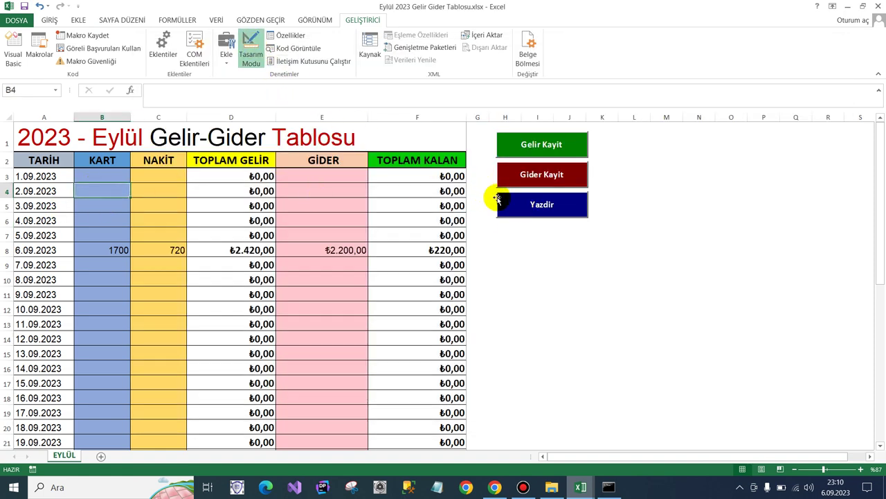
pyautogui.click(527, 205)
pyautogui.doubleClick(527, 206)
pyautogui.hotkey('ctrl', 'v')
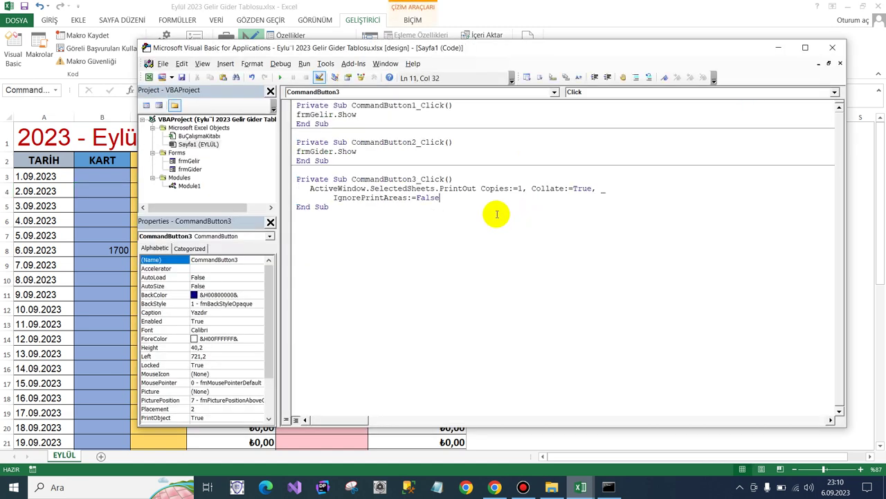
# Declare the variable sor as Byte at the top of the Yazdir handler.
pyautogui.click(475, 178)
pyautogui.press('Return')
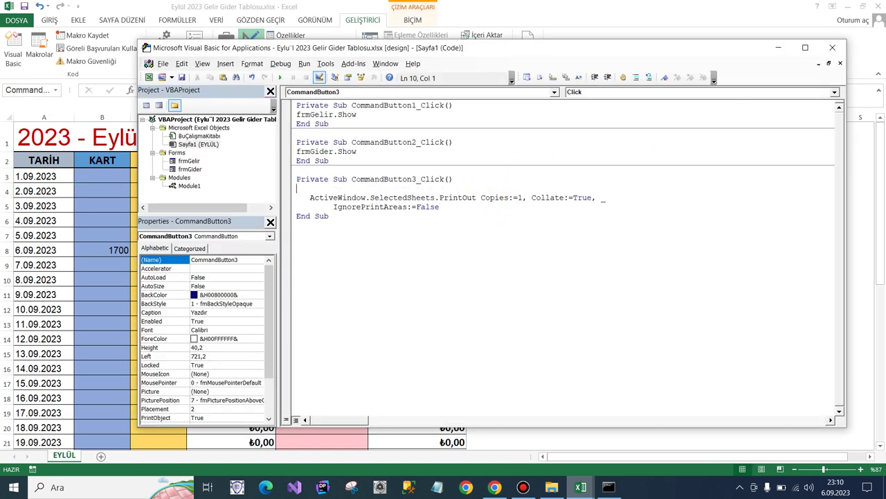
pyautogui.press('Return')
pyautogui.write('dim sor a')
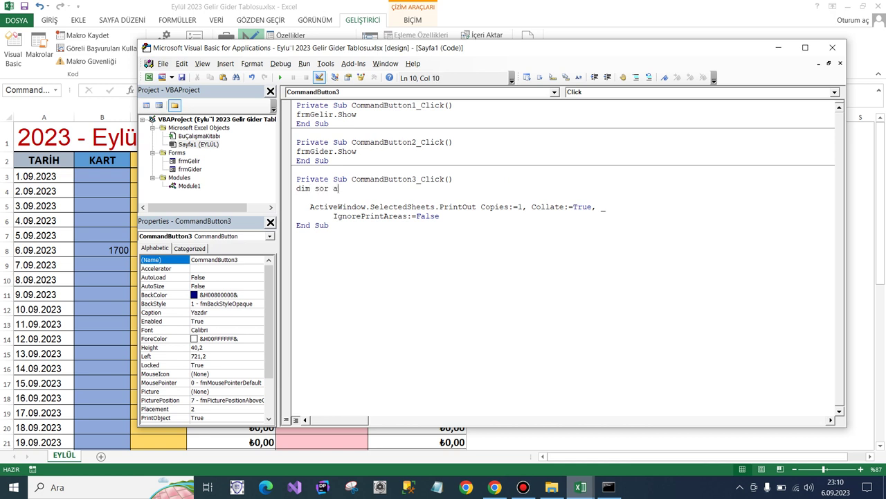
pyautogui.hotkey('ctrl', 'space')
pyautogui.write('s')
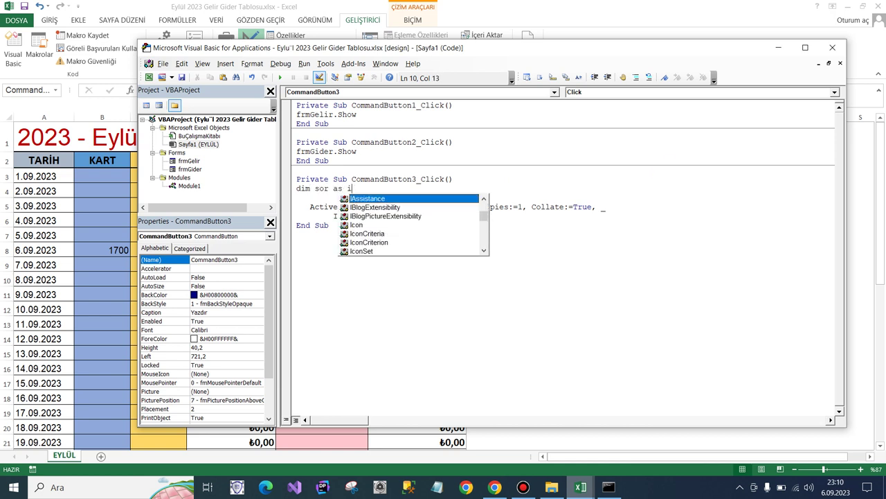
pyautogui.press('Escape')
pyautogui.write('by')
pyautogui.press('Return')
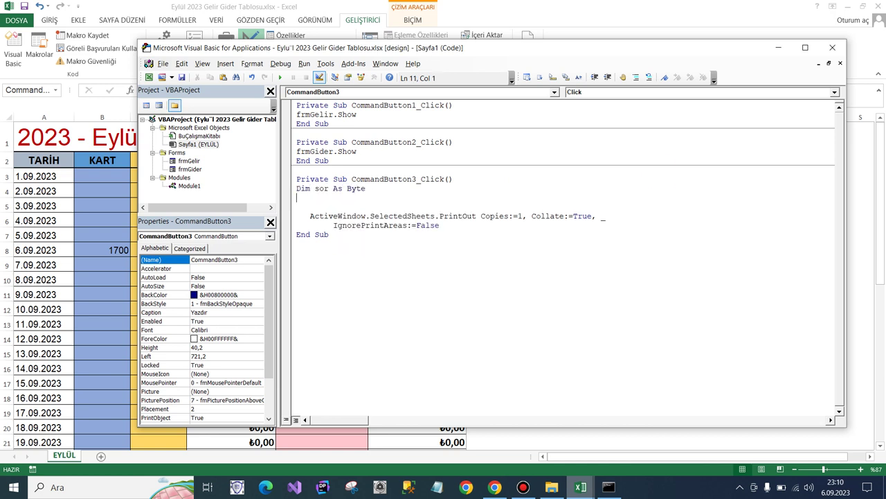
pyautogui.press('Return')
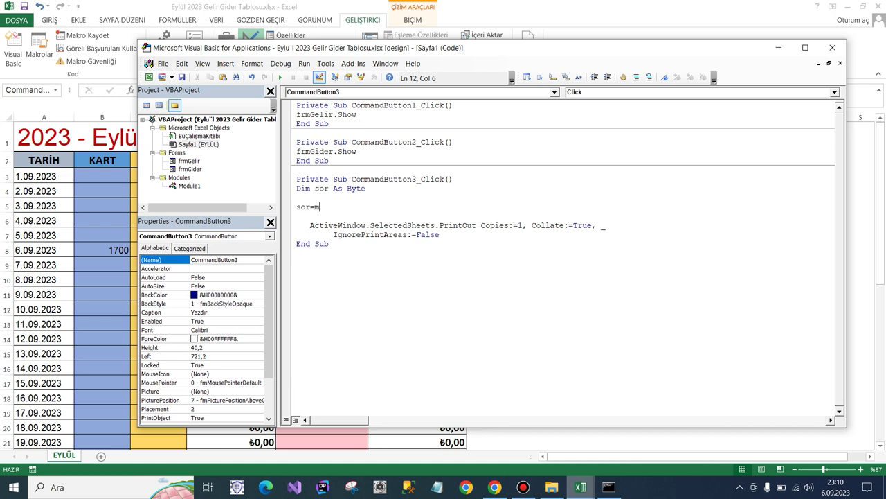
# Assign sor a MsgBox asking 'Rapor Yazdırılsın mı?' with style 68, then return to Excel.
pyautogui.write('("Rapor Yazdırılsın mı')
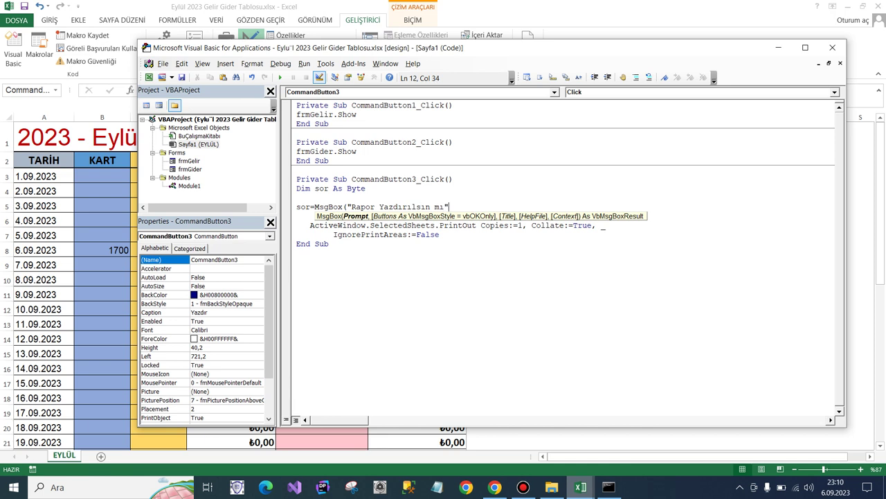
pyautogui.write(',')
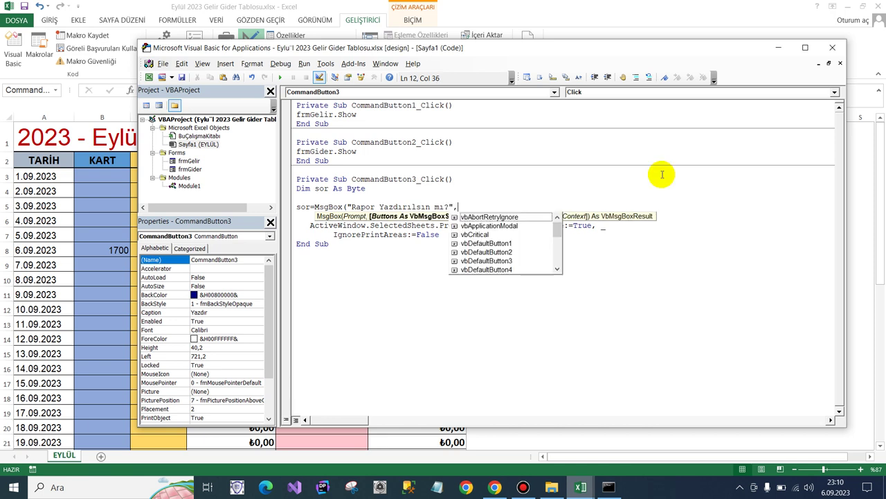
pyautogui.write('68')
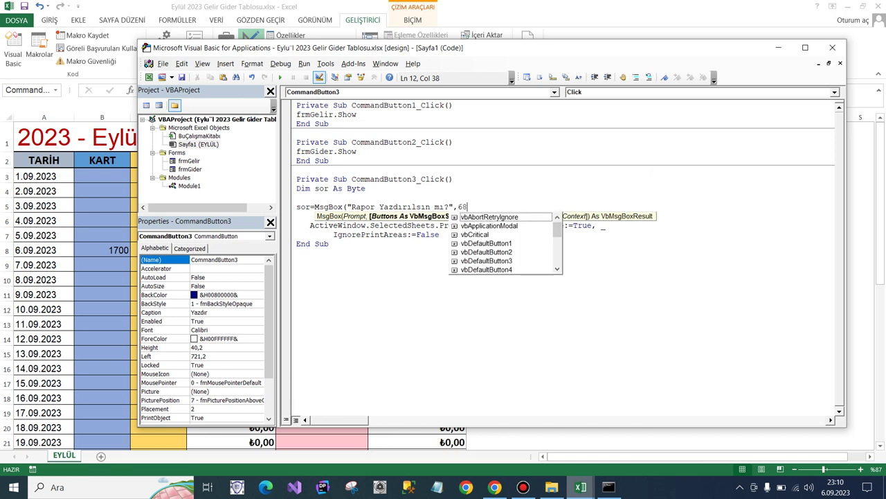
pyautogui.write(')')
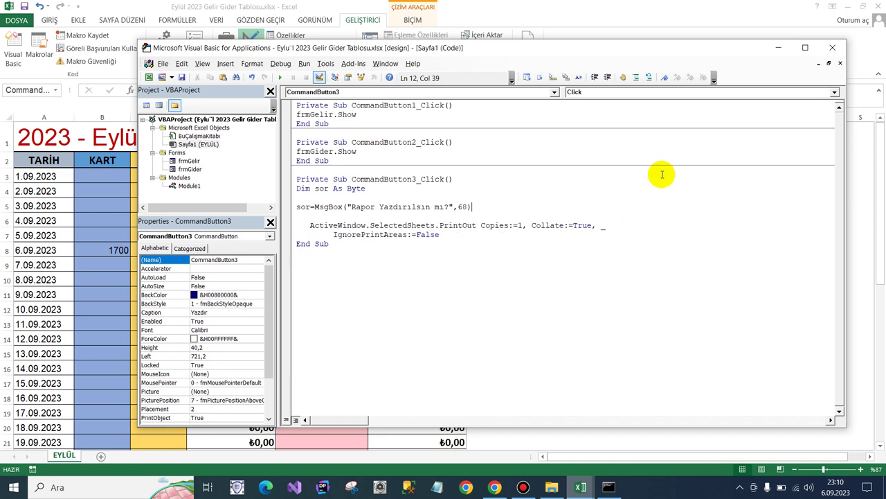
pyautogui.press('BackSpace')
pyautogui.press('Return')
pyautogui.write('If sor = 7 Then Exit Sub')
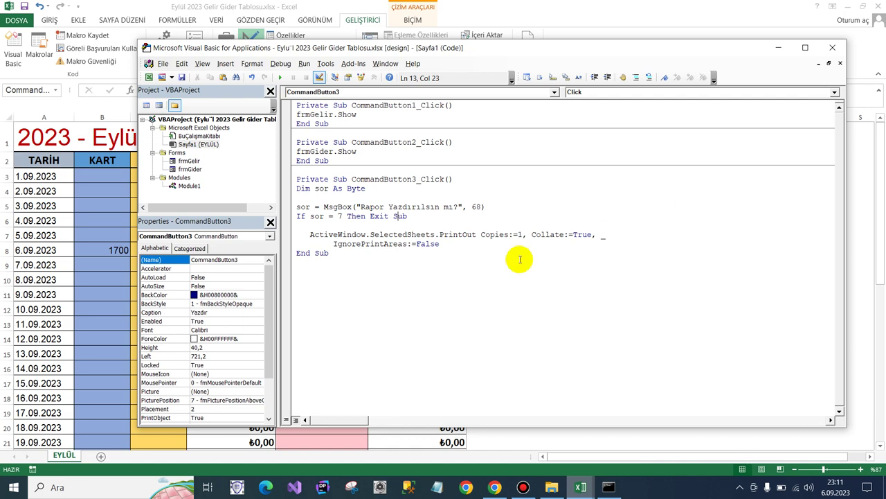
pyautogui.hotkey('alt', 'q')
# Exit design mode, run Yazdir with Evet, save rapor2.pdf and open it.
pyautogui.click(83, 238)
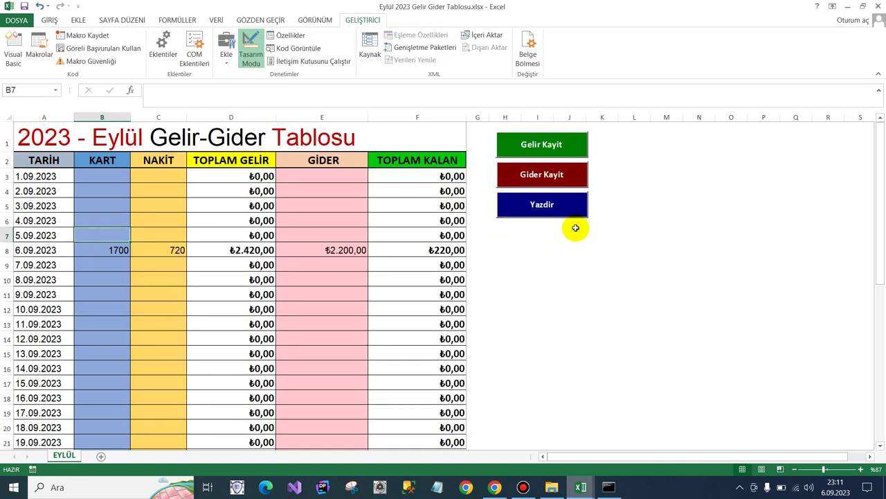
pyautogui.click(251, 52)
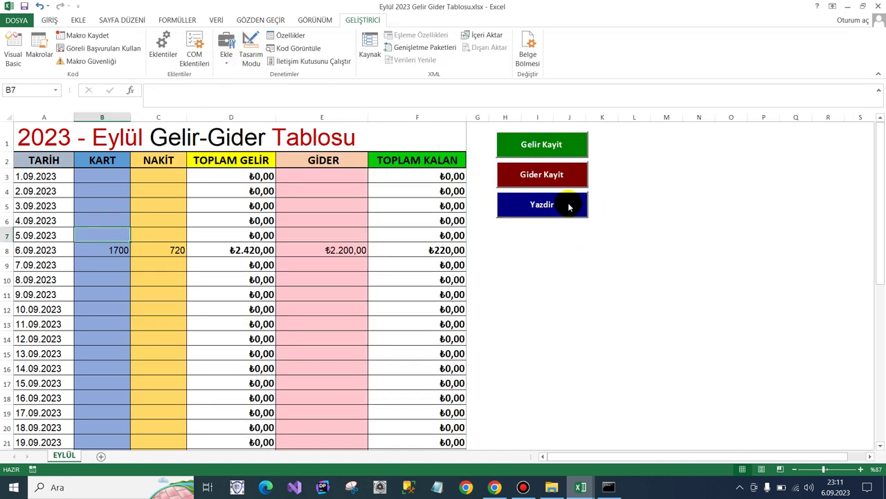
pyautogui.click(570, 205)
pyautogui.click(421, 284)
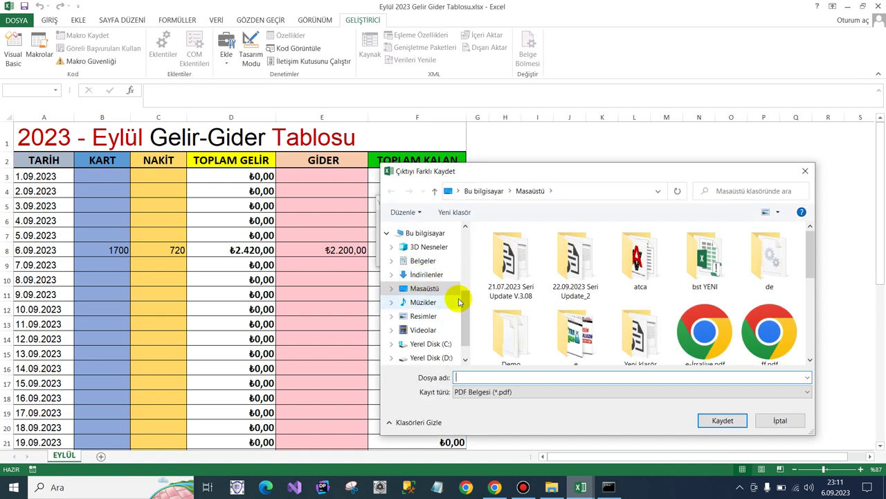
pyautogui.write('rapor2')
pyautogui.press('Return')
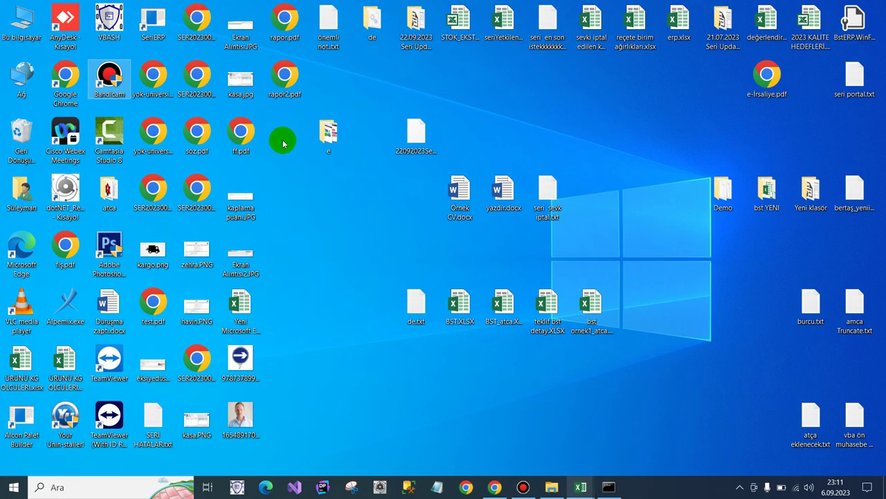
pyautogui.doubleClick(310, 137)
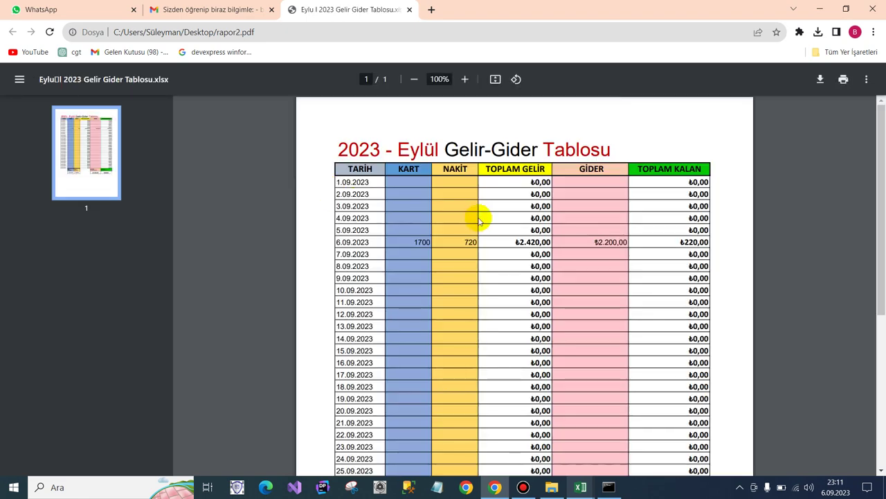
# Scroll through the rapor2.pdf table in Chrome, then bring the Excel workbook back.
pyautogui.scroll(-4, 494, 218)
pyautogui.scroll(-1, 498, 224)
pyautogui.scroll(5, 498, 224)
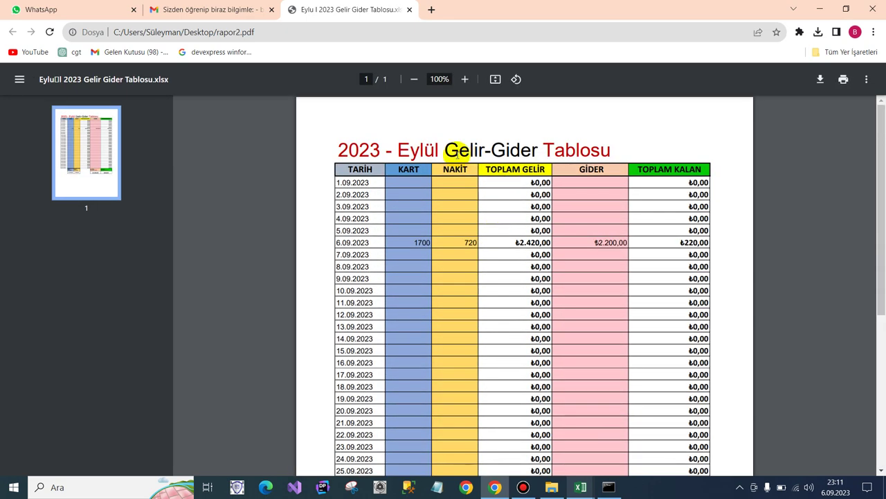
pyautogui.click(523, 486)
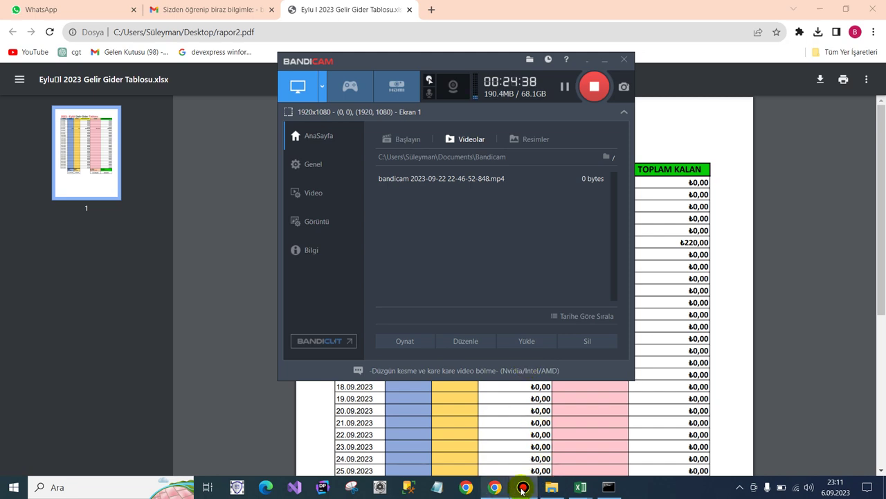
pyautogui.moveTo(579, 496)
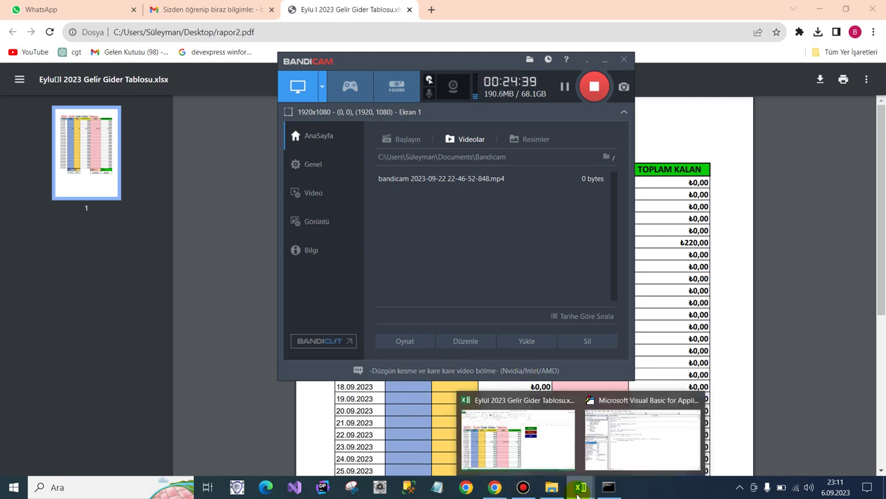
pyautogui.click(562, 450)
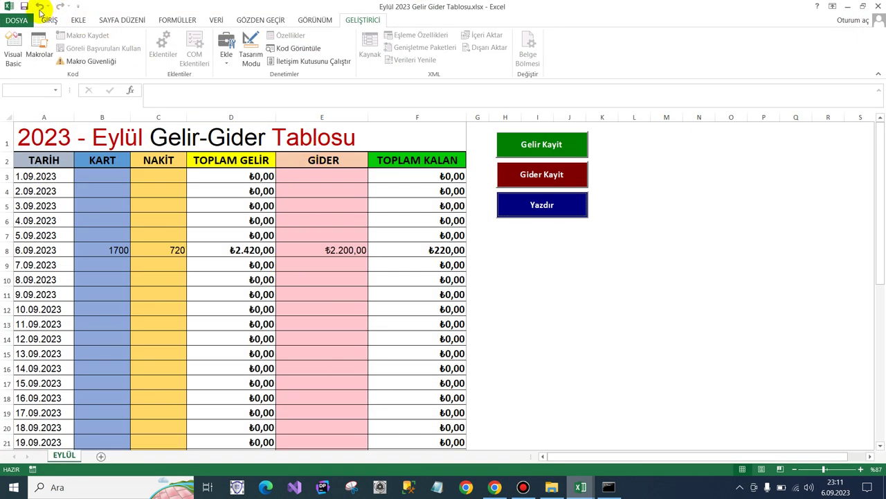
# Try a regular save, accepting the macro-free prompt and the personal-information warning.
pyautogui.click(23, 6)
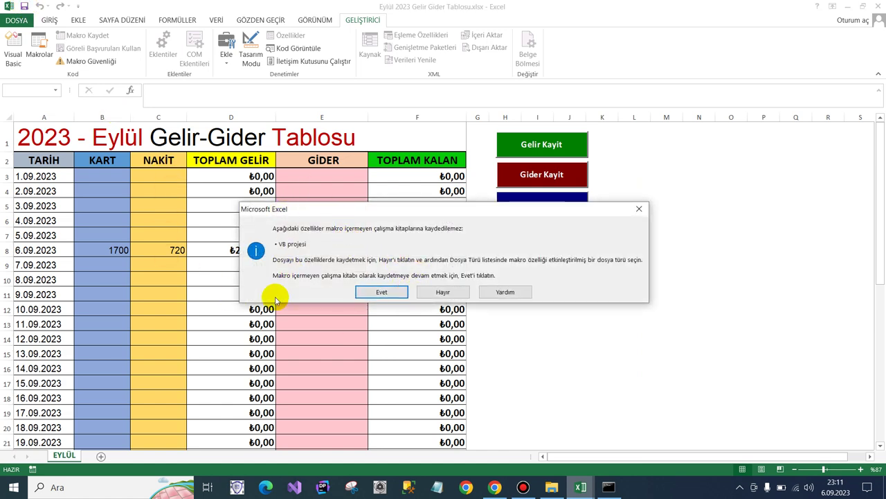
pyautogui.click(384, 292)
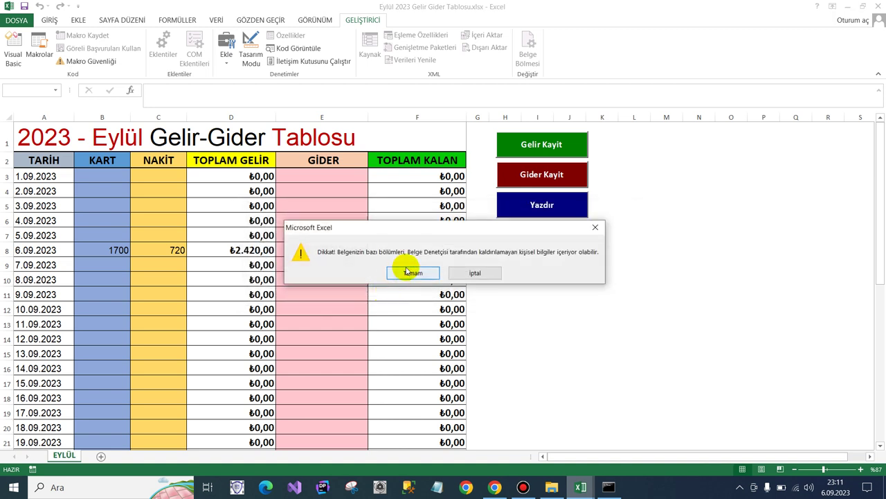
pyautogui.click(407, 270)
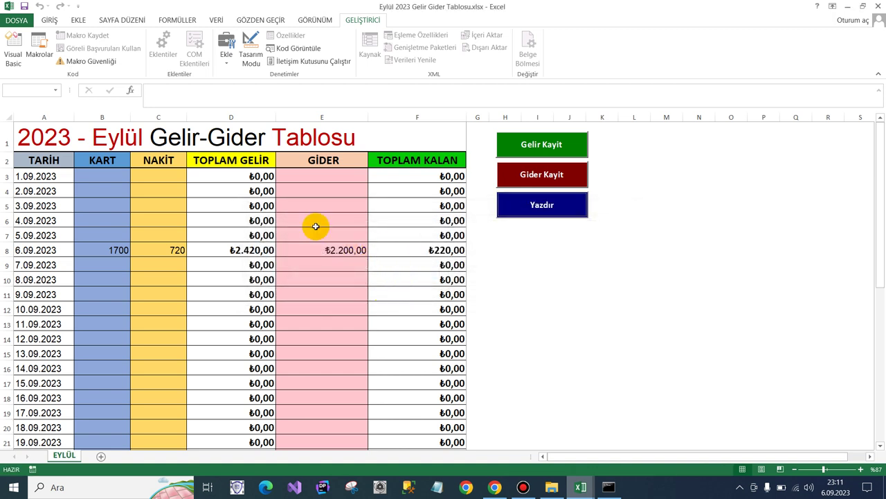
# Save a copy to the Desktop as an Excel Binary Workbook (.xlsb), accepting the warning.
pyautogui.click(18, 21)
pyautogui.click(40, 124)
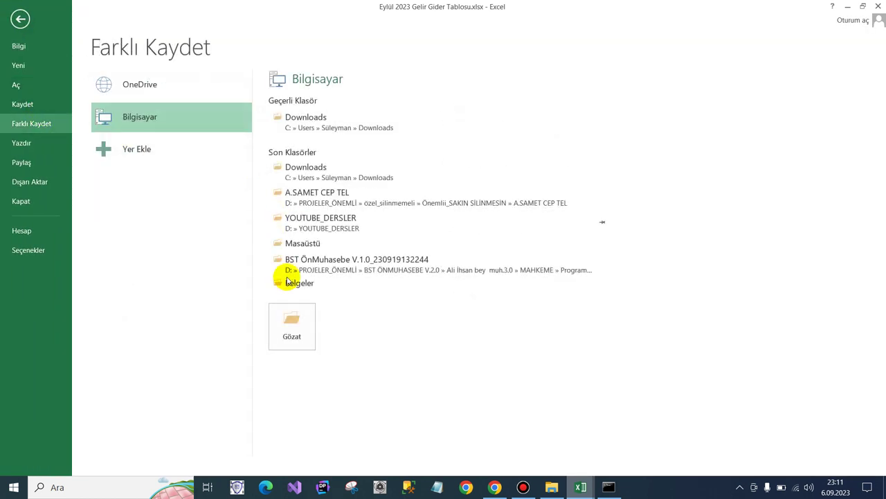
pyautogui.click(284, 332)
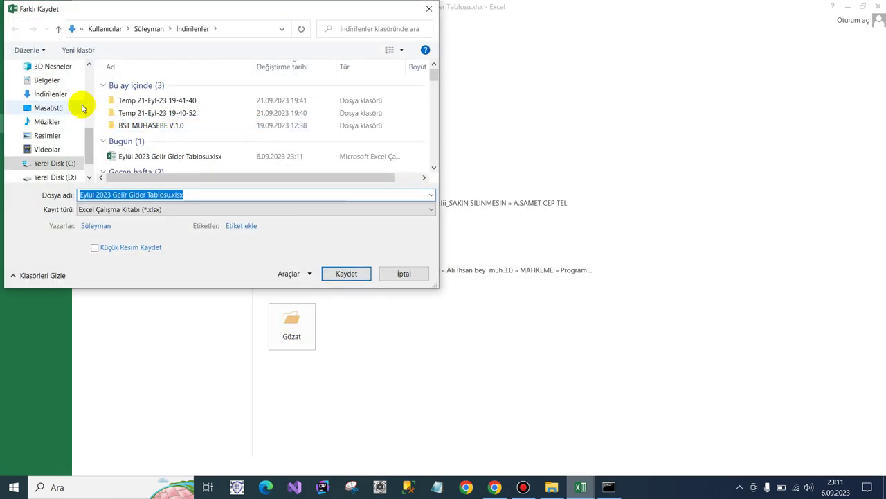
pyautogui.click(58, 108)
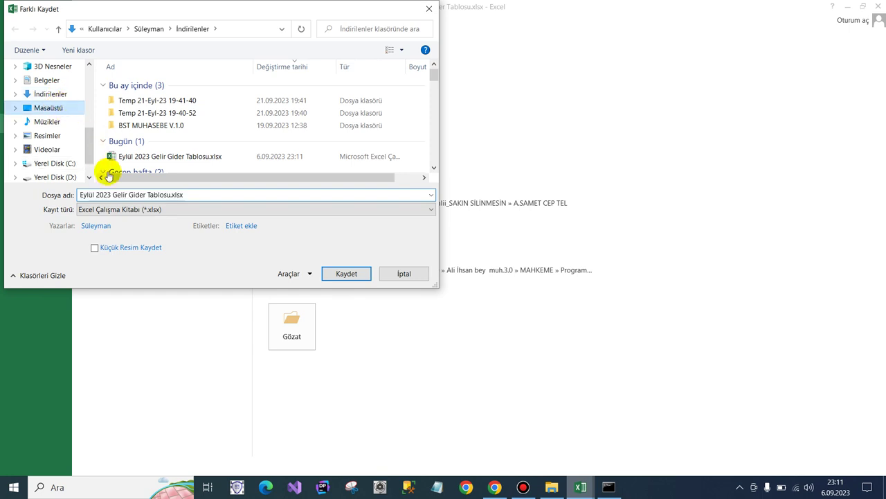
pyautogui.click(167, 210)
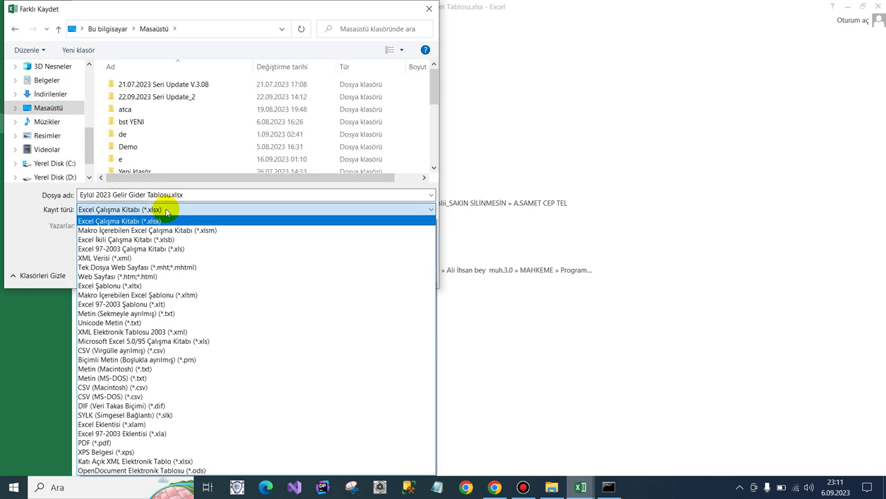
pyautogui.click(135, 240)
pyautogui.click(339, 272)
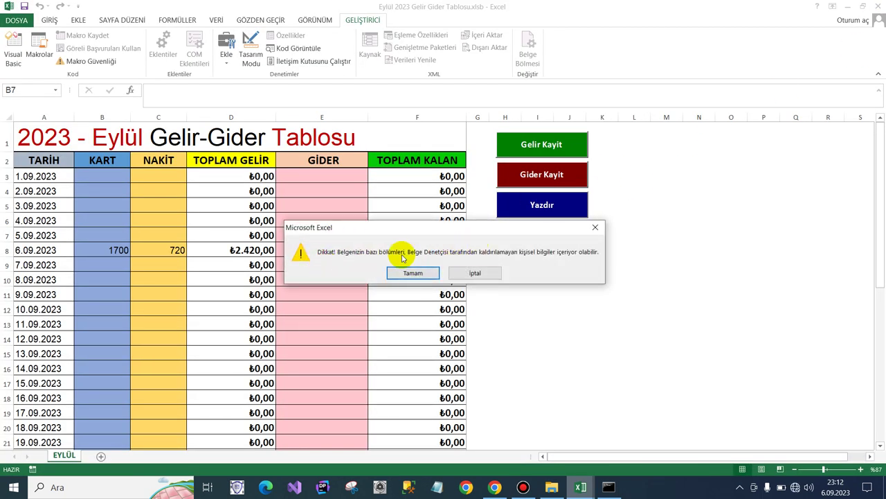
pyautogui.click(409, 273)
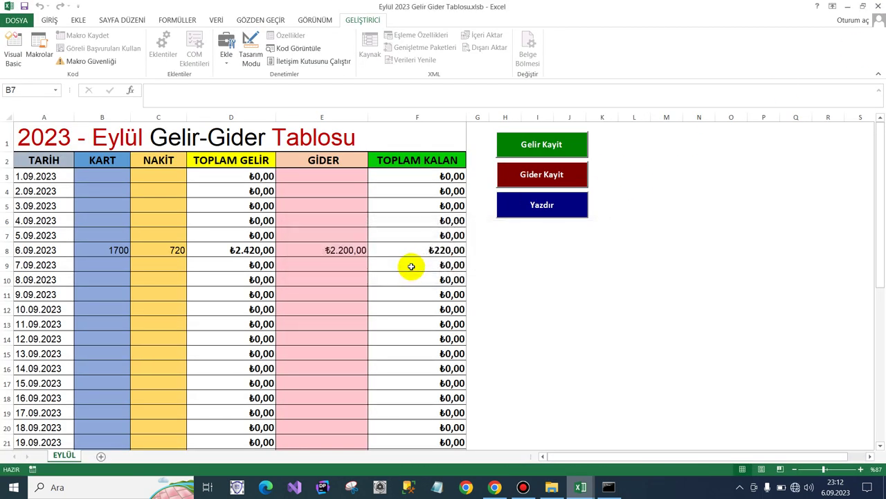
pyautogui.click(378, 226)
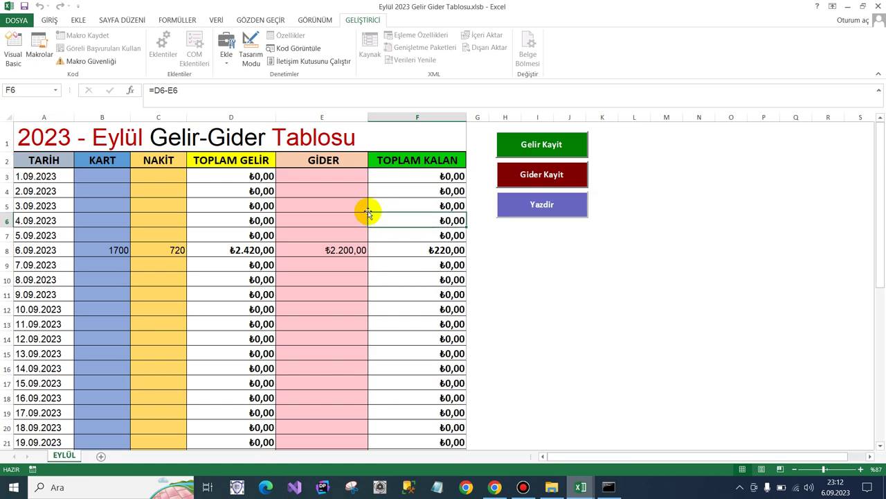
pyautogui.click(19, 21)
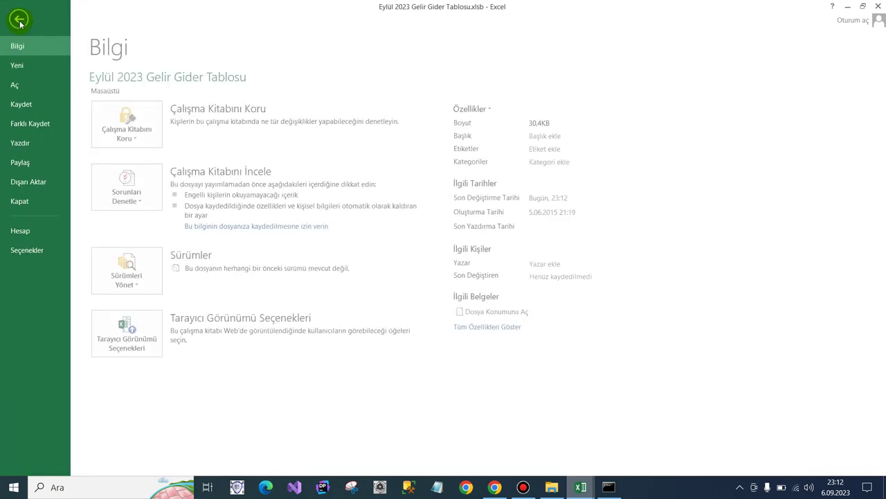
pyautogui.click(23, 253)
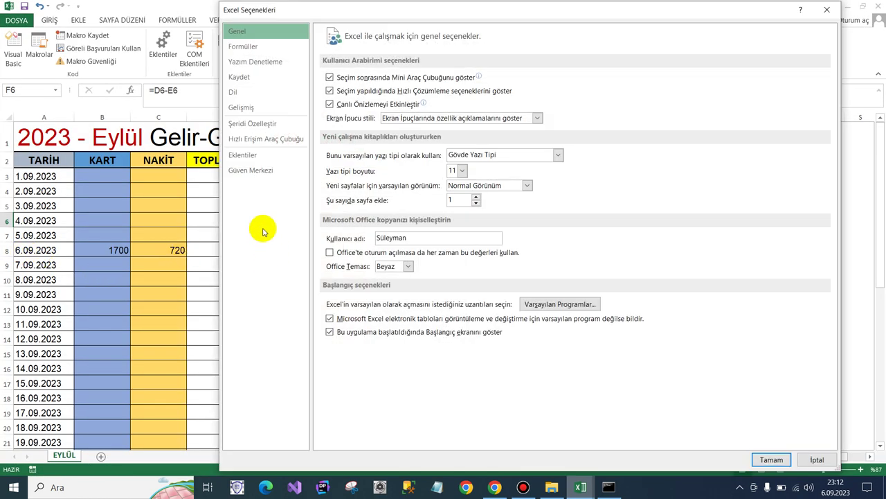
pyautogui.click(249, 170)
pyautogui.click(790, 235)
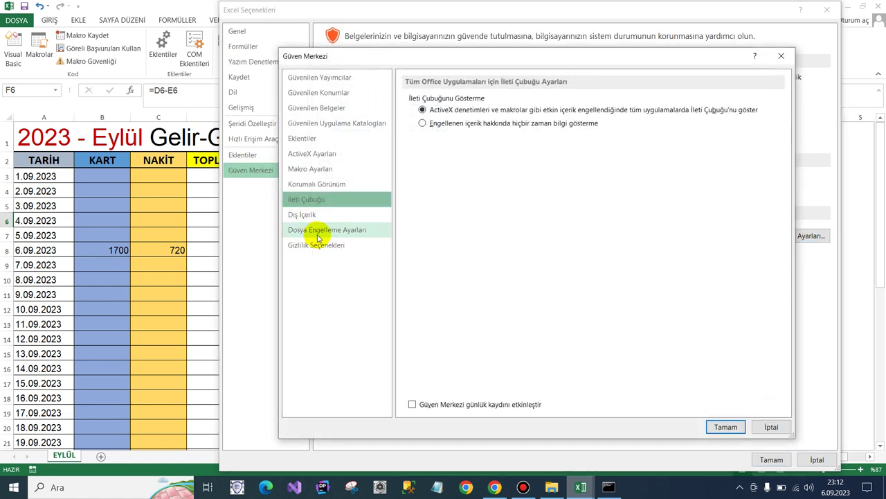
pyautogui.click(323, 248)
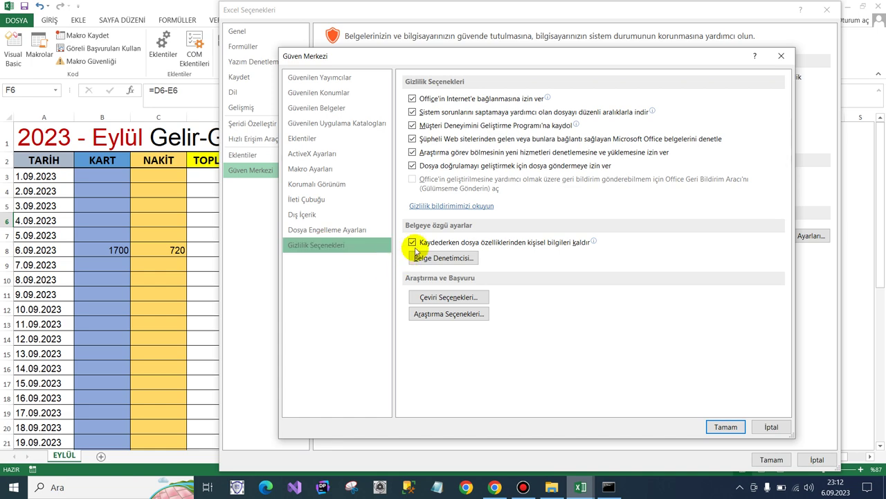
pyautogui.click(725, 425)
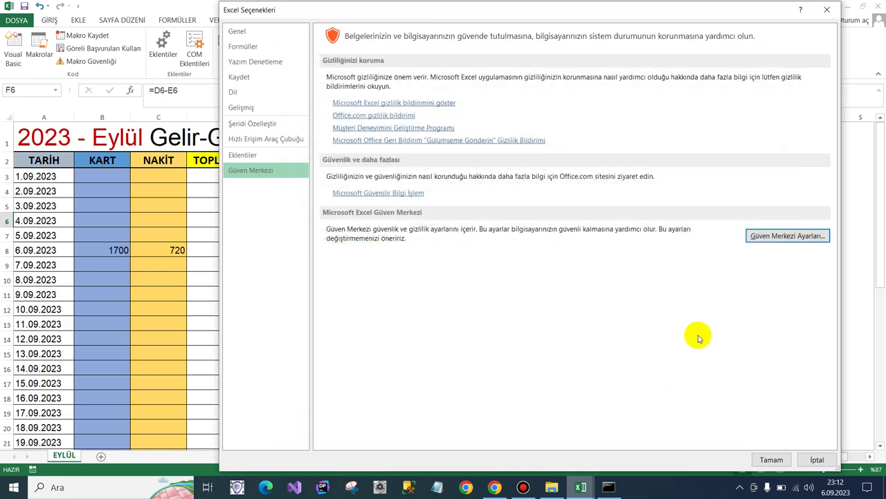
pyautogui.click(770, 460)
pyautogui.click(399, 229)
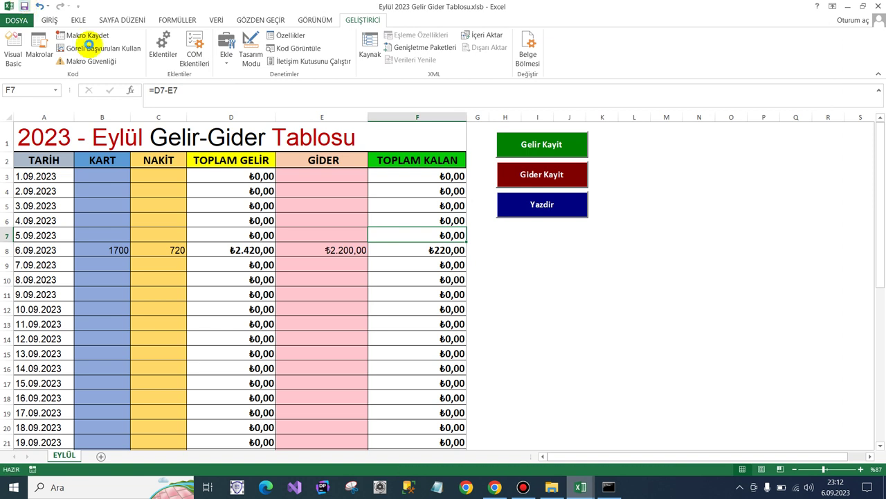
# Log 100 card and 20 cash income for 6.09.2023, bringing row 8 to ₺2.540,00.
pyautogui.click(546, 154)
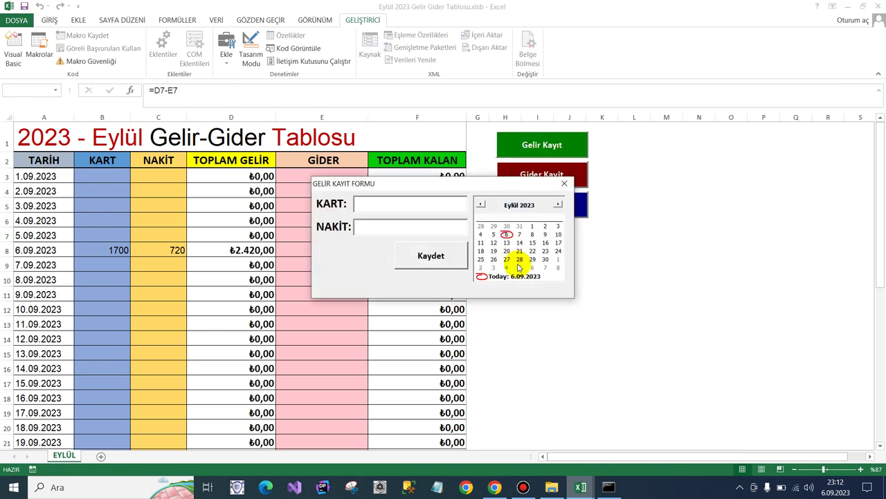
pyautogui.write('100')
pyautogui.write('20')
pyautogui.press('Return')
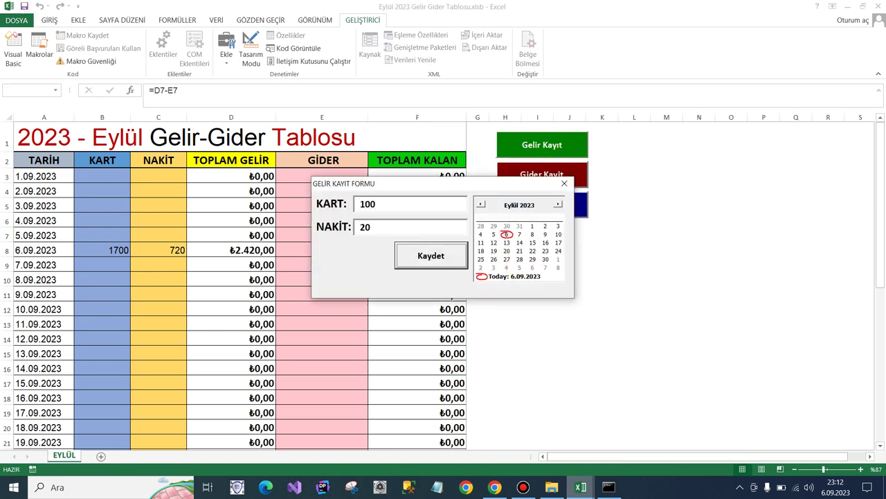
pyautogui.press('Return')
pyautogui.press('Return')
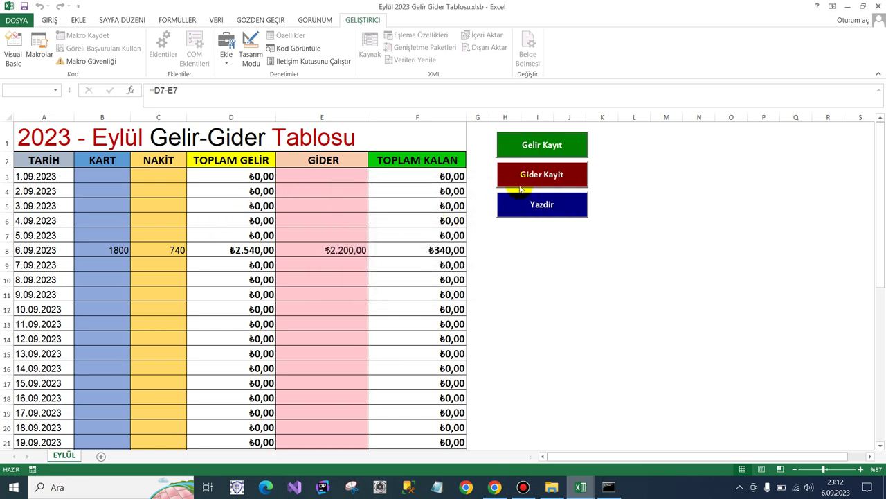
# Close the Gider Kayit form without saving, then bring up the Command Prompt.
pyautogui.click(530, 174)
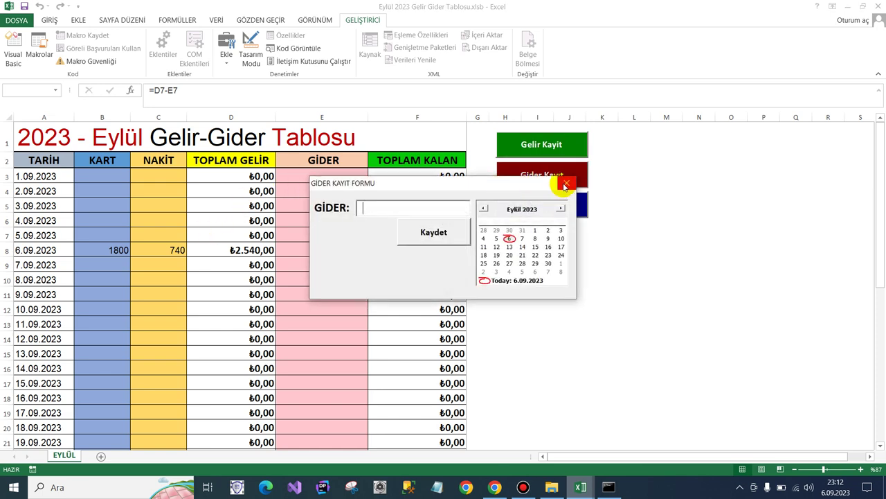
pyautogui.write('2200')
pyautogui.press('Return')
pyautogui.click(485, 309)
pyautogui.click(614, 489)
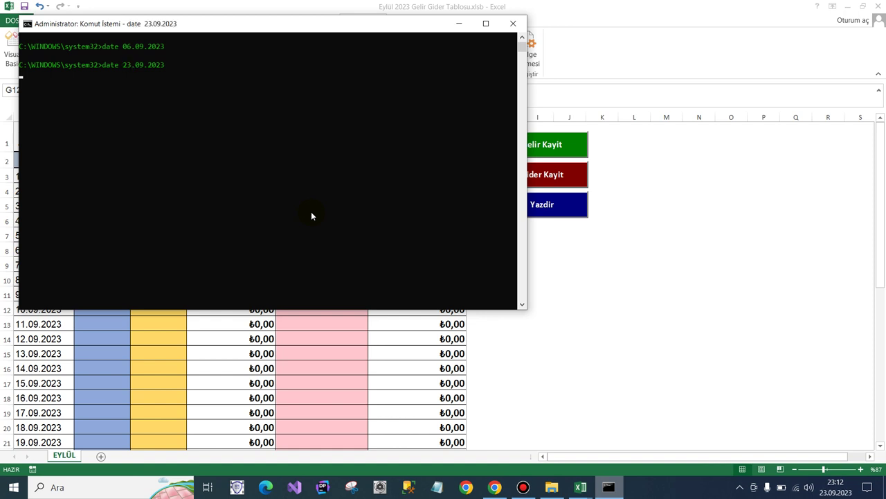
# Record KART 600 and NAKİT 100 income in the 23.09.2023 row, totalling ₺700,00.
pyautogui.click(679, 336)
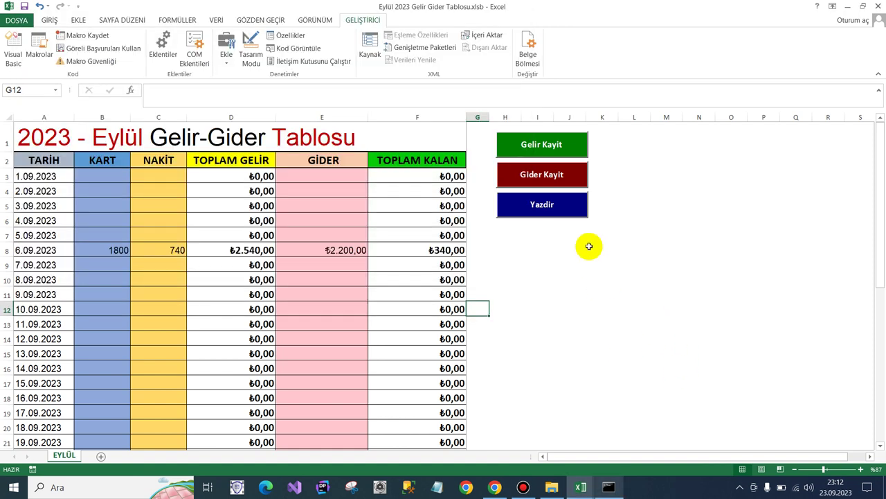
pyautogui.click(558, 147)
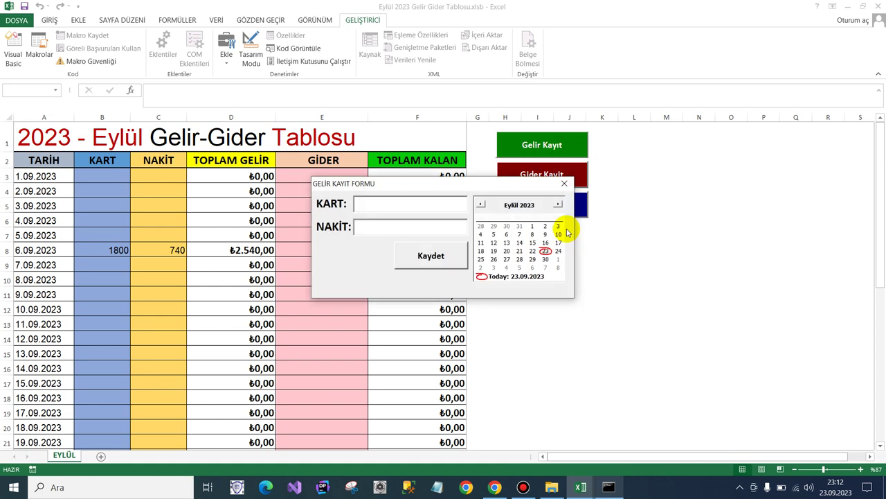
pyautogui.write('6000')
pyautogui.press('Return')
pyautogui.press('Return')
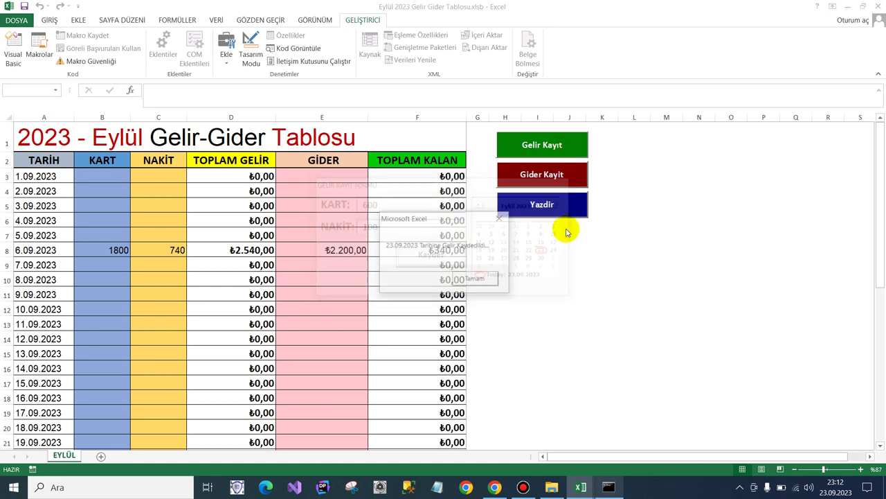
pyautogui.click(482, 280)
pyautogui.scroll(-5, 243, 306)
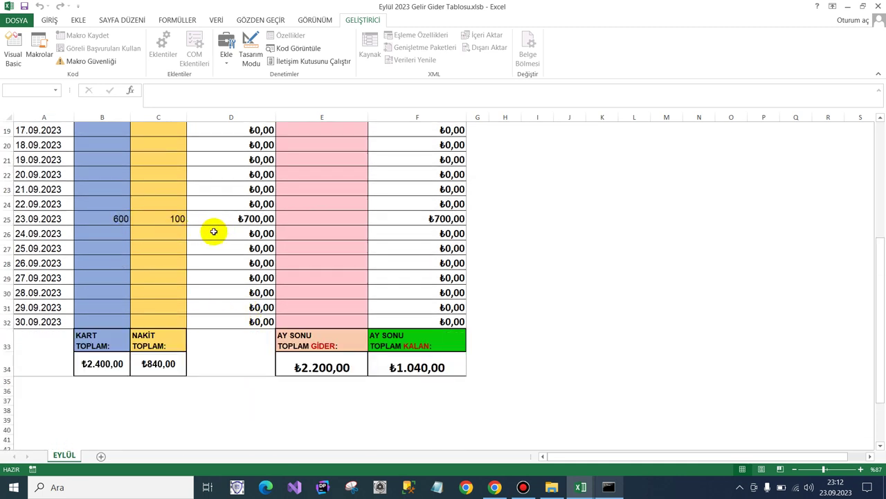
pyautogui.scroll(6, 213, 231)
pyautogui.click(608, 487)
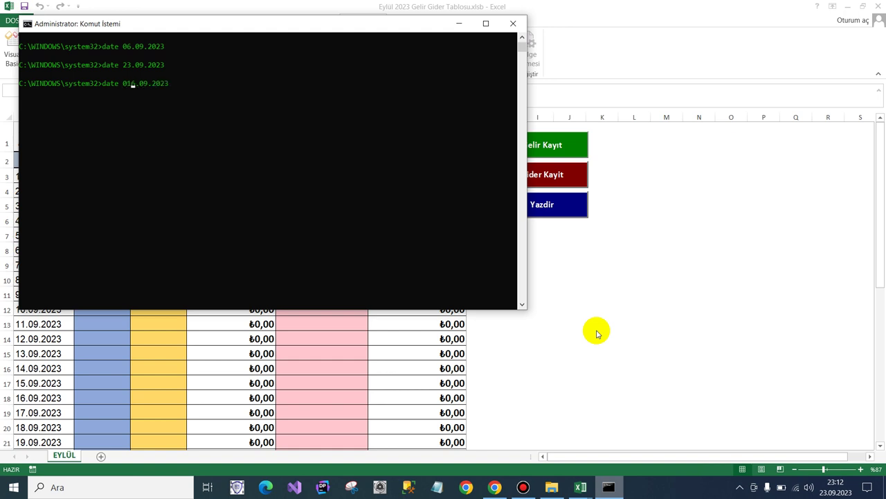
# Apply the system date 1.09.2023 and log a ₺600 expense for that day.
pyautogui.press('Return')
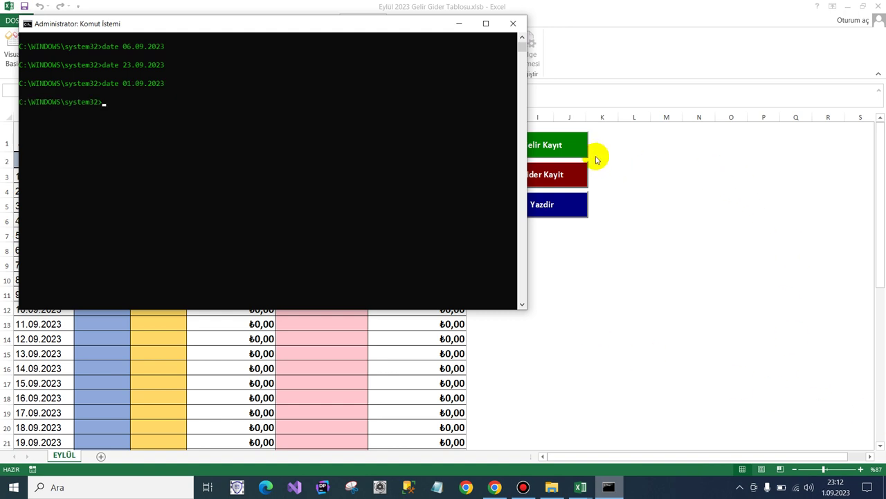
pyautogui.click(574, 175)
pyautogui.click(566, 182)
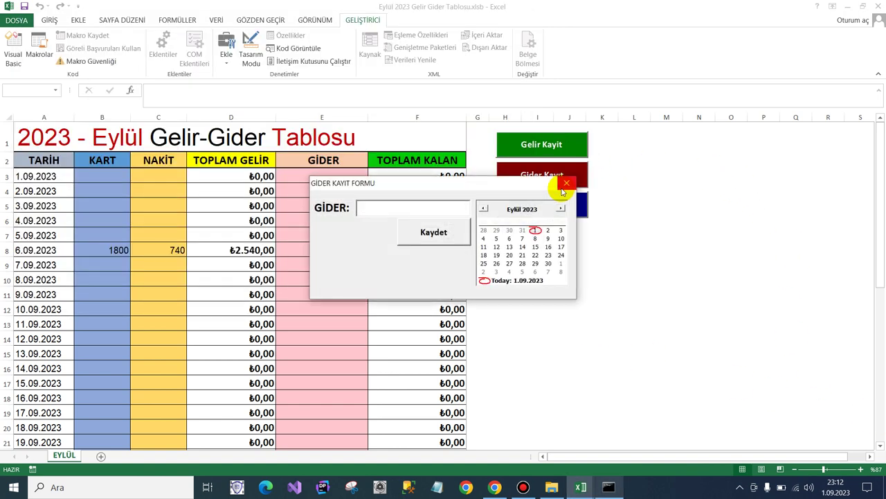
pyautogui.write('600')
pyautogui.press('Return')
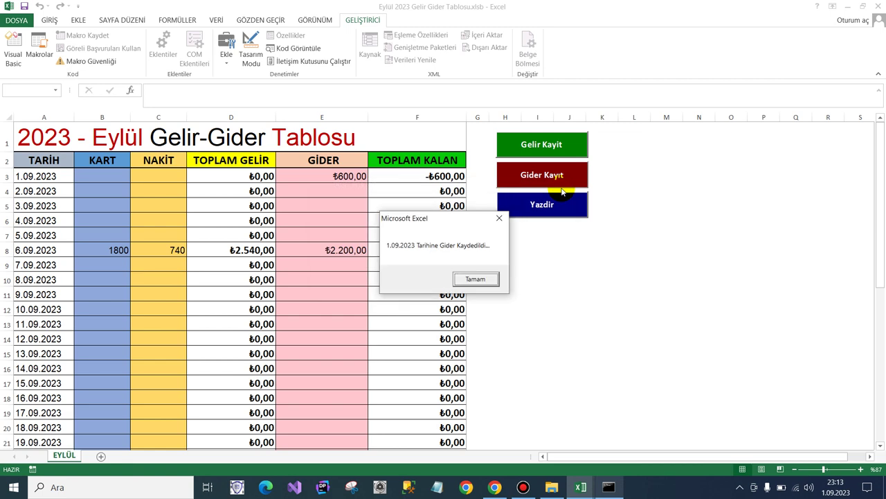
pyautogui.click(478, 279)
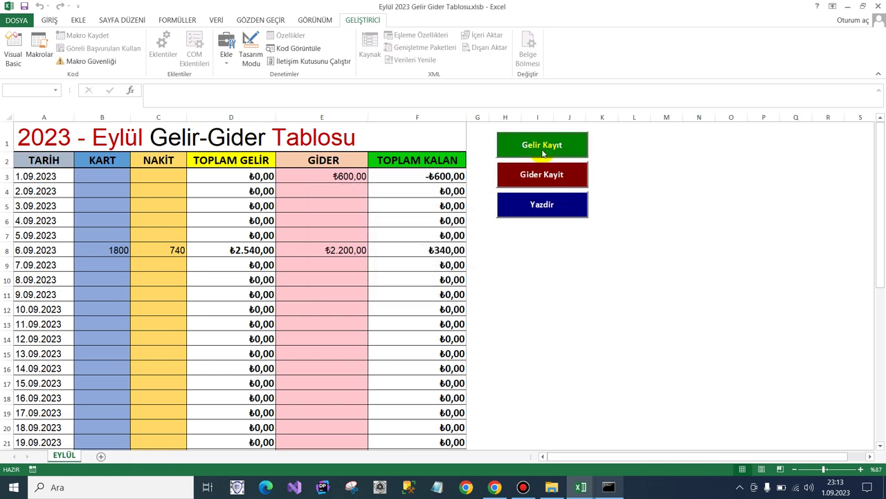
# Log card income of 900 and then 120, bringing KART to 1020.
pyautogui.click(545, 154)
pyautogui.write('900')
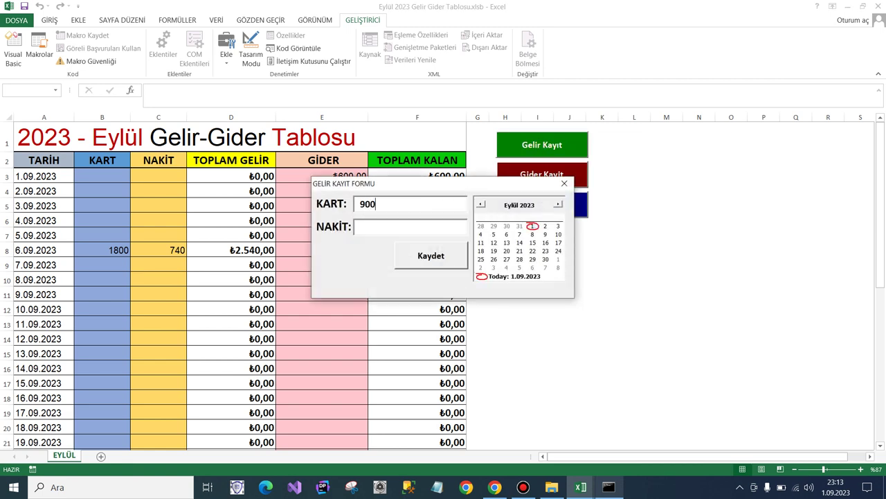
pyautogui.press('Return')
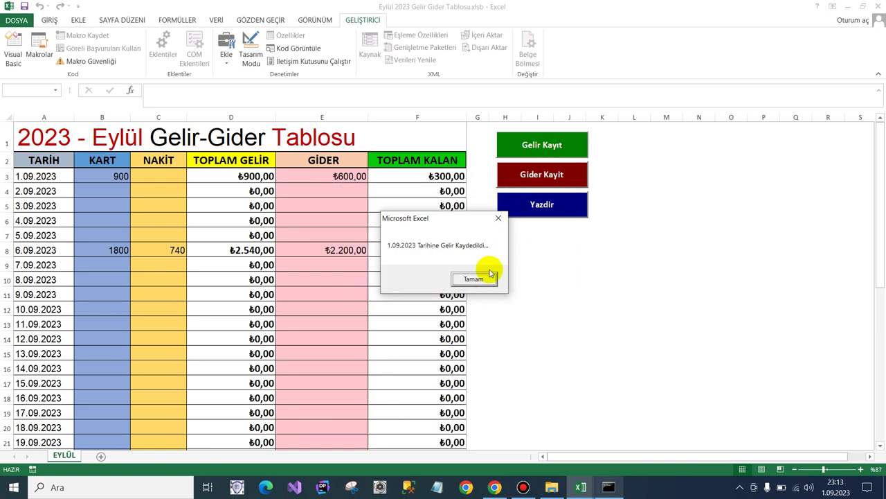
pyautogui.click(489, 277)
pyautogui.click(537, 147)
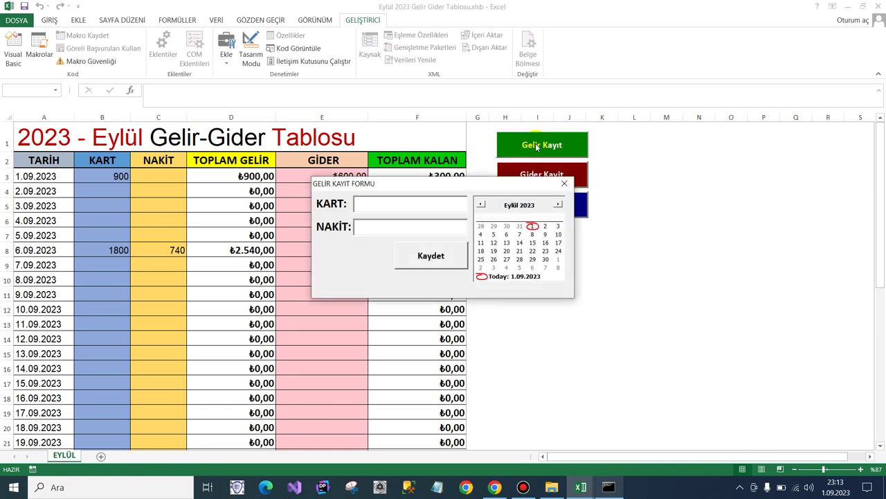
pyautogui.write('120')
pyautogui.press('Tab')
pyautogui.press('Tab')
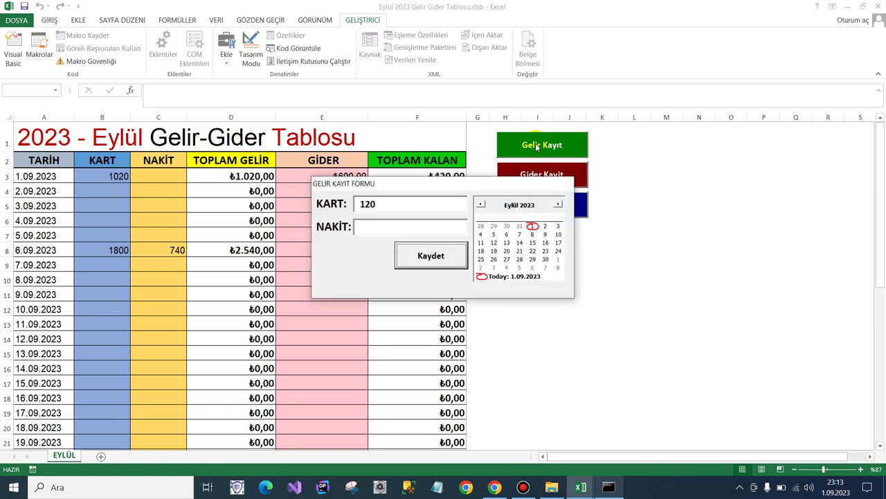
pyautogui.click(483, 274)
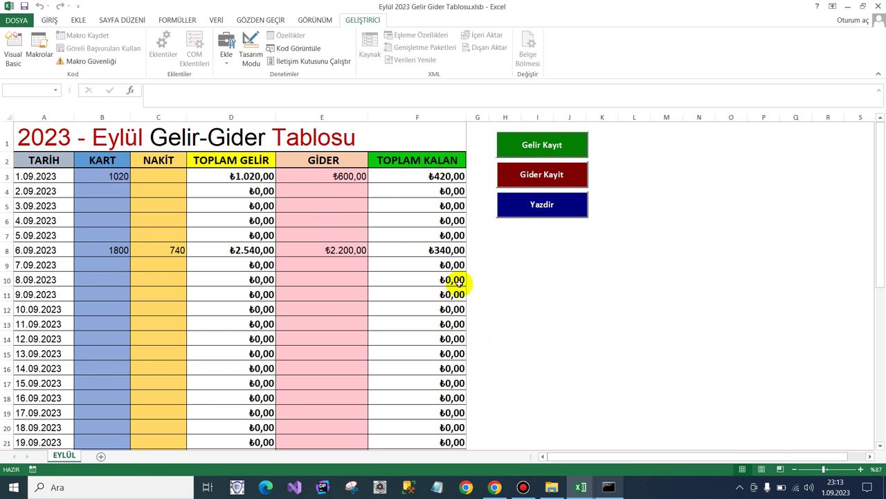
# Add a new worksheet and fill every cell of it blue.
pyautogui.click(101, 455)
pyautogui.click(11, 117)
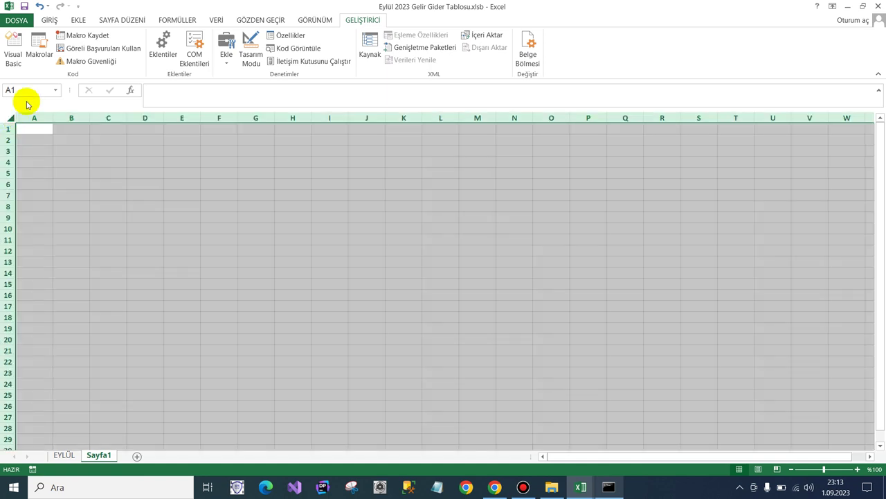
pyautogui.click(52, 19)
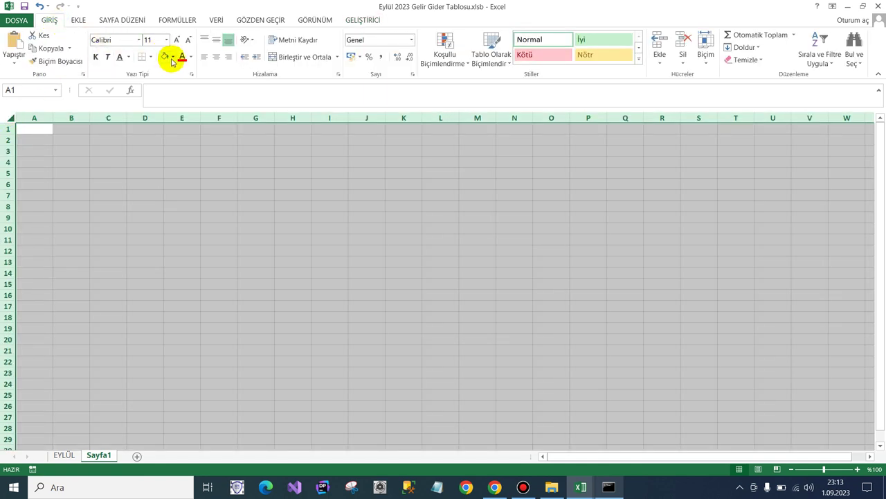
pyautogui.click(172, 58)
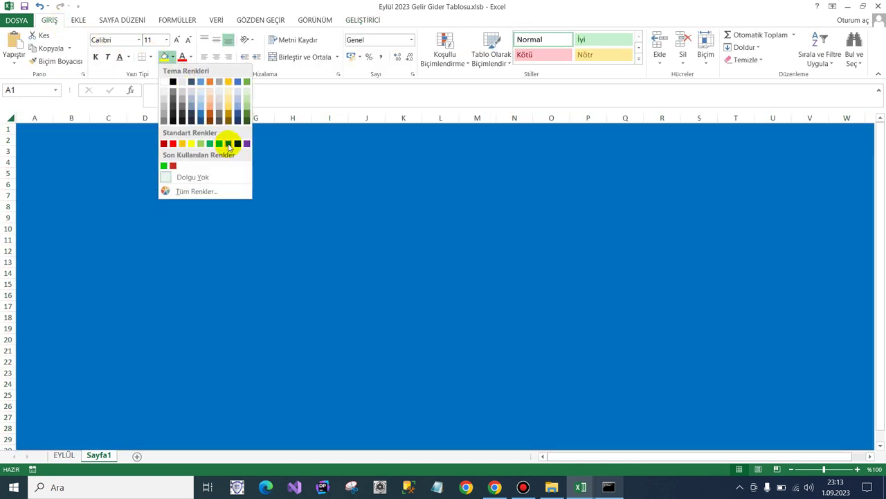
pyautogui.click(230, 144)
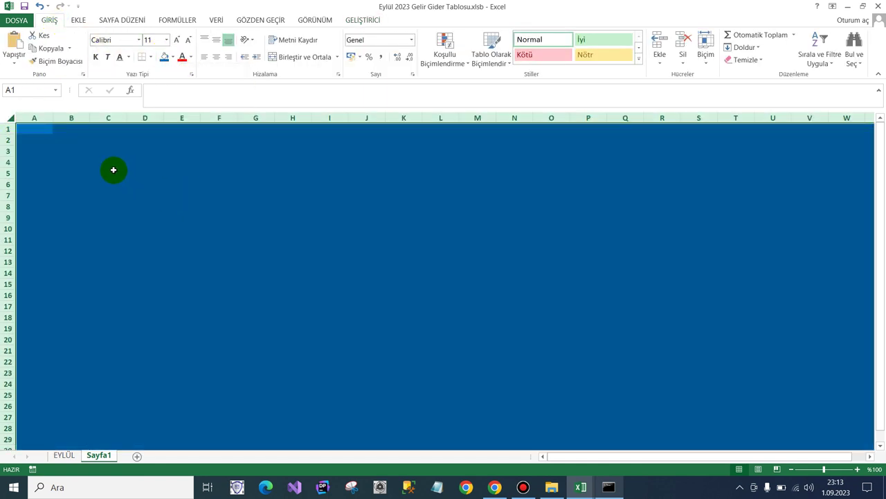
pyautogui.click(114, 169)
# Draw a Form button over C5:G7 with no macro assigned, then delete it.
pyautogui.click(366, 21)
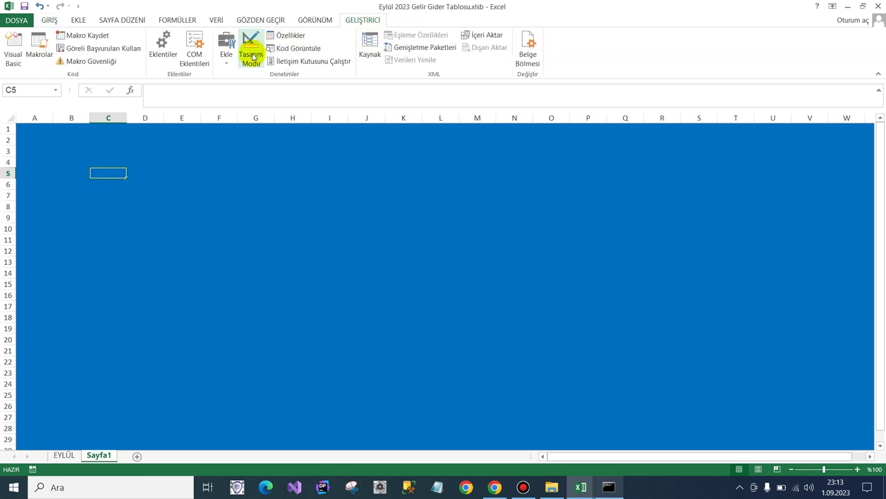
pyautogui.click(226, 55)
pyautogui.click(223, 88)
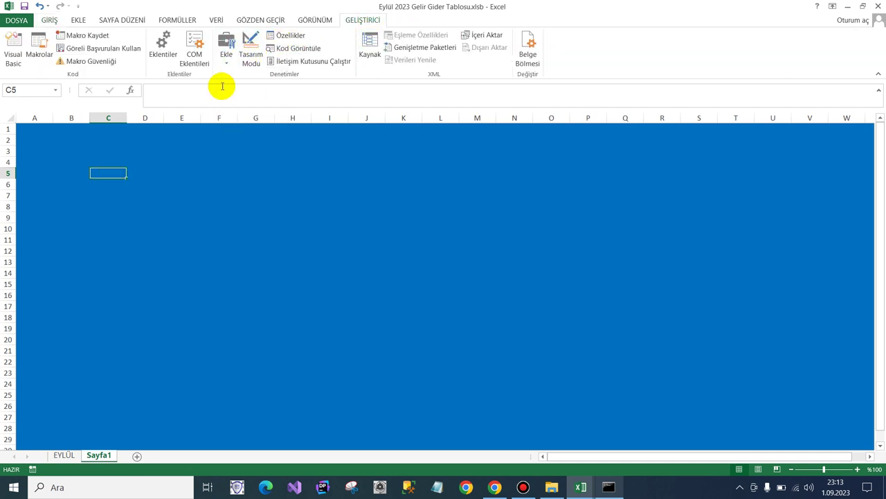
pyautogui.moveTo(92, 167); pyautogui.dragTo(254, 200)
pyautogui.click(424, 349)
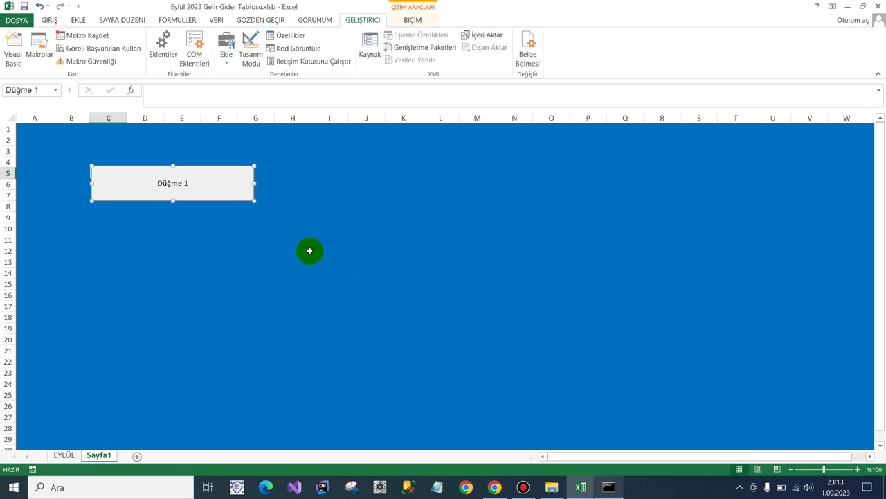
pyautogui.press('Delete')
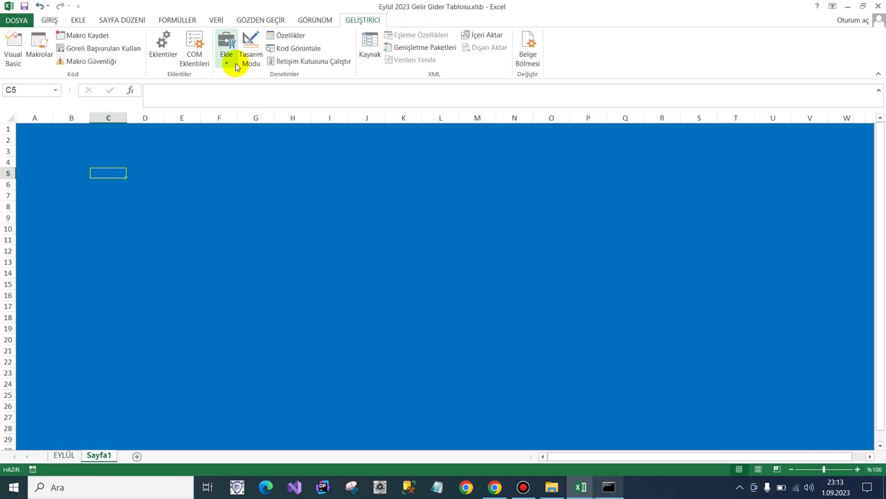
# Draw an ActiveX command button over C4:F6, delete it, and return to EYLÜL.
pyautogui.click(229, 56)
pyautogui.click(223, 122)
pyautogui.moveTo(93, 154); pyautogui.dragTo(217, 186)
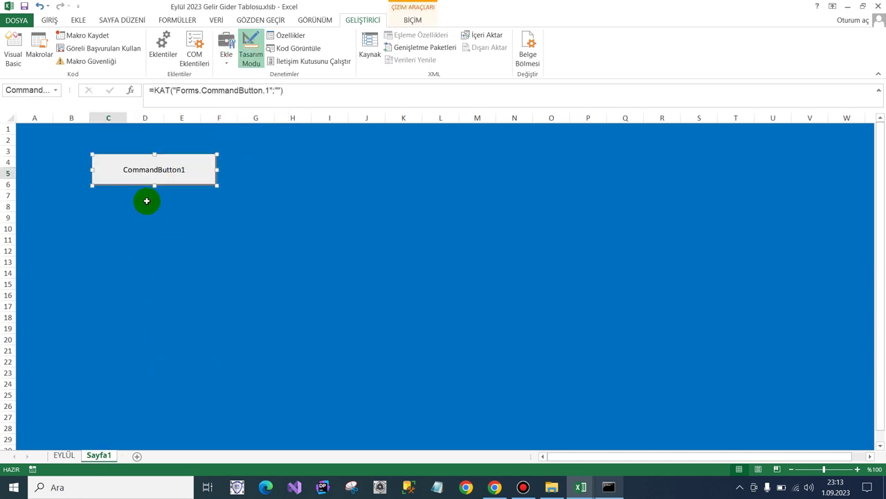
pyautogui.press('Delete')
pyautogui.click(64, 455)
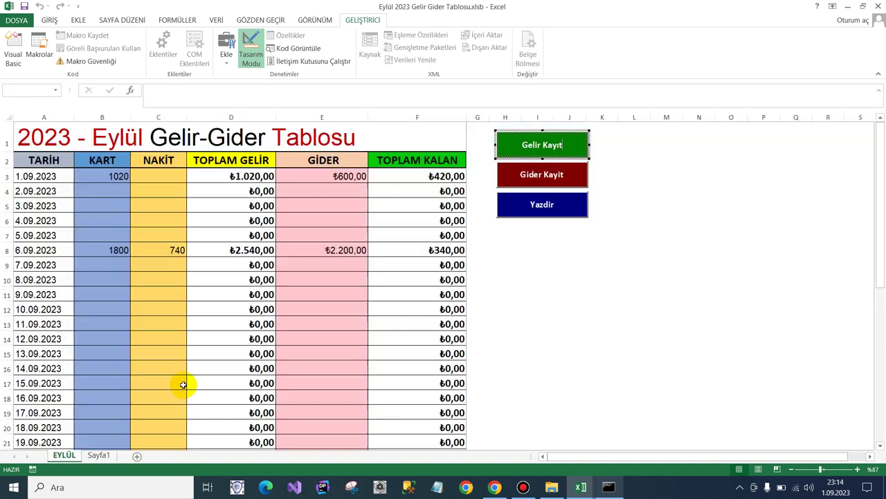
# Copy the Gelir Kayit, Gider Kayit and Yazdir buttons onto the blue Sayfa1 sheet.
pyautogui.click(545, 178)
pyautogui.keyDown('ctrl'); pyautogui.click(544, 202); pyautogui.keyUp('ctrl')
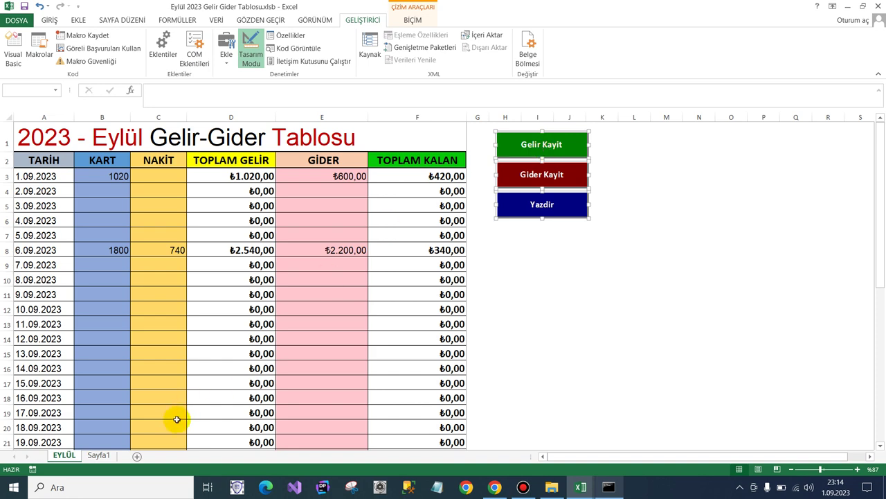
pyautogui.click(96, 454)
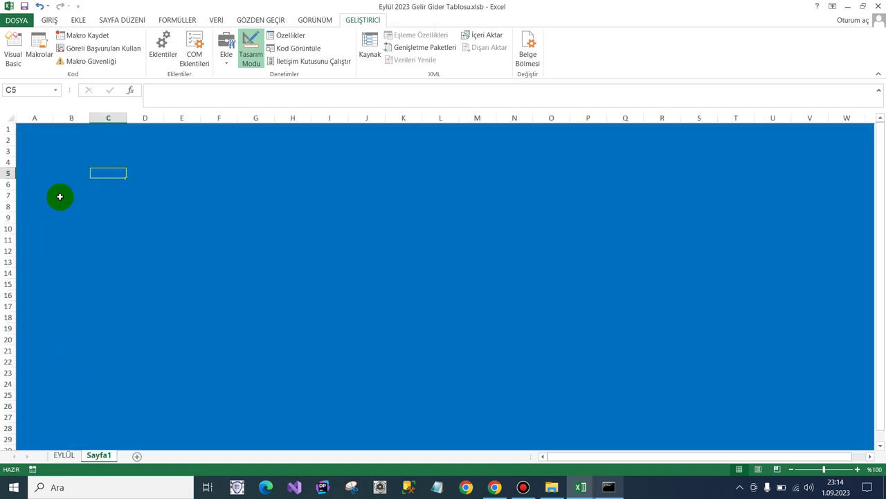
pyautogui.hotkey('ctrl', 'v')
# Rename Sayfa1 to AnaSayfa and go back to the EYLÜL sheet.
pyautogui.click(79, 287)
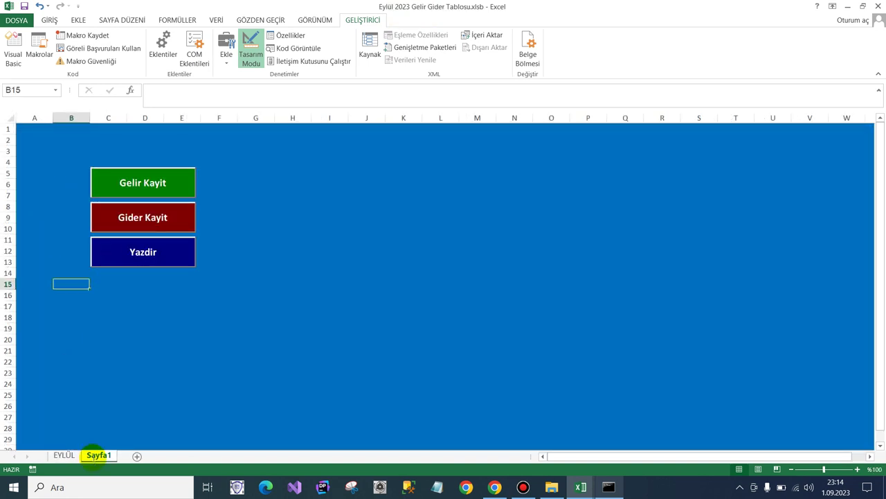
pyautogui.doubleClick(97, 454)
pyautogui.write('Ana')
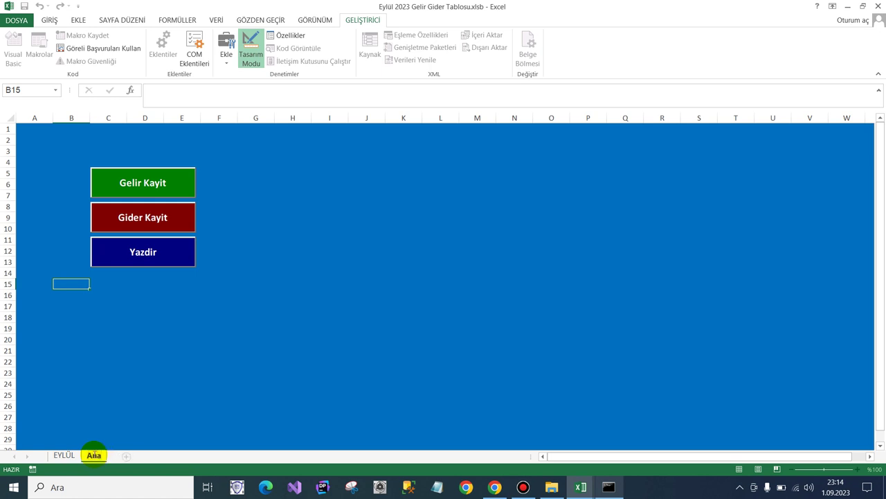
pyautogui.press('Return')
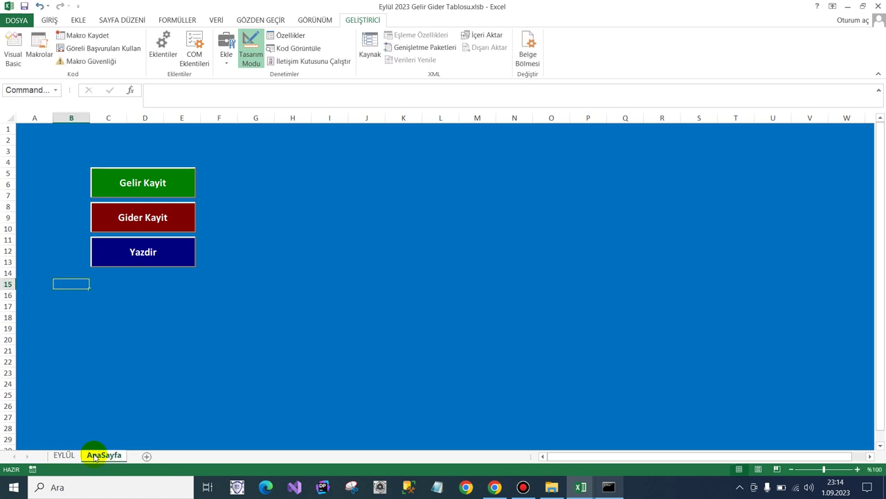
pyautogui.click(66, 455)
# Make a copy of the EYLÜL sheet and rename the original to ocak.
pyautogui.moveTo(68, 460); pyautogui.dragTo(232, 450)
pyautogui.click(110, 455)
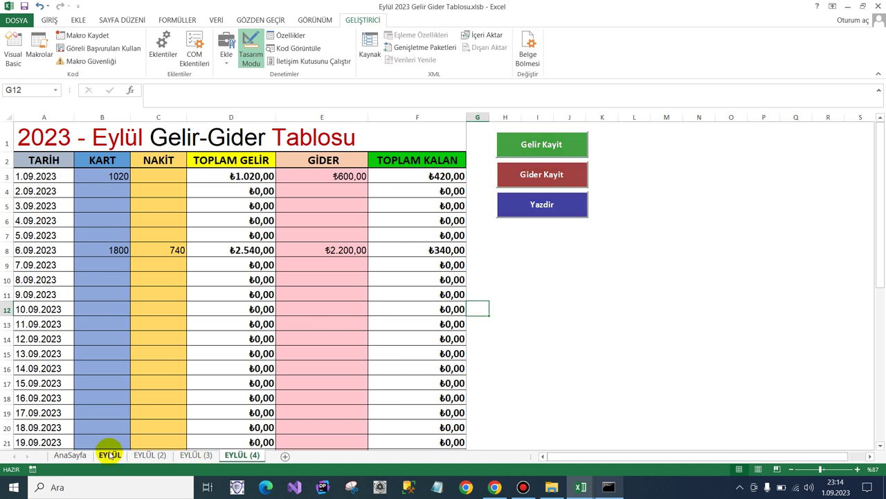
pyautogui.doubleClick(110, 454)
pyautogui.write('ocak')
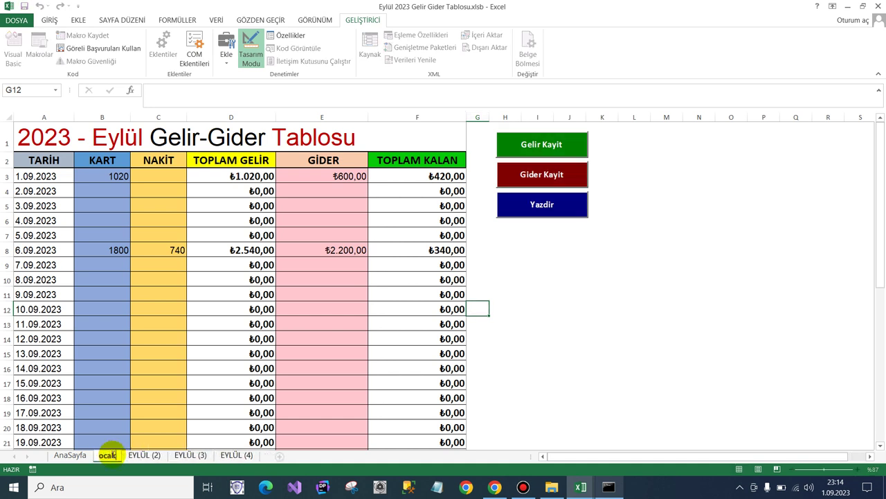
pyautogui.press('Return')
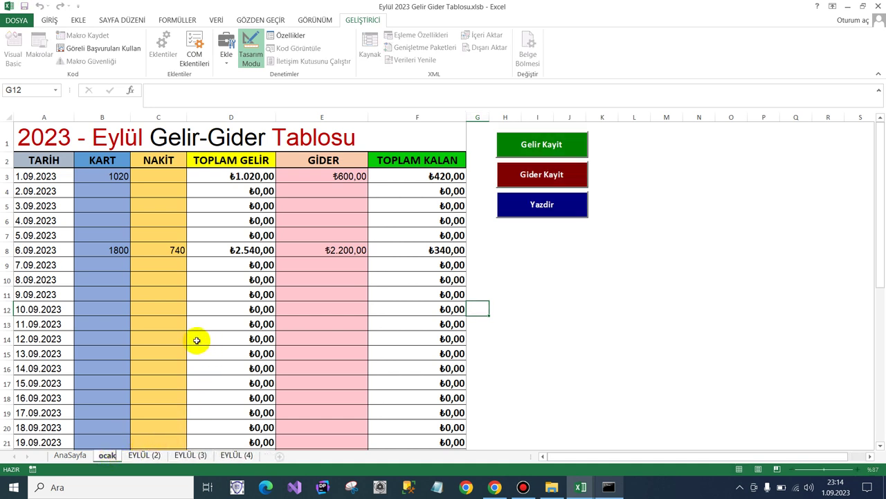
# On AnaSayfa, turn off Design Mode and test the Gelir Kayıt button.
pyautogui.click(71, 455)
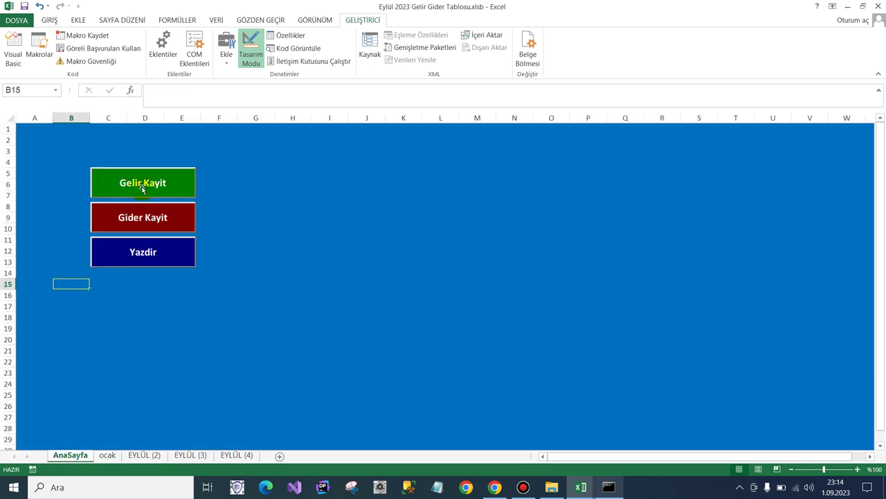
pyautogui.click(247, 56)
pyautogui.click(167, 185)
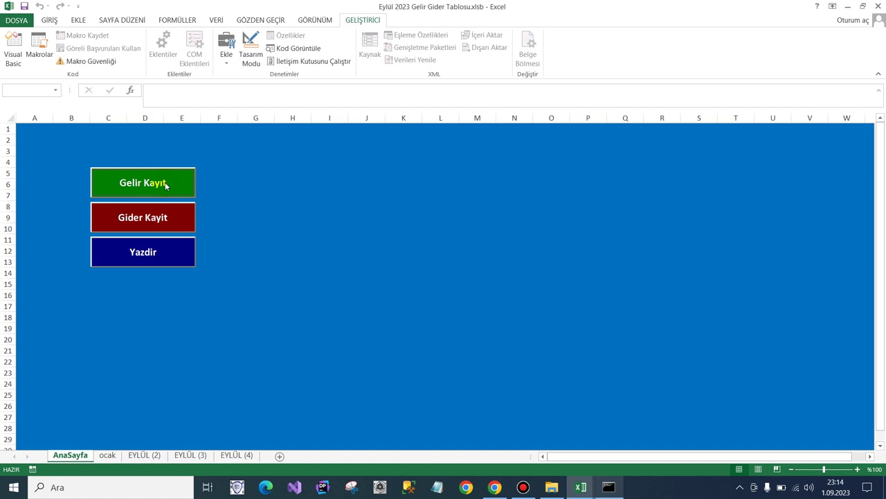
# Delete the AnaSayfa and ocak sheets from the workbook.
pyautogui.rightClick(79, 453)
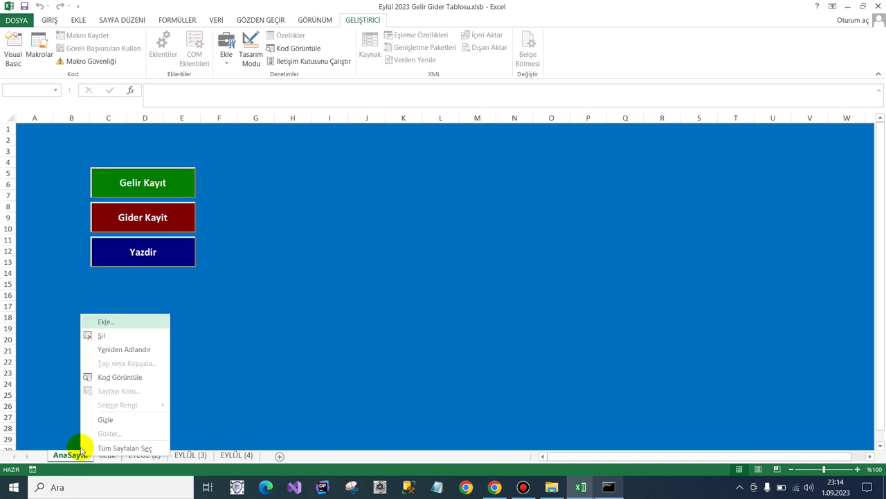
pyautogui.click(249, 299)
pyautogui.click(184, 327)
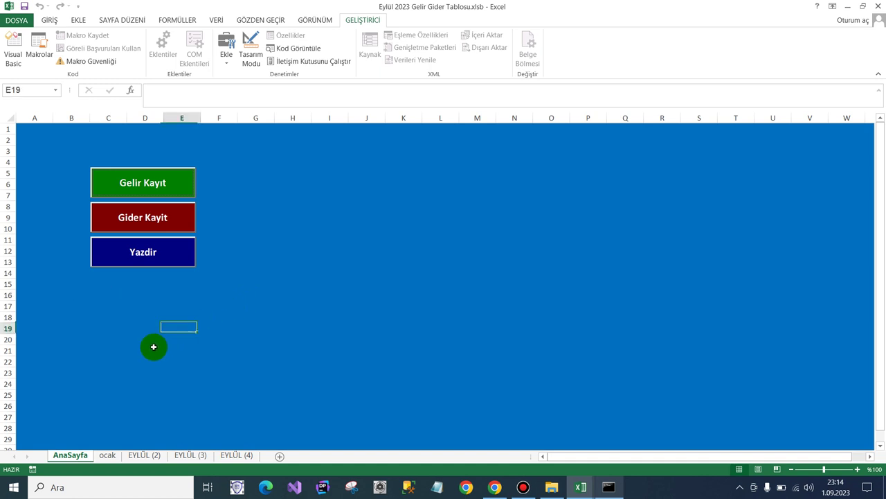
pyautogui.rightClick(81, 457)
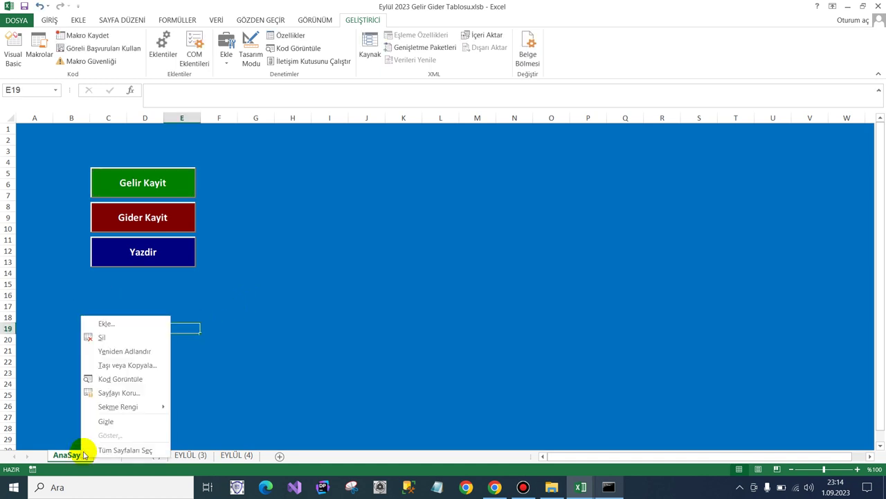
pyautogui.click(121, 339)
pyautogui.click(413, 271)
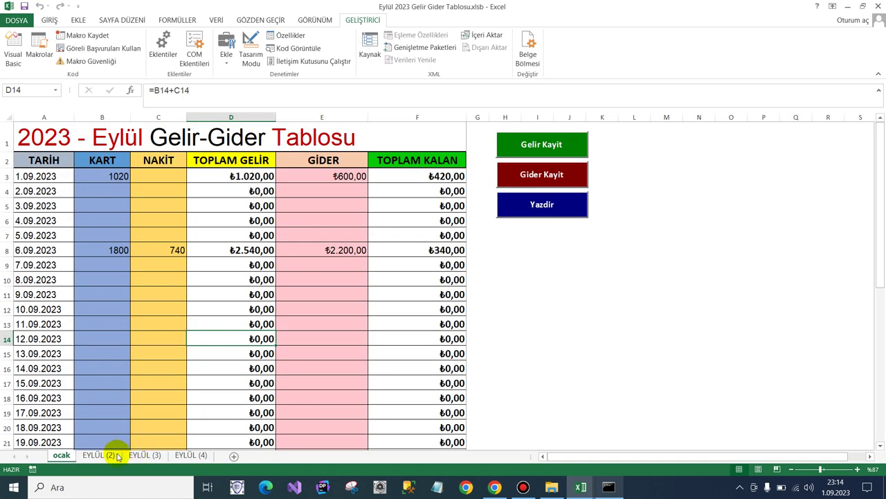
pyautogui.rightClick(62, 455)
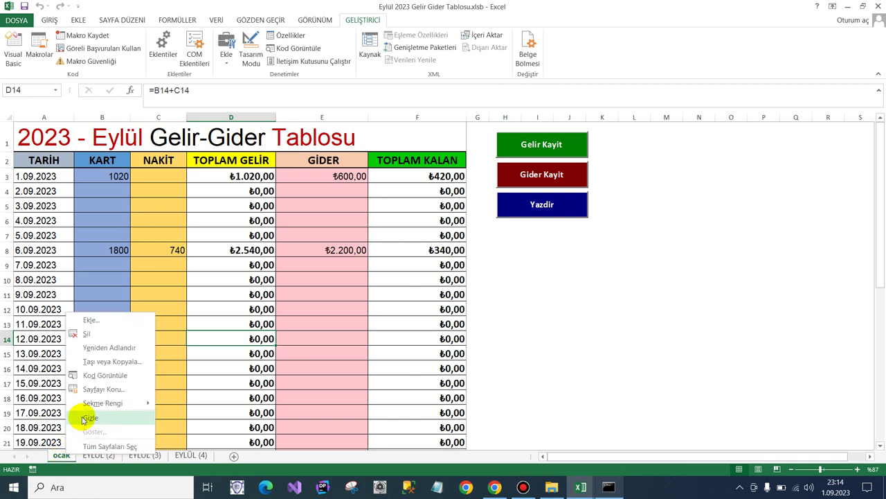
pyautogui.click(105, 333)
pyautogui.click(400, 272)
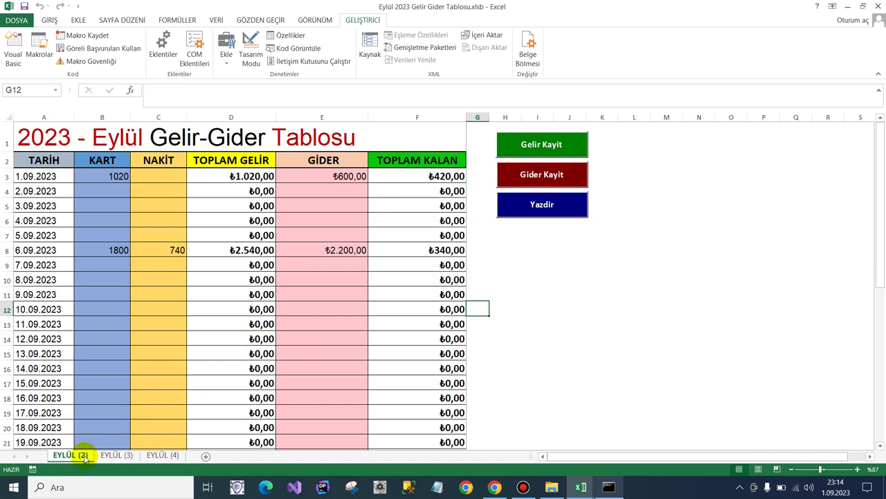
# Check the income entry form, then delete the EYLÜL (3) and EYLÜL (4) sheets.
pyautogui.click(544, 144)
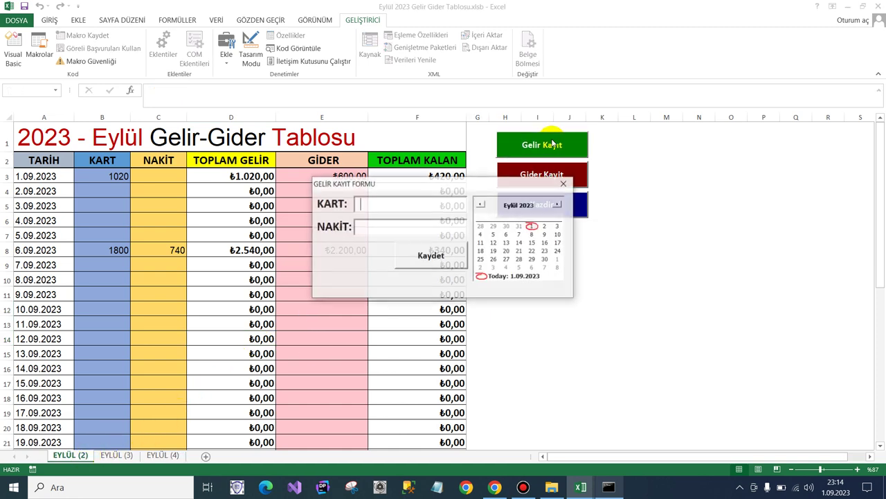
pyautogui.click(564, 185)
pyautogui.rightClick(122, 454)
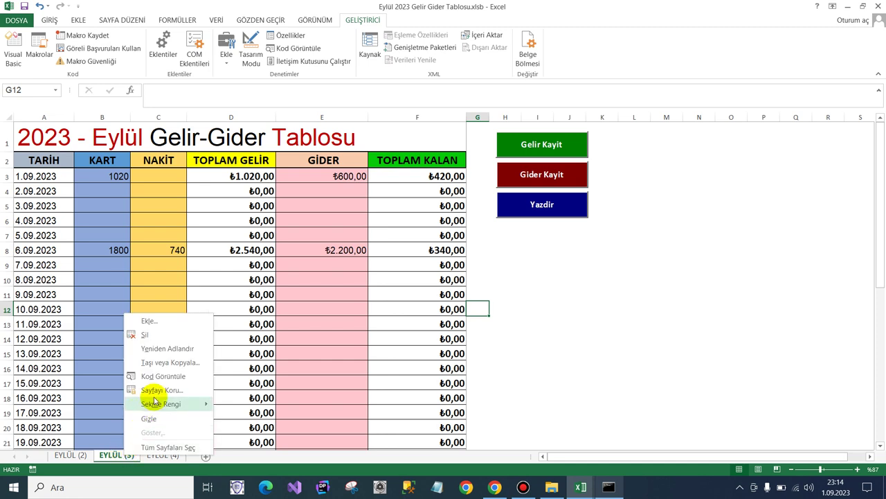
pyautogui.click(147, 334)
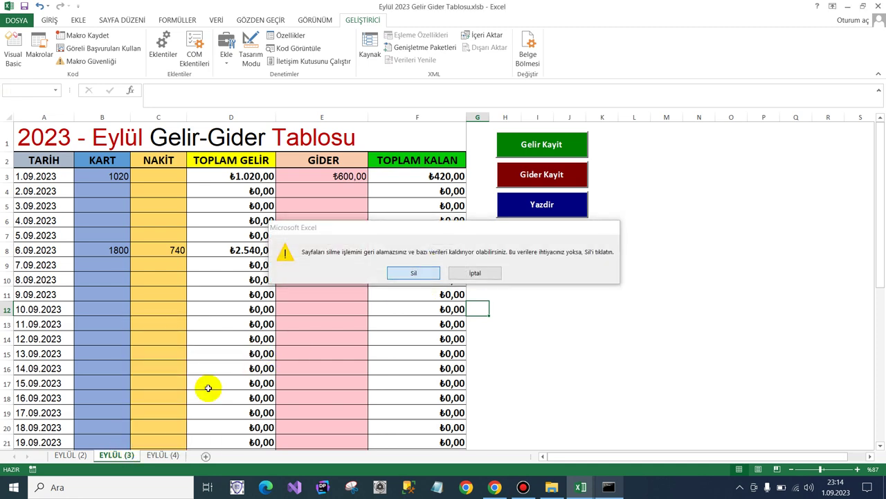
pyautogui.press('Return')
pyautogui.rightClick(118, 454)
pyautogui.click(156, 335)
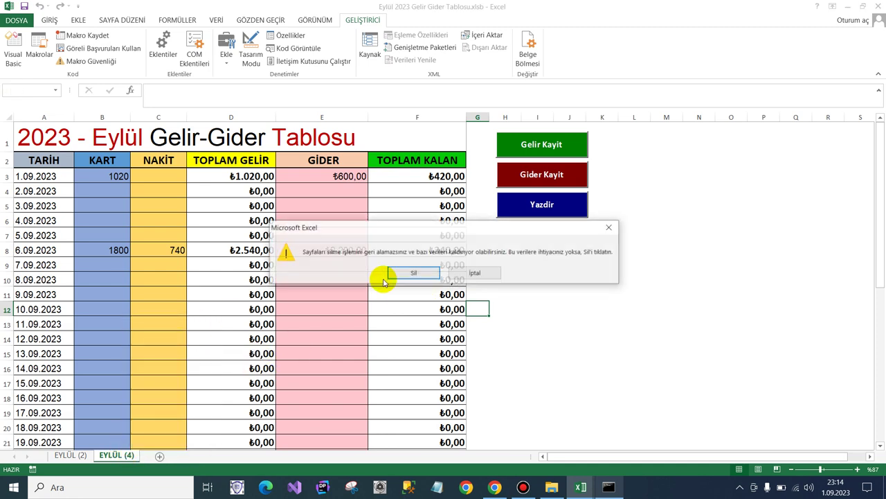
pyautogui.click(410, 271)
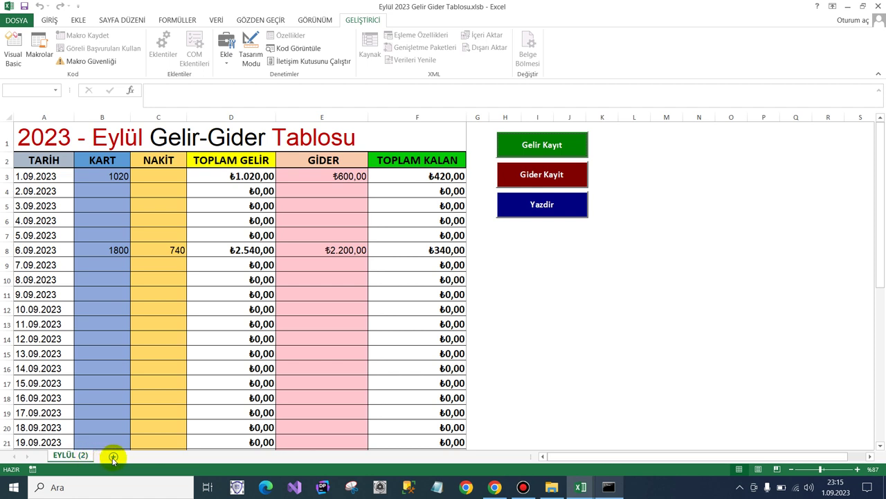
# Add a new EYLÜL (3) sheet and record income of card 333 and cash 121.
pyautogui.rightClick(88, 456)
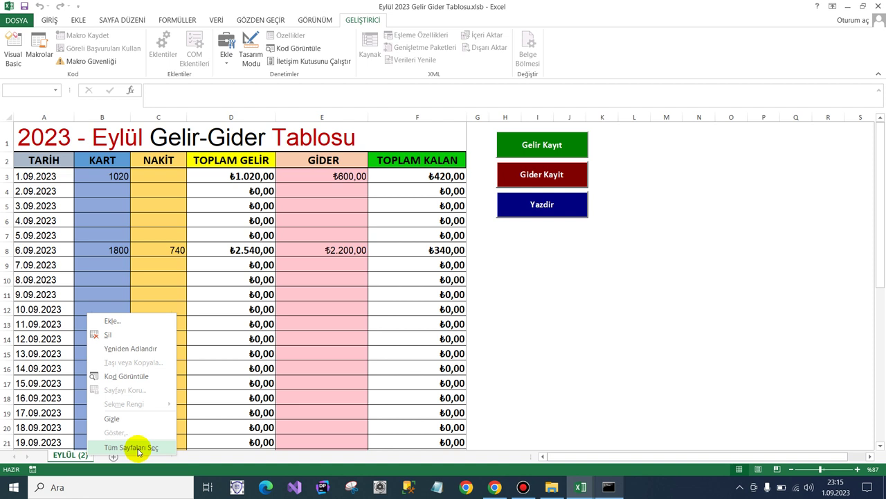
pyautogui.click(79, 383)
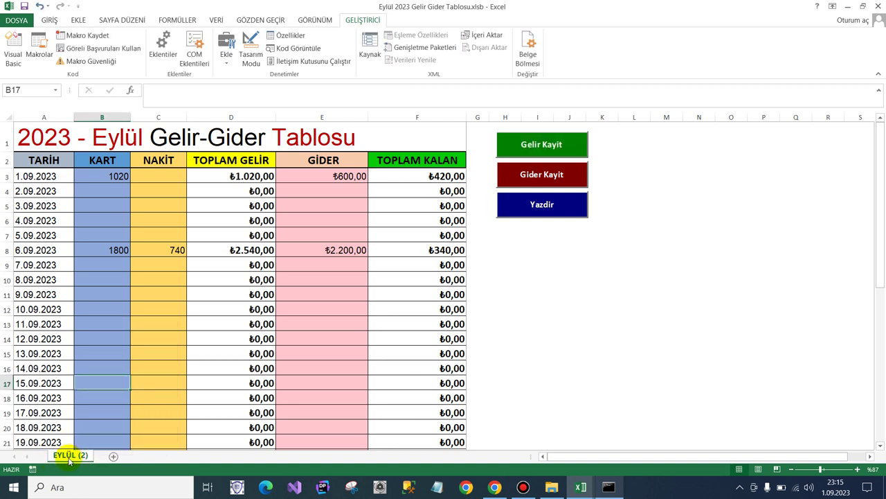
pyautogui.click(122, 457)
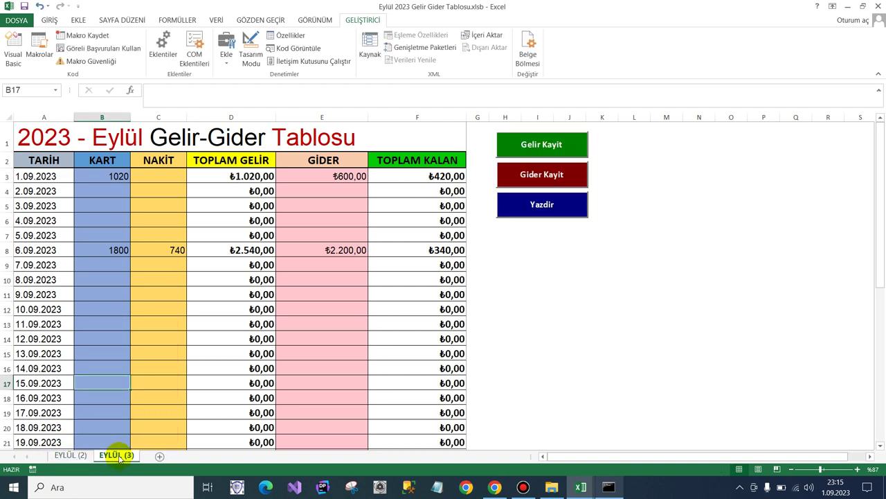
pyautogui.click(545, 144)
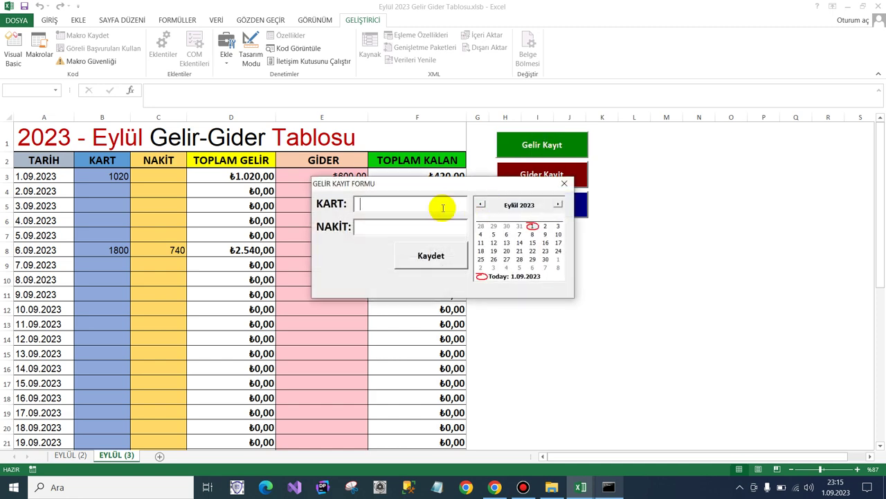
pyautogui.write('333')
pyautogui.click(406, 229)
pyautogui.write('121')
pyautogui.click(427, 256)
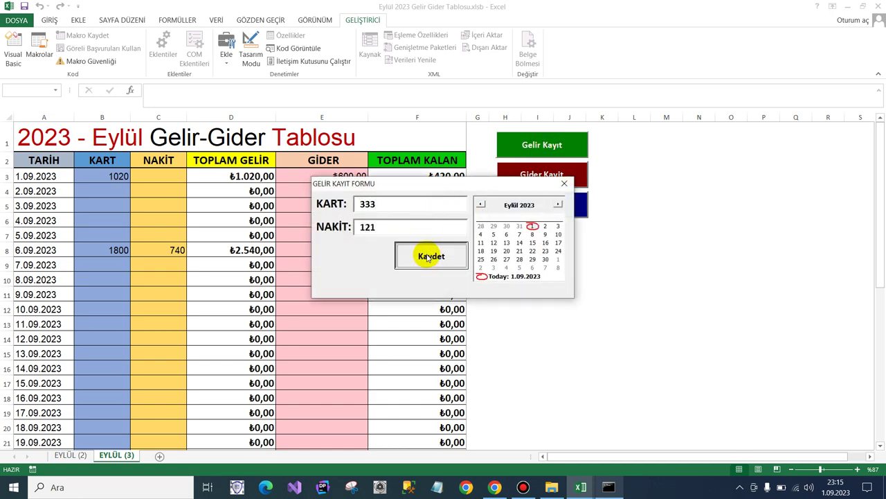
pyautogui.click(474, 277)
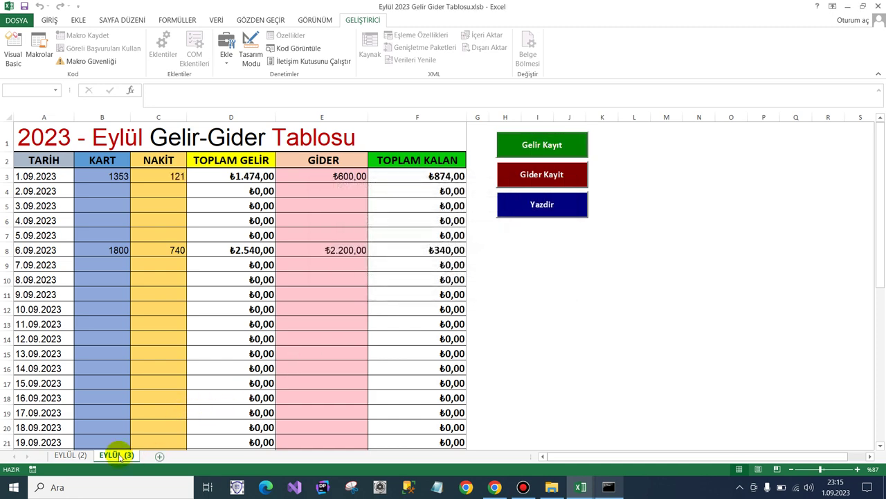
# Record a 122 card income entry on the EYLÜL (2) sheet.
pyautogui.click(72, 455)
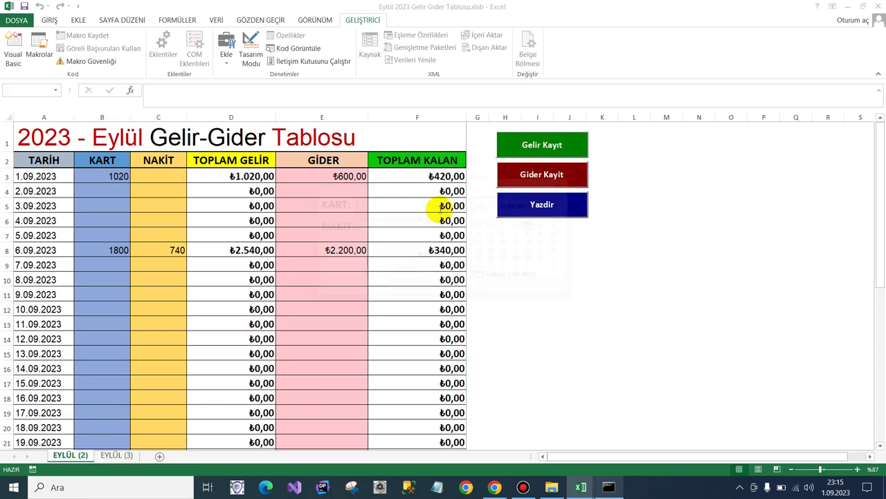
pyautogui.write('122')
pyautogui.click(427, 258)
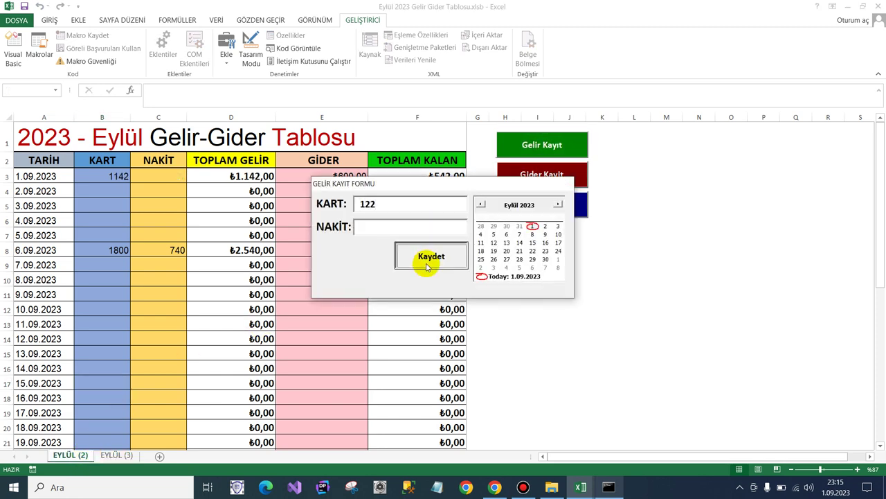
pyautogui.click(479, 285)
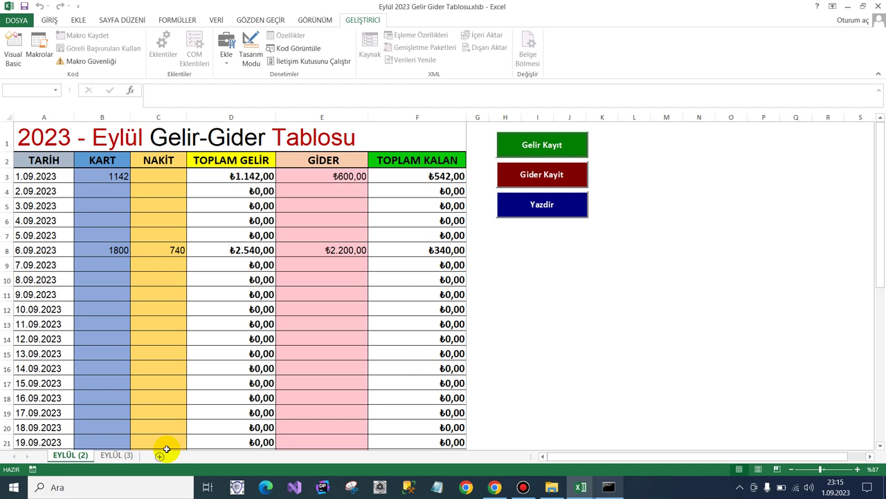
pyautogui.click(119, 455)
pyautogui.click(86, 455)
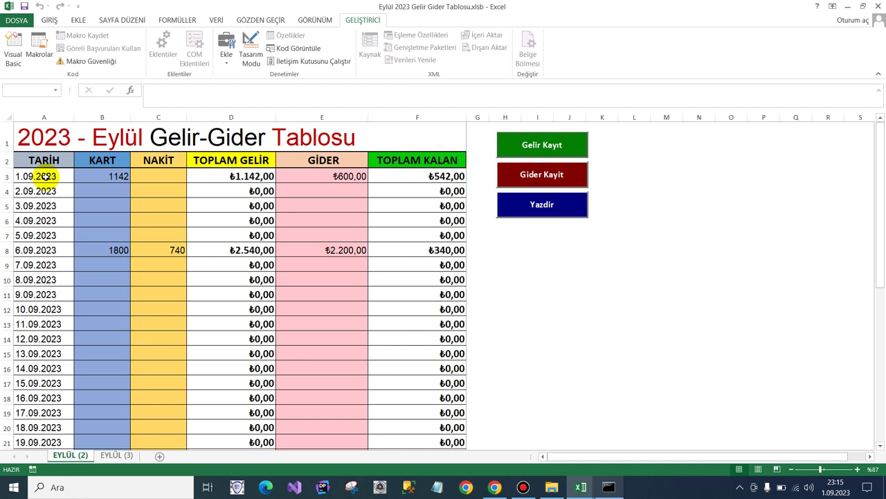
pyautogui.doubleClick(73, 455)
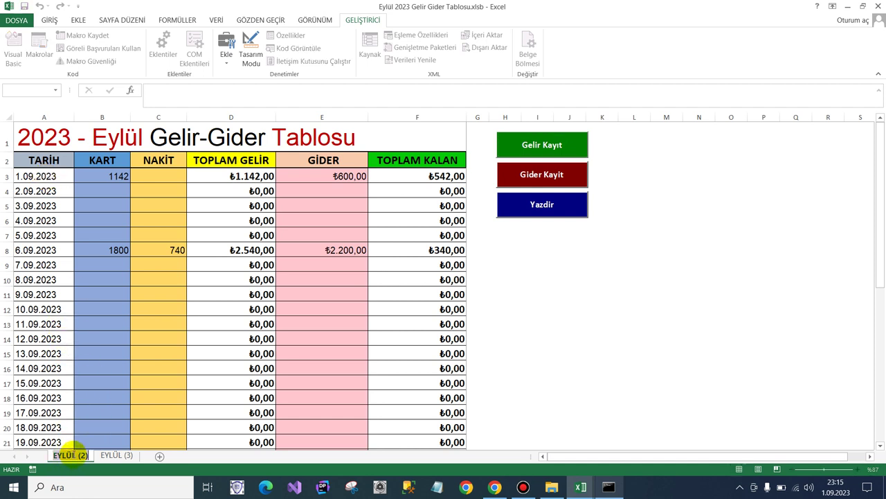
pyautogui.write('OCAK')
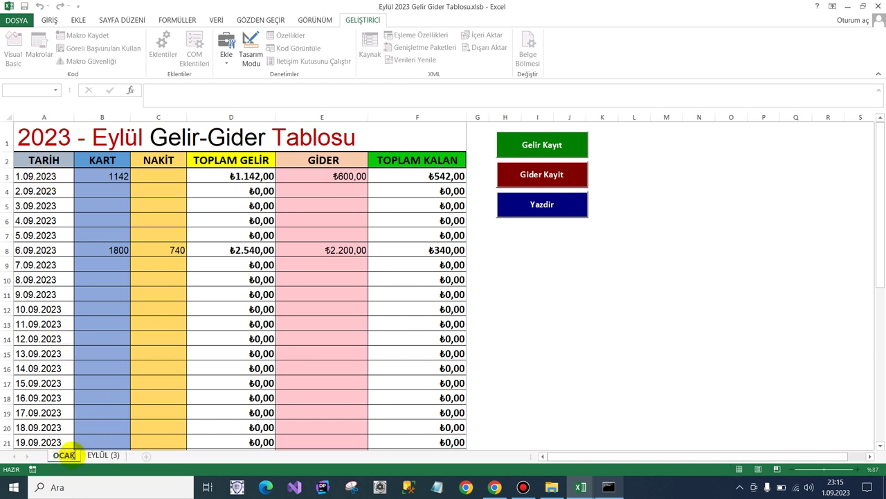
pyautogui.click(32, 178)
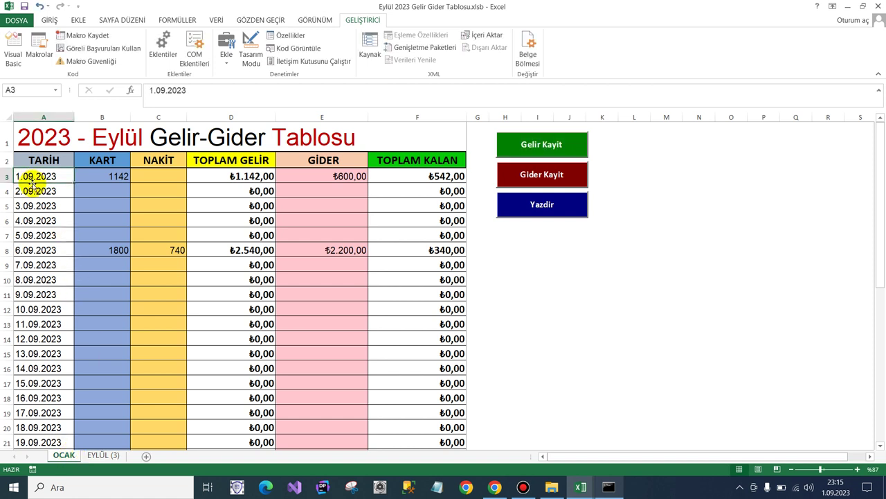
pyautogui.click(36, 204)
pyautogui.click(21, 177)
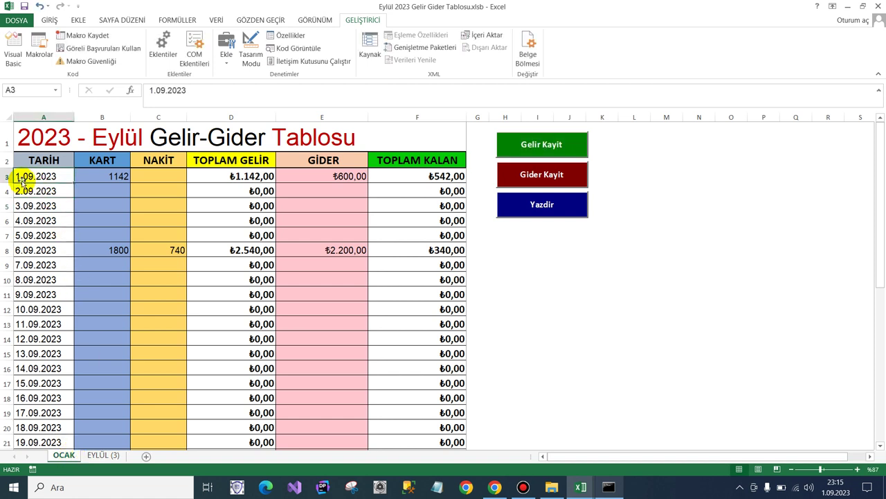
pyautogui.write('02')
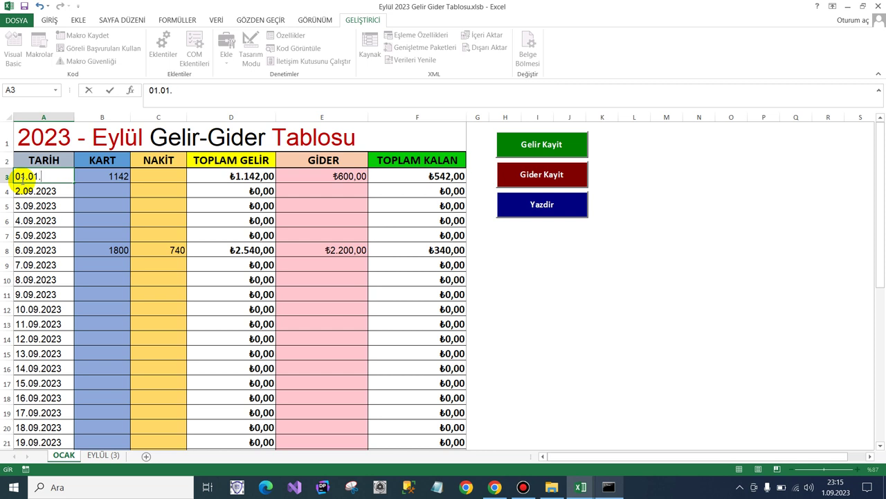
pyautogui.write('3')
pyautogui.press('Return')
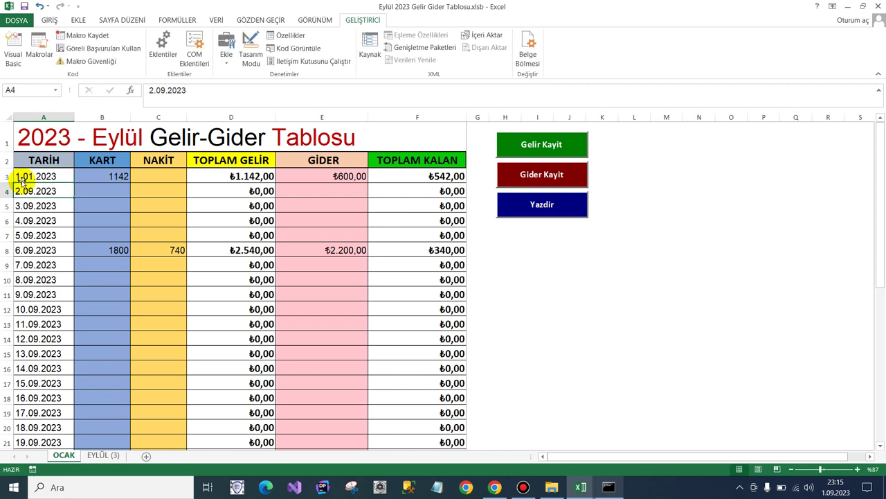
pyautogui.write('02.01.')
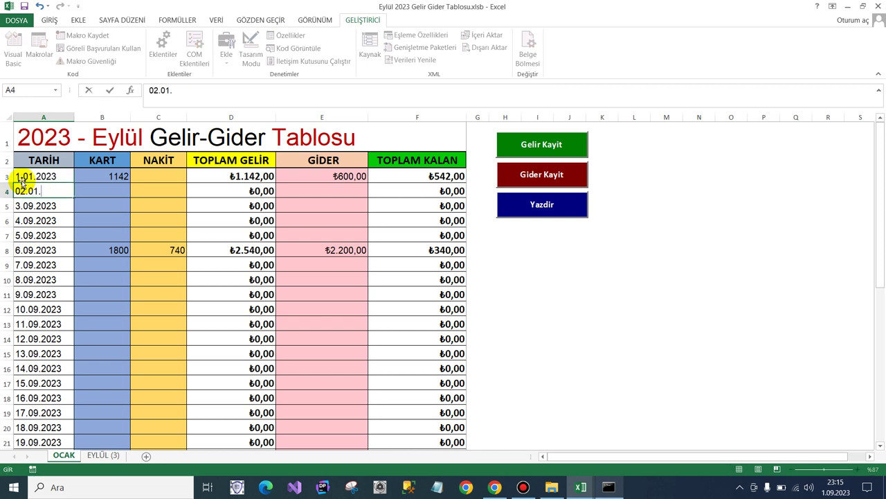
pyautogui.write('3')
pyautogui.press('Return')
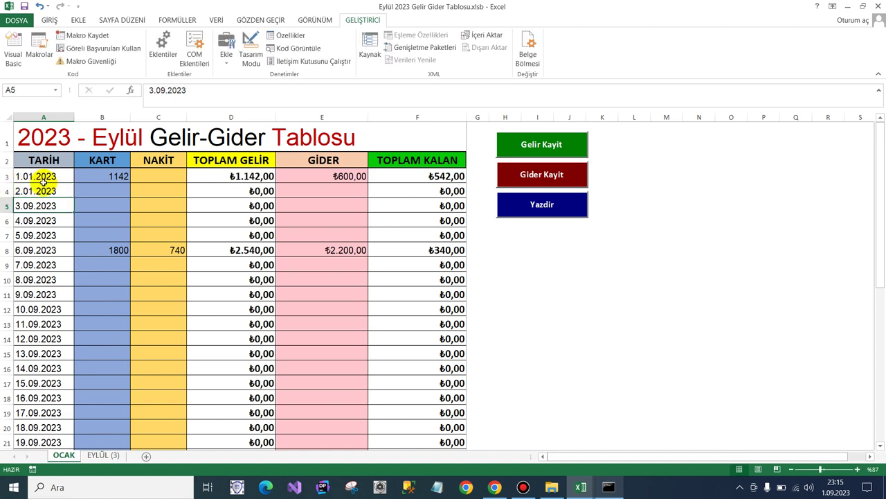
pyautogui.moveTo(38, 177)
pyautogui.mouseDown()
pyautogui.moveTo(61, 199)
pyautogui.moveTo(64, 434)
pyautogui.moveTo(55, 381)
pyautogui.mouseUp()
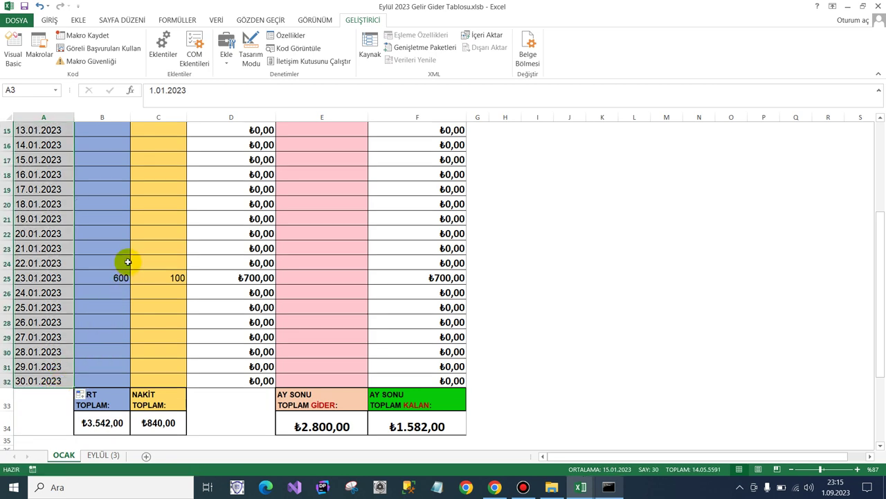
pyautogui.scroll(2, 128, 256)
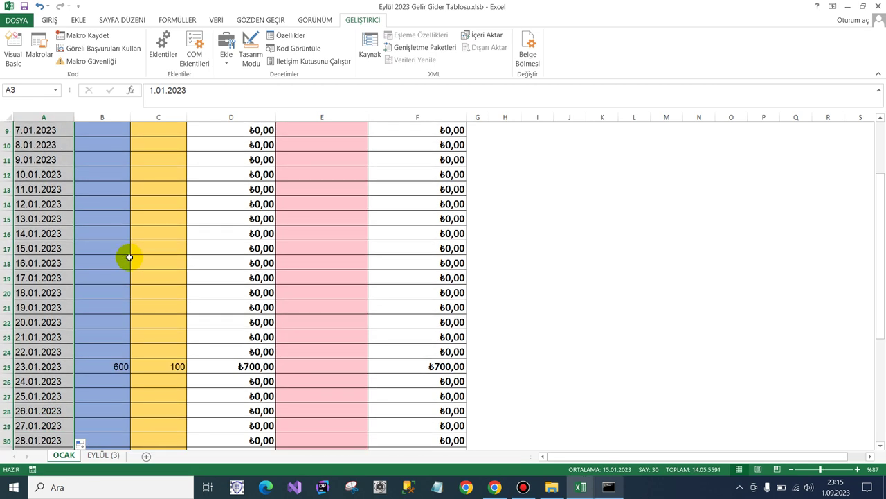
pyautogui.scroll(-2, 129, 257)
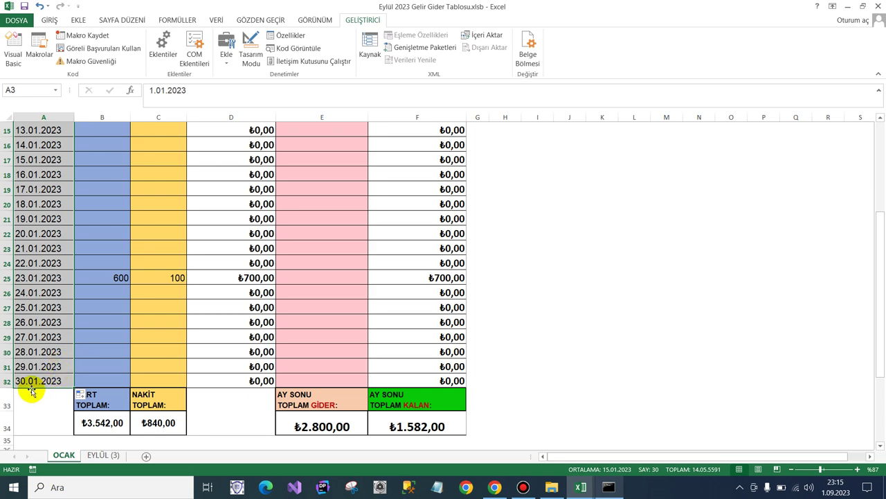
pyautogui.scroll(4, 103, 214)
pyautogui.scroll(1, 214, 194)
pyautogui.click(189, 181)
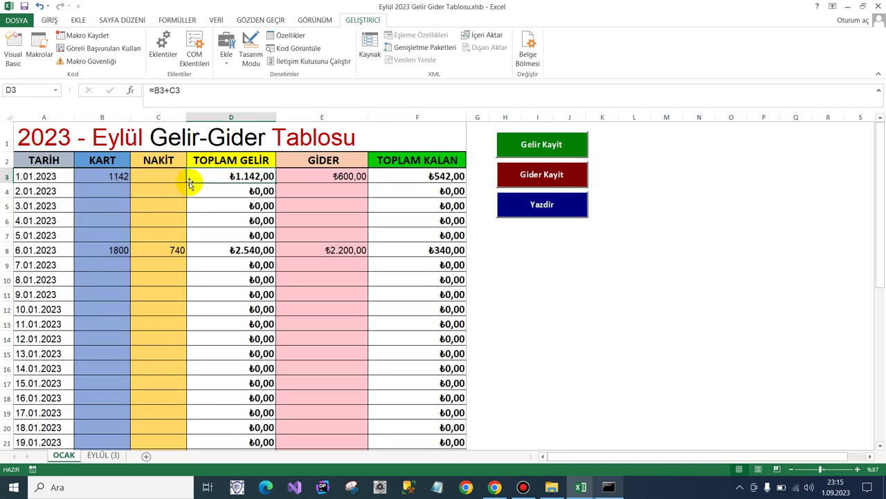
pyautogui.click(609, 487)
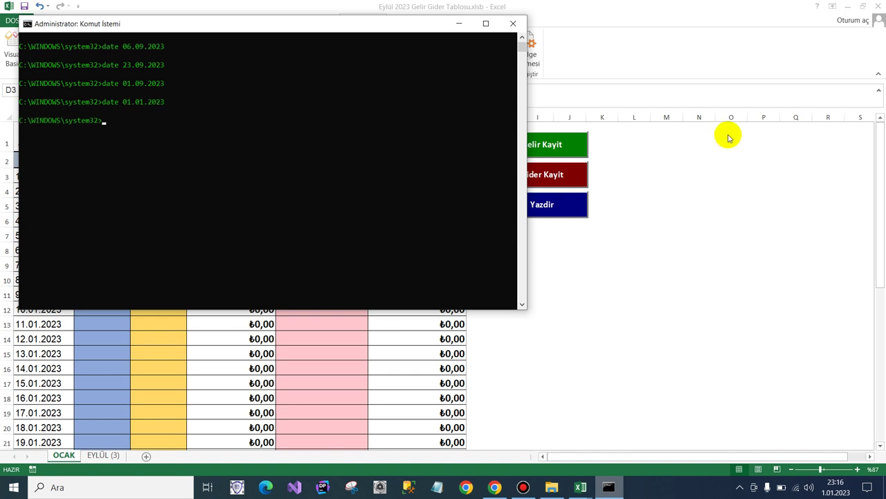
# Log a 1.01.2023 income entry of card 3252 and cash 11 on the OCAK sheet.
pyautogui.click(592, 166)
pyautogui.click(554, 147)
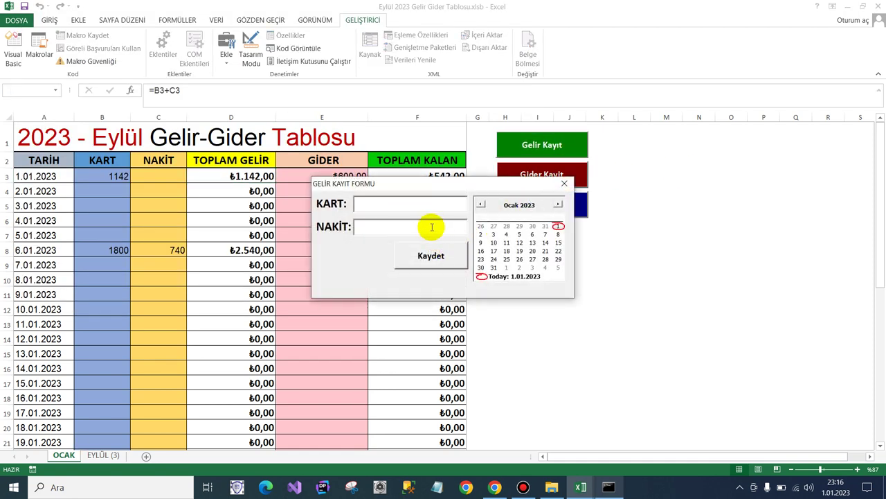
pyautogui.write('2110')
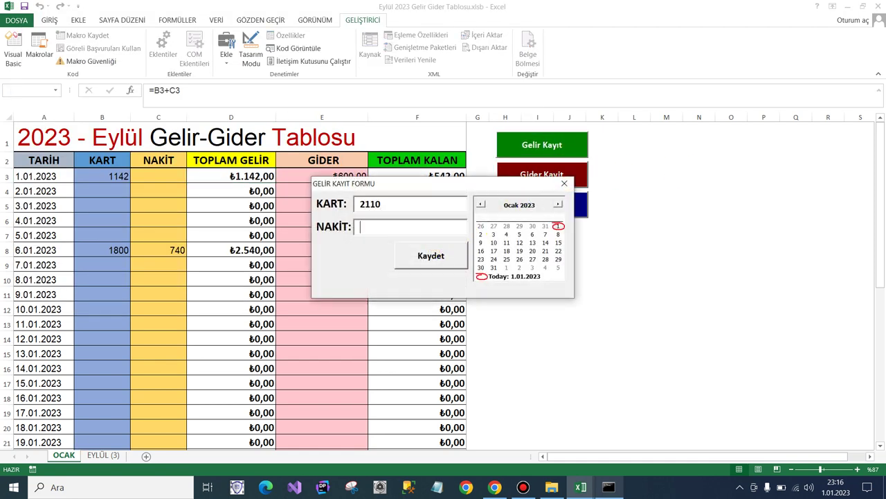
pyautogui.write('11')
pyautogui.click(431, 256)
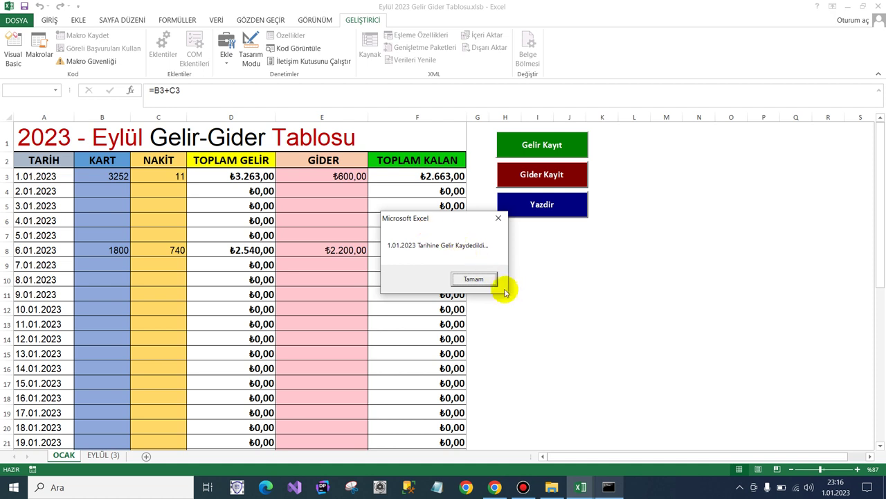
pyautogui.click(472, 284)
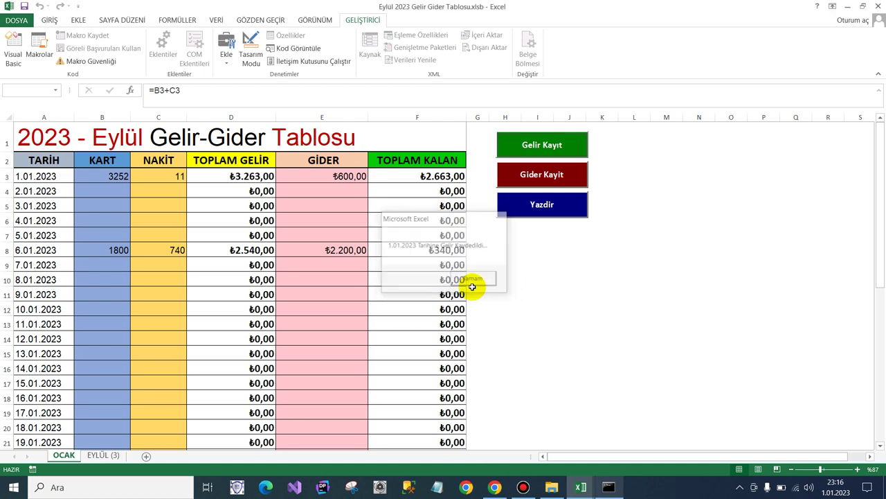
# Delete the OCAK sheet from the workbook.
pyautogui.rightClick(61, 454)
pyautogui.click(84, 335)
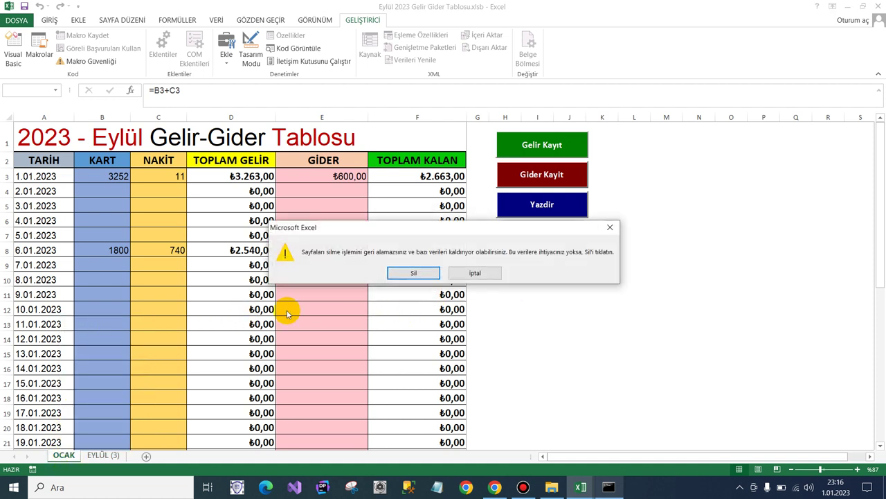
pyautogui.click(426, 273)
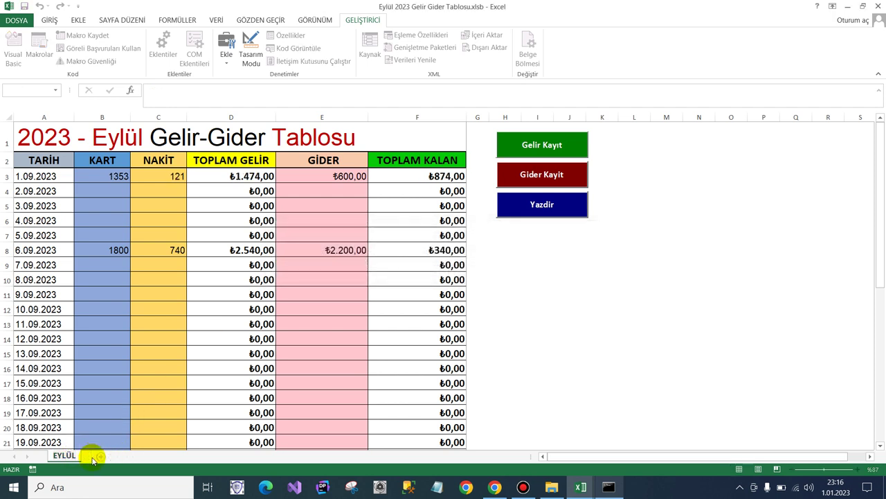
# Check the 1.09.2023 card income on EYLÜL, then save and close the workbook.
pyautogui.click(94, 292)
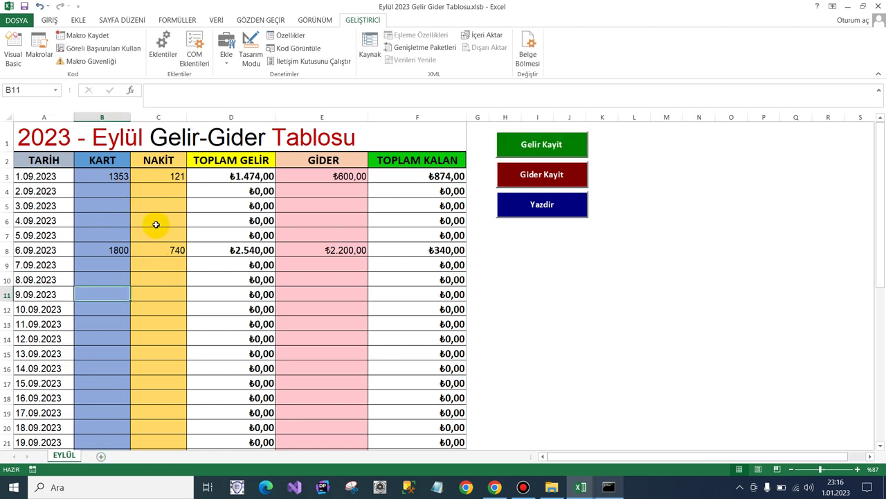
pyautogui.scroll(-5, 156, 222)
pyautogui.scroll(-1, 156, 222)
pyautogui.scroll(6, 156, 222)
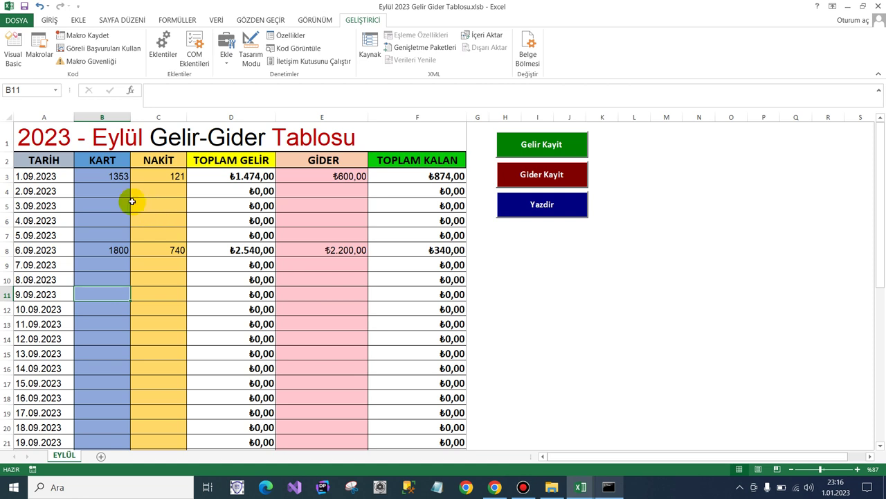
pyautogui.click(103, 177)
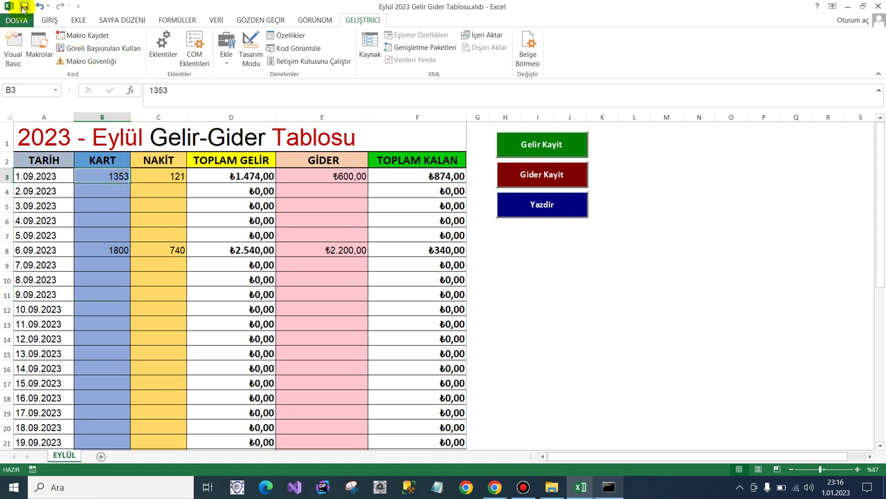
pyautogui.click(880, 6)
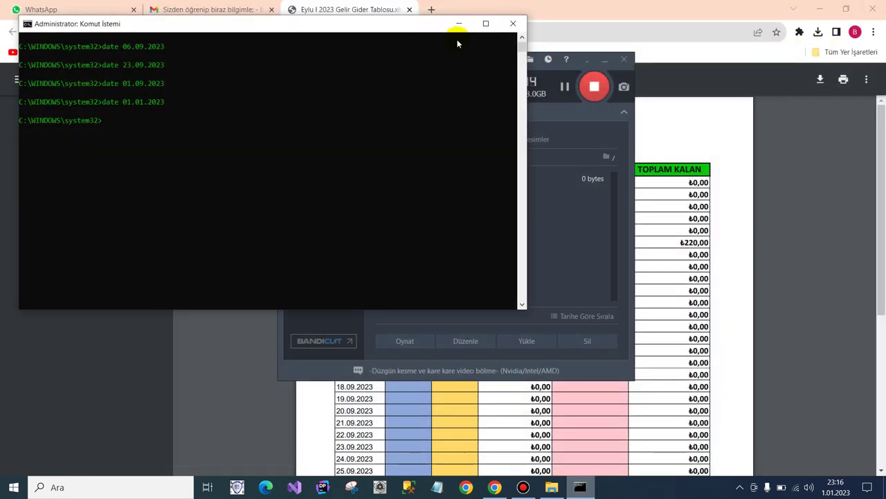
# Reset the system date to 23.09.2023 with the date command and bring the browser forward.
pyautogui.press('Up')
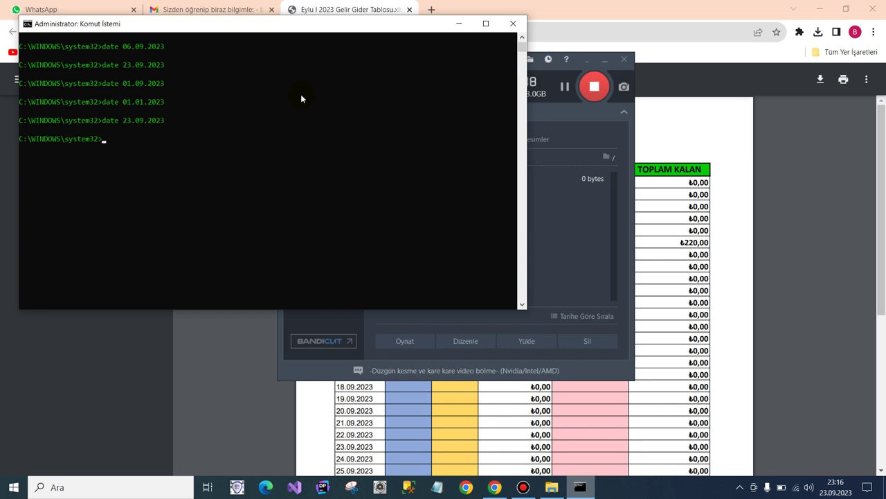
pyautogui.click(572, 218)
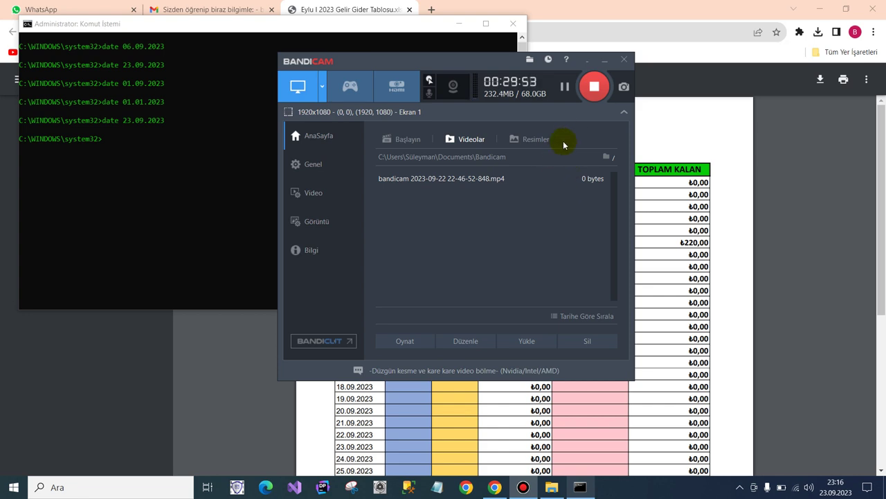
pyautogui.click(716, 135)
# Start a reply to the message in the Gmail conversation.
pyautogui.click(192, 10)
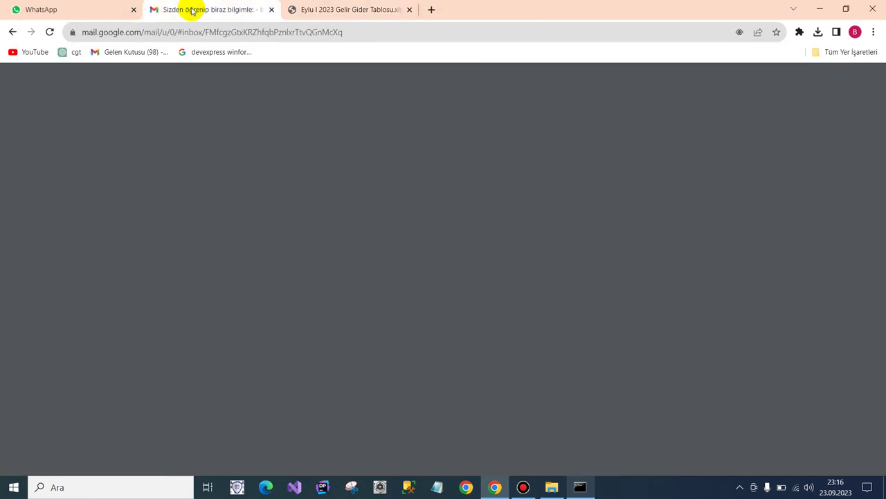
pyautogui.click(262, 417)
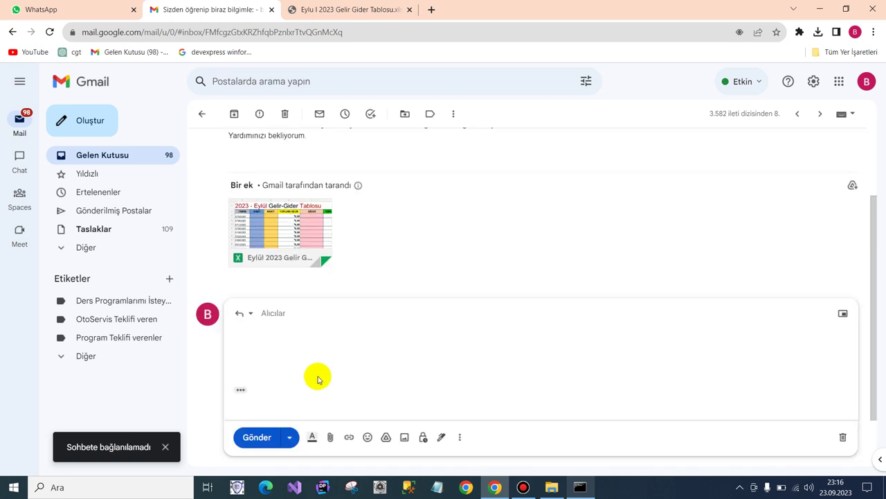
pyautogui.click(348, 438)
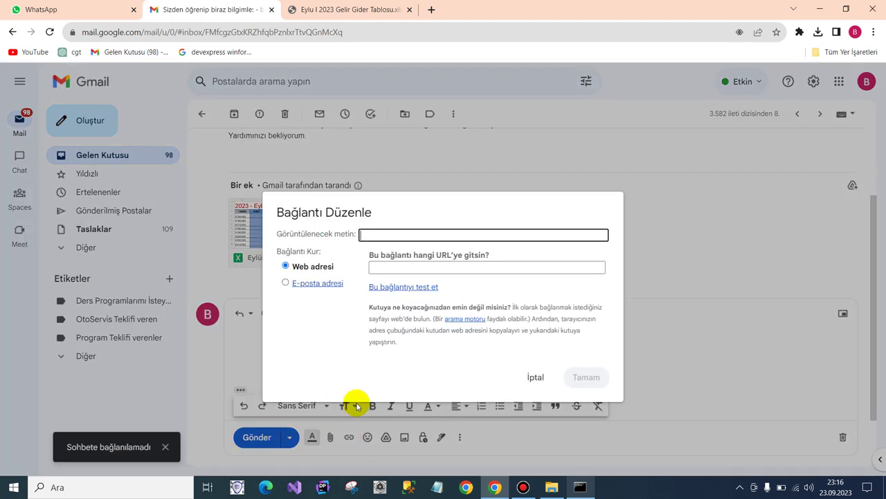
pyautogui.click(425, 397)
# Attach Eylül 2023 Gelir Gider Tablosu.xlsb from the desktop to the reply.
pyautogui.click(330, 439)
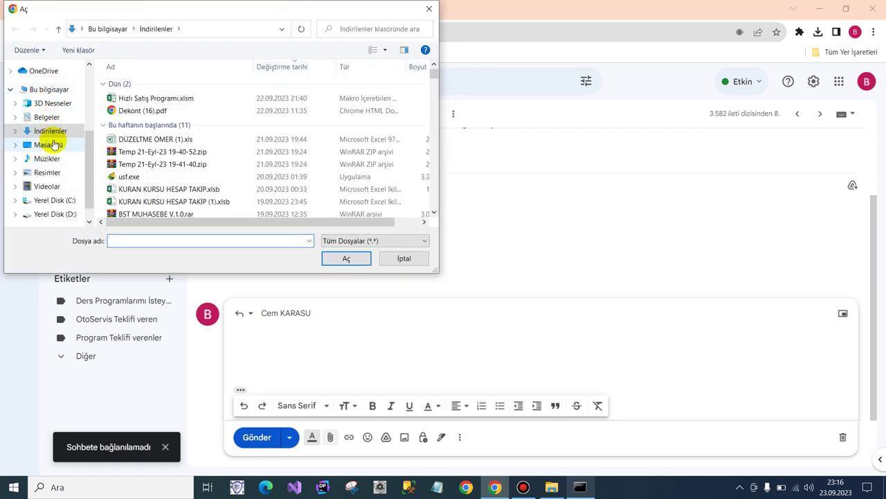
pyautogui.click(51, 144)
pyautogui.scroll(-2, 142, 125)
pyautogui.scroll(-4, 142, 126)
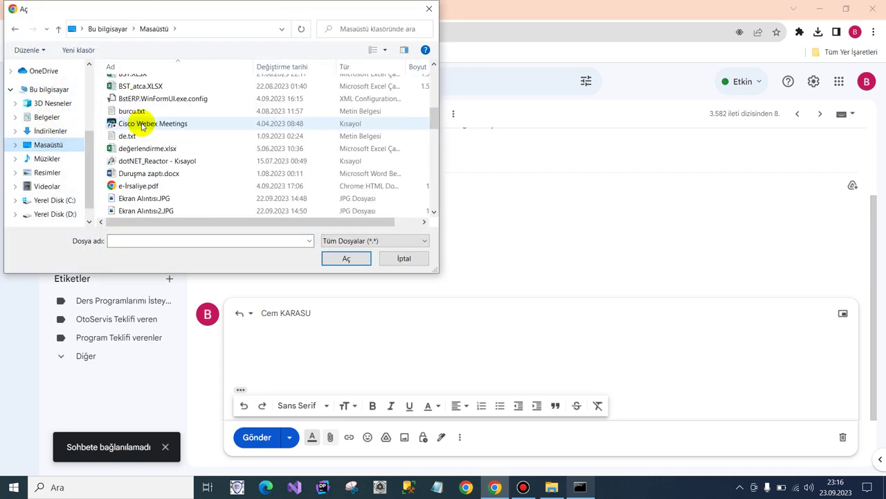
pyautogui.scroll(-3, 149, 126)
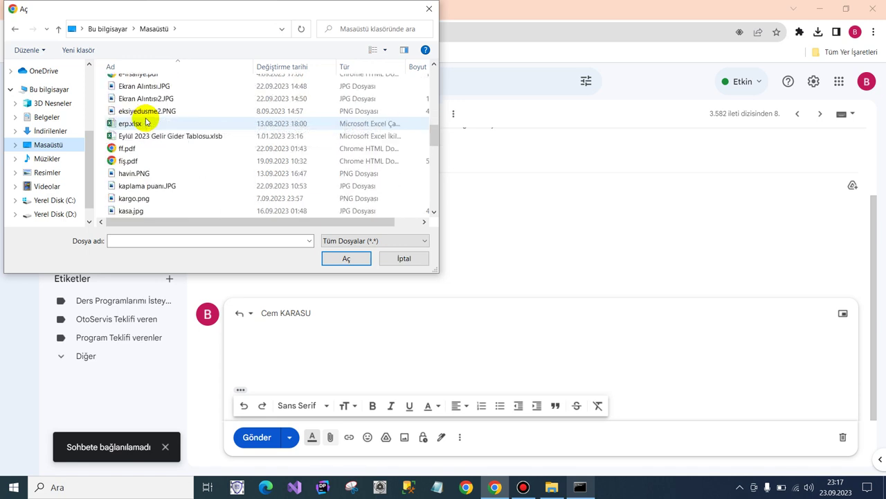
pyautogui.doubleClick(156, 137)
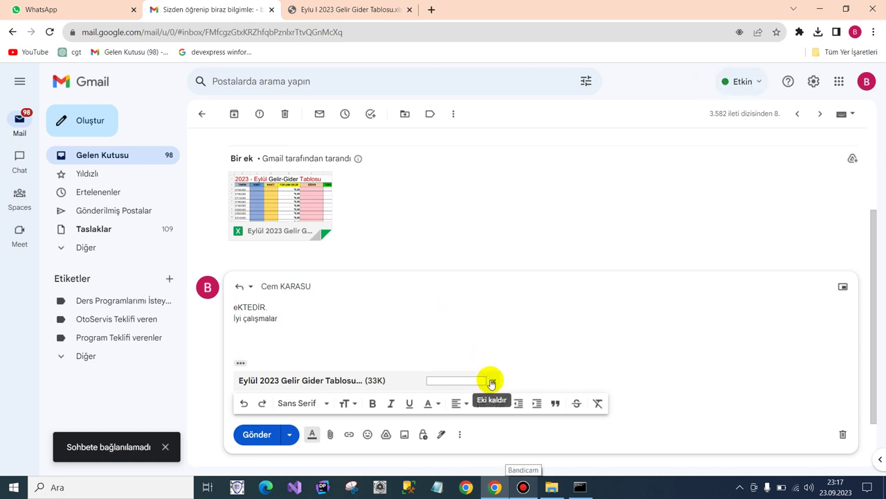
pyautogui.click(524, 488)
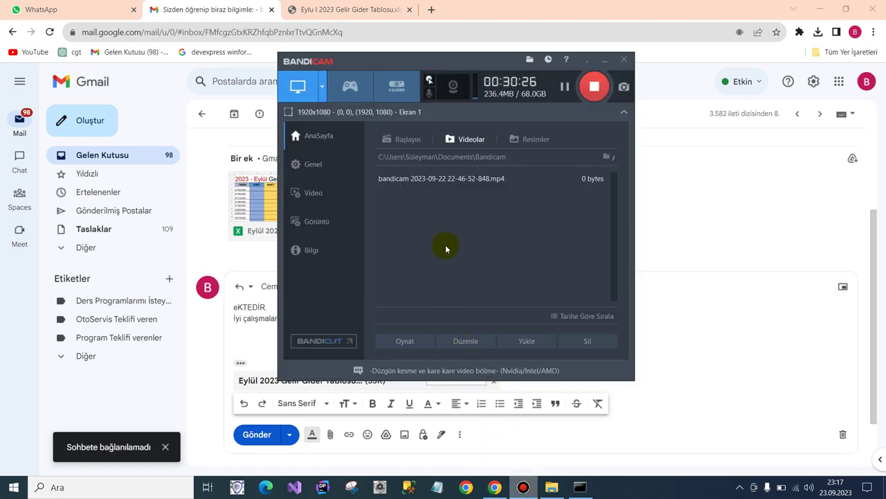